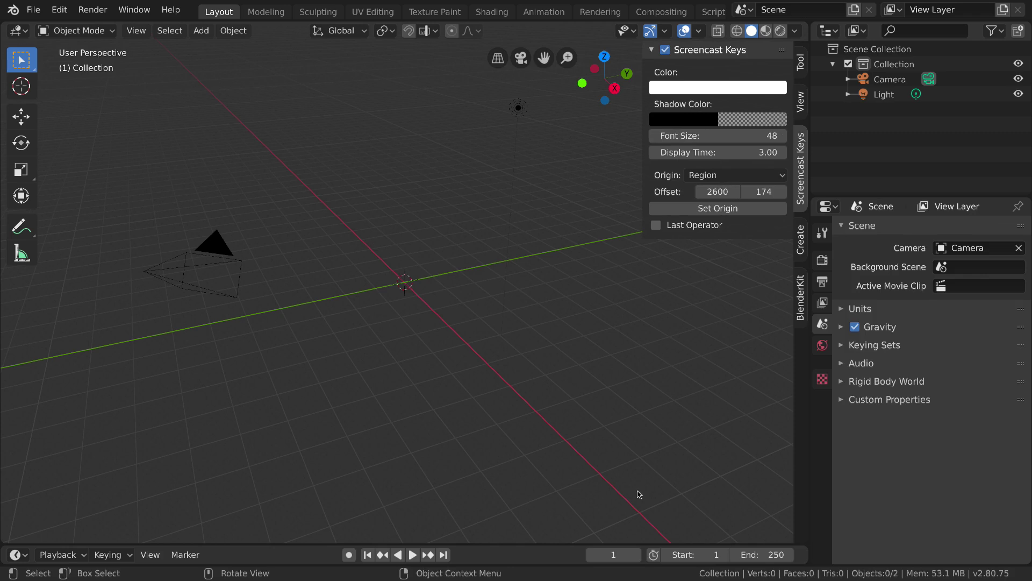
# - Hide the viewport sidebar, switch to the front orthographic view, and check the Emulate Numpad option in the input preferences
pyautogui.press('n')
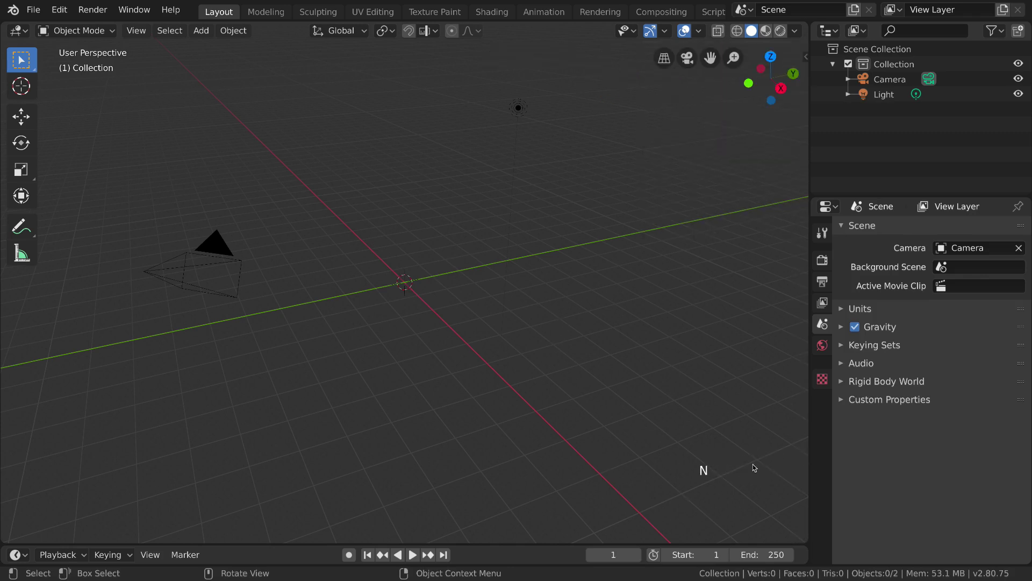
pyautogui.press('KP_1')
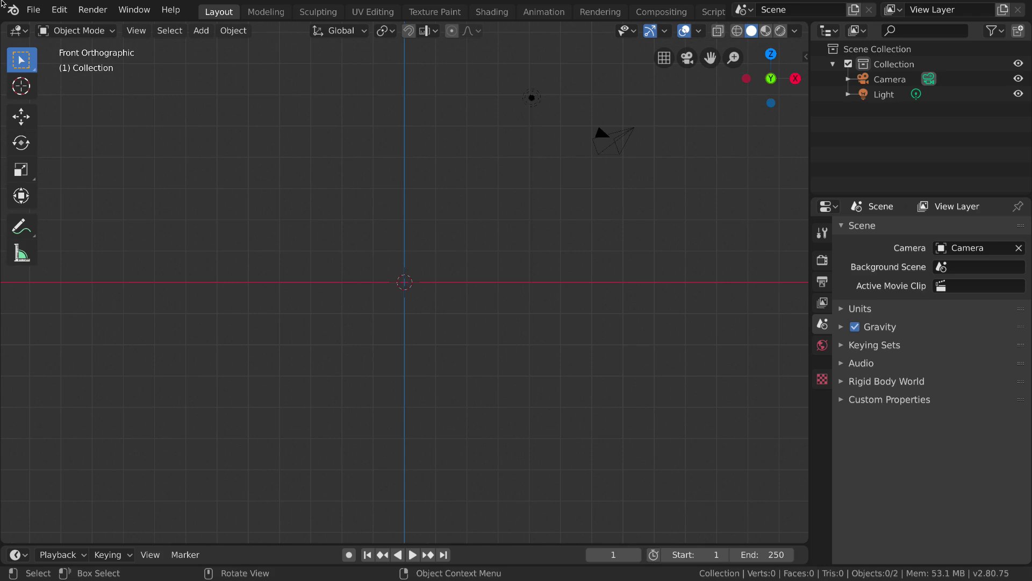
pyautogui.click(60, 9)
pyautogui.click(86, 211)
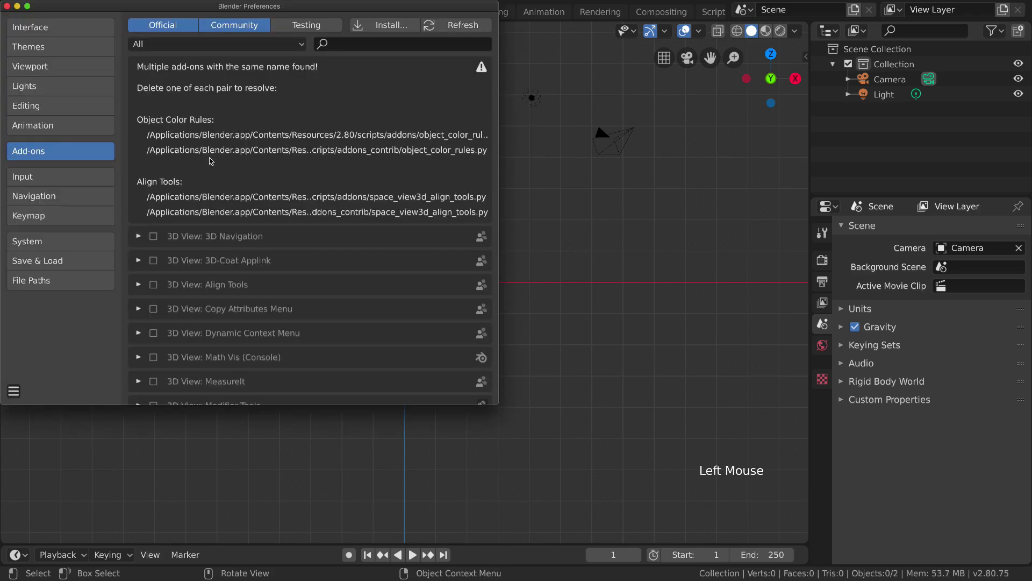
pyautogui.click(51, 180)
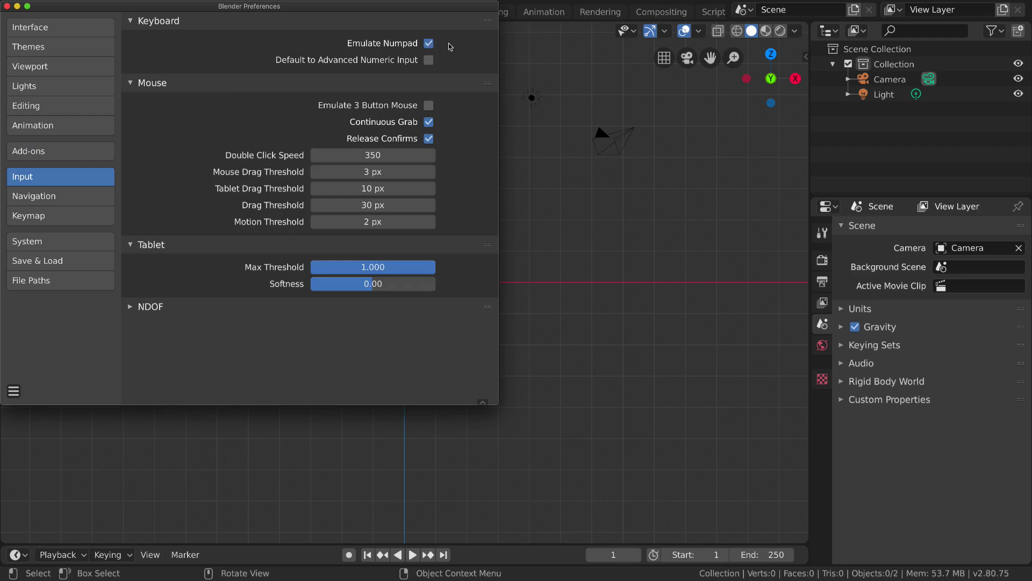
pyautogui.click(6, 6)
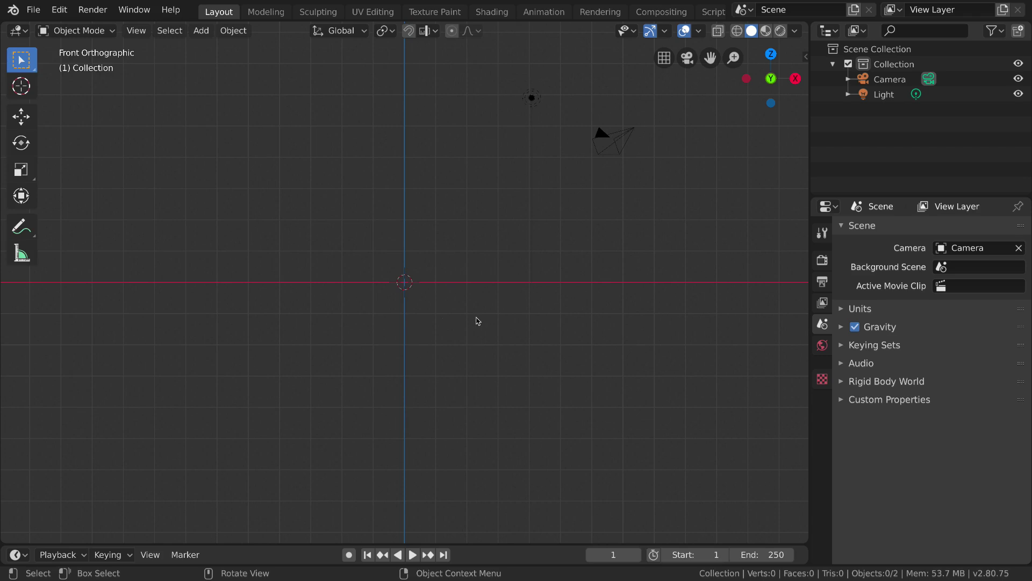
# - Try out the preset numpad views plus orbiting and panning in the viewport, and return to the front orthographic view
pyautogui.moveTo(486, 308); pyautogui.dragTo(429, 324, button='middle')
pyautogui.press('1')
pyautogui.press('KP_2')
pyautogui.press('KP_3')
pyautogui.press('KP_4')
pyautogui.press('KP_1')
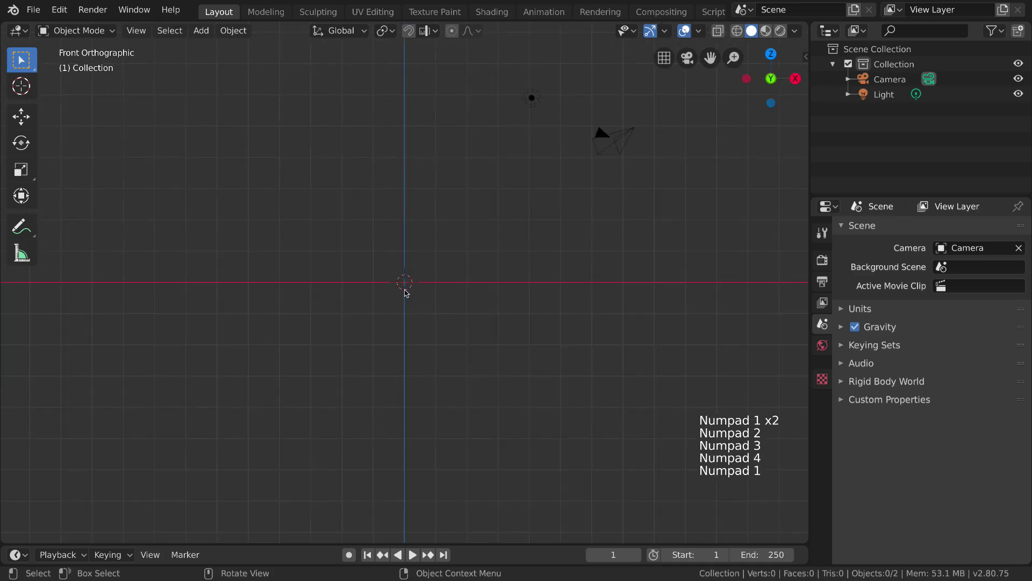
pyautogui.keyDown('shift'); pyautogui.moveTo(374, 299); pyautogui.dragTo(410, 333, button='middle'); pyautogui.keyUp('shift')
pyautogui.moveTo(533, 288); pyautogui.dragTo(517, 316, button='middle')
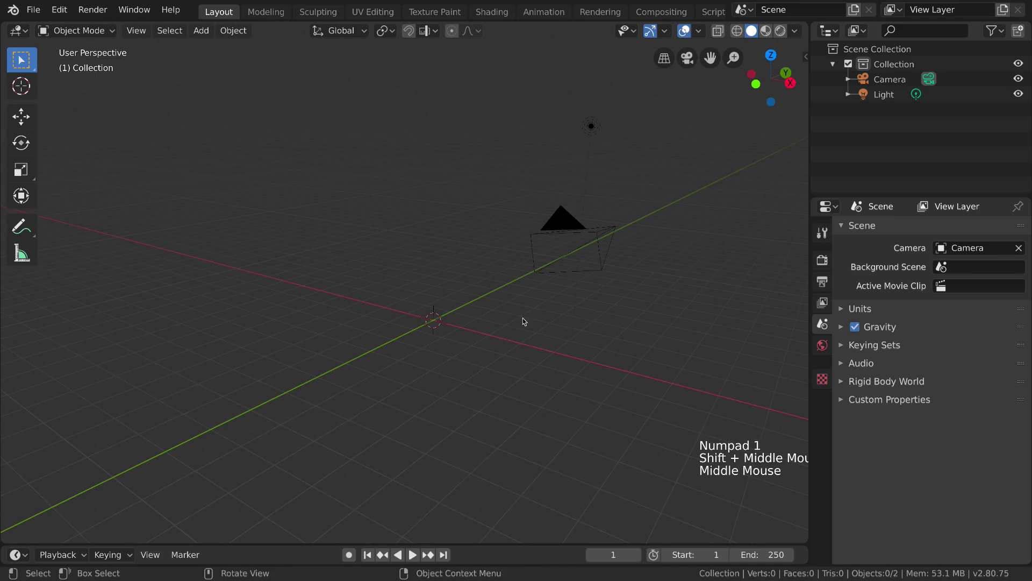
pyautogui.press('KP_1')
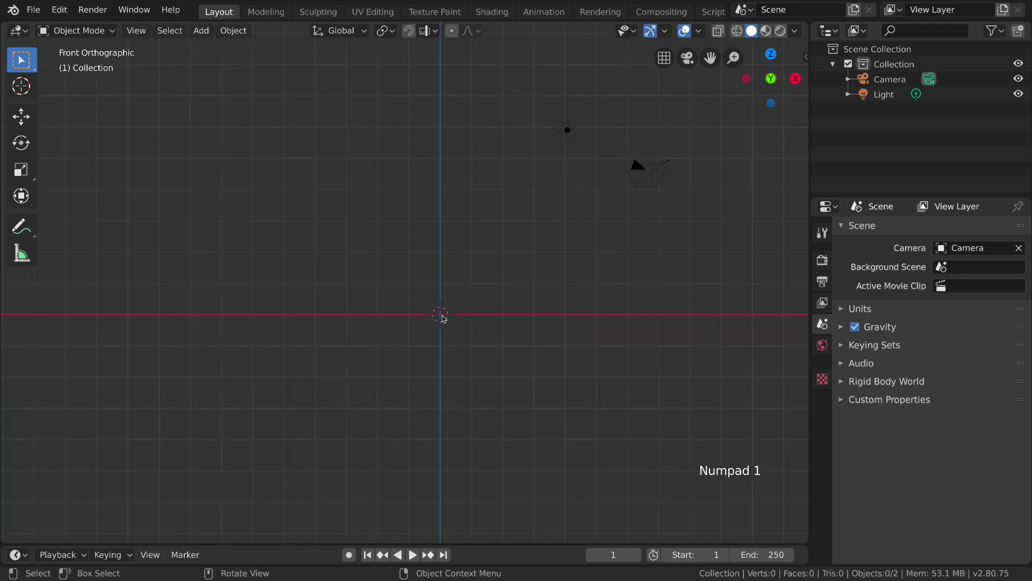
# - Add REFERNCE.jpg from the AWESOME DANBOARD folder on the Desktop as a reference image aligned to the front view
pyautogui.hotkey('shift', 'a')
pyautogui.moveTo(455, 428)
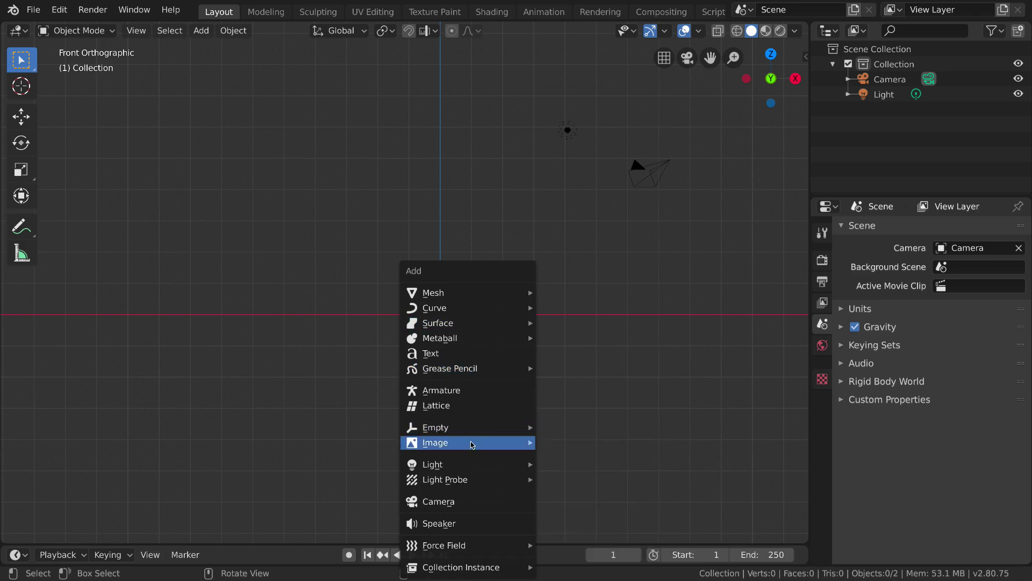
pyautogui.moveTo(496, 445)
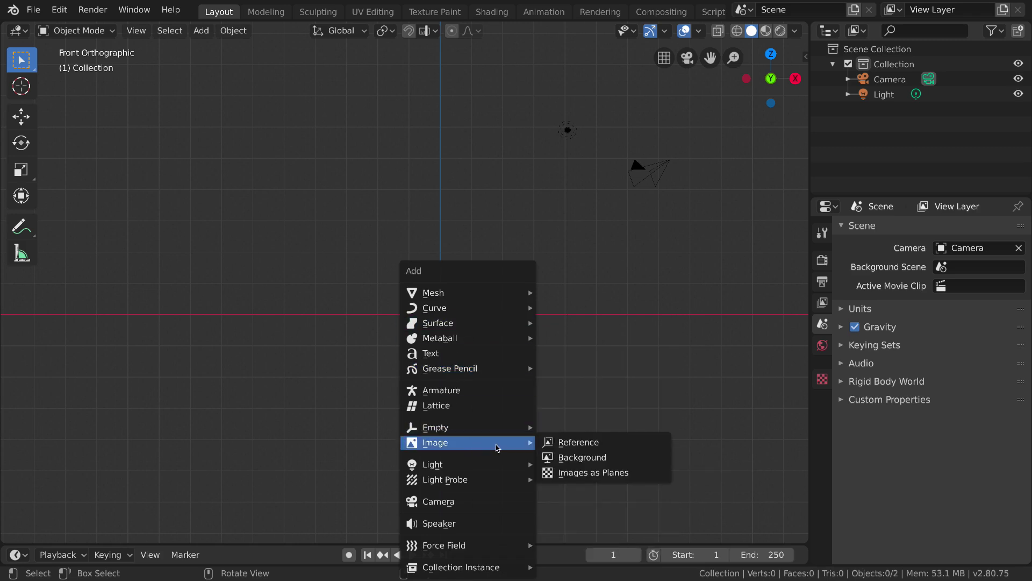
pyautogui.click(596, 443)
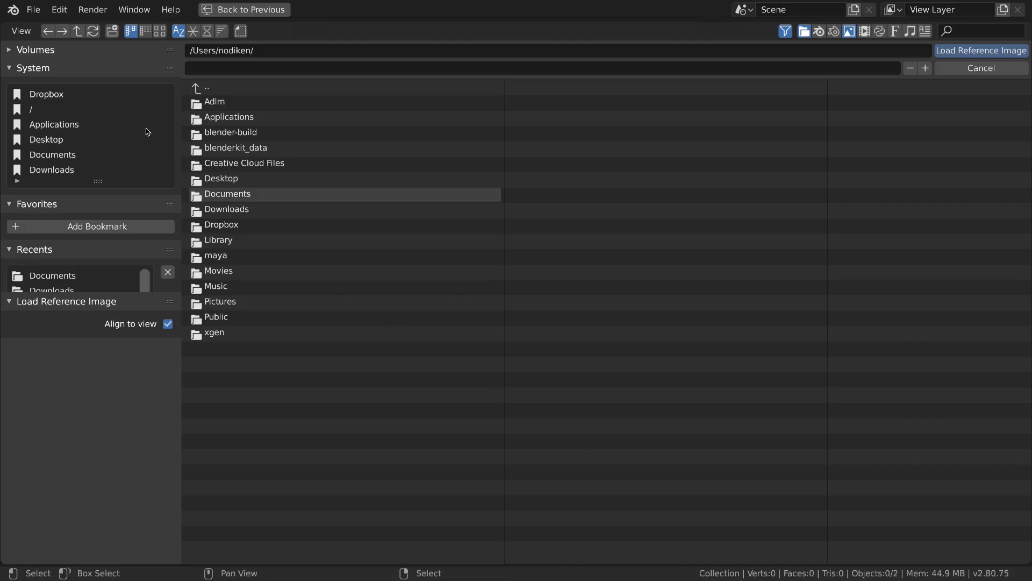
pyautogui.click(61, 144)
pyautogui.click(261, 124)
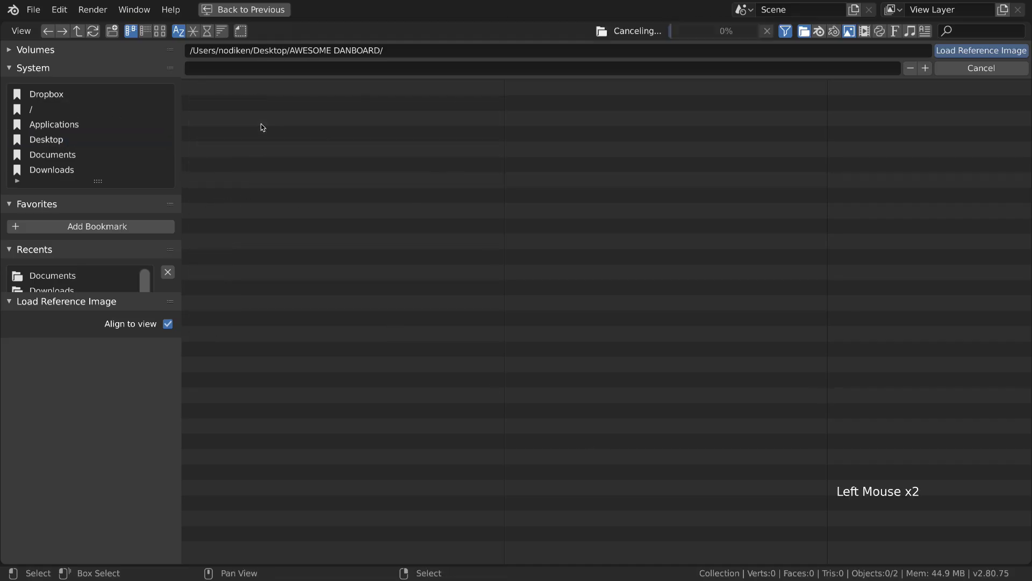
pyautogui.click(247, 148)
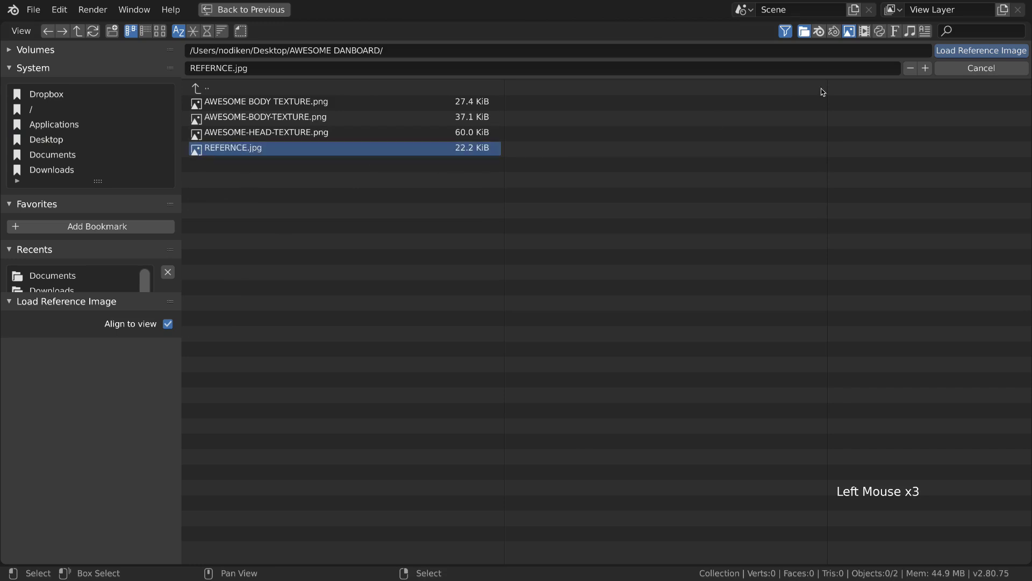
pyautogui.click(1012, 53)
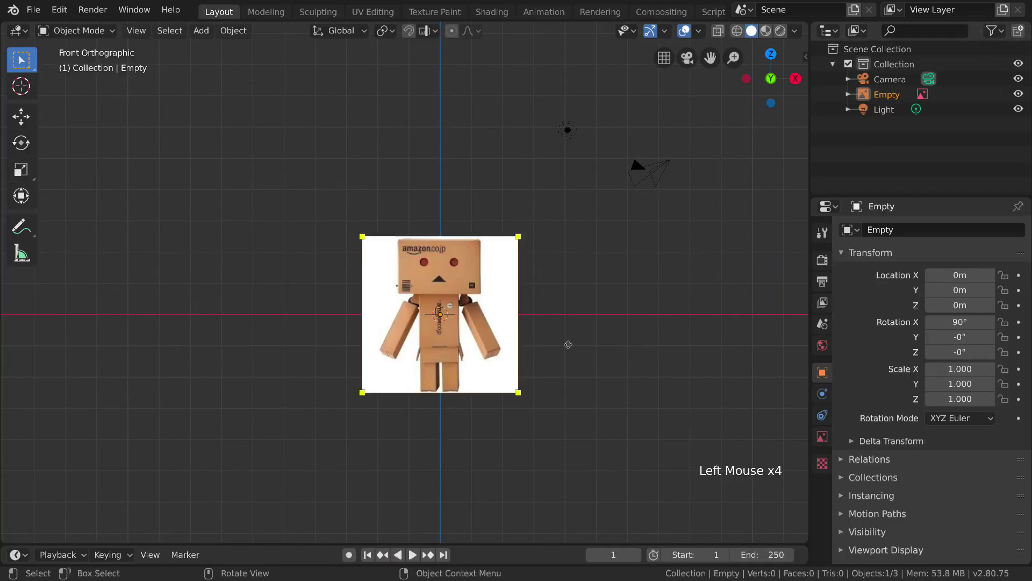
pyautogui.press('shift+super')
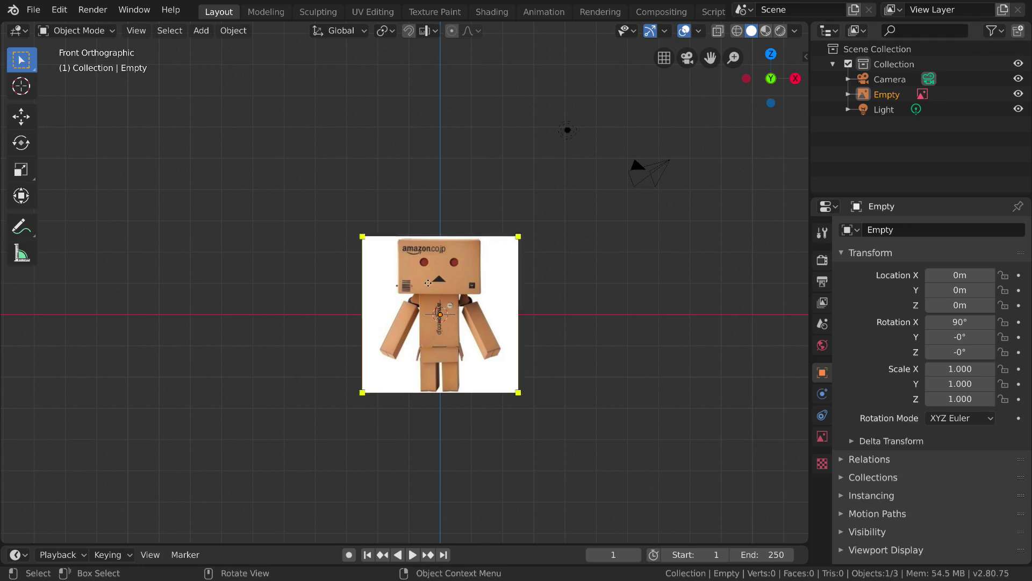
# - Enable Use Alpha on the reference image with a transparency of 0.5, and turn off its display in perspective views
pyautogui.click(822, 436)
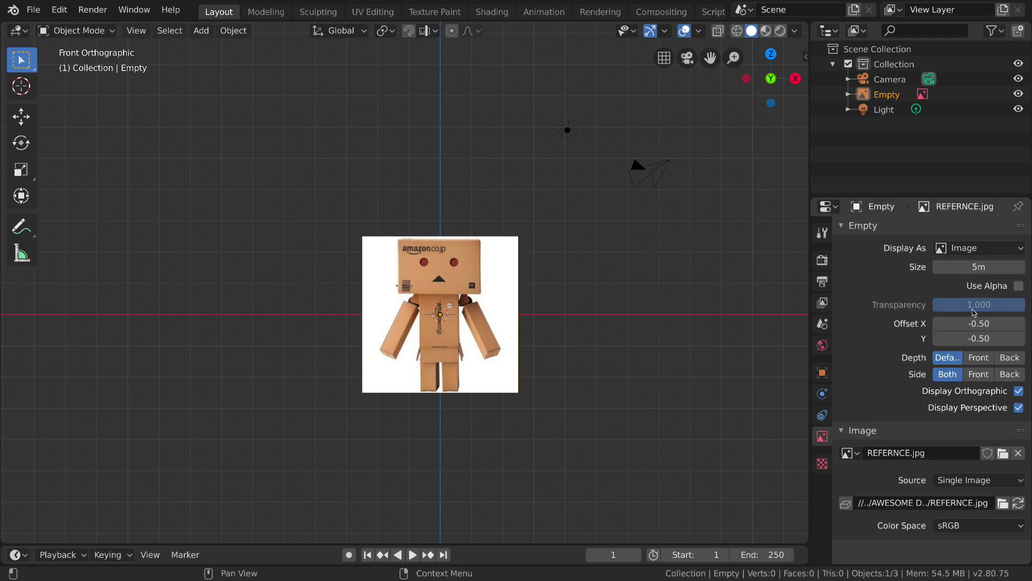
pyautogui.click(1017, 285)
pyautogui.click(995, 304)
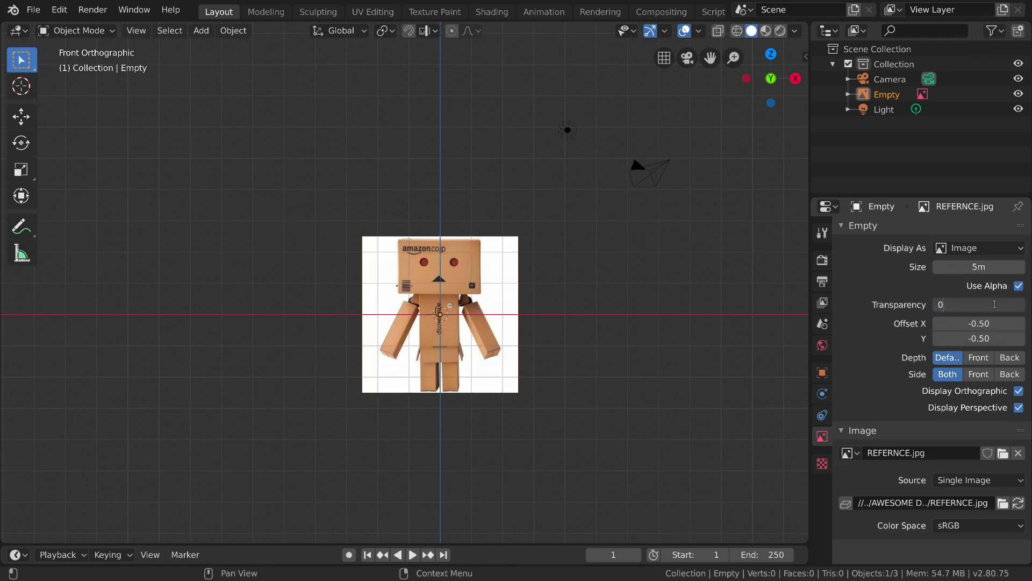
pyautogui.press('Return')
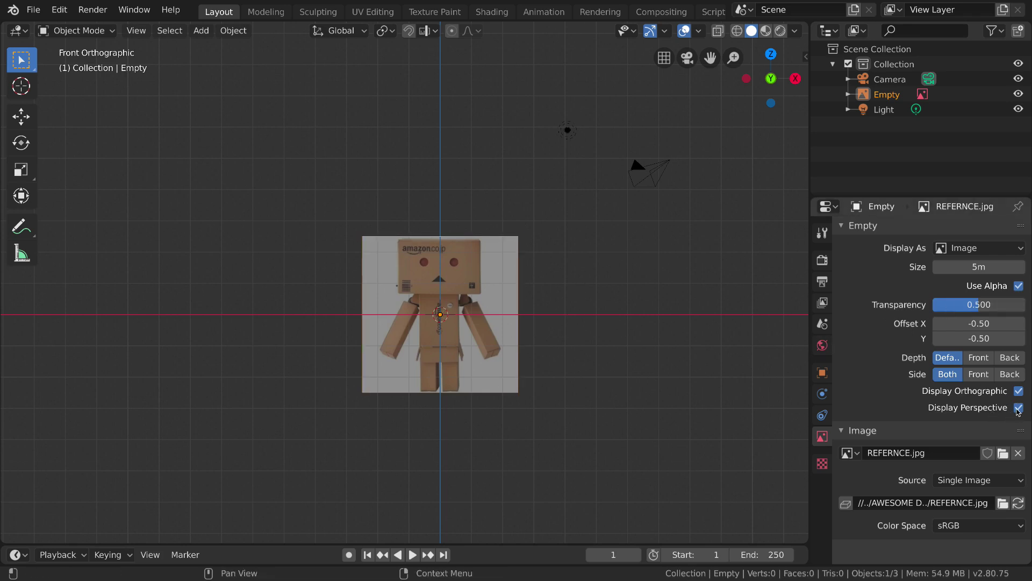
pyautogui.moveTo(466, 298); pyautogui.dragTo(482, 335, button='middle')
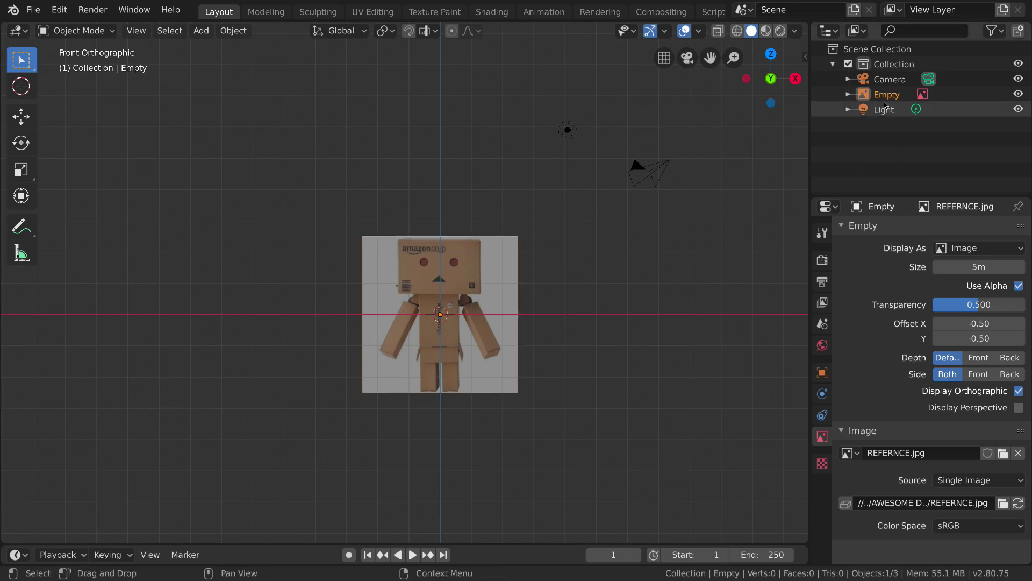
# - Show the selectability toggles in the outliner and make the Empty holding the reference image unselectable
pyautogui.click(993, 31)
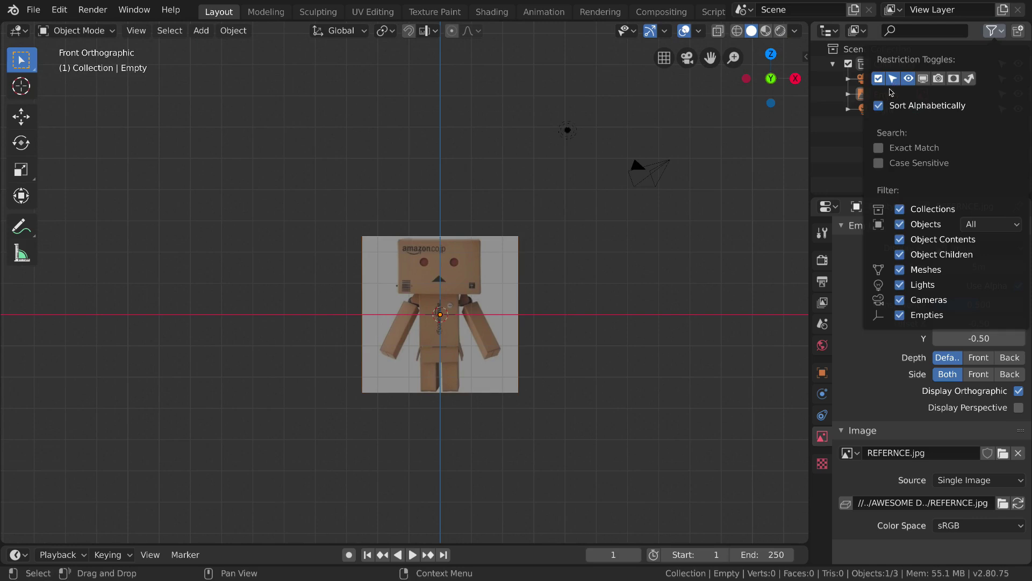
pyautogui.click(1001, 94)
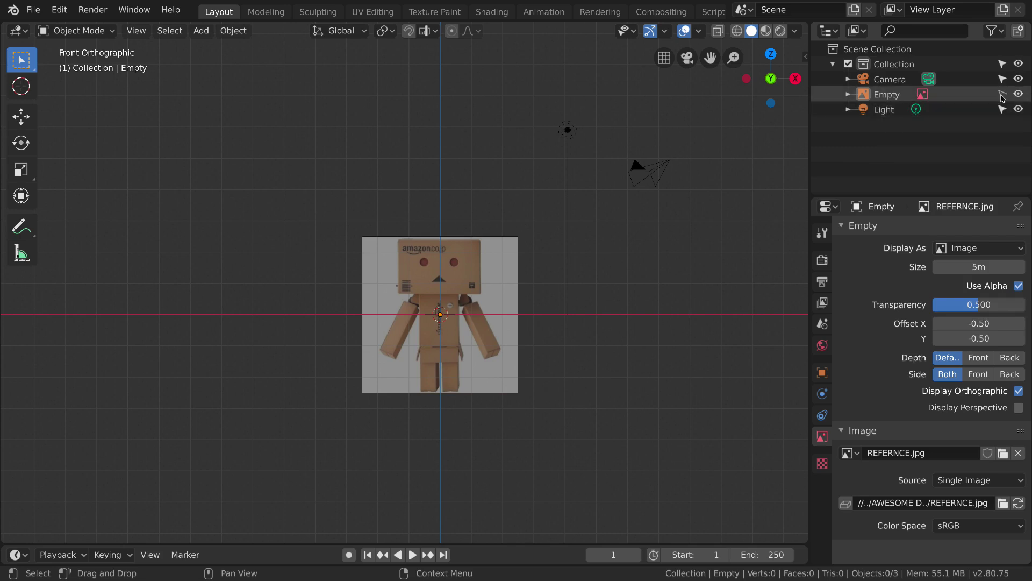
pyautogui.press('b')
pyautogui.moveTo(437, 317); pyautogui.dragTo(435, 301)
# - Add a cube mesh at the world origin in front of the robot reference image
pyautogui.keyDown('shift'); pyautogui.moveTo(363, 316); pyautogui.dragTo(450, 316, button='middle'); pyautogui.keyUp('shift')
pyautogui.scroll(2, 450, 316)
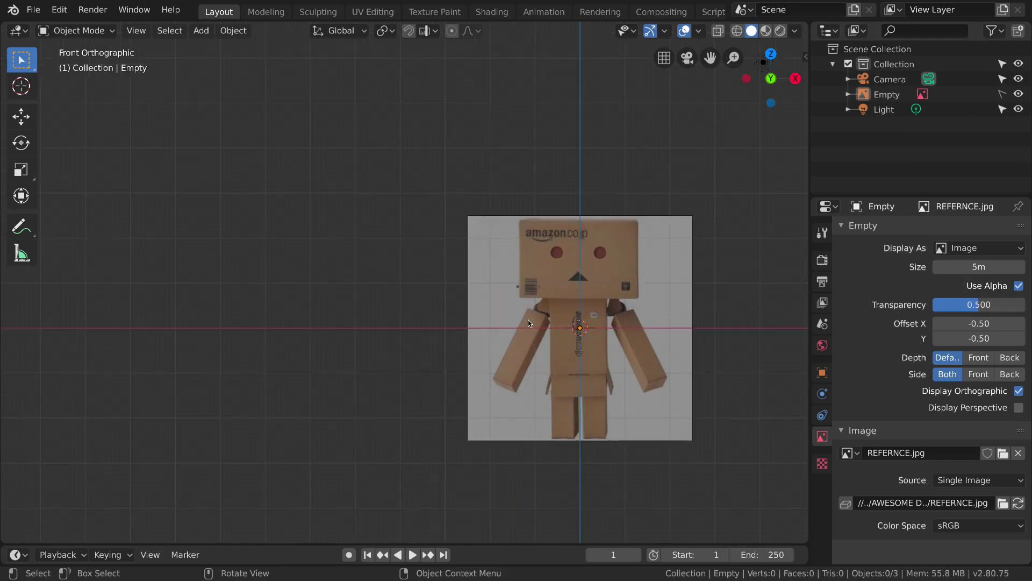
pyautogui.keyDown('shift'); pyautogui.moveTo(541, 321); pyautogui.dragTo(401, 314, button='middle'); pyautogui.keyUp('shift')
pyautogui.keyDown('shift'); pyautogui.moveTo(464, 316); pyautogui.dragTo(442, 270, button='middle'); pyautogui.keyUp('shift')
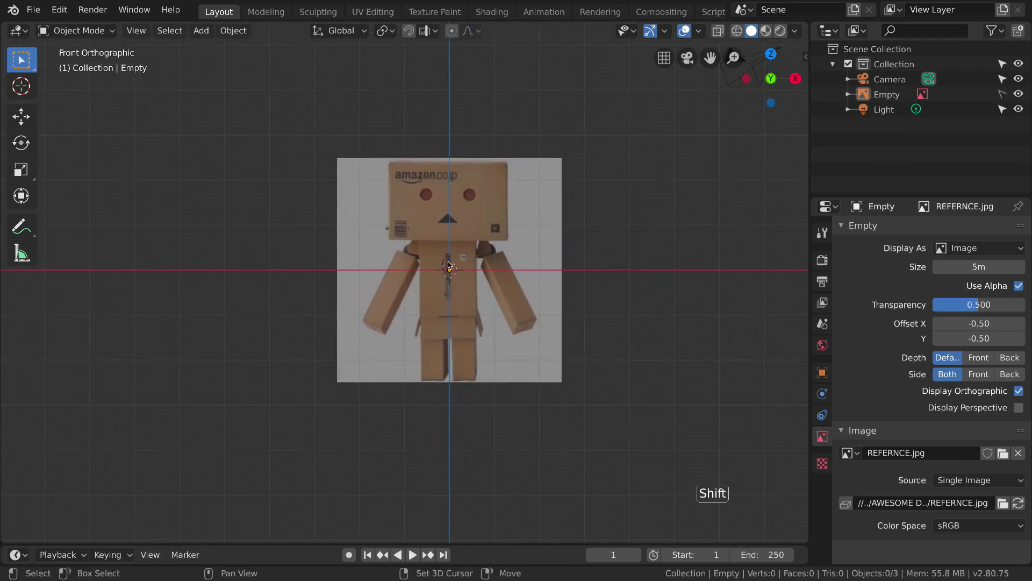
pyautogui.hotkey('shift', 'a')
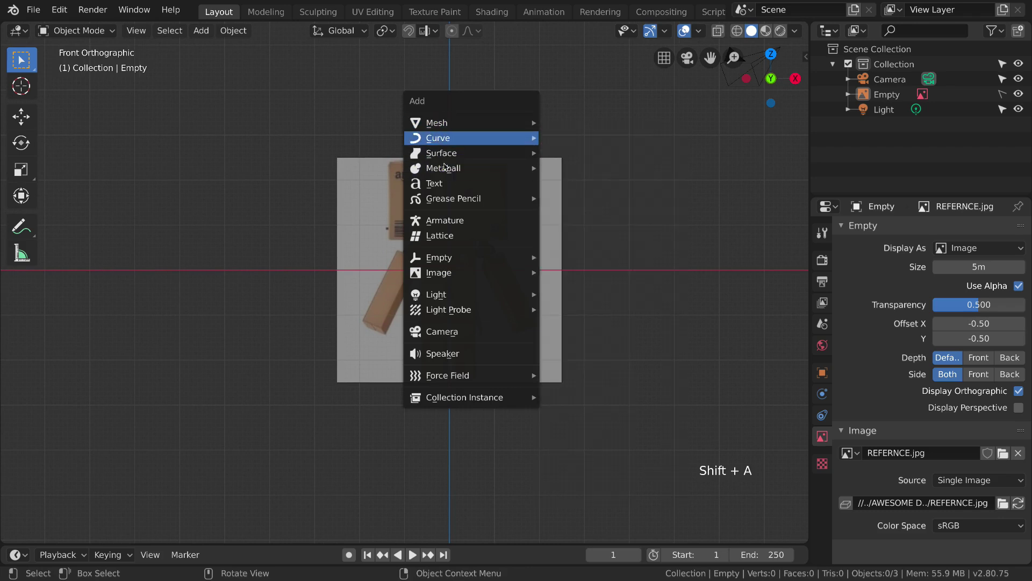
pyautogui.moveTo(464, 122)
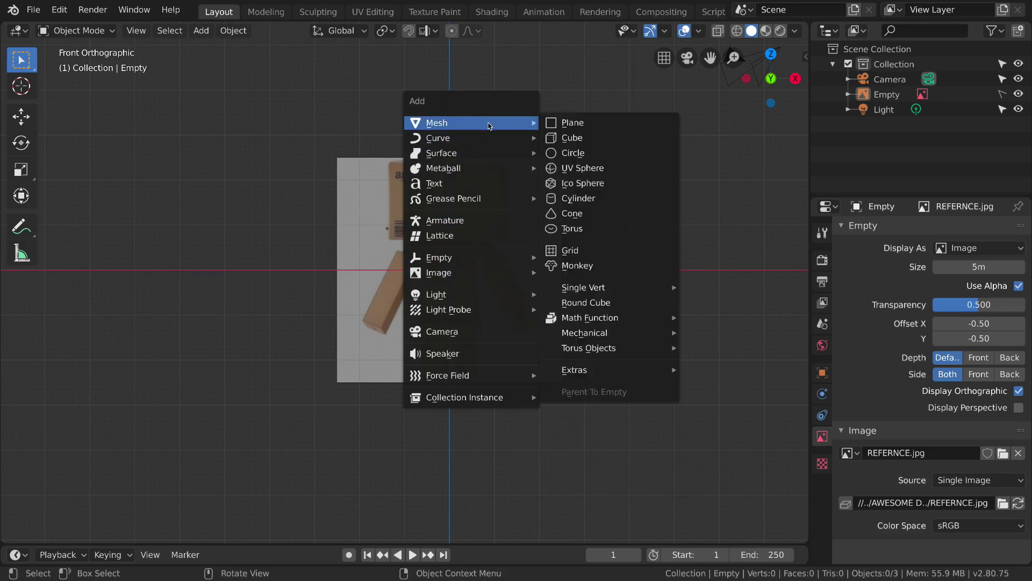
pyautogui.click(583, 138)
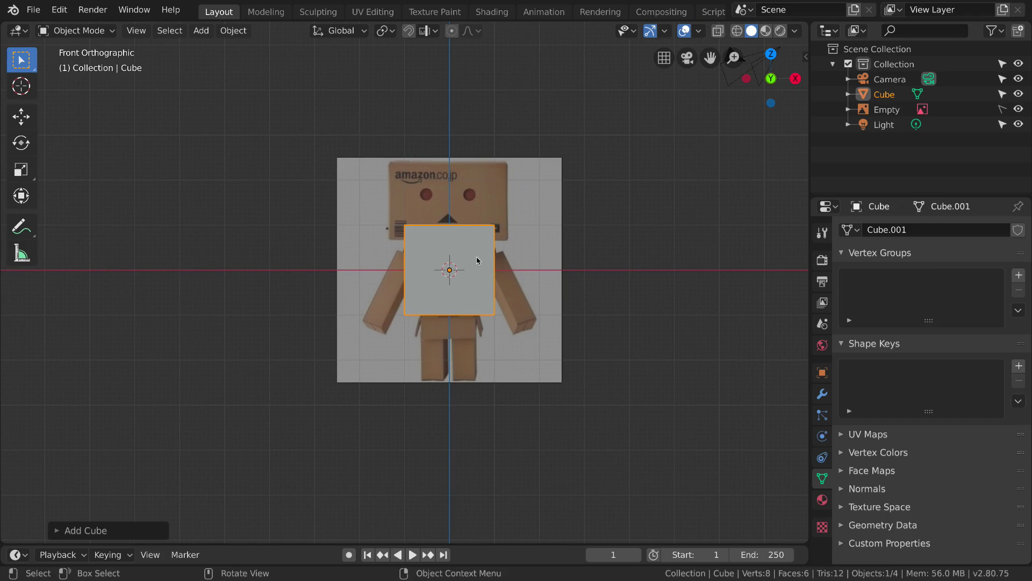
# - Scale the cube along X by a factor of about 1.4, and reduce its depth along Y from the top view
pyautogui.press('s')
pyautogui.press('x')
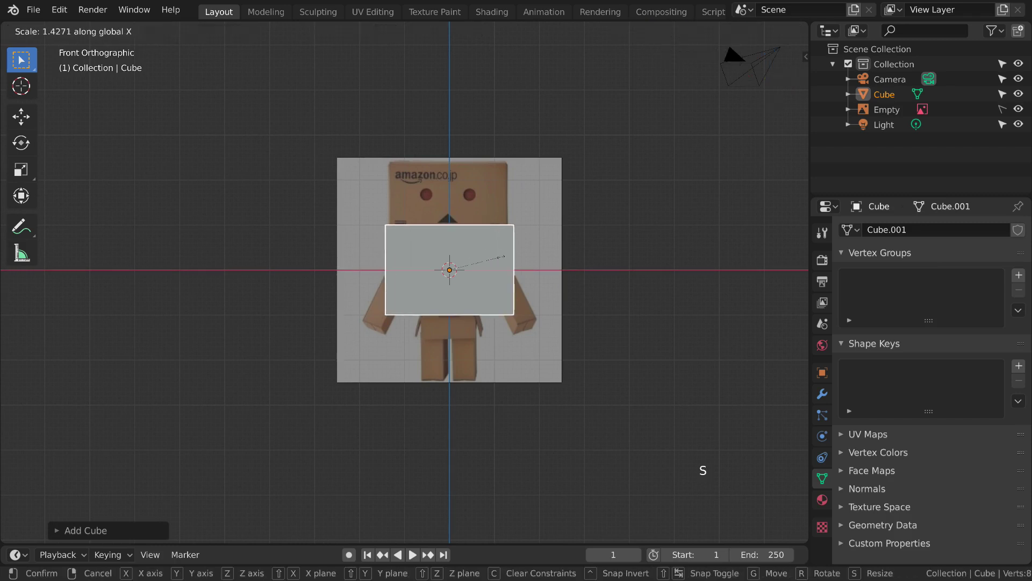
pyautogui.click(503, 257)
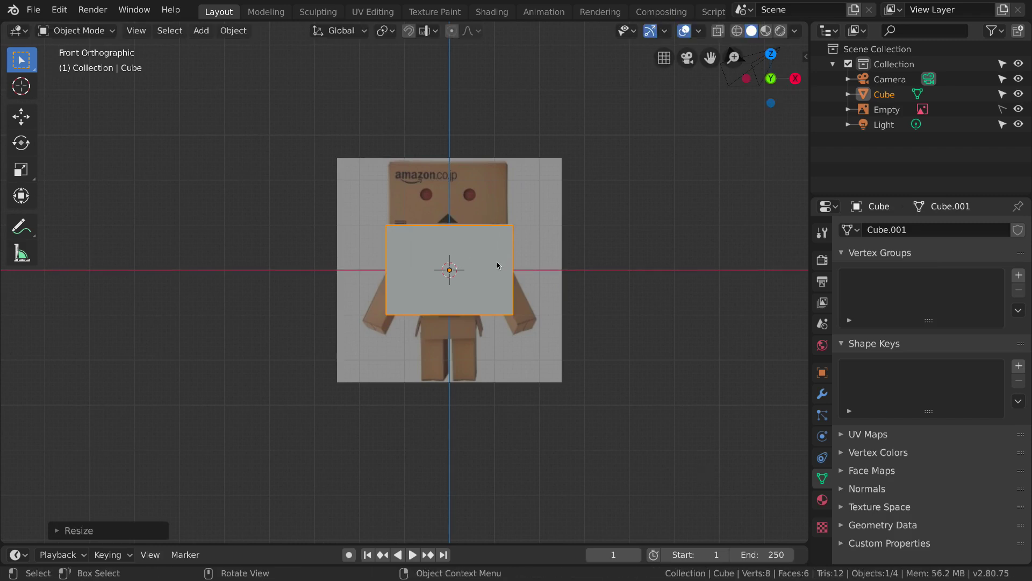
pyautogui.scroll(2, 497, 265)
pyautogui.press('KP_7')
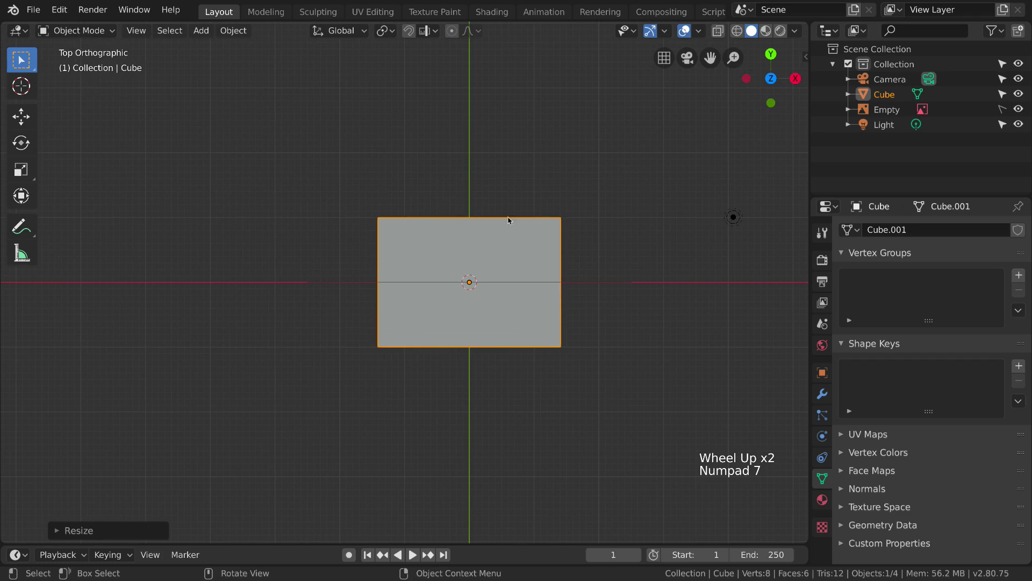
pyautogui.press('s')
pyautogui.press('y')
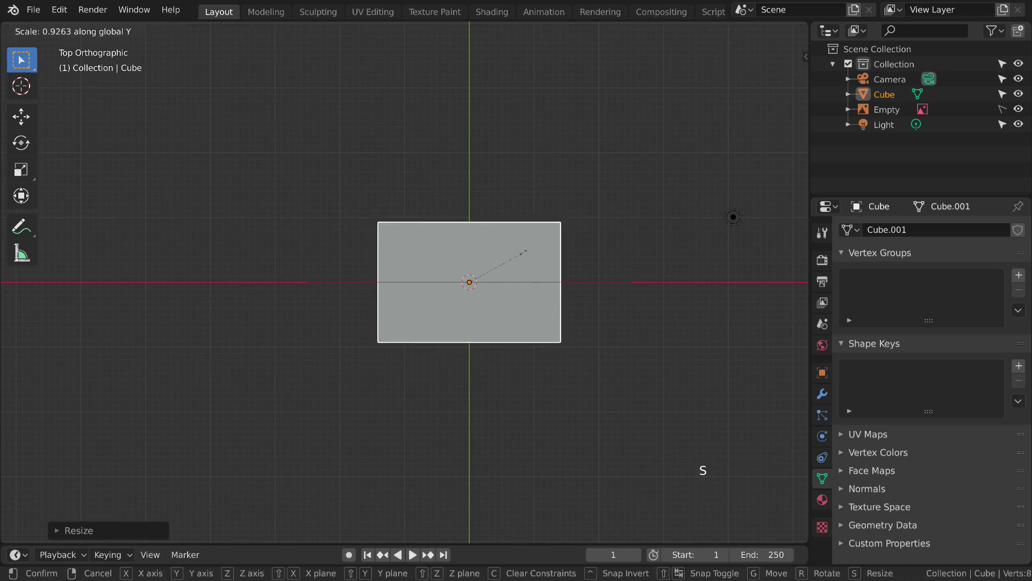
pyautogui.click(500, 232)
# - In the front view, move the cube up along Z so its top edge lines up with the top of the robot's head
pyautogui.press('KP_1')
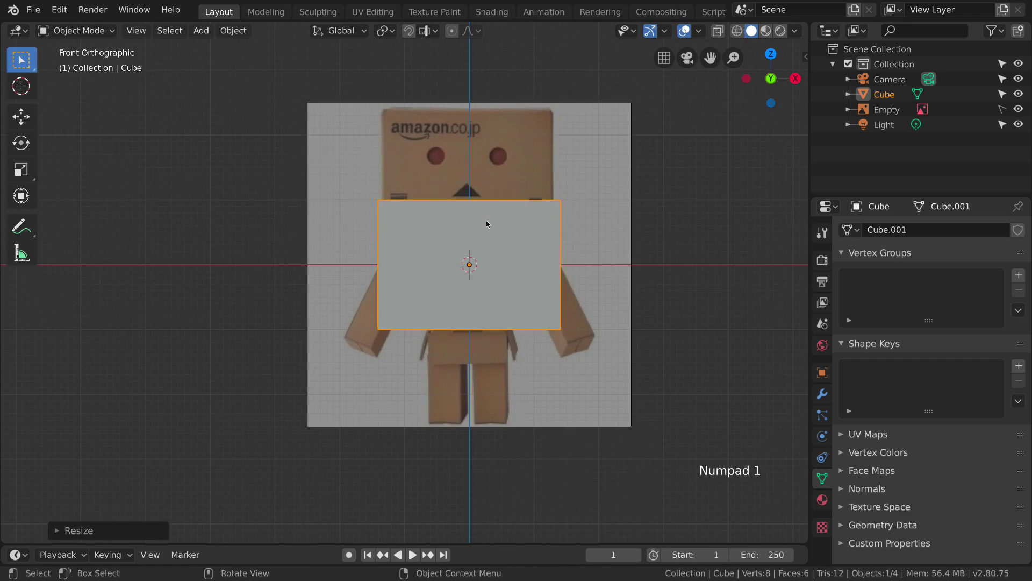
pyautogui.press('g')
pyautogui.press('z')
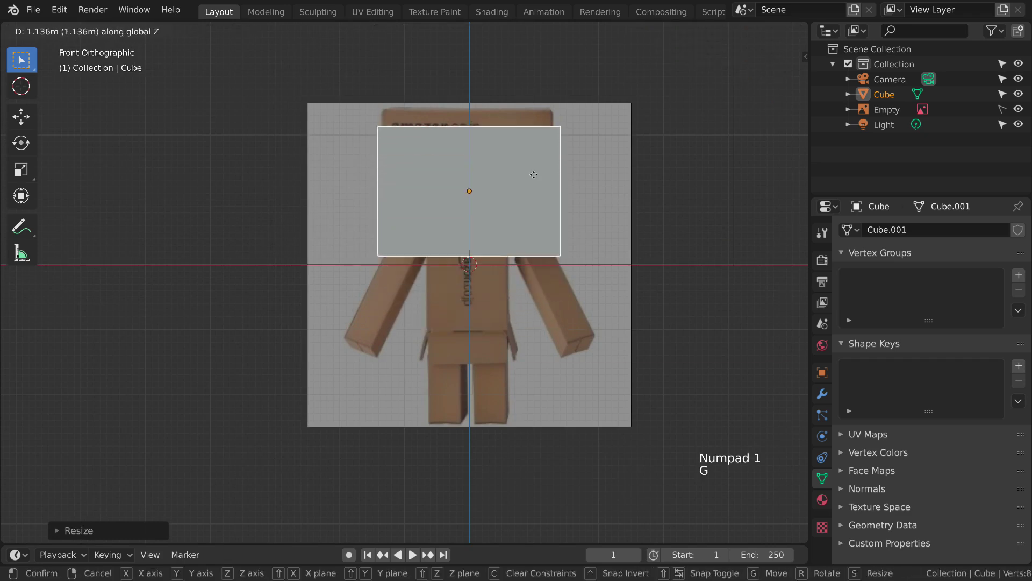
pyautogui.click(533, 159)
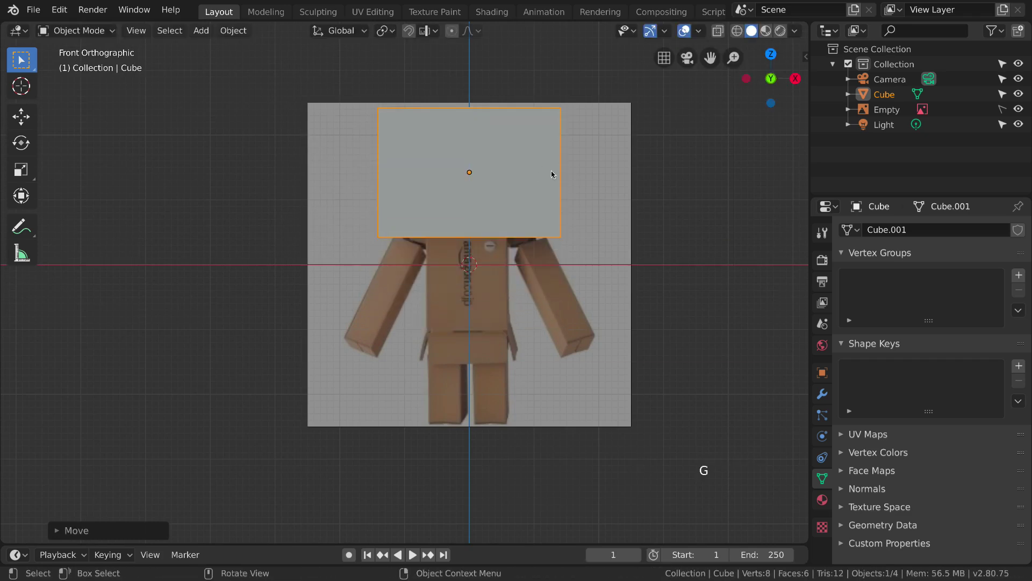
# - Turn on X-ray display and fit the cube's size, height and X width to the head outline in the reference image
pyautogui.click(719, 32)
pyautogui.press('s')
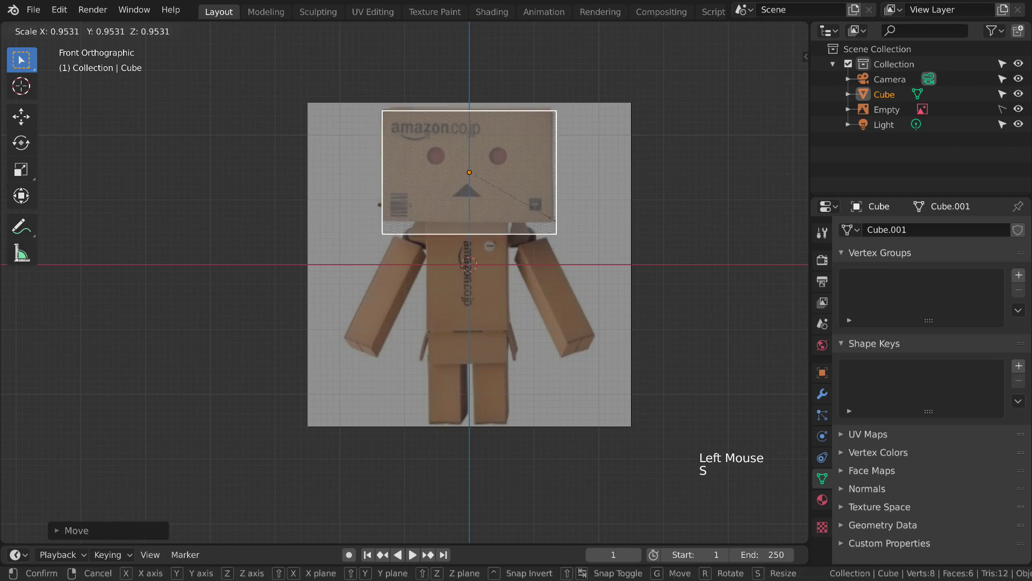
pyautogui.press('g')
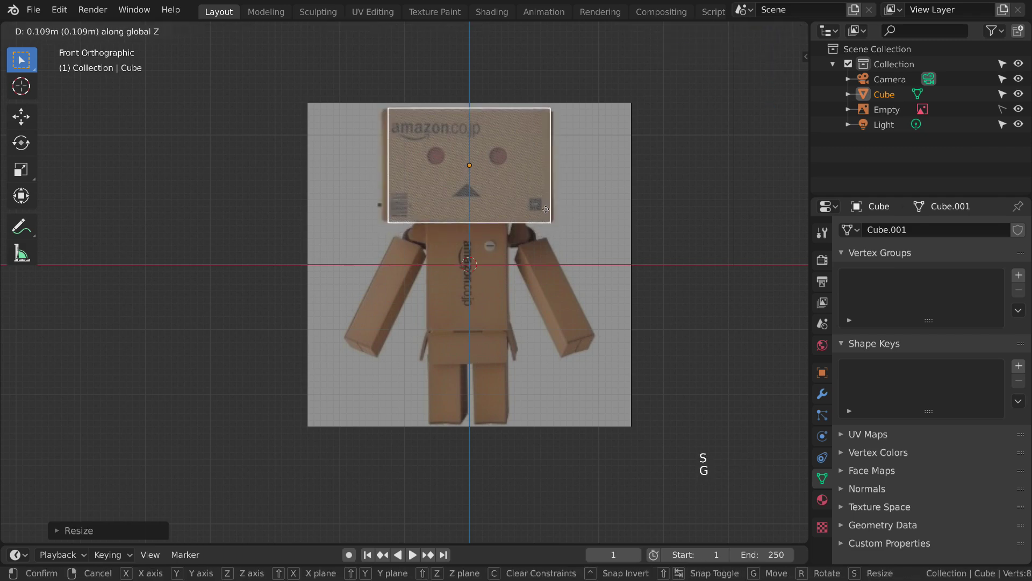
pyautogui.click(548, 211)
pyautogui.press('s')
pyautogui.press('x')
pyautogui.click(551, 212)
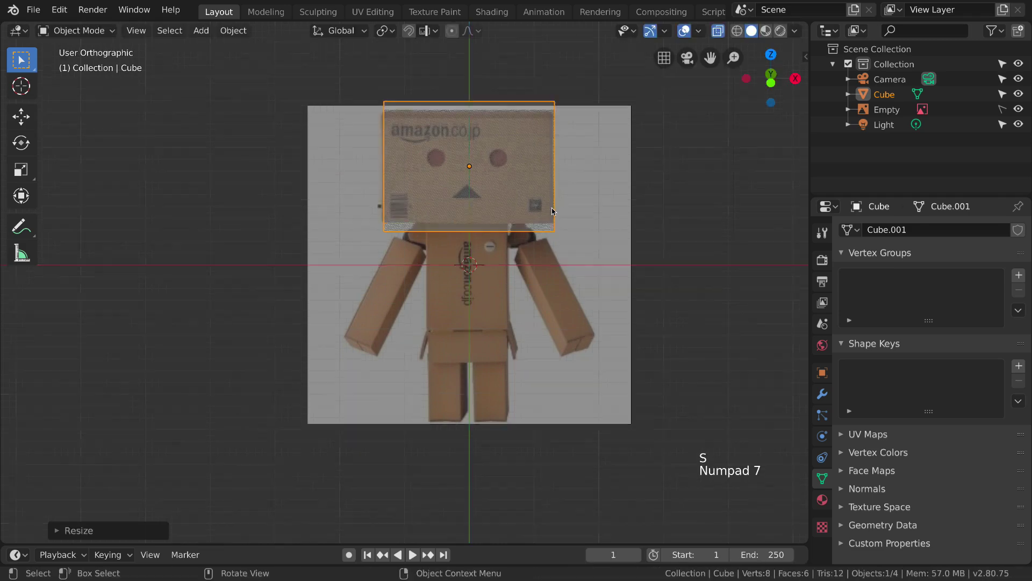
# - Check the head cube's proportions from the top, in perspective and against the reference in the front view
pyautogui.press('KP_7')
pyautogui.moveTo(542, 224); pyautogui.dragTo(495, 172, button='middle')
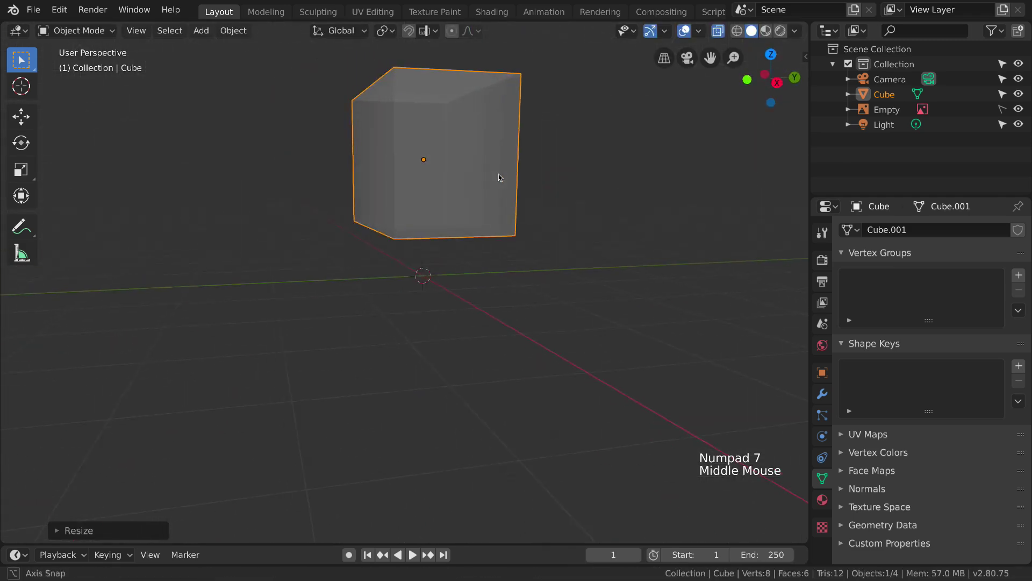
pyautogui.press('KP_1')
pyautogui.scroll(-1, 479, 277)
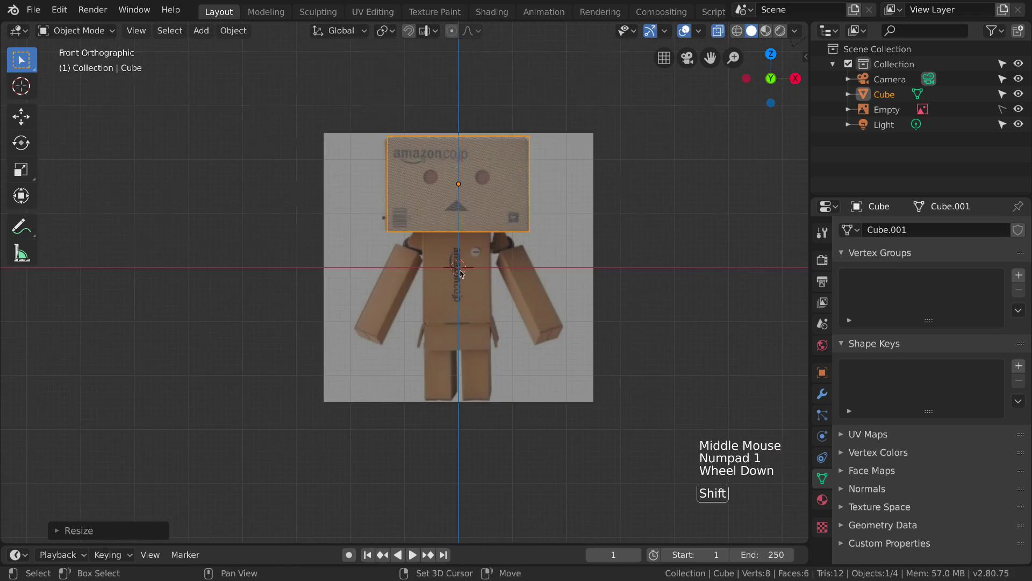
pyautogui.hotkey('shift', 'c')
pyautogui.keyDown('shift'); pyautogui.scroll(1, 440, 298); pyautogui.keyUp('shift')
pyautogui.scroll(2, 440, 298)
pyautogui.keyDown('shift'); pyautogui.moveTo(341, 316); pyautogui.dragTo(449, 298, button='middle'); pyautogui.keyUp('shift')
pyautogui.scroll(3, 466, 303)
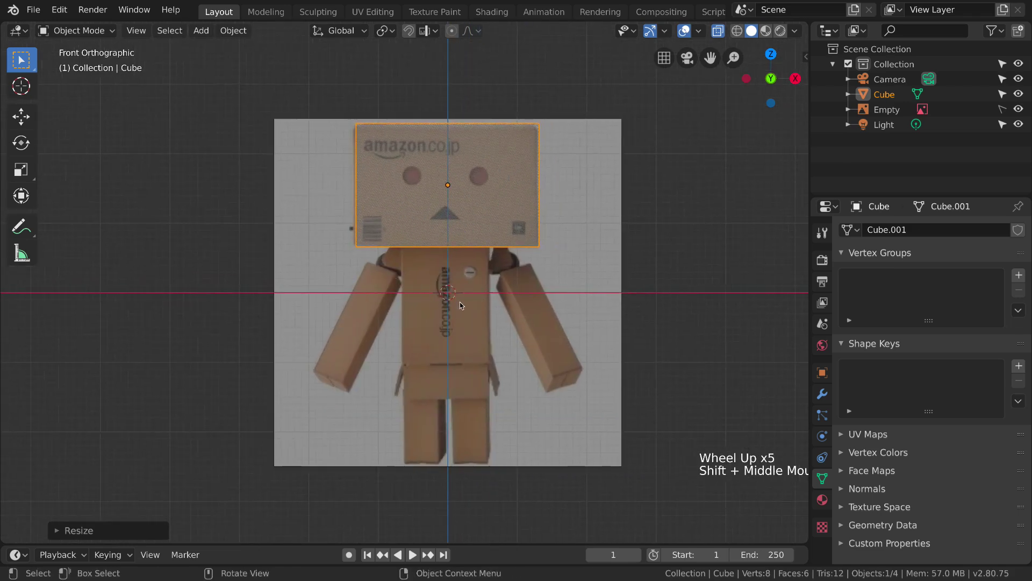
# - Add a second cube mesh at the world origin and scale it uniformly to about 0.6 to match the torso's width
pyautogui.click(444, 294)
pyautogui.hotkey('shift', 'a')
pyautogui.moveTo(448, 296)
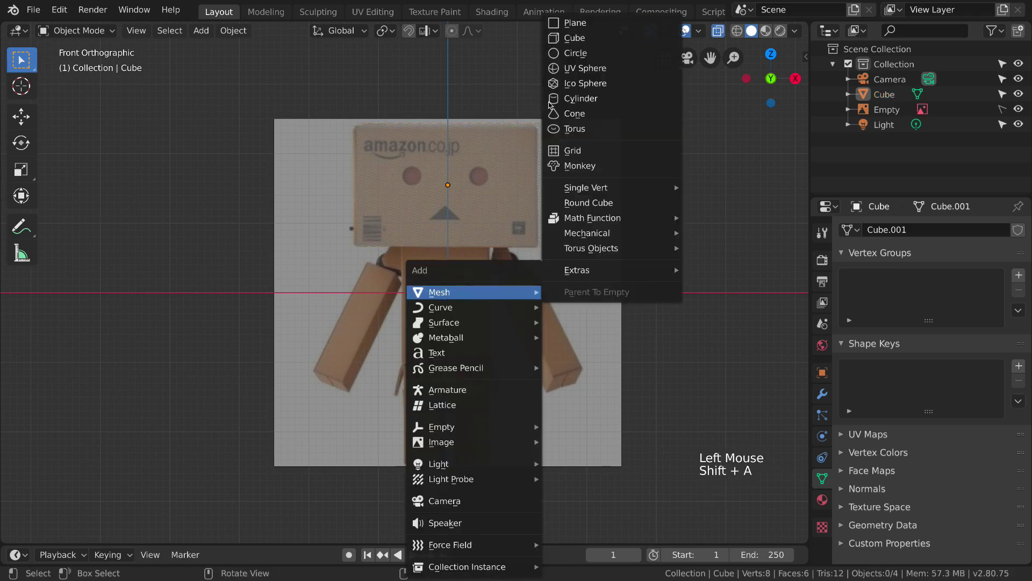
pyautogui.hotkey('shift', 'a')
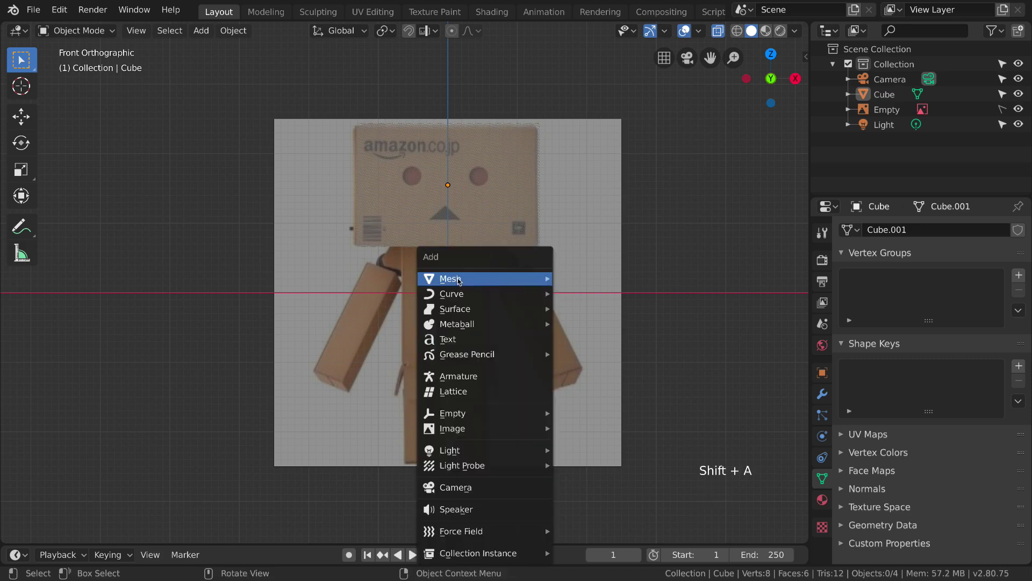
pyautogui.click(591, 293)
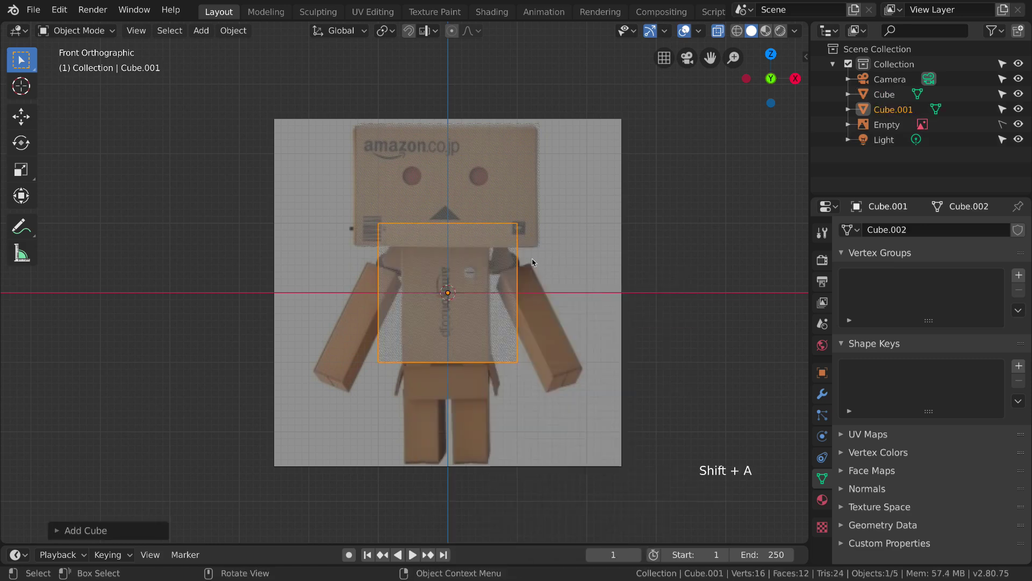
pyautogui.press('s')
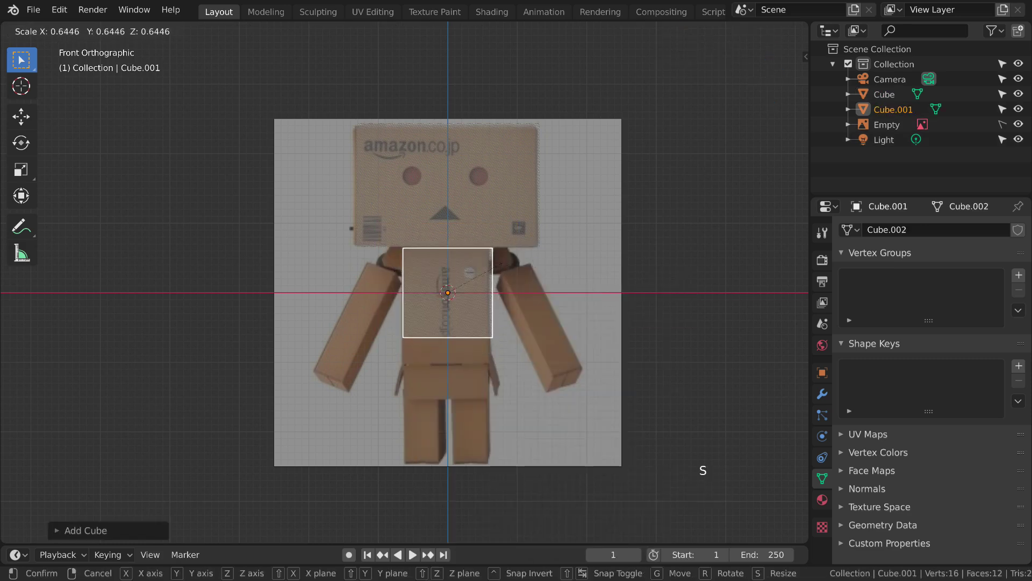
pyautogui.click(475, 278)
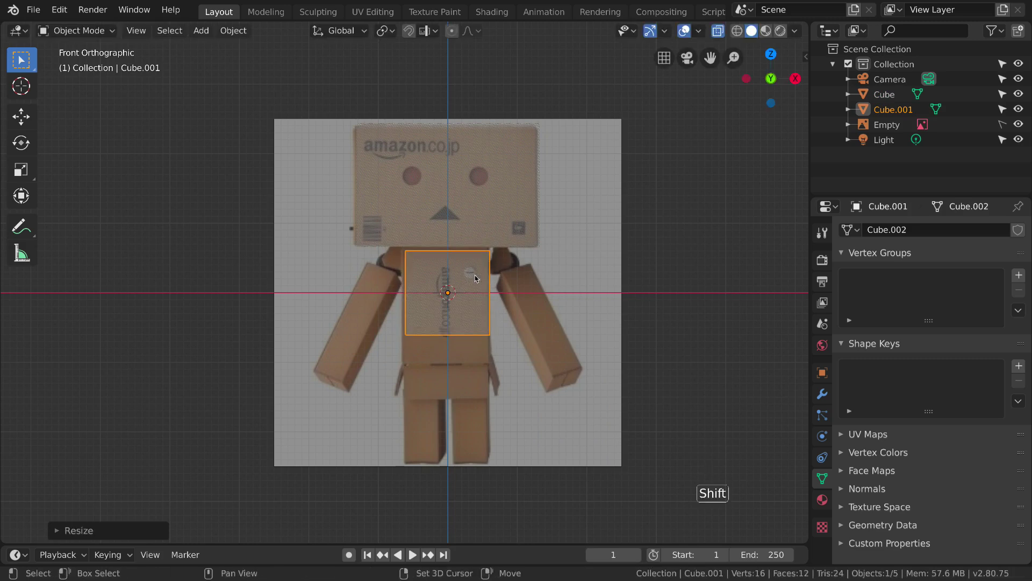
# - Stretch the torso cube along Z and move it down along Z so it spans from the head's lower edge to the waist
pyautogui.keyDown('shift'); pyautogui.moveTo(475, 278); pyautogui.dragTo(496, 243, button='middle'); pyautogui.keyUp('shift')
pyautogui.scroll(2, 496, 243)
pyautogui.press('s')
pyautogui.press('z')
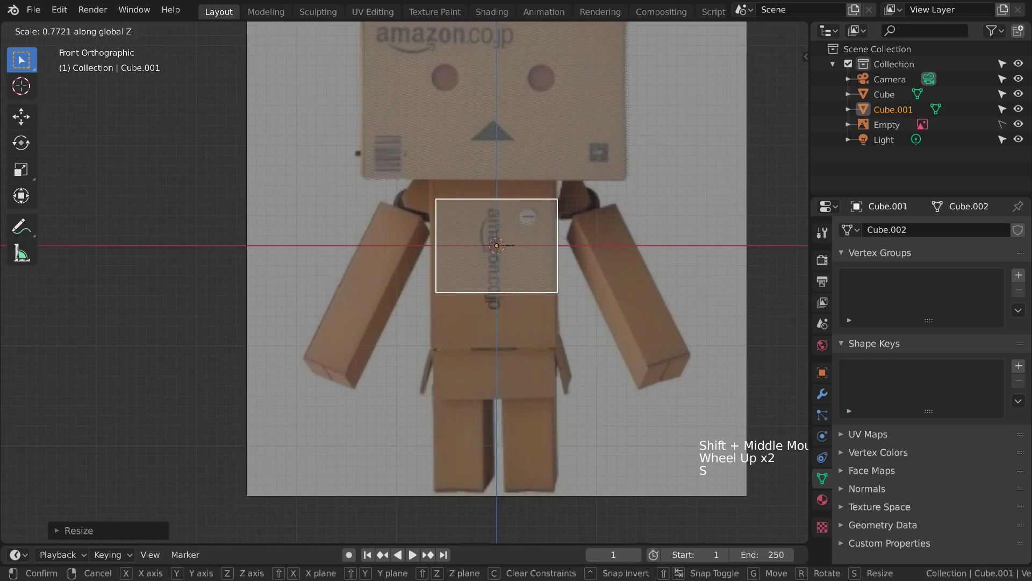
pyautogui.click(505, 223)
pyautogui.press('g')
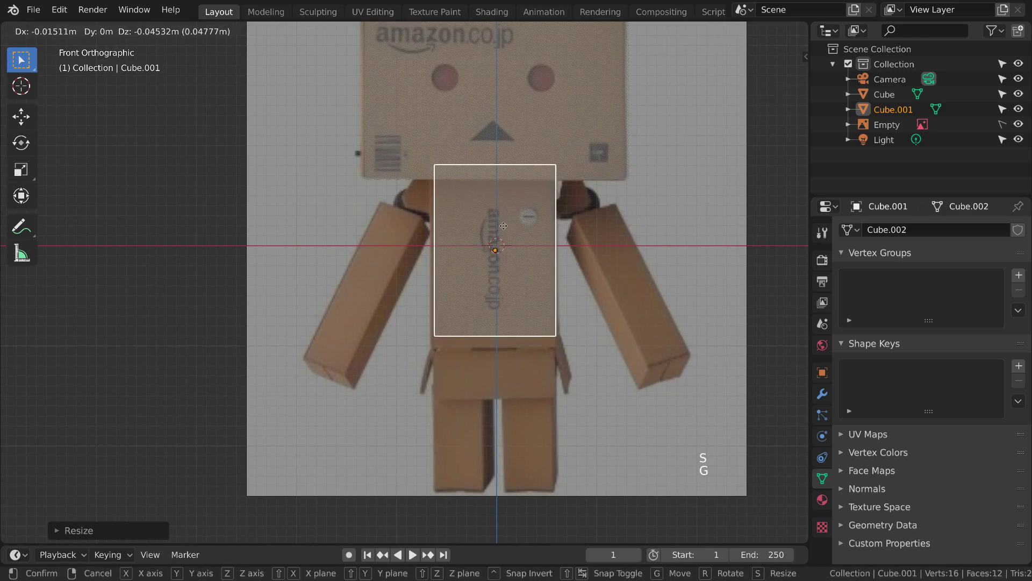
pyautogui.press('z')
pyautogui.click(505, 241)
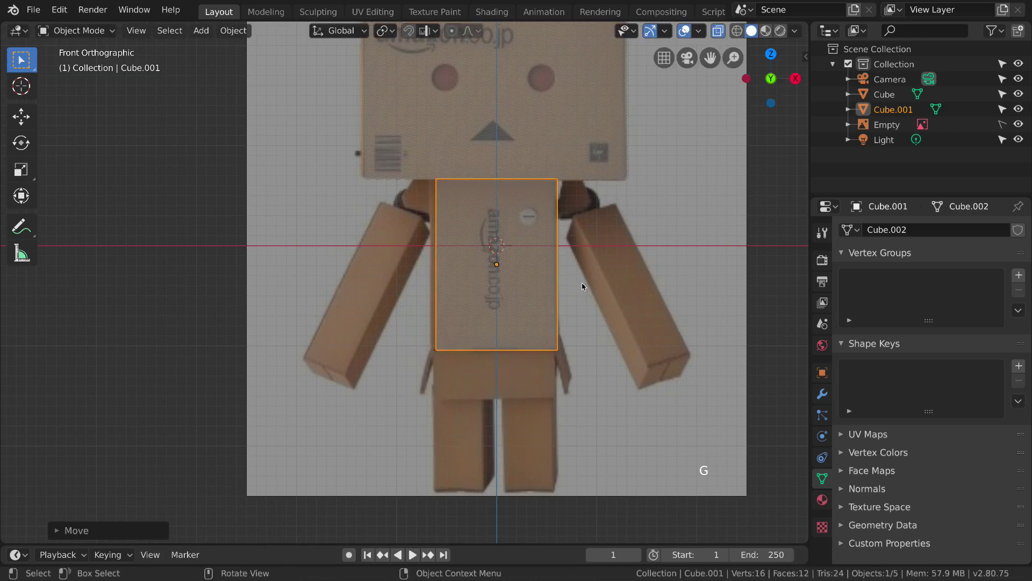
# - Compare the torso cube's depth and placement with the head cube in perspective, top and front views
pyautogui.moveTo(588, 255); pyautogui.dragTo(577, 265, button='middle')
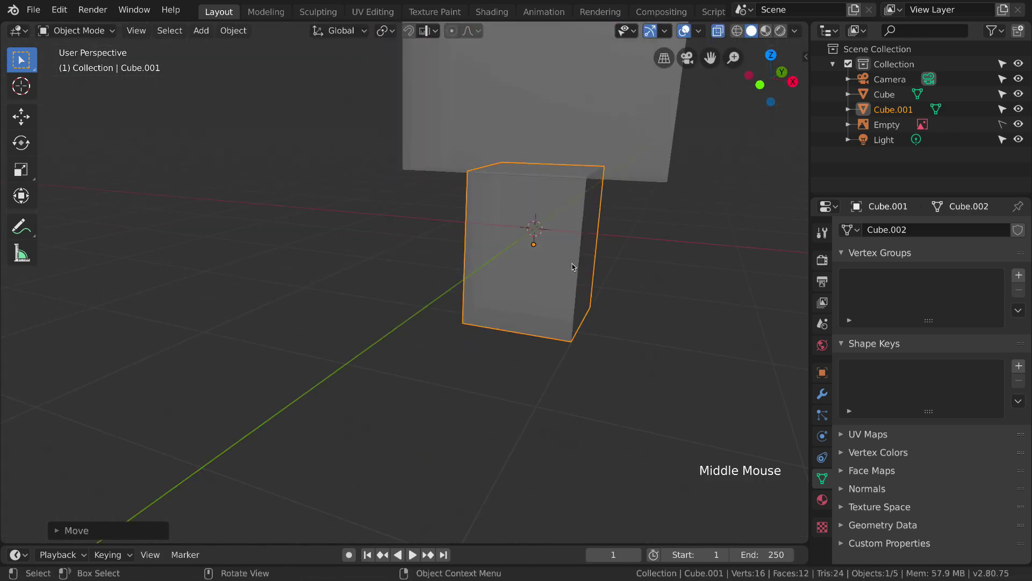
pyautogui.press('KP_1')
pyautogui.press('g')
pyautogui.rightClick(551, 270)
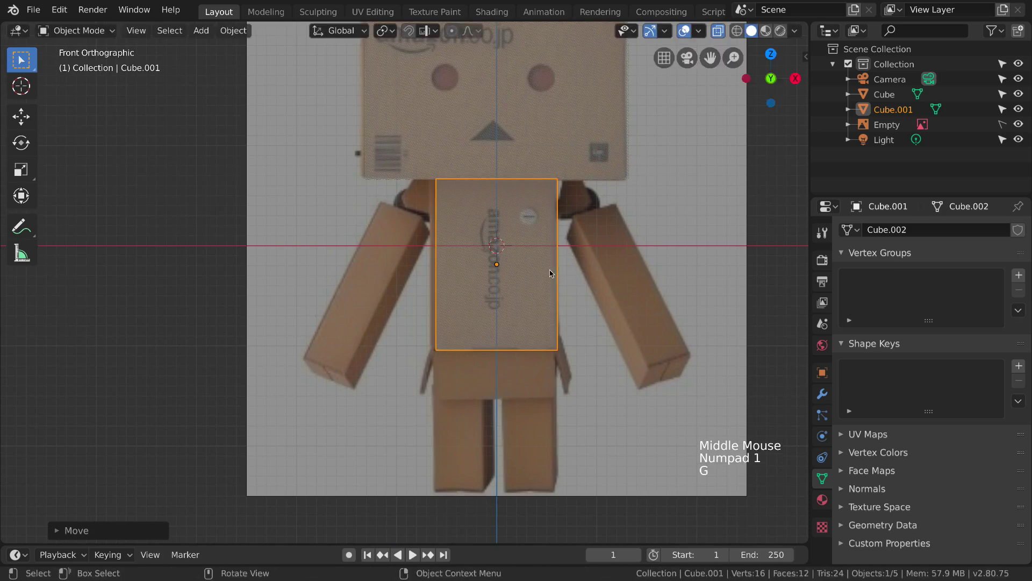
pyautogui.keyDown('shift'); pyautogui.moveTo(590, 266); pyautogui.dragTo(560, 273, button='middle'); pyautogui.keyUp('shift')
pyautogui.press('KP_7')
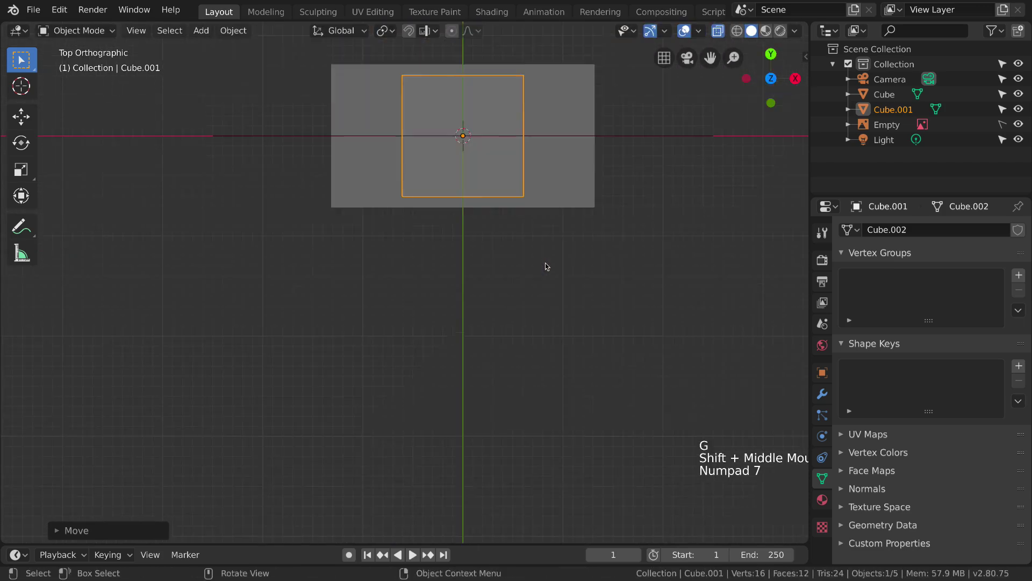
pyautogui.moveTo(527, 211); pyautogui.dragTo(507, 173, button='middle')
pyautogui.press('KP_1')
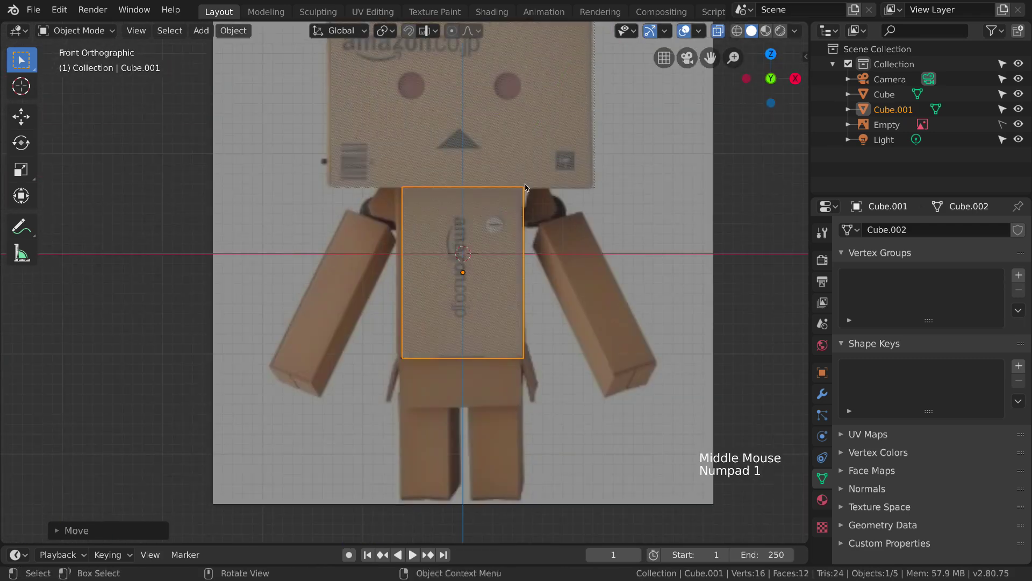
# - Widen the torso cube slightly along X to match the reference, and increase its depth slightly along Y from the top view
pyautogui.scroll(1, 525, 194)
pyautogui.press('s')
pyautogui.press('x')
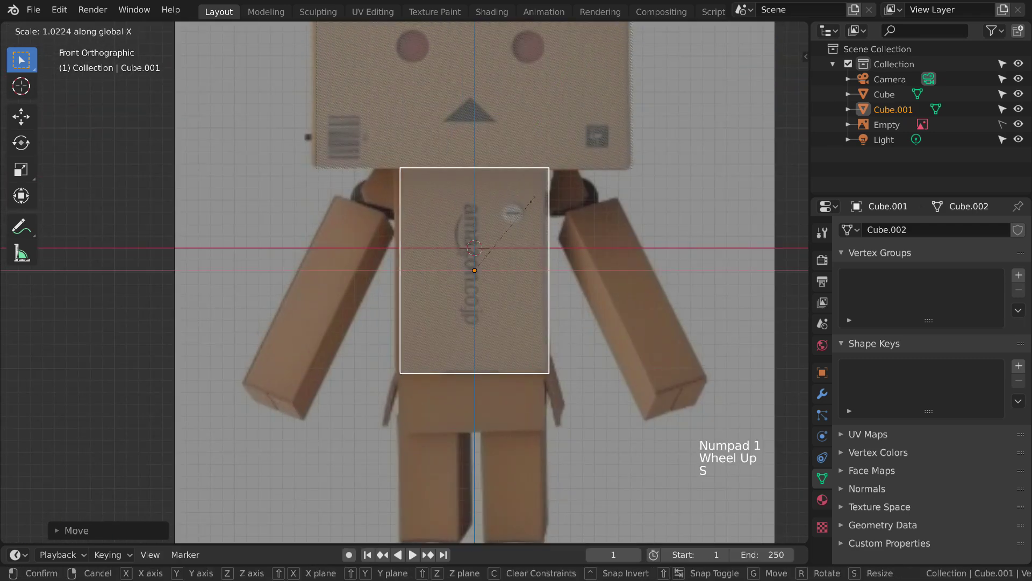
pyautogui.click(539, 200)
pyautogui.press('KP_7')
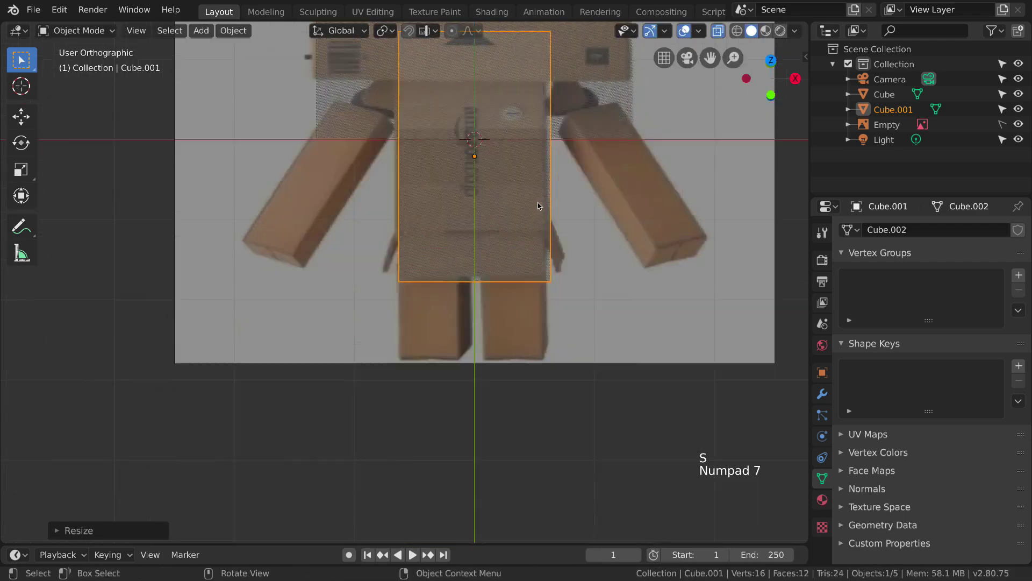
pyautogui.moveTo(573, 203); pyautogui.dragTo(457, 317, button='middle')
pyautogui.press('KP_7')
pyautogui.press('KP_7')
pyautogui.press('s')
pyautogui.press('y')
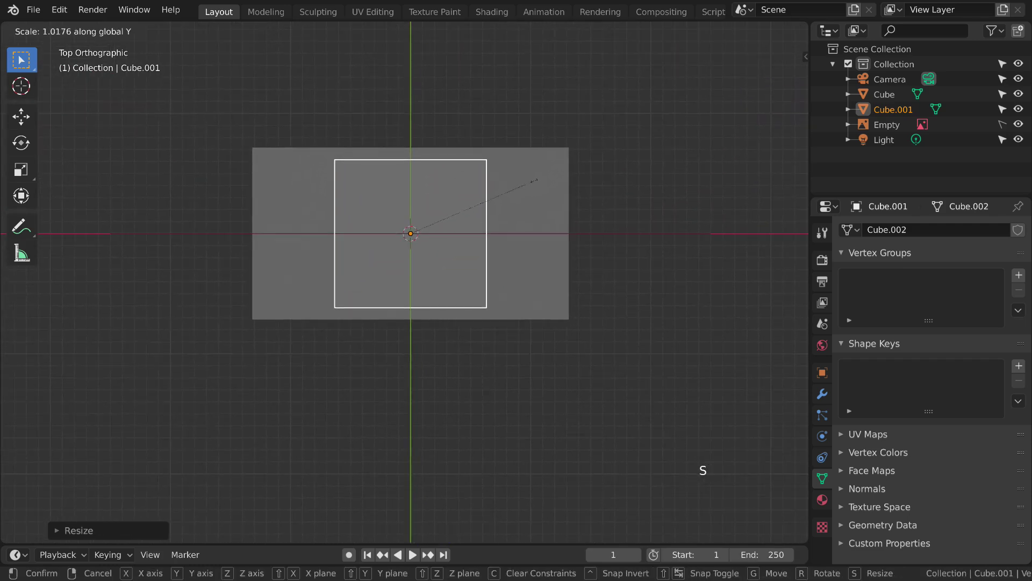
pyautogui.click(536, 184)
# - Examine how the torso cube's outline fits the reference in the front view, especially around the waist flaps
pyautogui.moveTo(504, 322); pyautogui.dragTo(538, 266, button='middle')
pyautogui.press('KP_1')
pyautogui.scroll(-4, 502, 309)
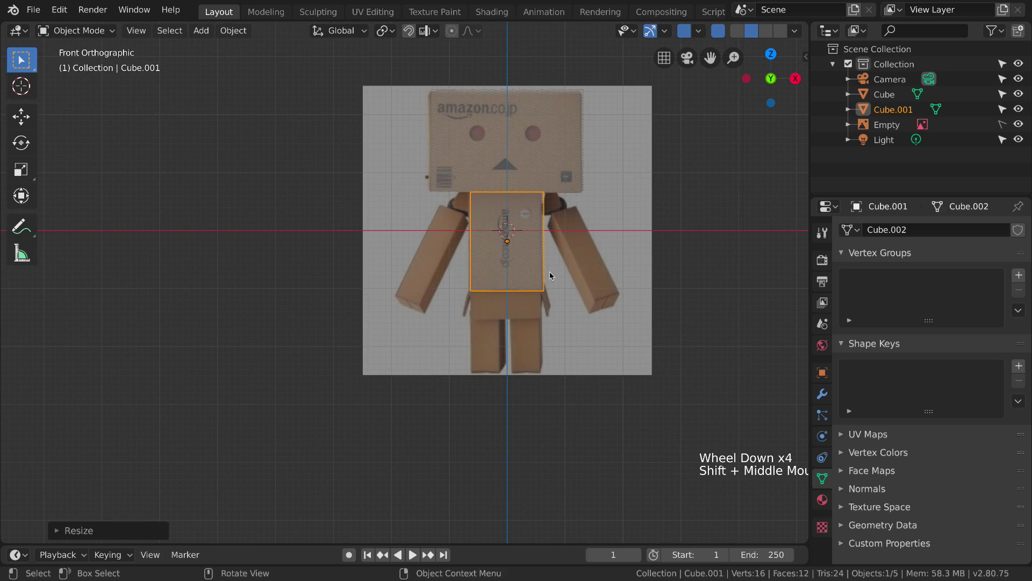
pyautogui.click(556, 230)
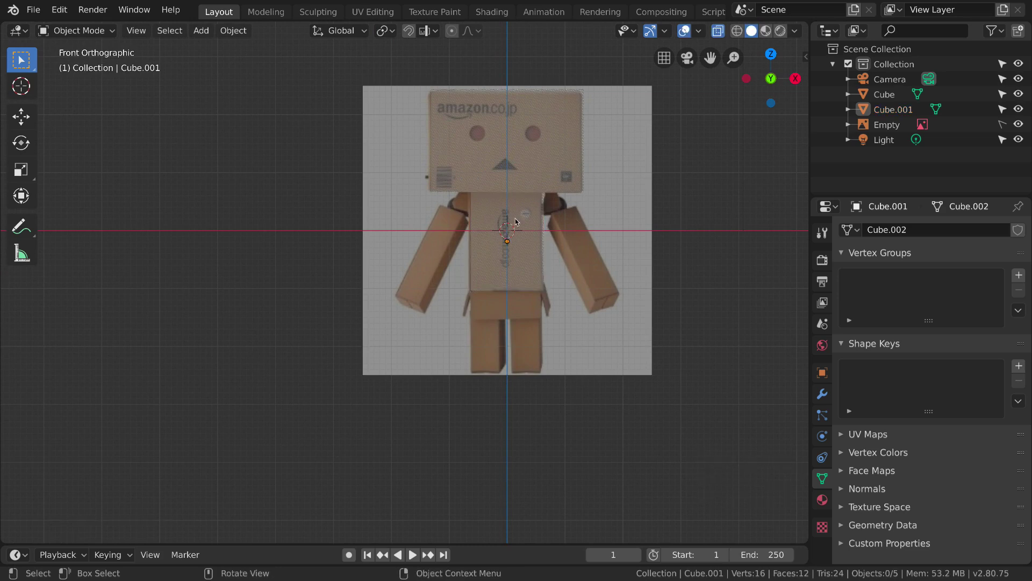
pyautogui.click(513, 261)
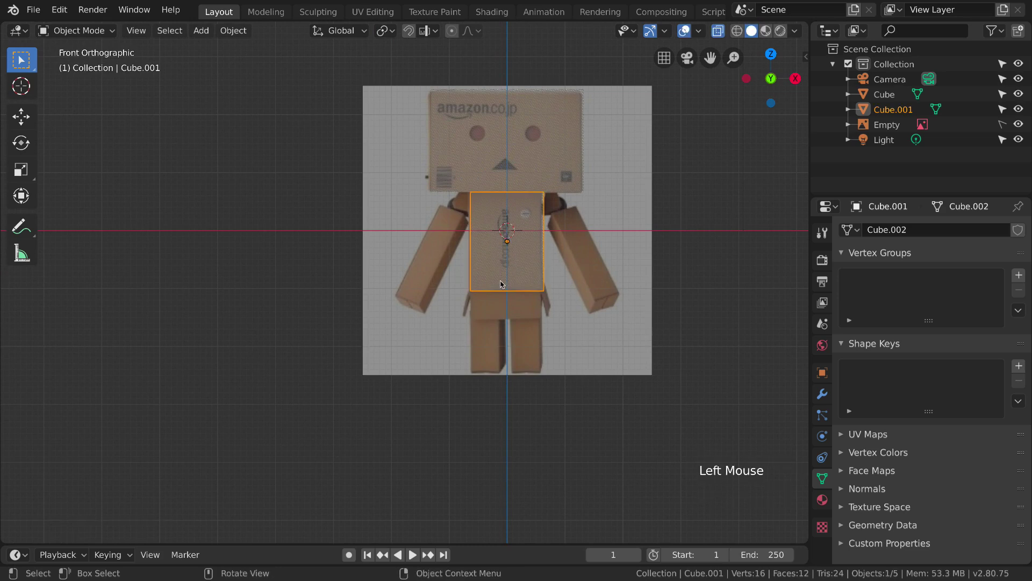
pyautogui.scroll(3, 474, 315)
pyautogui.keyDown('shift'); pyautogui.moveTo(586, 323); pyautogui.dragTo(486, 302, button='middle'); pyautogui.keyUp('shift')
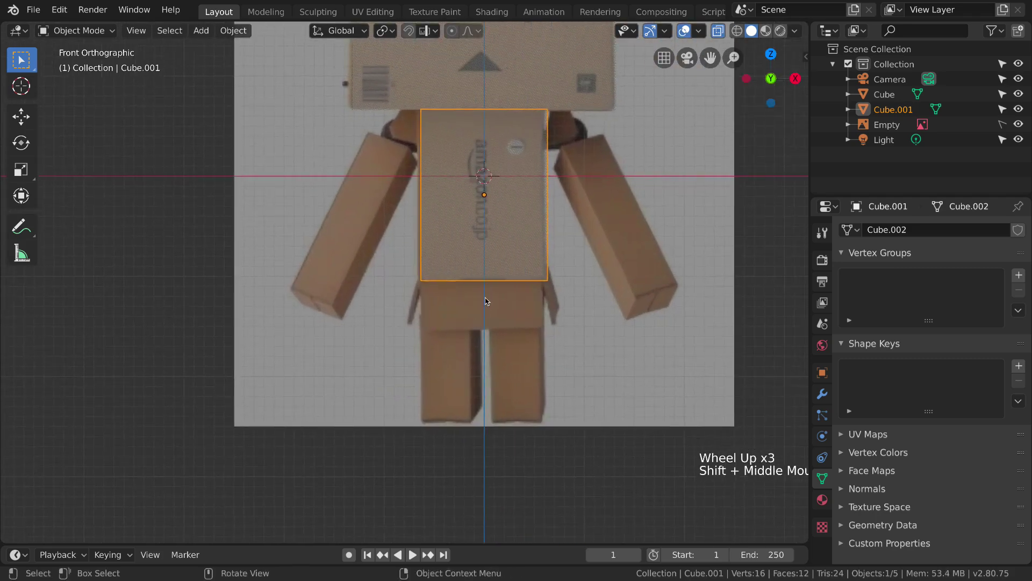
pyautogui.scroll(3, 519, 332)
pyautogui.keyDown('shift'); pyautogui.moveTo(519, 332); pyautogui.dragTo(435, 321, button='middle'); pyautogui.keyUp('shift')
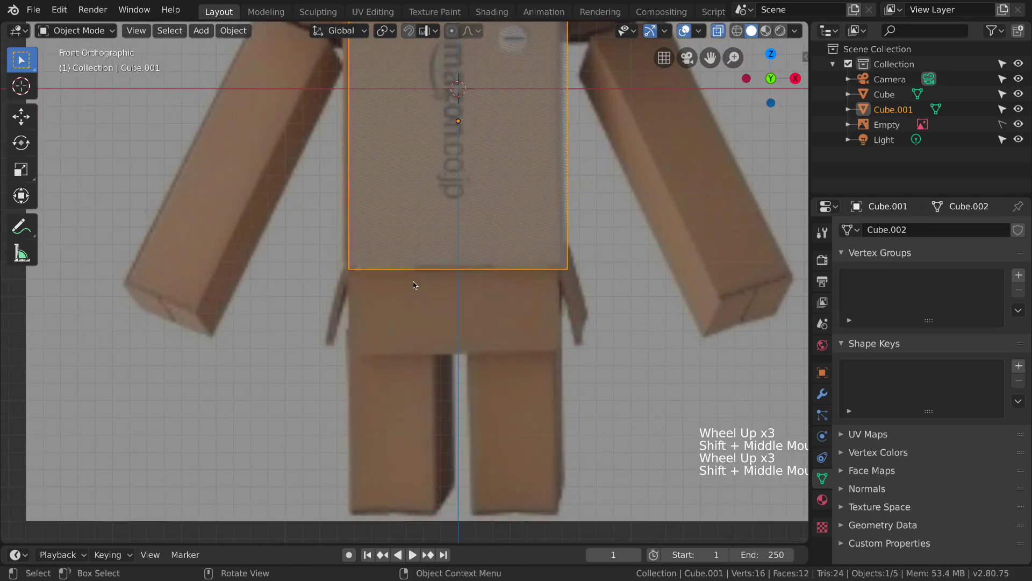
pyautogui.scroll(1, 415, 283)
pyautogui.keyDown('shift'); pyautogui.moveTo(407, 274); pyautogui.dragTo(361, 373, button='middle'); pyautogui.keyUp('shift')
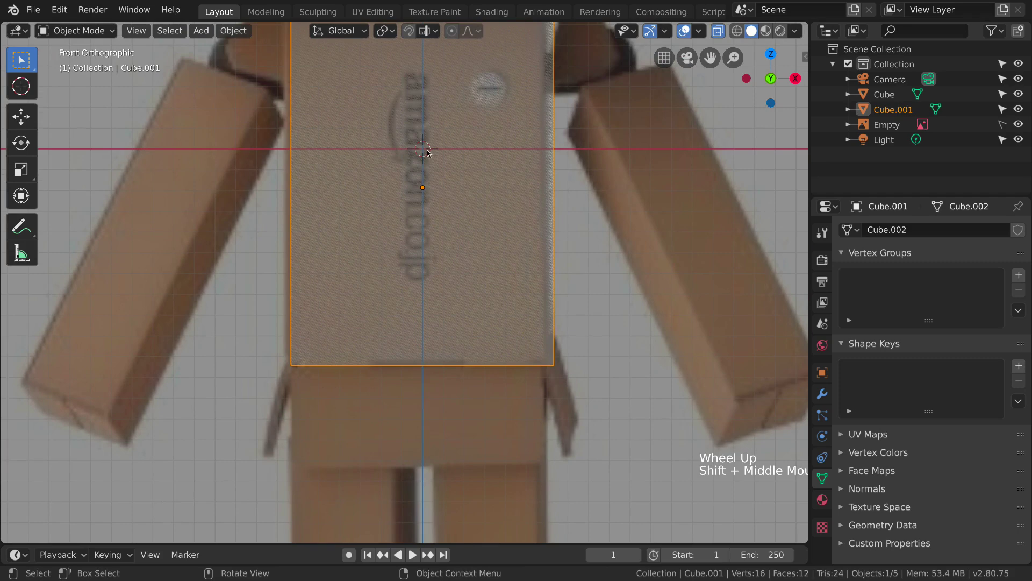
pyautogui.keyDown('shift'); pyautogui.moveTo(421, 161); pyautogui.dragTo(380, 211, button='middle'); pyautogui.keyUp('shift')
# - Enter Edit Mode on the torso cube and delete its bottom face using face selection
pyautogui.press('Tab')
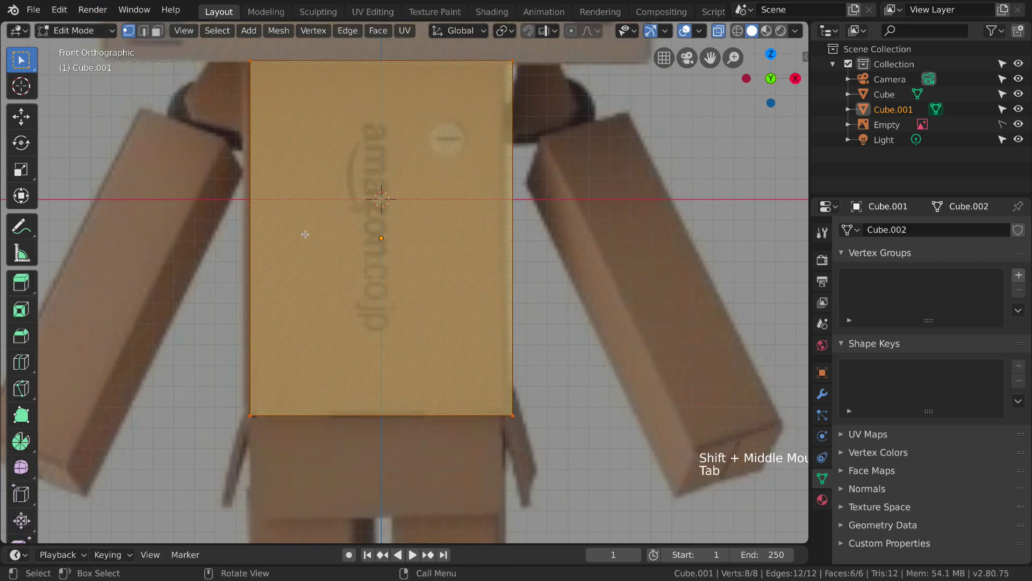
pyautogui.keyDown('shift'); pyautogui.moveTo(348, 294); pyautogui.dragTo(340, 215, button='middle'); pyautogui.keyUp('shift')
pyautogui.click(378, 329)
pyautogui.moveTo(398, 262); pyautogui.dragTo(388, 231, button='middle')
pyautogui.click(156, 32)
pyautogui.click(406, 345)
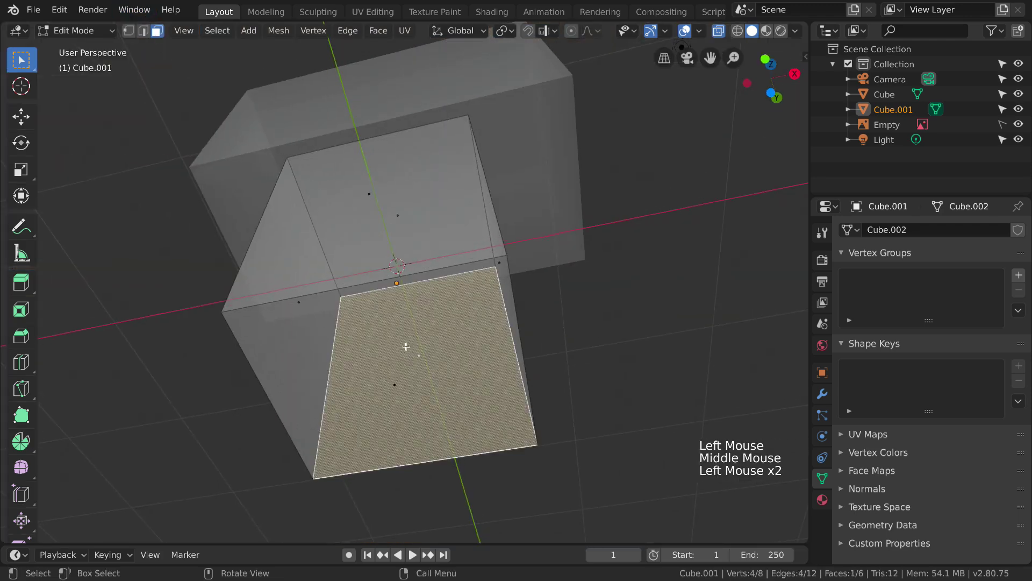
pyautogui.click(395, 383)
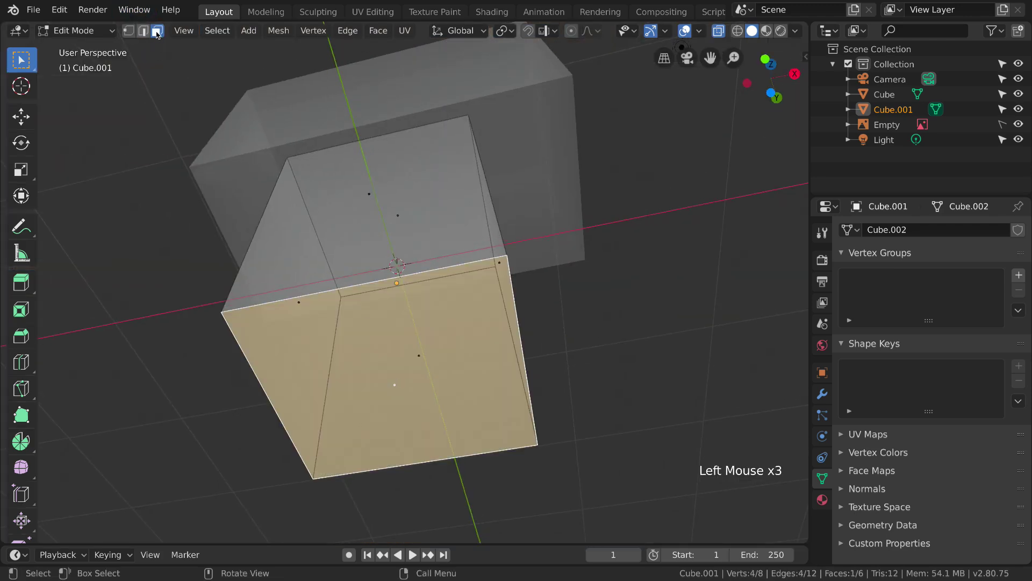
pyautogui.press('x')
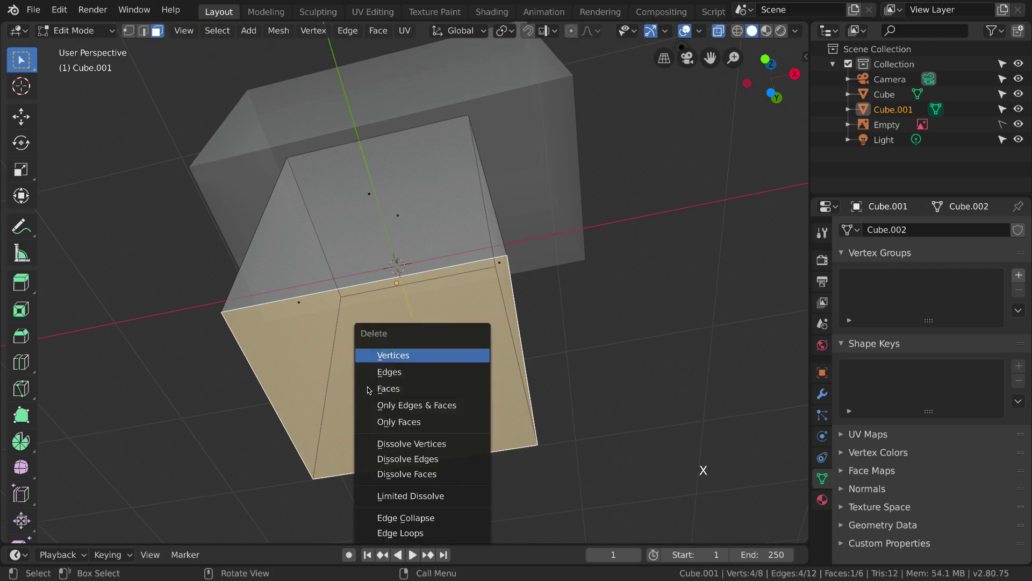
pyautogui.click(397, 388)
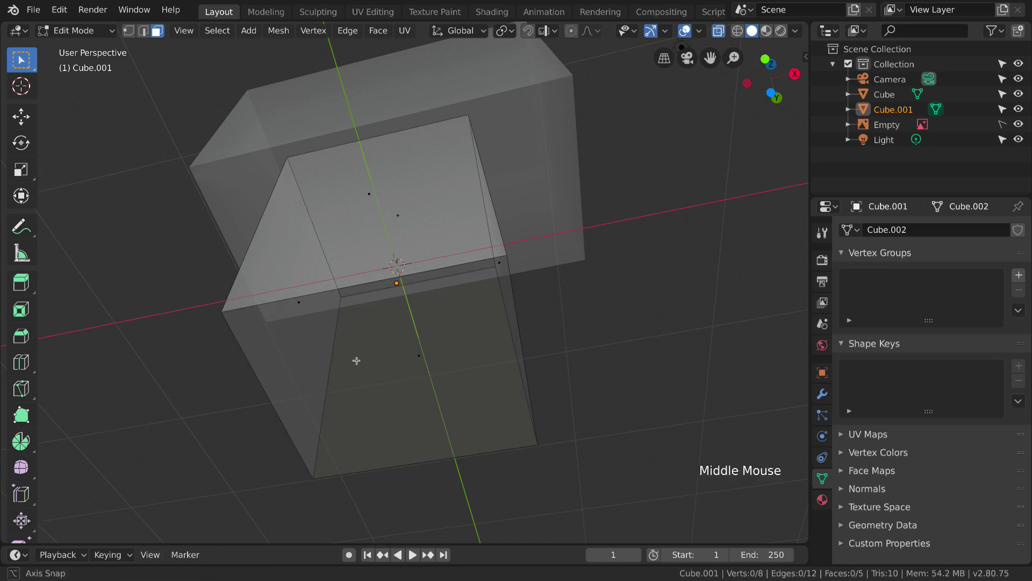
# - Extrude the torso's front and back bottom edges straight down to the top of the reference's legs
pyautogui.moveTo(356, 360); pyautogui.dragTo(341, 314, button='middle')
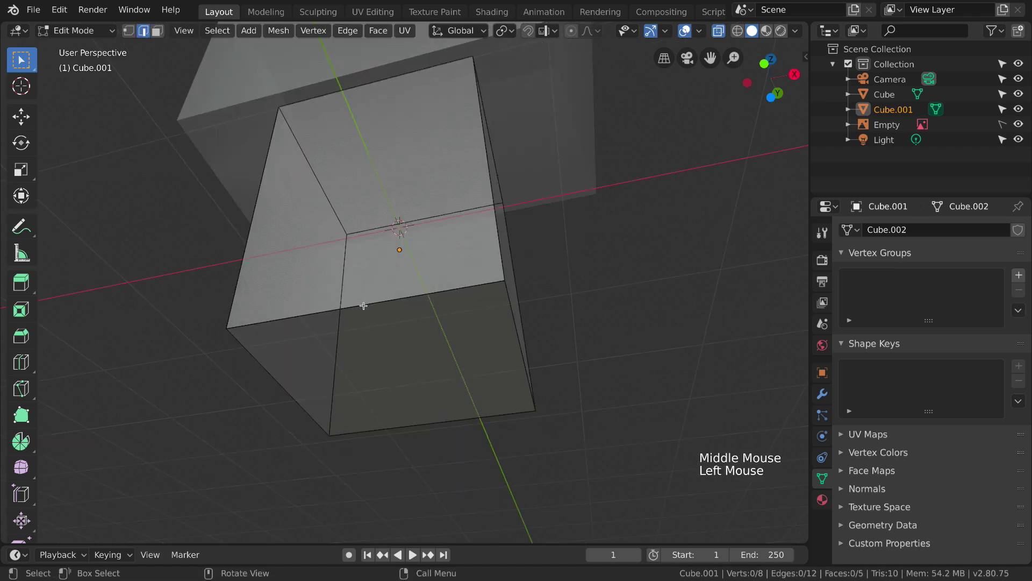
pyautogui.keyDown('shift'); pyautogui.click(421, 423); pyautogui.keyUp('shift')
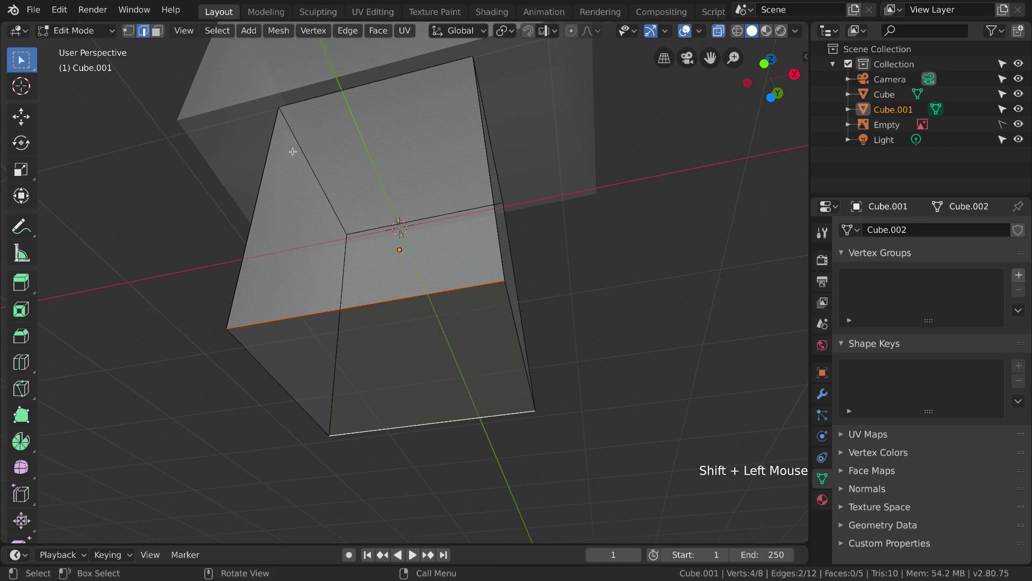
pyautogui.press('KP_1')
pyautogui.keyDown('shift'); pyautogui.moveTo(444, 309); pyautogui.dragTo(475, 226, button='middle'); pyautogui.keyUp('shift')
pyautogui.press('e')
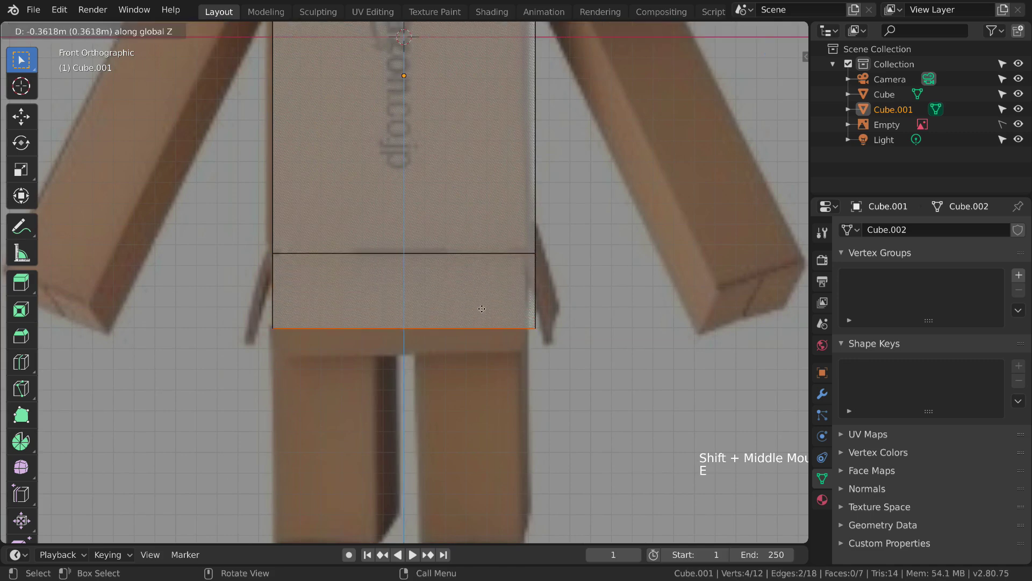
pyautogui.click(505, 329)
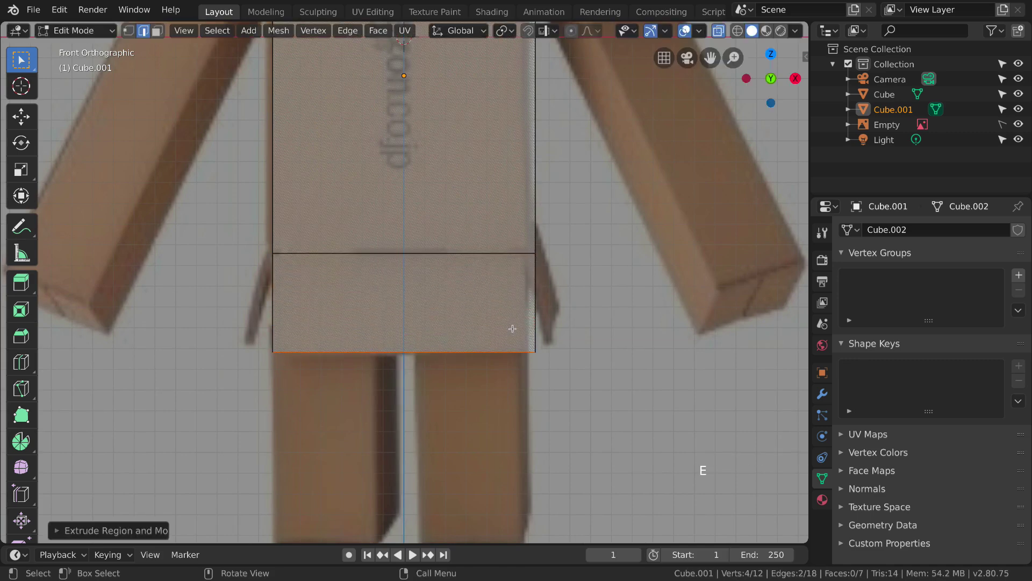
# - Flare the front and back flaps outward by scaling their lower edges along Y by about 1.3
pyautogui.press('KP_3')
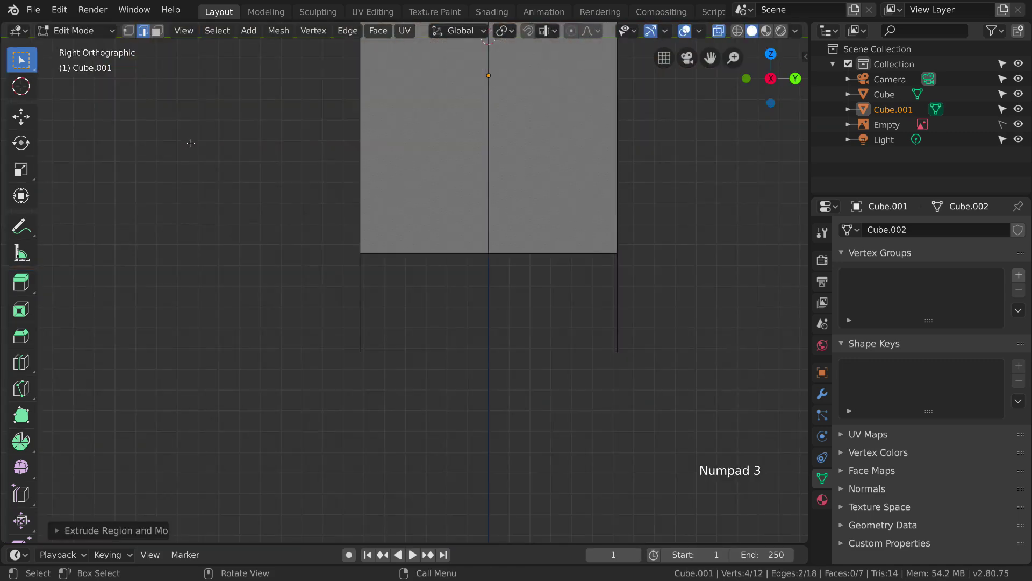
pyautogui.keyDown('shift'); pyautogui.moveTo(395, 228); pyautogui.dragTo(371, 209, button='middle'); pyautogui.keyUp('shift')
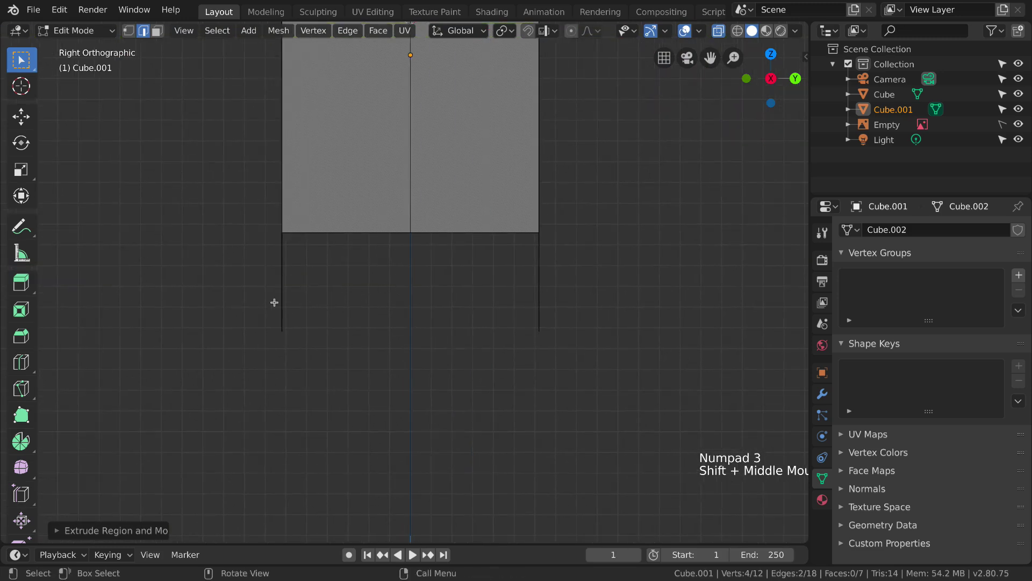
pyautogui.scroll(1, 318, 330)
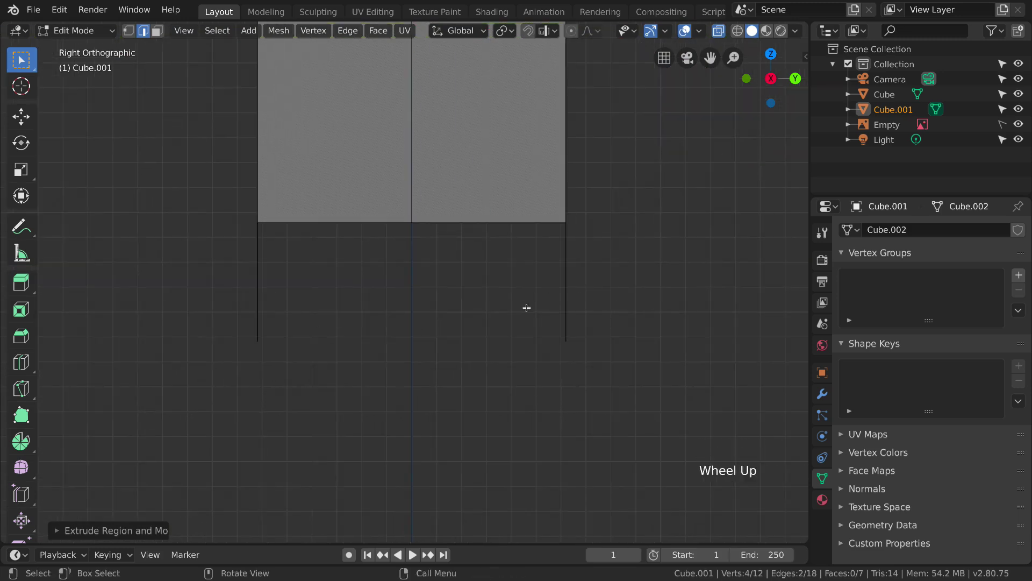
pyautogui.press('s')
pyautogui.press('y')
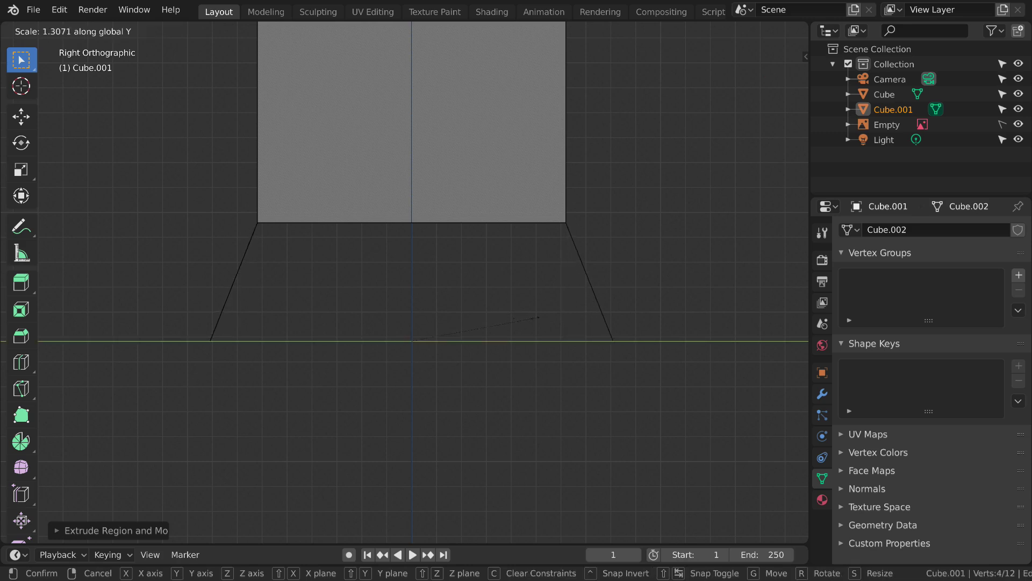
pyautogui.click(536, 318)
# - Extrude the two side bottom edges of the torso straight down to form the side flaps
pyautogui.moveTo(455, 302)
pyautogui.mouseDown(button='middle')
pyautogui.moveTo(479, 307)
pyautogui.moveTo(465, 303)
pyautogui.mouseUp(button='middle')
pyautogui.click(451, 234)
pyautogui.moveTo(451, 234); pyautogui.dragTo(427, 224, button='middle')
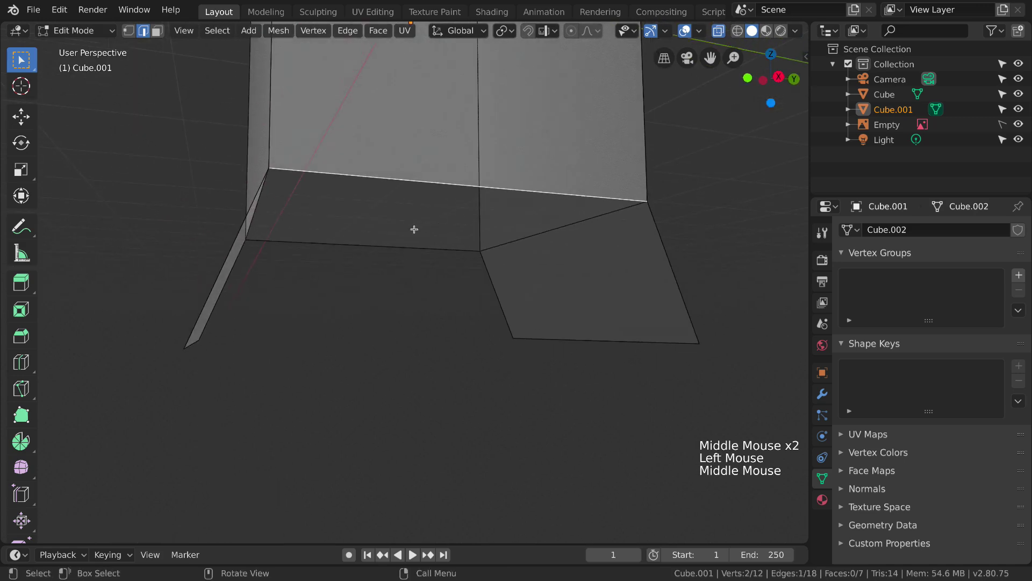
pyautogui.keyDown('shift'); pyautogui.click(369, 249); pyautogui.keyUp('shift')
pyautogui.press('KP_3')
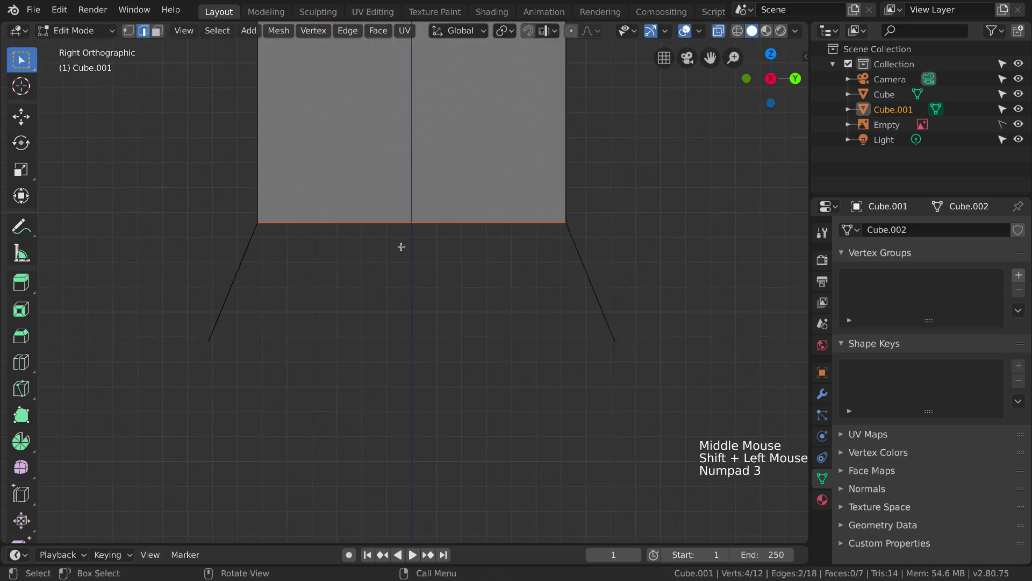
pyautogui.press('KP_1')
pyautogui.press('e')
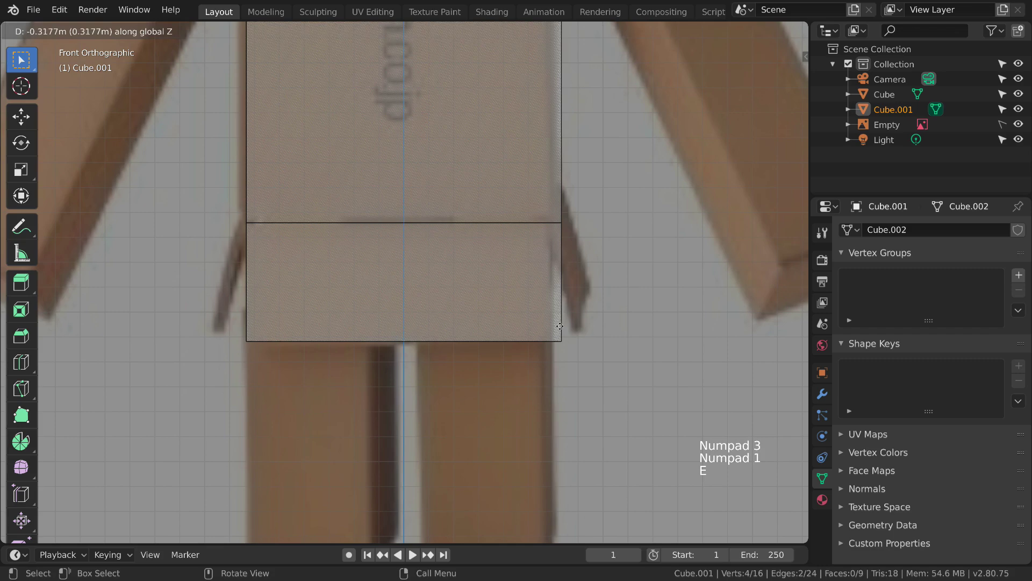
pyautogui.click(557, 339)
# - Lower the side flaps' bottom edges along Z until they are level with the front and back flaps
pyautogui.moveTo(557, 339); pyautogui.dragTo(571, 320, button='middle')
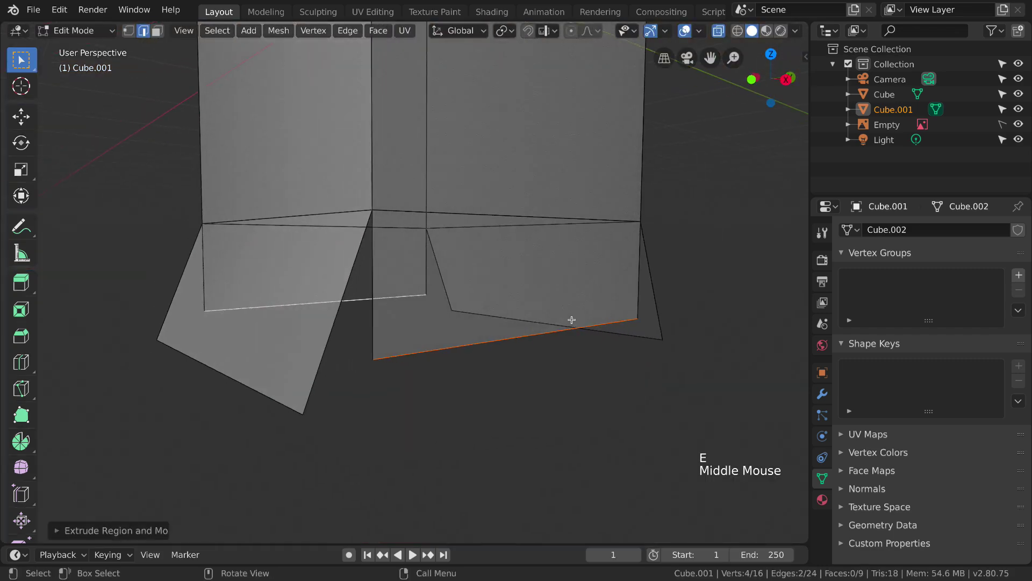
pyautogui.press('KP_3')
pyautogui.press('g')
pyautogui.press('z')
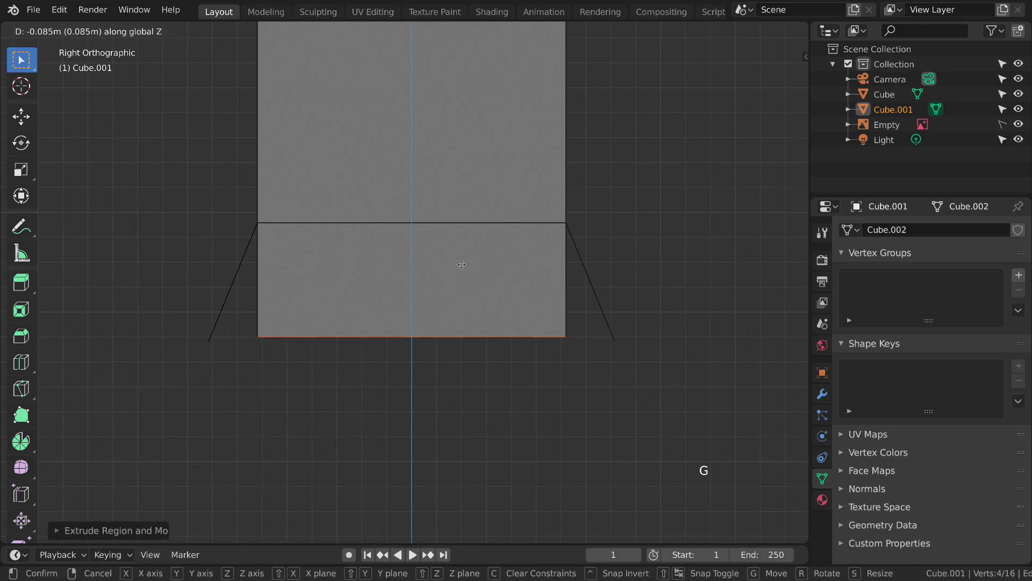
pyautogui.click(459, 272)
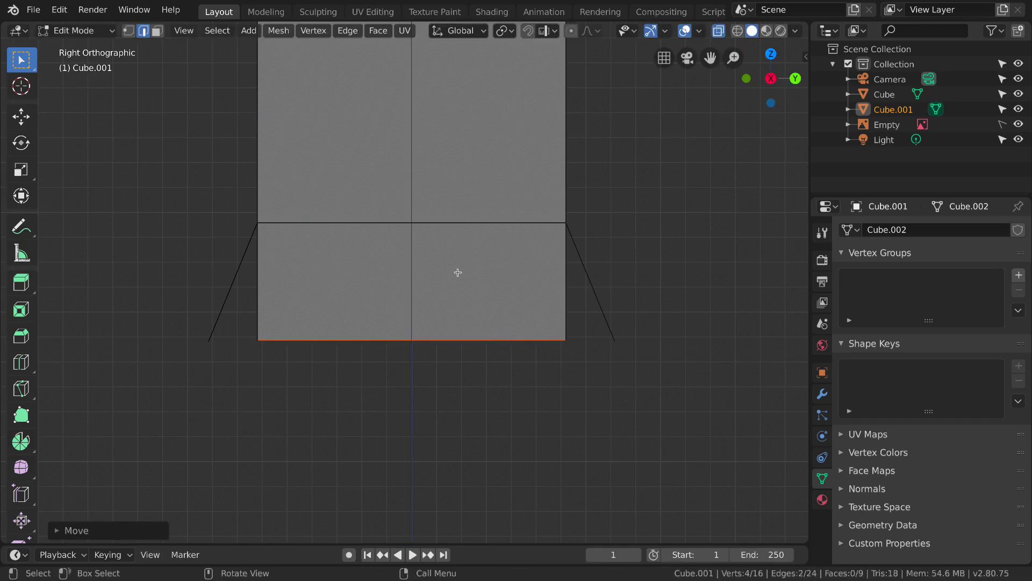
# - Flare the side flaps outward by scaling their lower edges along X to match the reference's flaps
pyautogui.press('KP_1')
pyautogui.press('s')
pyautogui.press('x')
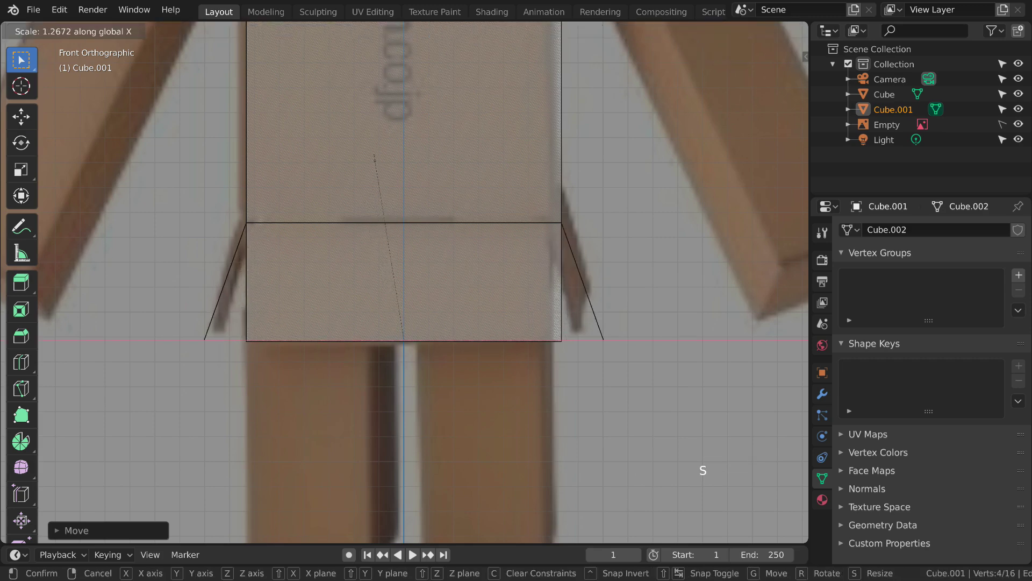
pyautogui.click(370, 173)
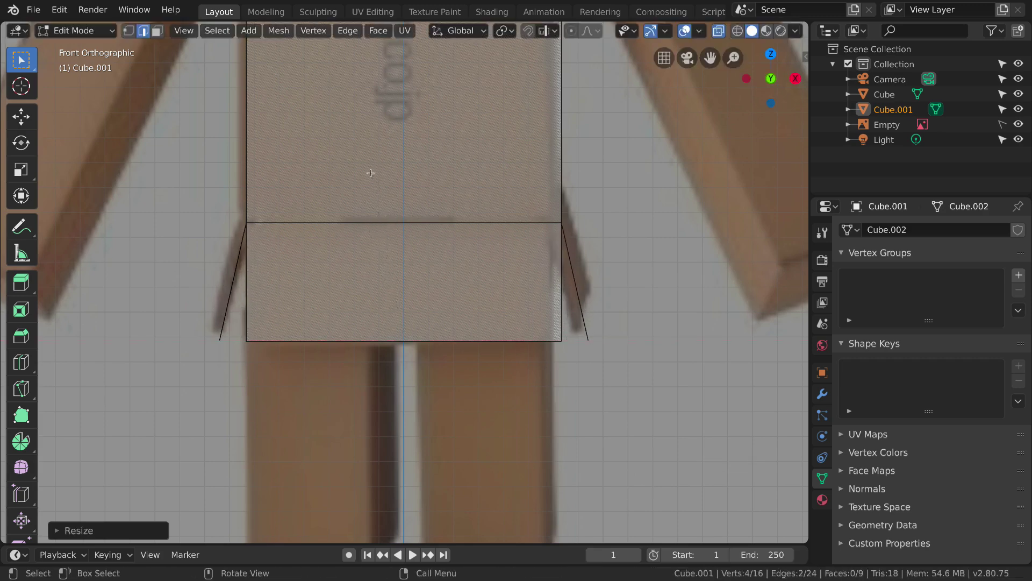
pyautogui.moveTo(573, 256); pyautogui.dragTo(500, 253, button='middle')
pyautogui.press('KP_1')
pyautogui.scroll(-3, 443, 212)
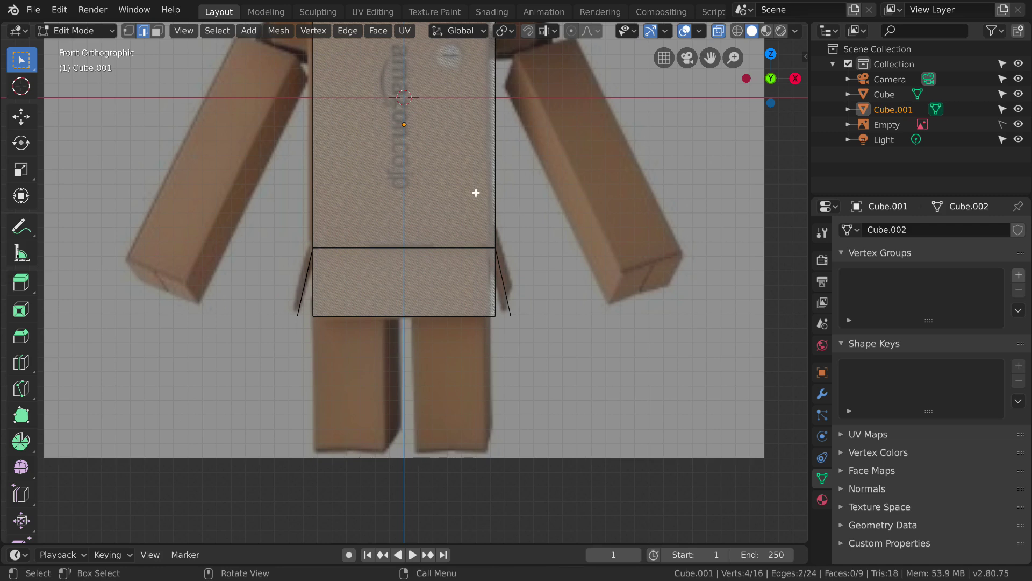
# - Select the whole torso mesh and add a Solidify modifier to it
pyautogui.press('a')
pyautogui.click(822, 394)
pyautogui.click(881, 230)
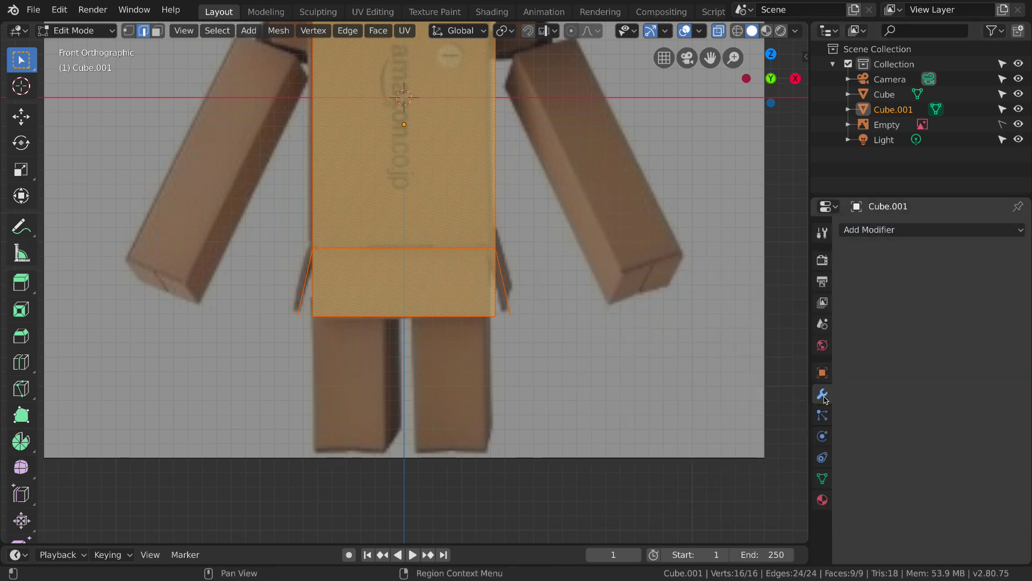
pyautogui.click(886, 235)
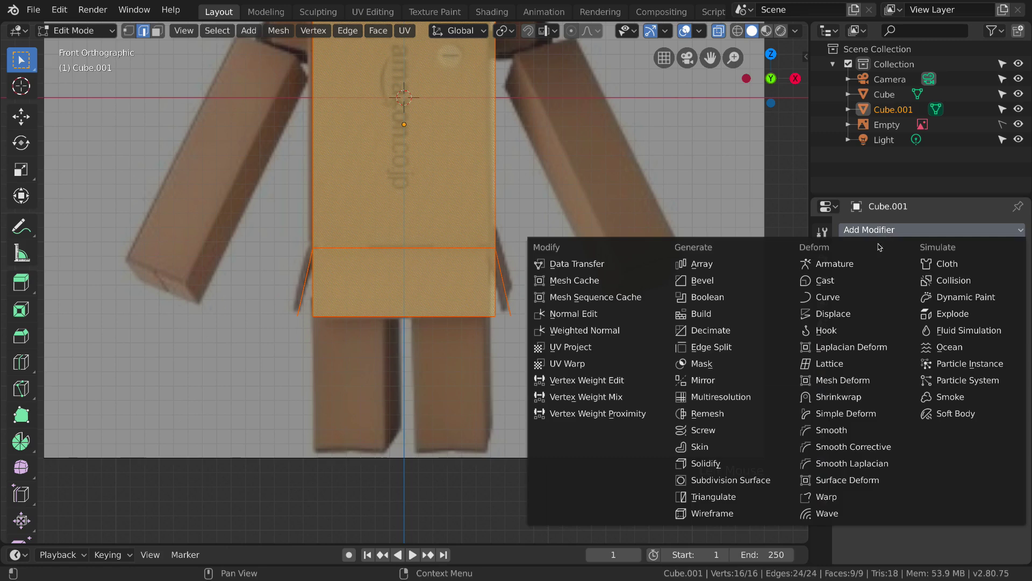
pyautogui.click(703, 460)
pyautogui.moveTo(702, 460); pyautogui.dragTo(712, 353, button='middle')
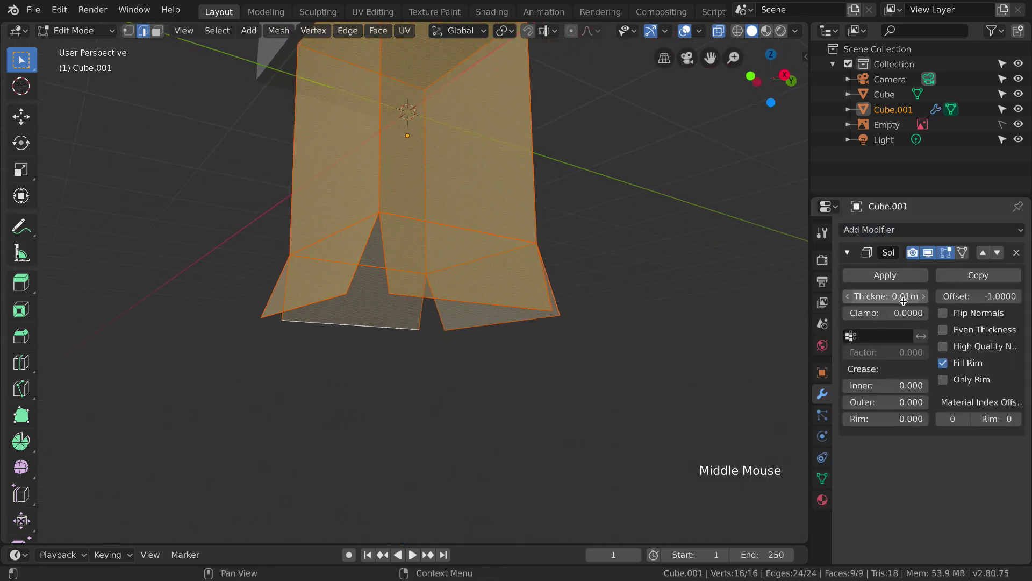
# - Set the Solidify thickness to 0.03 m and check the flaps against the front reference
pyautogui.click(924, 297)
pyautogui.moveTo(922, 296)
pyautogui.mouseDown()
pyautogui.moveTo(978, 296)
pyautogui.moveTo(905, 296)
pyautogui.moveTo(940, 296)
pyautogui.mouseUp()
pyautogui.moveTo(612, 340); pyautogui.dragTo(519, 319, button='middle')
pyautogui.scroll(5, 519, 318)
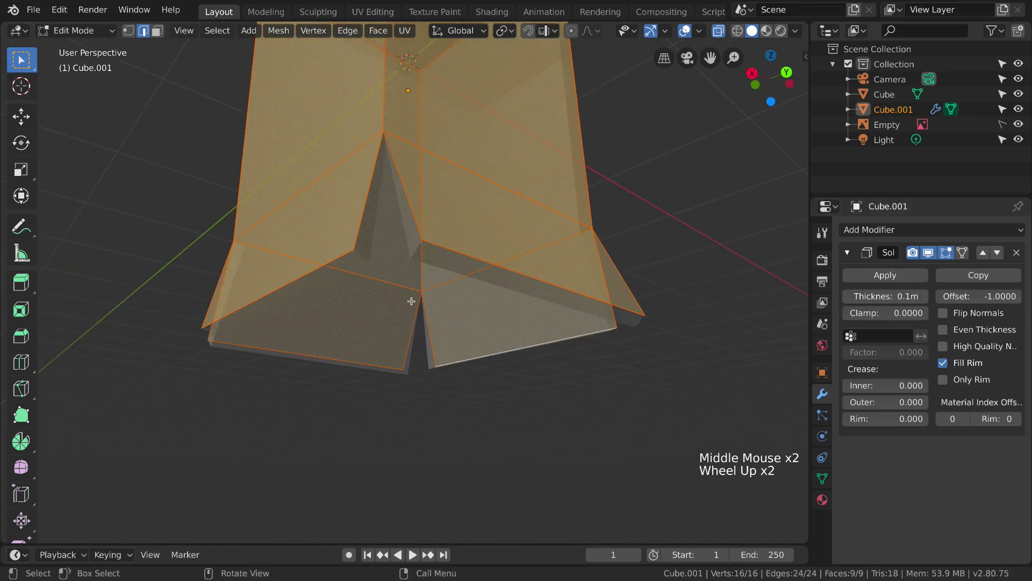
pyautogui.click(848, 296)
pyautogui.click(848, 296)
pyautogui.click(848, 296)
pyautogui.click(848, 296)
pyautogui.click(848, 296)
pyautogui.click(848, 296)
pyautogui.click(849, 296)
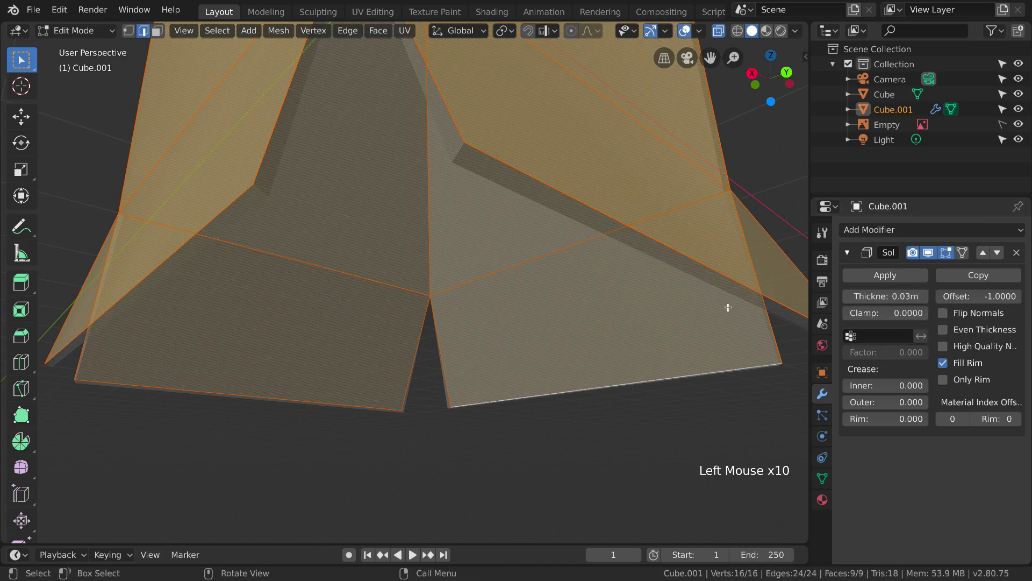
pyautogui.scroll(-5, 641, 311)
pyautogui.moveTo(526, 325)
pyautogui.mouseDown(button='middle')
pyautogui.moveTo(548, 329)
pyautogui.moveTo(540, 340)
pyautogui.mouseUp(button='middle')
pyautogui.press('KP_1')
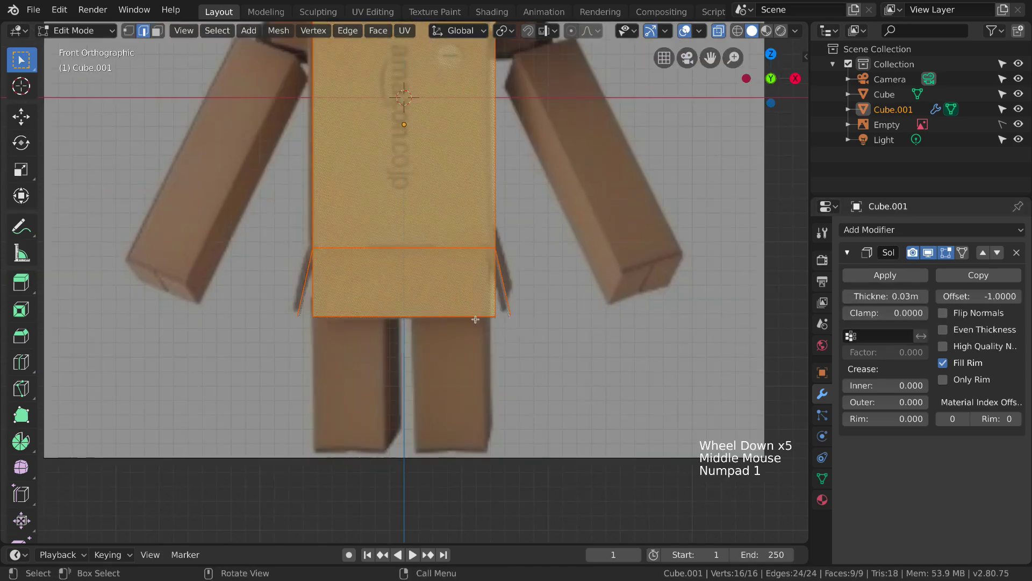
# - Apply the Solidify modifier to the torso in Object Mode, then return to Edit Mode
pyautogui.scroll(2, 474, 325)
pyautogui.moveTo(546, 312); pyautogui.dragTo(604, 337)
pyautogui.moveTo(551, 338); pyautogui.dragTo(582, 340, button='middle')
pyautogui.press('Tab')
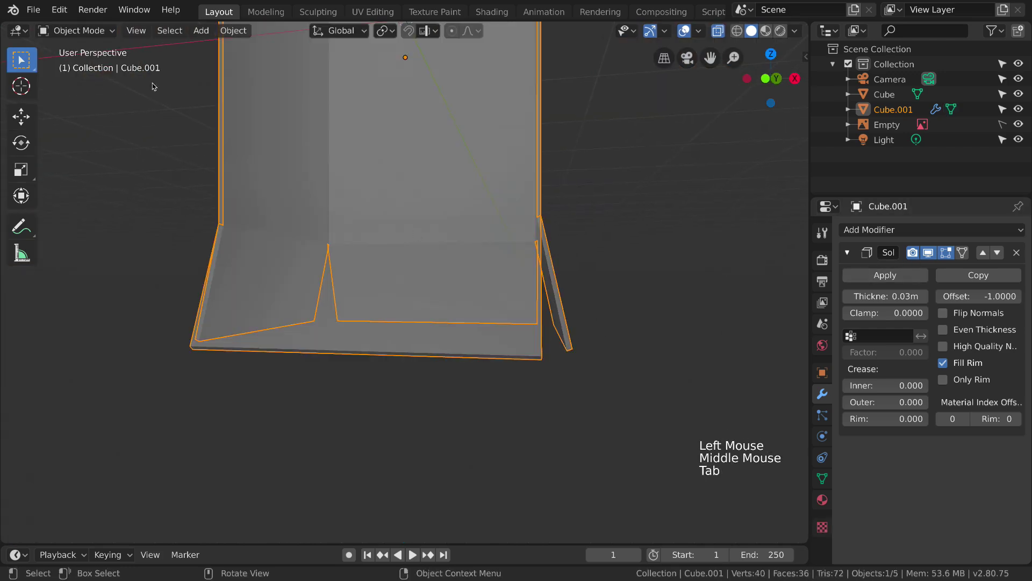
pyautogui.click(885, 275)
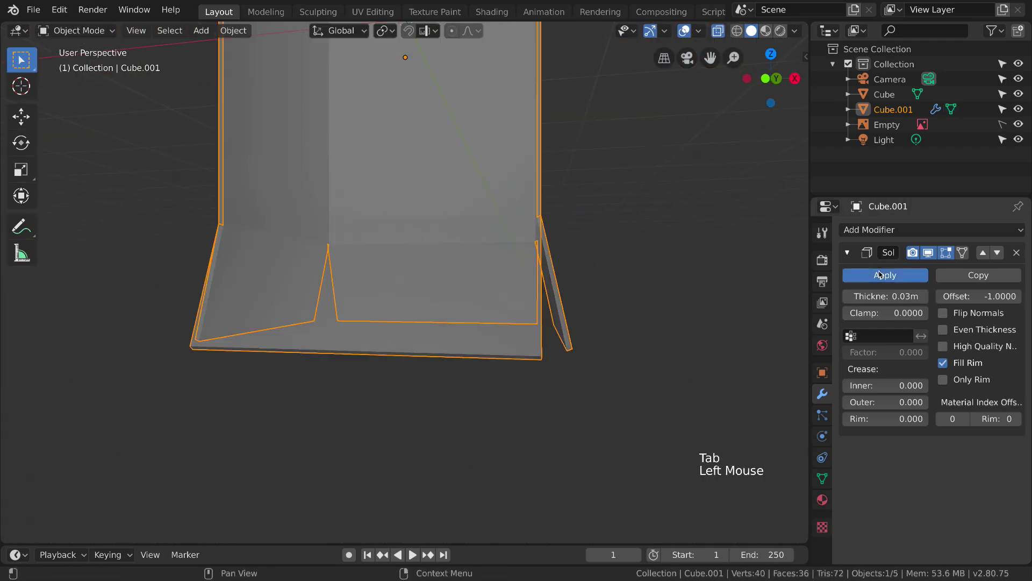
pyautogui.moveTo(656, 326); pyautogui.dragTo(578, 321, button='middle')
pyautogui.press('Tab')
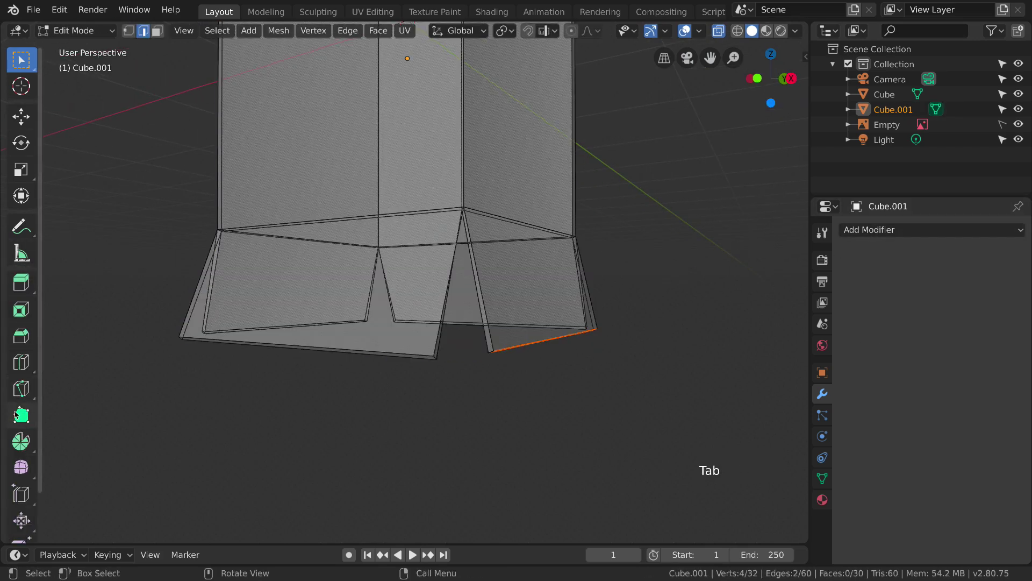
pyautogui.click(144, 40)
pyautogui.moveTo(469, 260); pyautogui.dragTo(353, 312, button='middle')
pyautogui.click(312, 315)
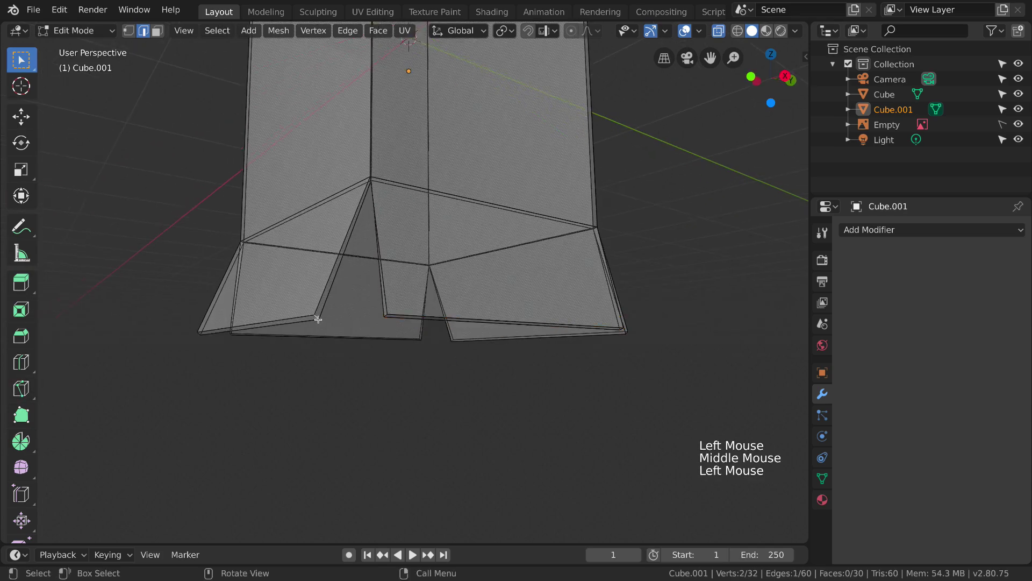
pyautogui.keyDown('shift'); pyautogui.click(384, 315); pyautogui.keyUp('shift')
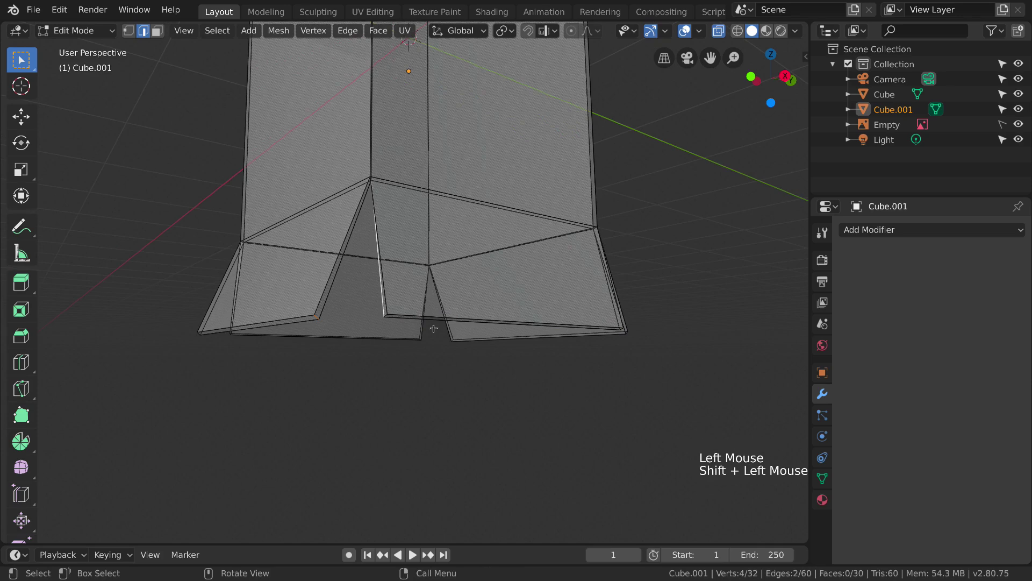
pyautogui.click(384, 323)
# - Bevel the eight short edges at the four flaps' lower corners with 5 segments and a width of about 0.07 m
pyautogui.scroll(4, 384, 318)
pyautogui.keyDown('shift'); pyautogui.moveTo(333, 363); pyautogui.dragTo(382, 343, button='middle'); pyautogui.keyUp('shift')
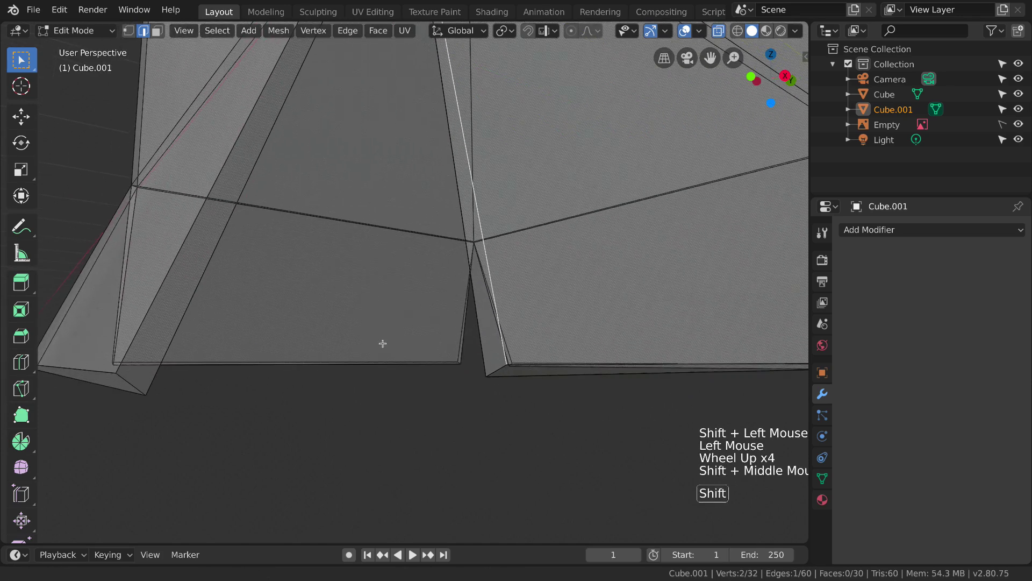
pyautogui.click(495, 370)
pyautogui.keyDown('shift'); pyautogui.click(122, 384); pyautogui.keyUp('shift')
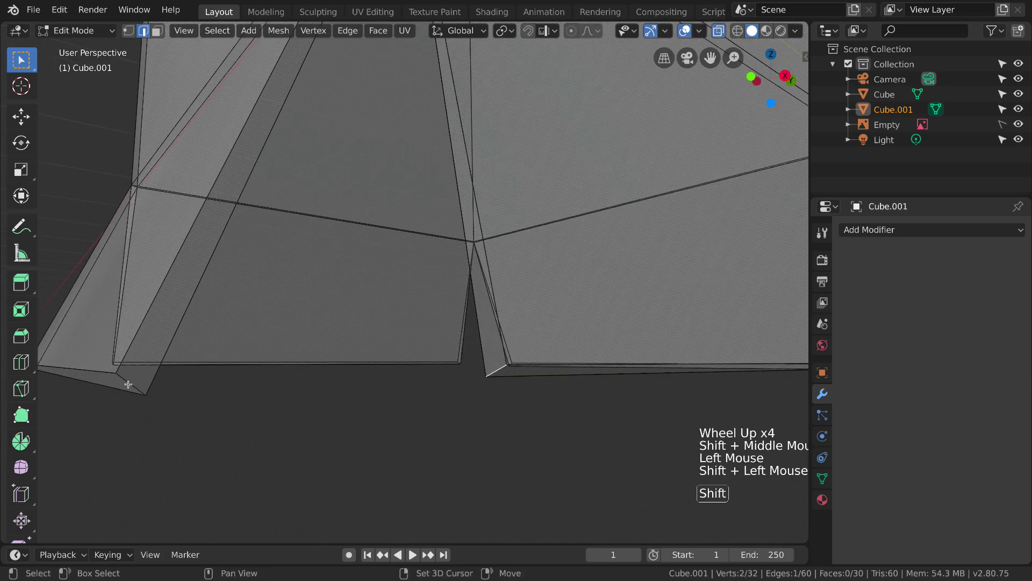
pyautogui.scroll(-3, 399, 386)
pyautogui.moveTo(399, 386); pyautogui.dragTo(337, 330, button='middle')
pyautogui.keyDown('shift'); pyautogui.click(316, 338); pyautogui.keyUp('shift')
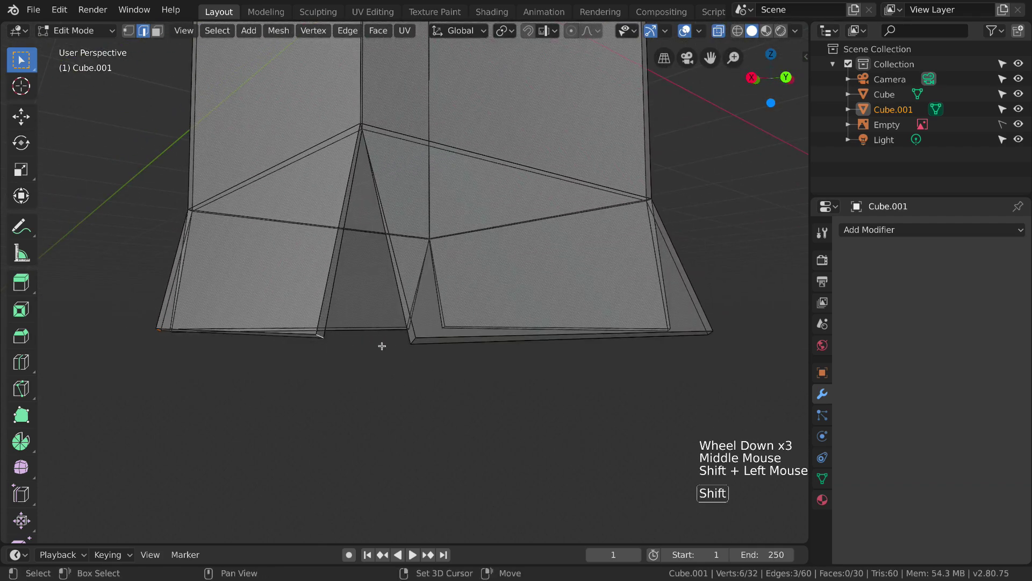
pyautogui.keyDown('shift'); pyautogui.click(413, 344); pyautogui.keyUp('shift')
pyautogui.moveTo(527, 348); pyautogui.dragTo(440, 353, button='middle')
pyautogui.keyDown('shift'); pyautogui.click(440, 353); pyautogui.keyUp('shift')
pyautogui.scroll(3, 505, 357)
pyautogui.keyDown('shift'); pyautogui.moveTo(539, 369); pyautogui.dragTo(478, 327, button='middle'); pyautogui.keyUp('shift')
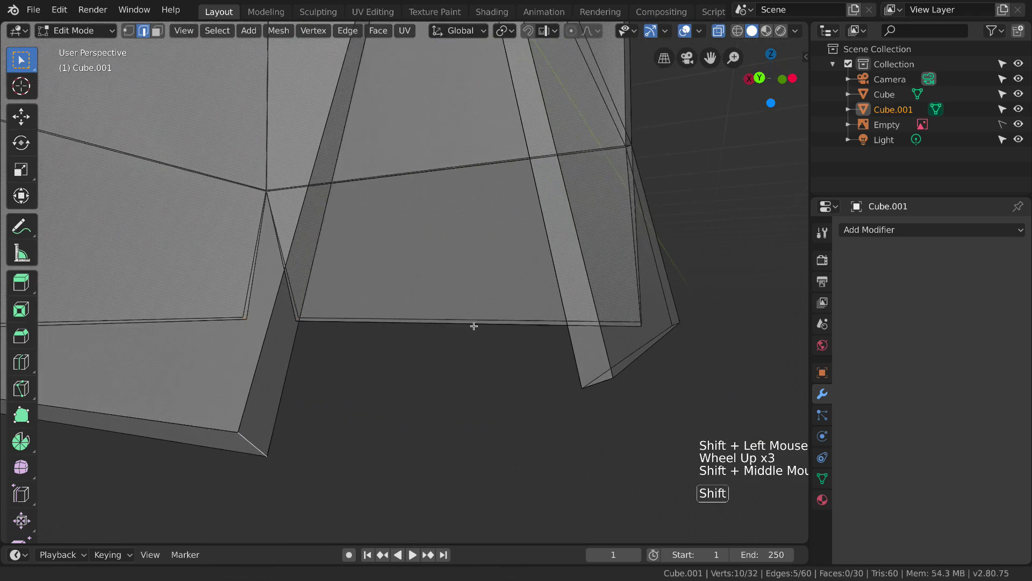
pyautogui.keyDown('shift'); pyautogui.click(586, 376); pyautogui.keyUp('shift')
pyautogui.moveTo(654, 350); pyautogui.dragTo(479, 342, button='middle')
pyautogui.keyDown('shift'); pyautogui.click(428, 347); pyautogui.keyUp('shift')
pyautogui.moveTo(577, 339); pyautogui.dragTo(521, 340, button='middle')
pyautogui.keyDown('shift'); pyautogui.click(472, 361); pyautogui.keyUp('shift')
pyautogui.scroll(-6, 520, 339)
pyautogui.press('KP_1')
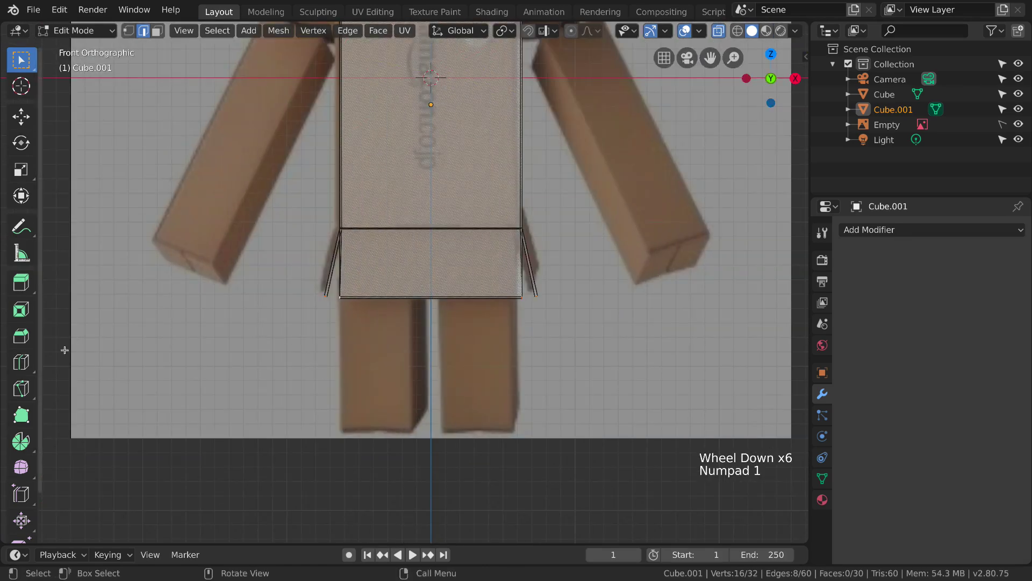
pyautogui.click(24, 337)
pyautogui.moveTo(507, 275); pyautogui.dragTo(508, 312)
pyautogui.scroll(2, 526, 285)
pyautogui.scroll(3, 513, 300)
pyautogui.scroll(-6, 522, 296)
pyautogui.scroll(4, 522, 300)
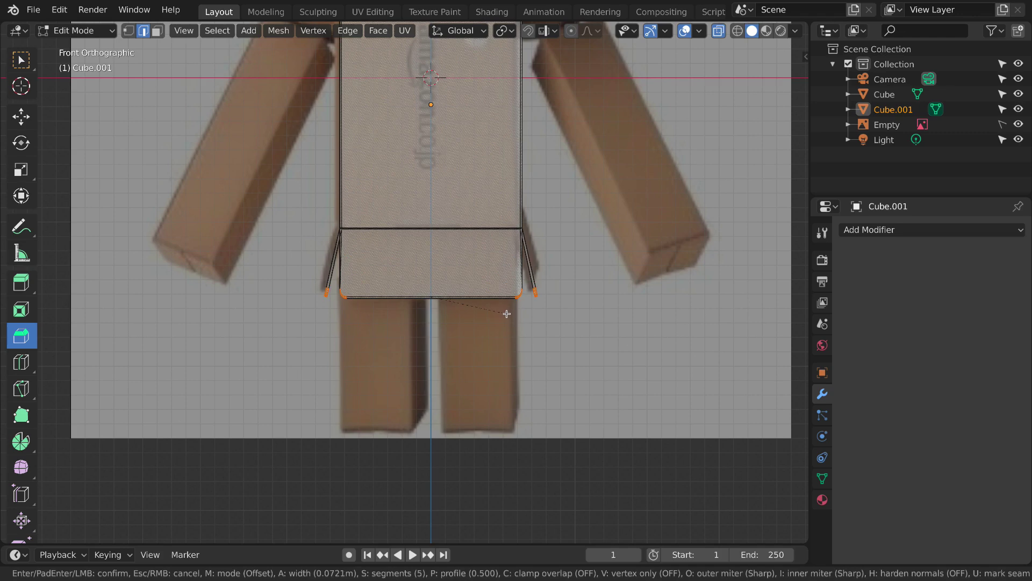
pyautogui.click(507, 314)
# - Return to Object Mode and compare the rounded flap corners with the reference in the front view
pyautogui.moveTo(581, 345); pyautogui.dragTo(542, 347, button='middle')
pyautogui.press('Tab')
pyautogui.scroll(-3, 440, 331)
pyautogui.press('KP_1')
pyautogui.scroll(2, 472, 314)
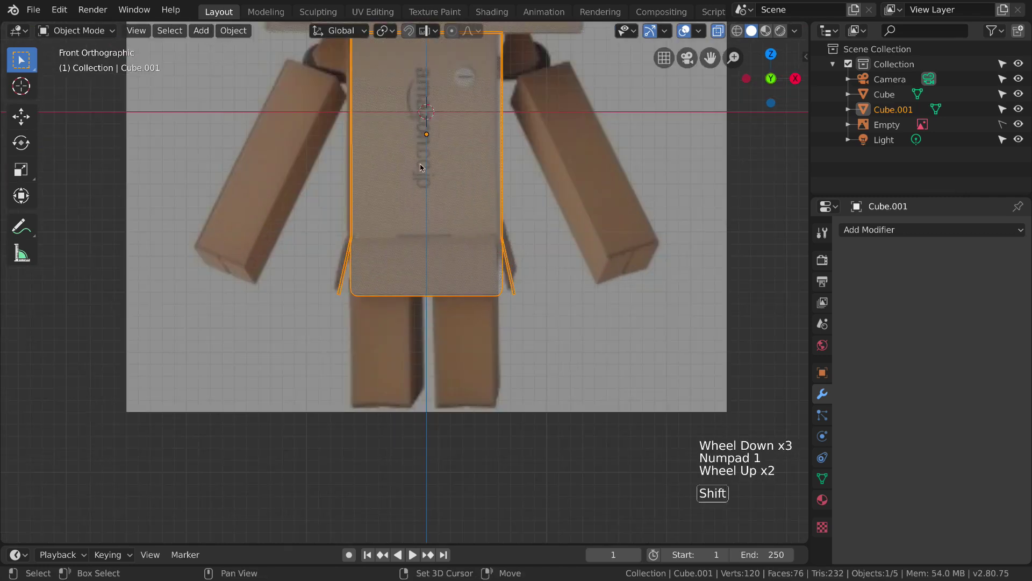
# - Reset the 3D cursor to the world origin and deselect the torso in the front view
pyautogui.hotkey('shift', 'c')
pyautogui.keyDown('shift'); pyautogui.moveTo(473, 143); pyautogui.dragTo(540, 131, button='middle'); pyautogui.keyUp('shift')
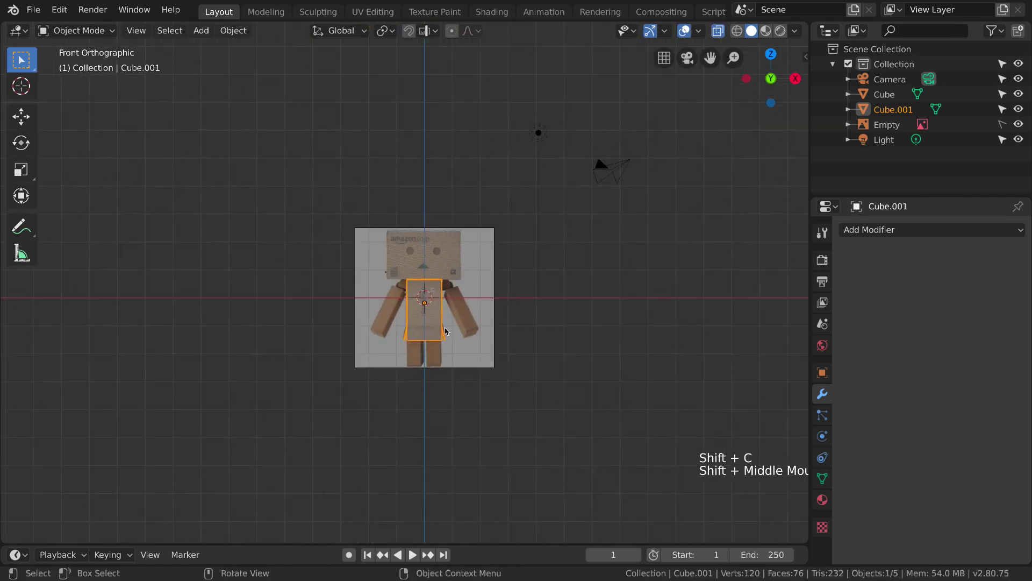
pyautogui.scroll(3, 456, 323)
pyautogui.scroll(2, 457, 323)
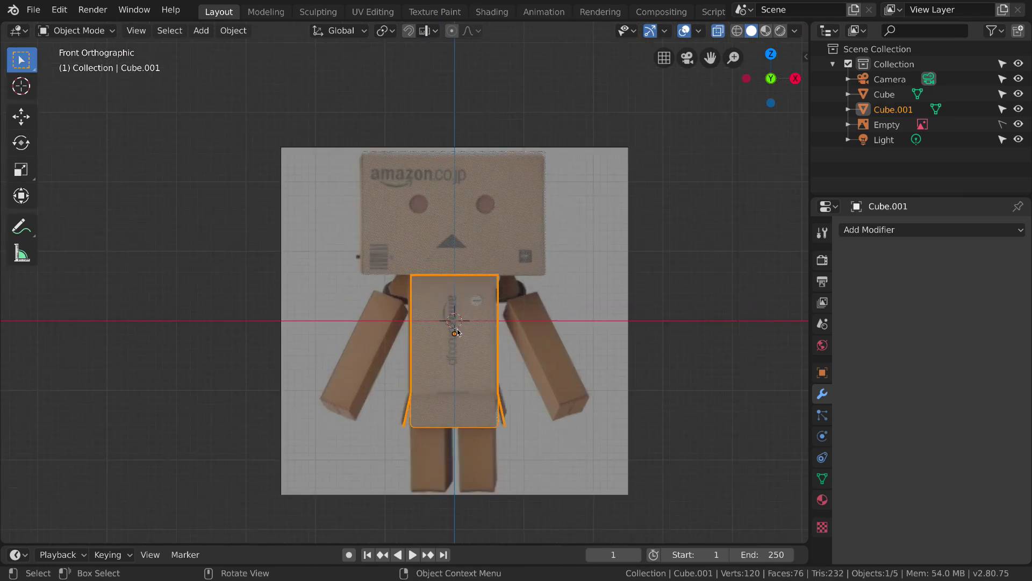
pyautogui.click(534, 335)
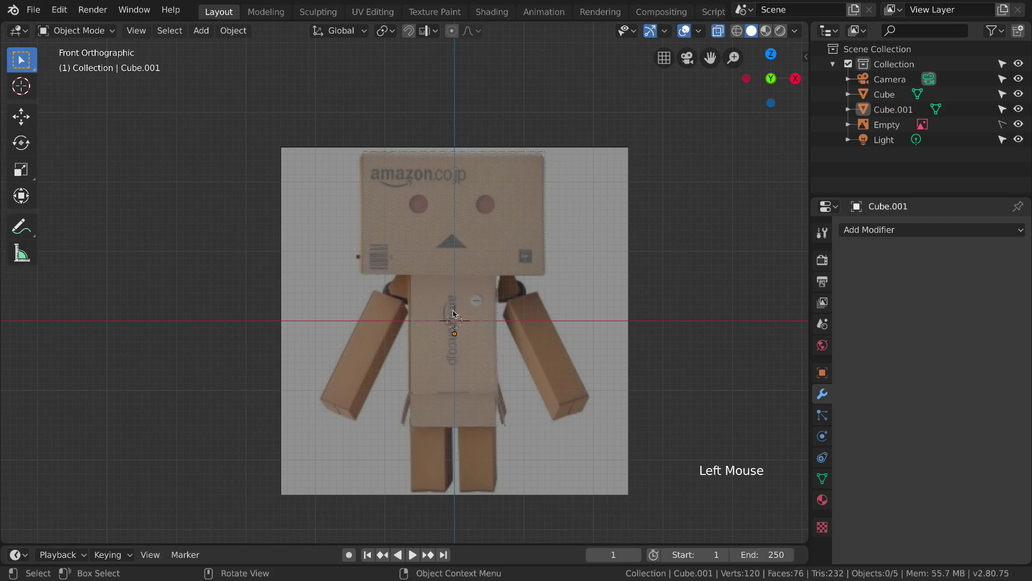
# - Add a cube at the 3D cursor and move its mesh in Edit Mode along positive X over the reference arm
pyautogui.hotkey('shift', 'a')
pyautogui.moveTo(464, 294)
pyautogui.moveTo(521, 308)
pyautogui.hotkey('shift', 'a')
pyautogui.moveTo(484, 279)
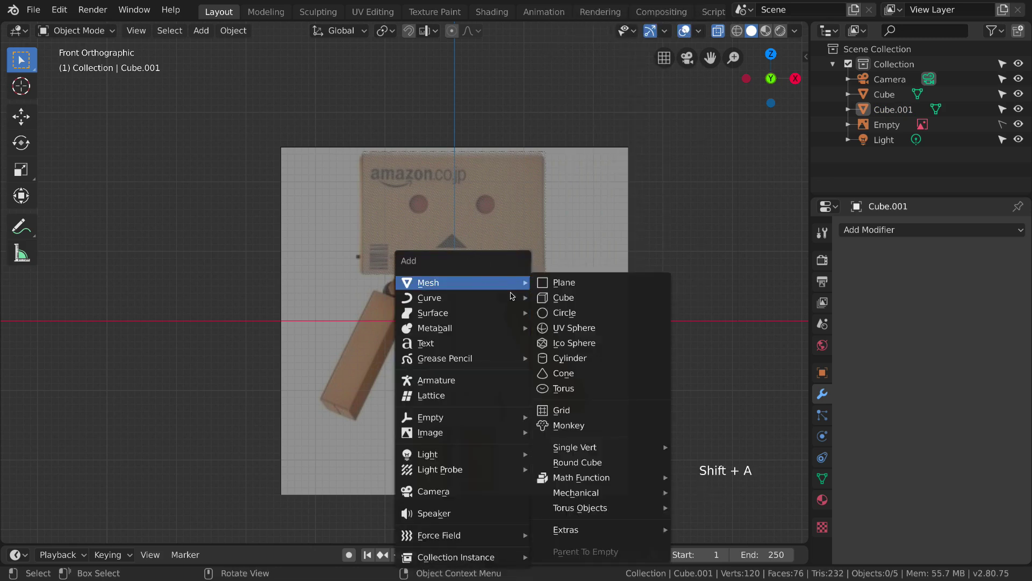
pyautogui.click(580, 297)
pyautogui.press('Tab')
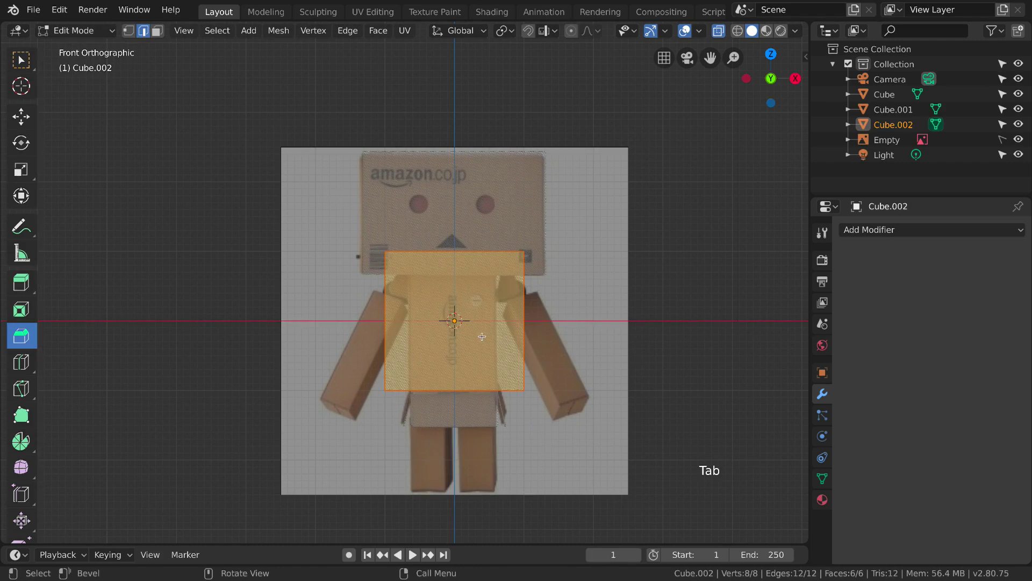
pyautogui.press('g')
pyautogui.click(606, 351)
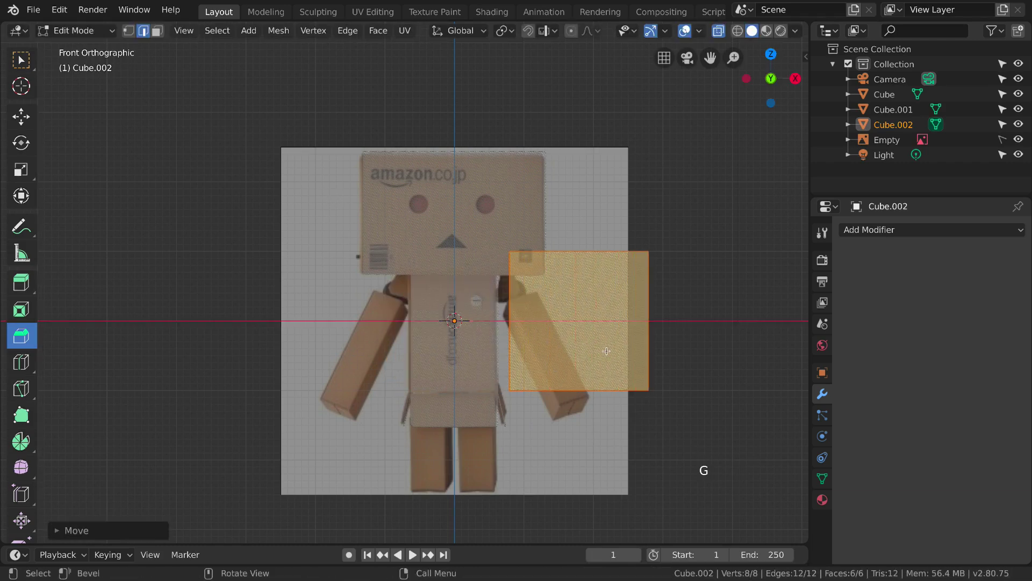
# - Add a Mirror modifier on the X axis to the new arm cube
pyautogui.scroll(1, 601, 318)
pyautogui.keyDown('shift'); pyautogui.moveTo(614, 326); pyautogui.dragTo(582, 281, button='middle'); pyautogui.keyUp('shift')
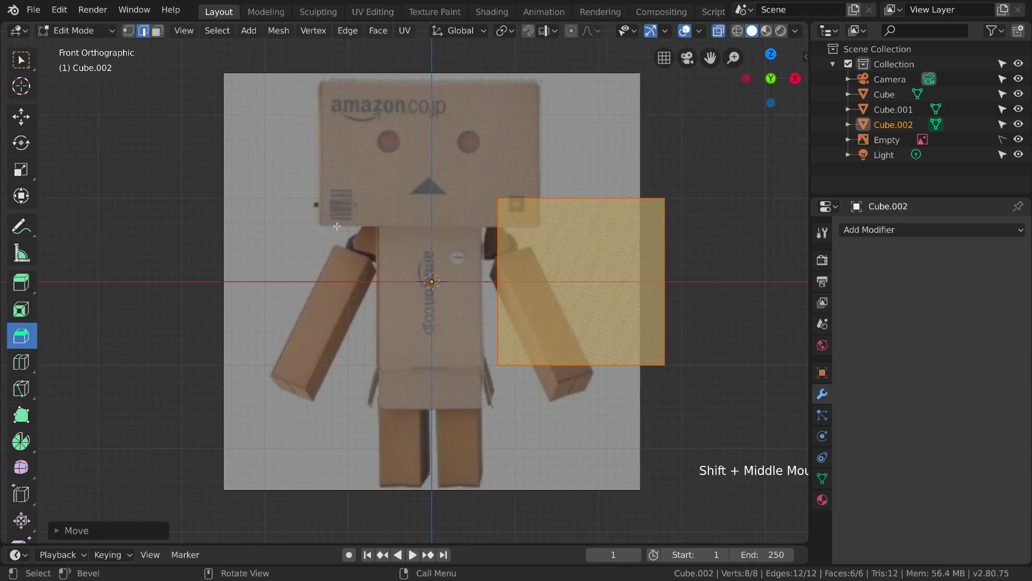
pyautogui.scroll(2, 433, 281)
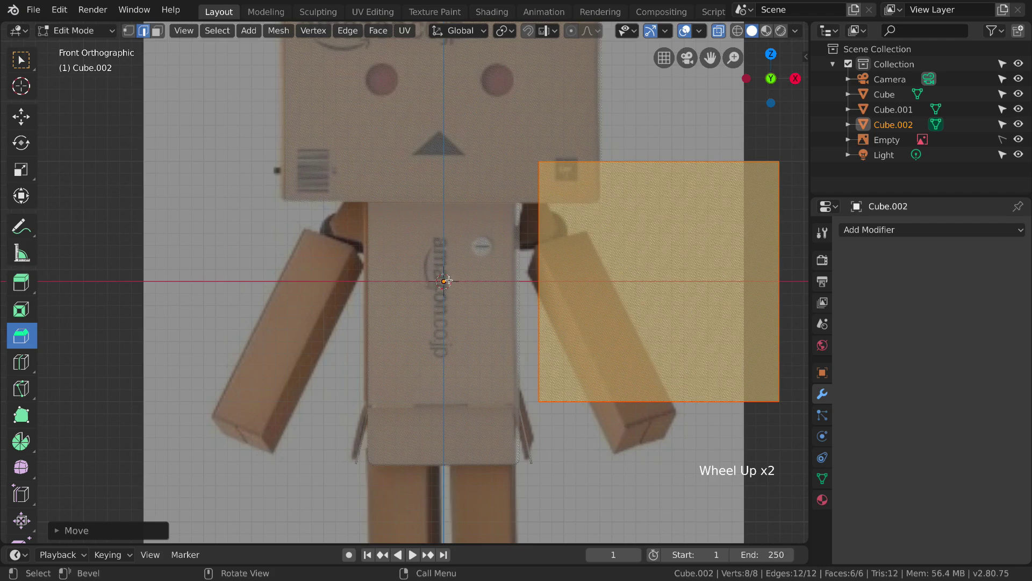
pyautogui.click(888, 231)
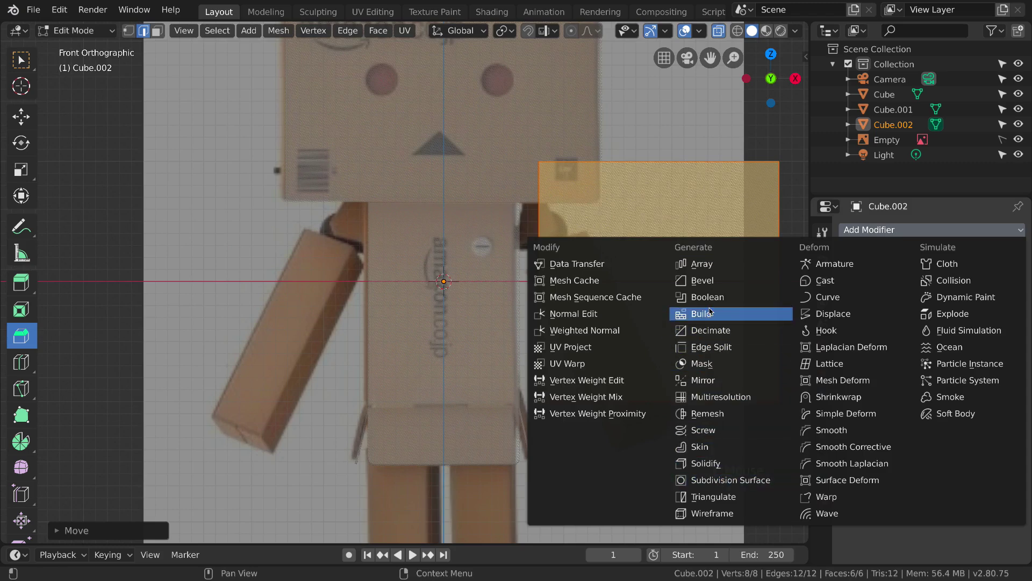
pyautogui.click(709, 380)
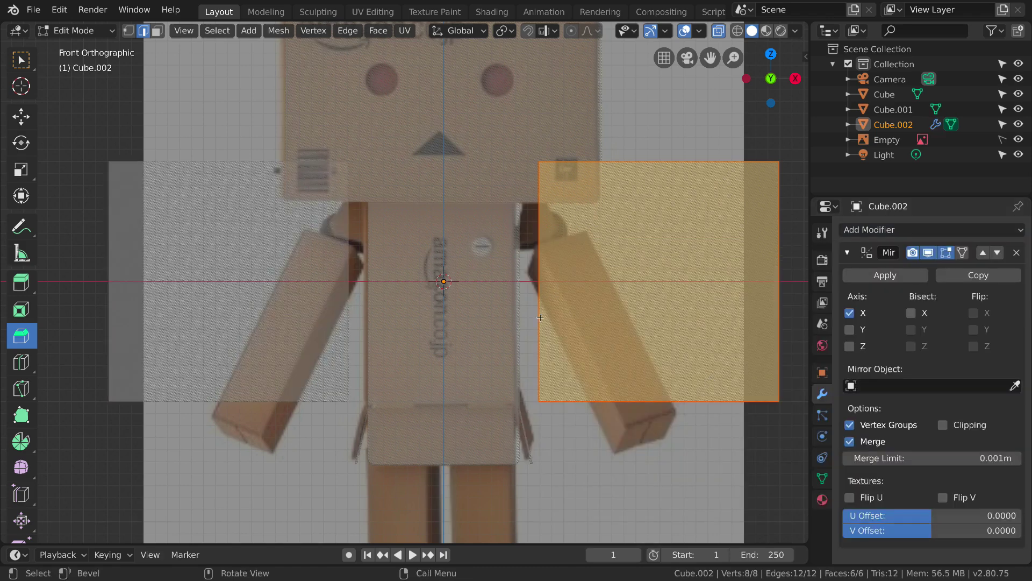
# - Scale the cube down to arm width, stretch it along Z to about four times its width, and place it beside the torso
pyautogui.press('s')
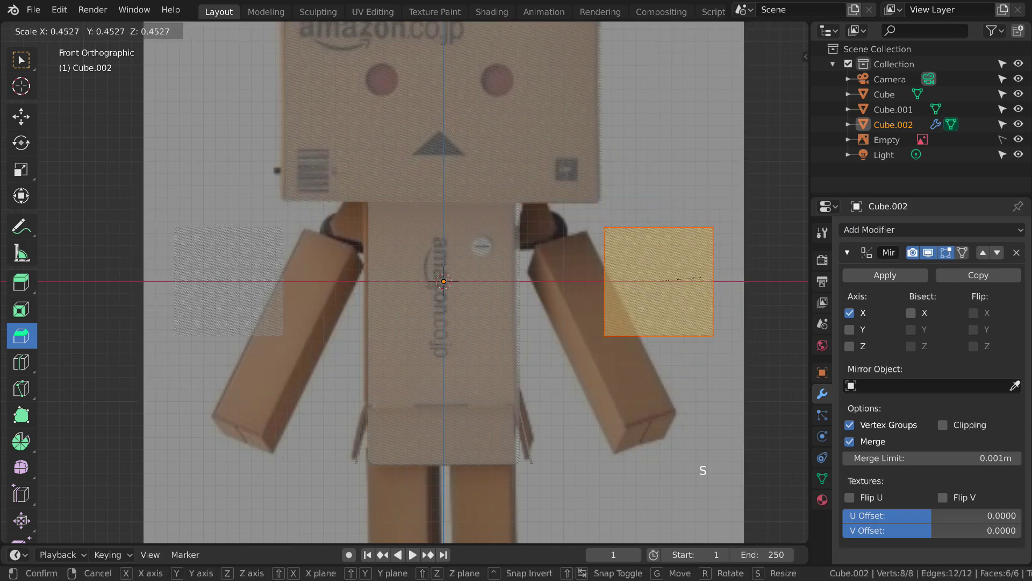
pyautogui.click(680, 278)
pyautogui.press('s')
pyautogui.press('z')
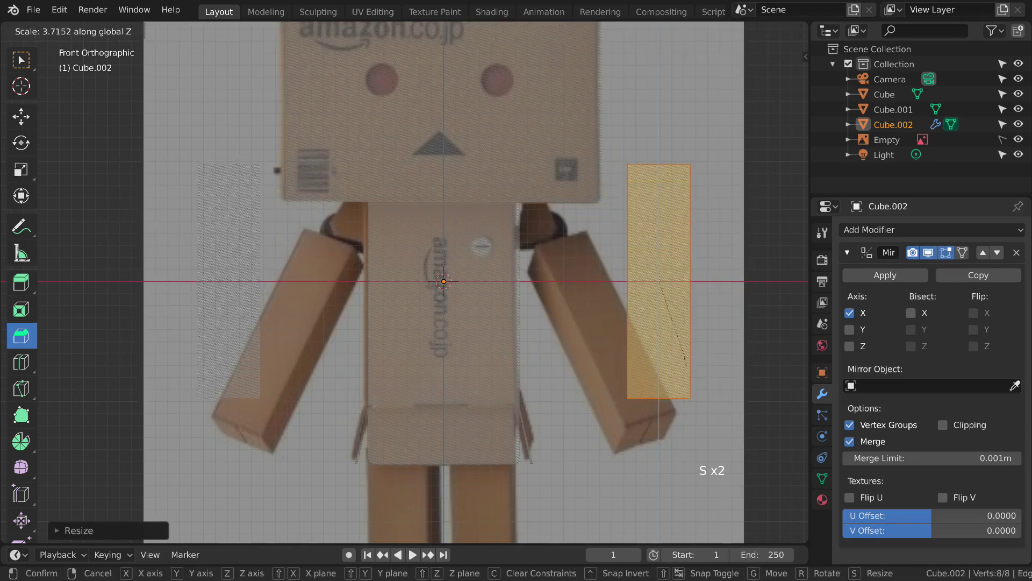
pyautogui.click(686, 364)
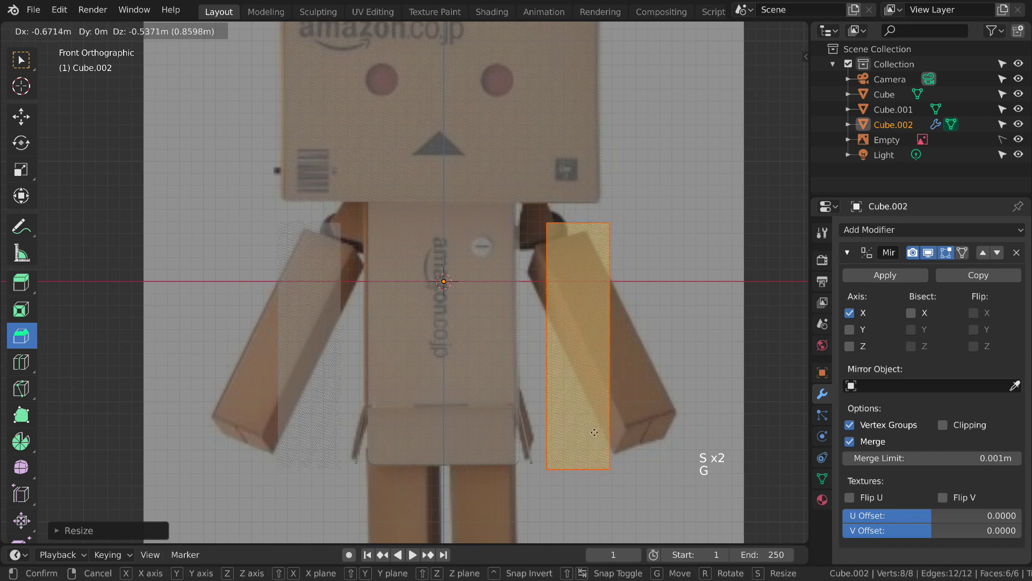
pyautogui.click(600, 432)
# - Try to rotate, move and scale the arm box to match the slanted arm in the reference
pyautogui.press('r')
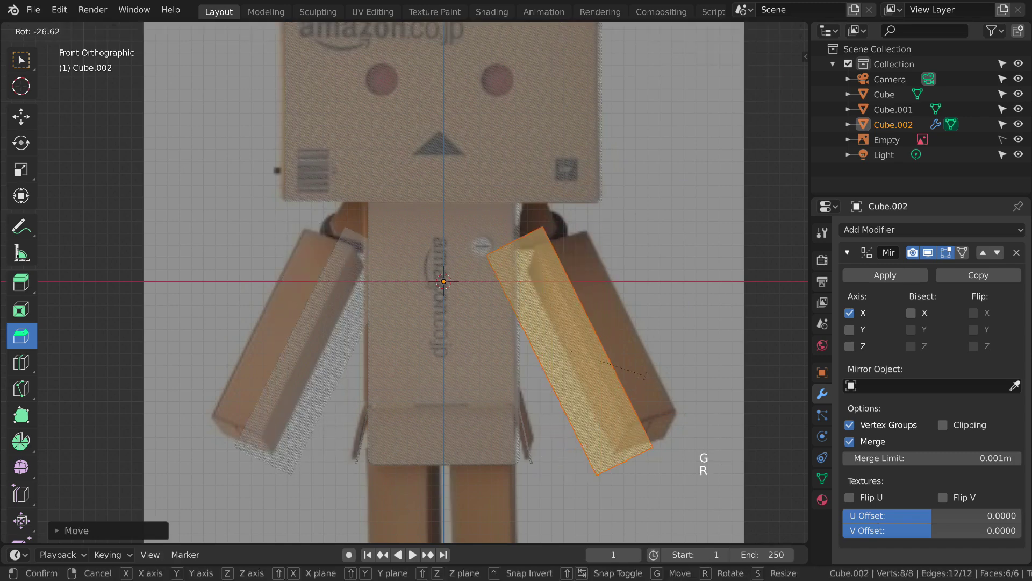
pyautogui.click(693, 341)
pyautogui.press('r')
pyautogui.click(693, 356)
pyautogui.press('g')
pyautogui.click(674, 370)
pyautogui.press('s')
pyautogui.click(672, 370)
pyautogui.press('s')
pyautogui.press('z')
pyautogui.rightClick(666, 369)
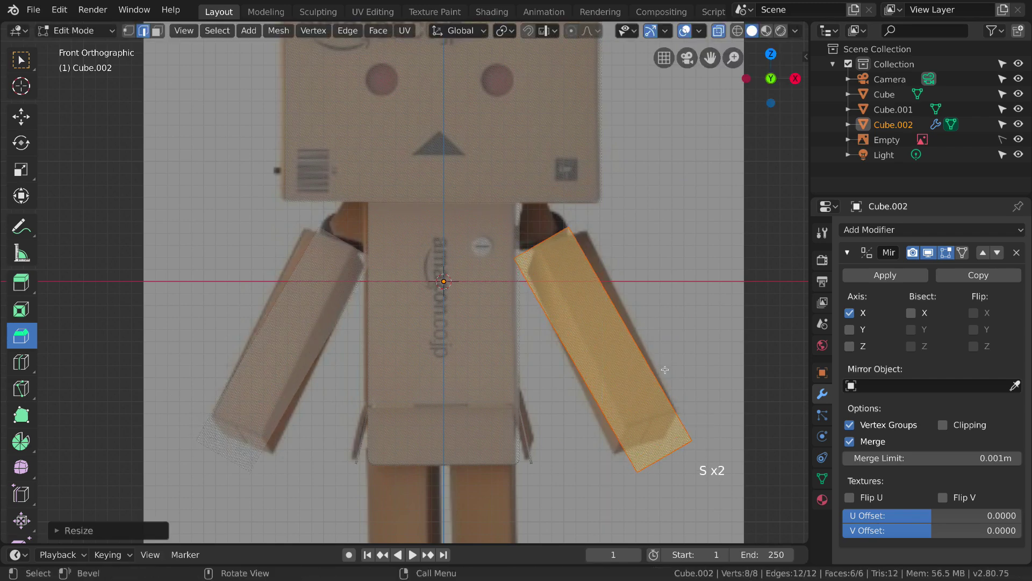
pyautogui.press('r')
pyautogui.rightClick(668, 378)
# - Undo the arm box's rotation, repositioning and rescaling back to the upright box
pyautogui.press('super+z')
pyautogui.press('super+z')
pyautogui.press('super+z')
pyautogui.press('super+z')
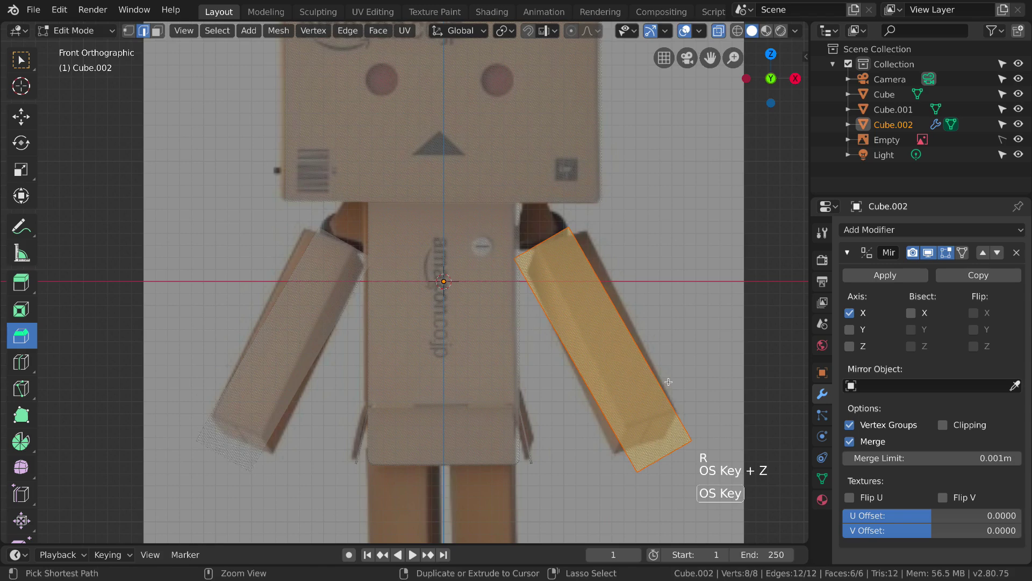
pyautogui.press('super+z')
pyautogui.press('super+z')
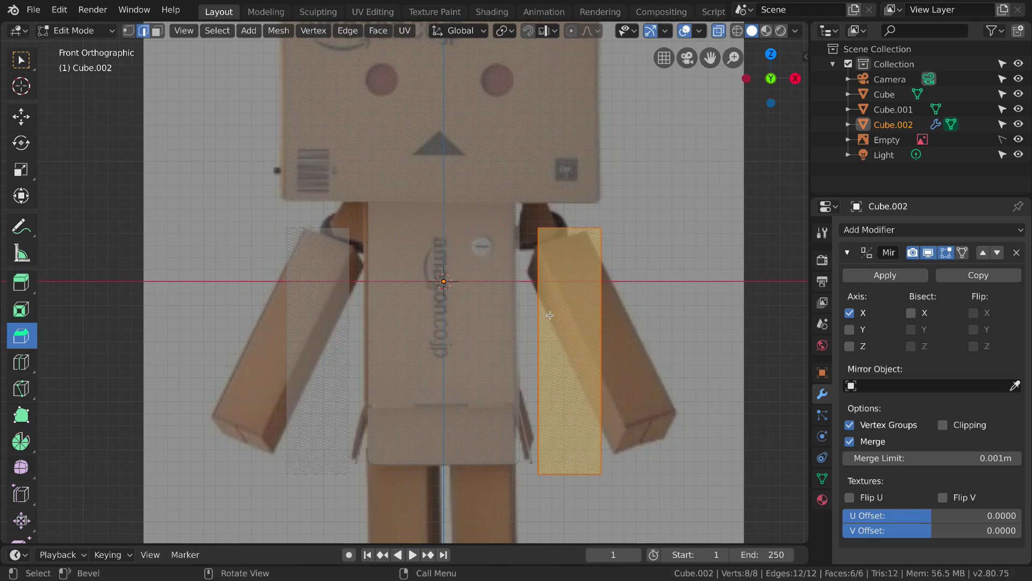
# - Shorten the upright arm box along Z to about 0.9 of its height and move it closer to the torso's side
pyautogui.press('s')
pyautogui.press('z')
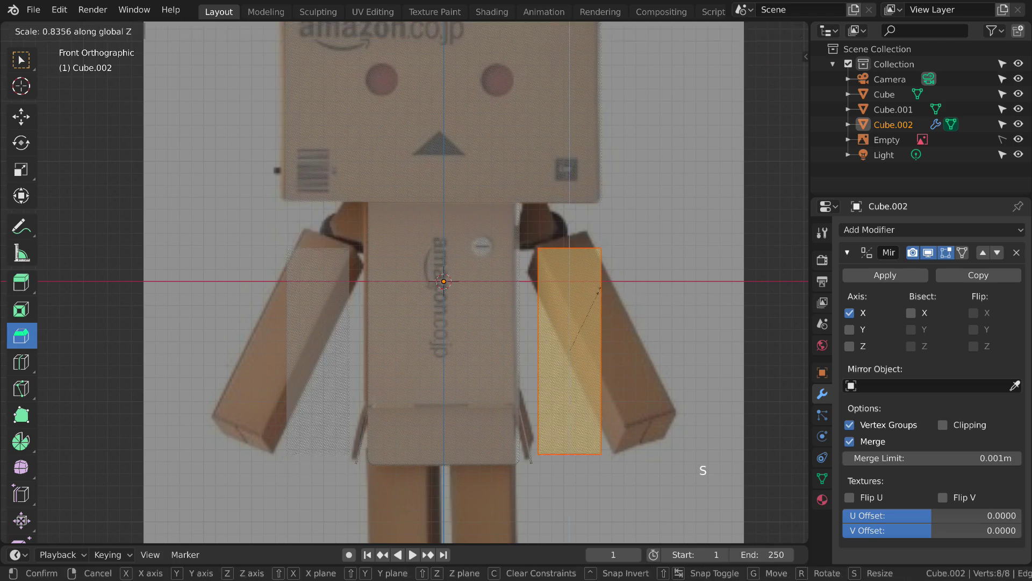
pyautogui.click(603, 285)
pyautogui.press('KP_7')
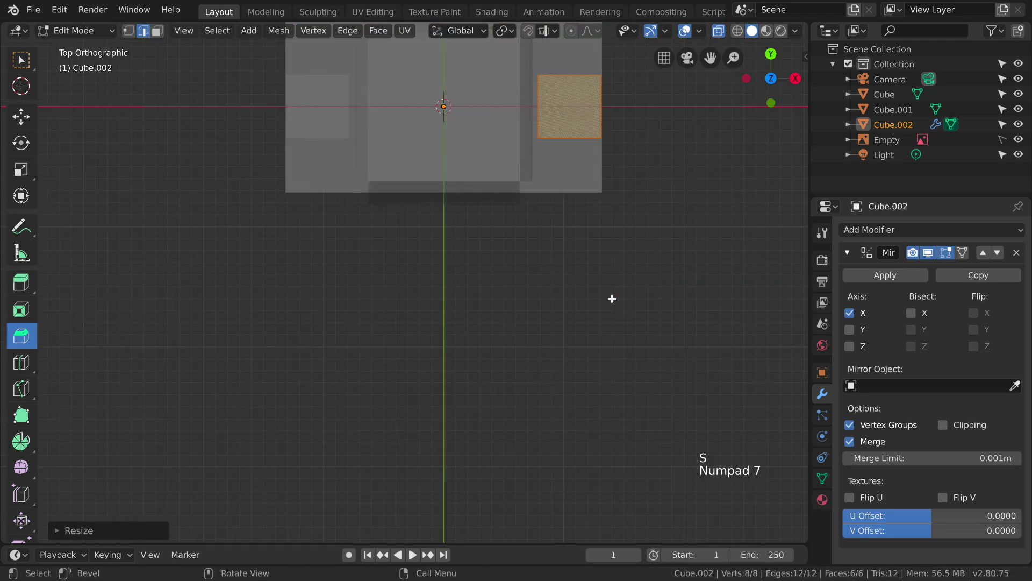
pyautogui.keyDown('shift'); pyautogui.moveTo(588, 233); pyautogui.dragTo(563, 273, button='middle'); pyautogui.keyUp('shift')
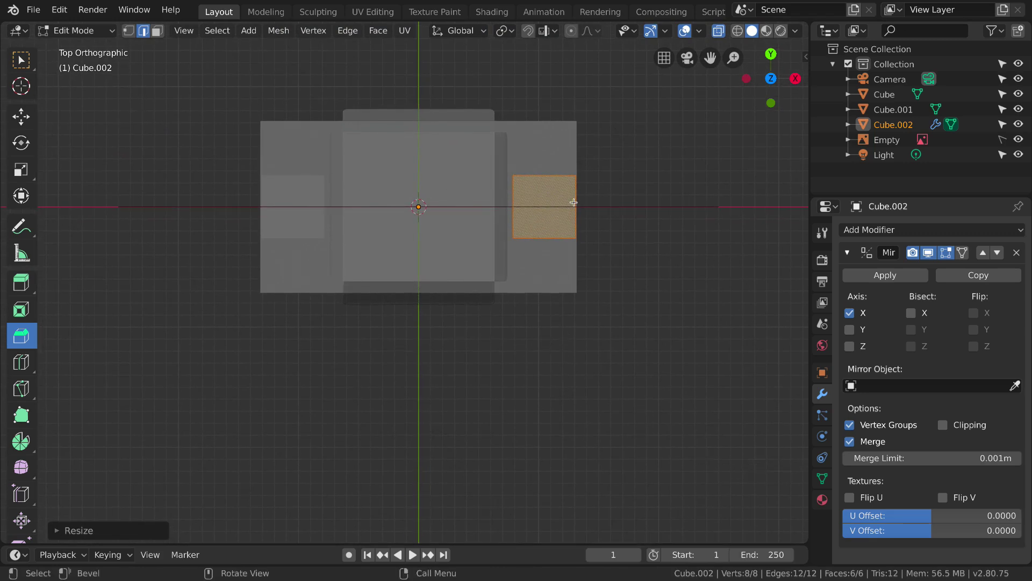
pyautogui.keyDown('shift'); pyautogui.moveTo(619, 217); pyautogui.dragTo(562, 322, button='middle'); pyautogui.keyUp('shift')
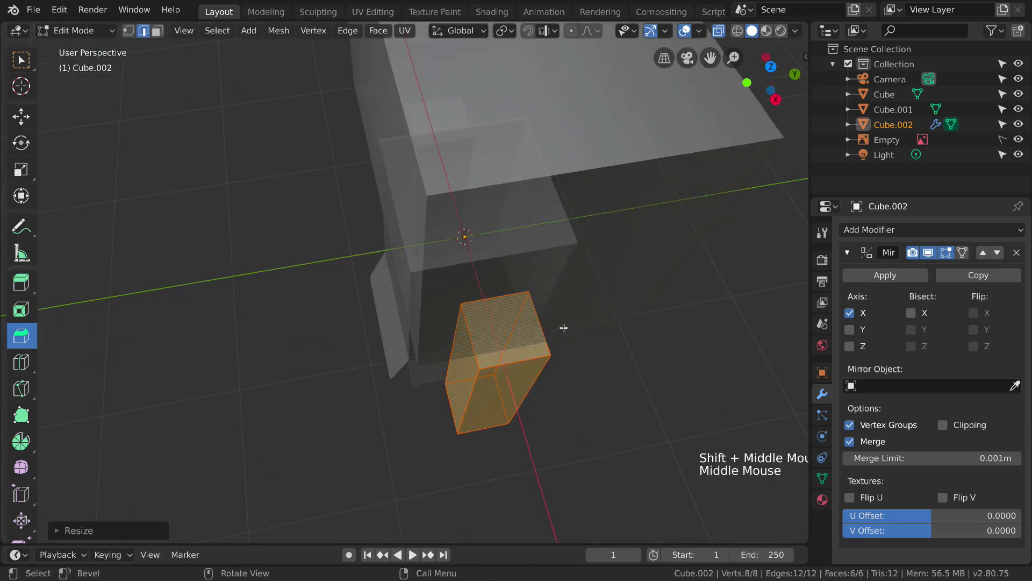
pyautogui.press('KP_1')
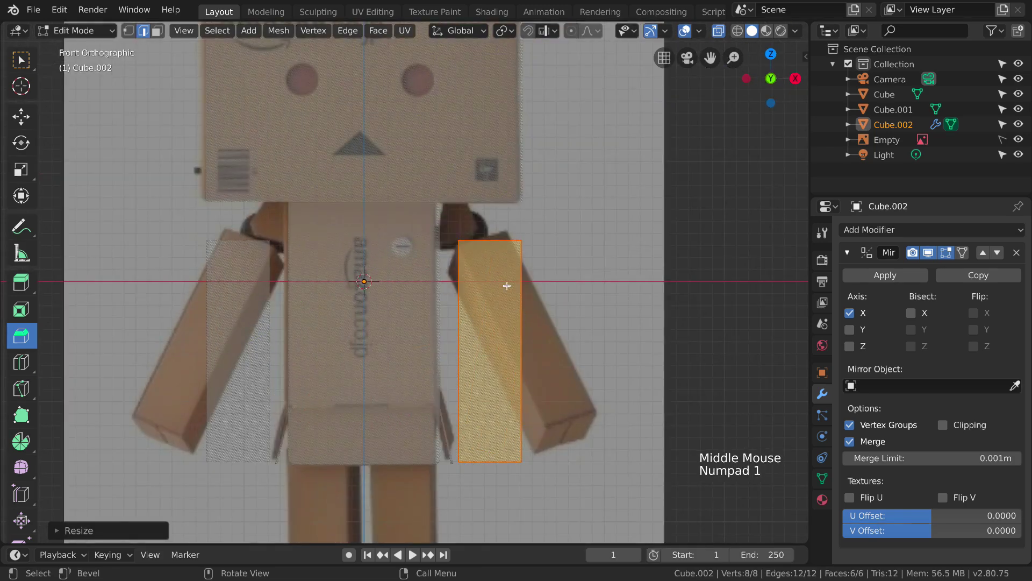
pyautogui.keyDown('shift'); pyautogui.moveTo(517, 285); pyautogui.dragTo(507, 274, button='middle'); pyautogui.keyUp('shift')
pyautogui.press('g')
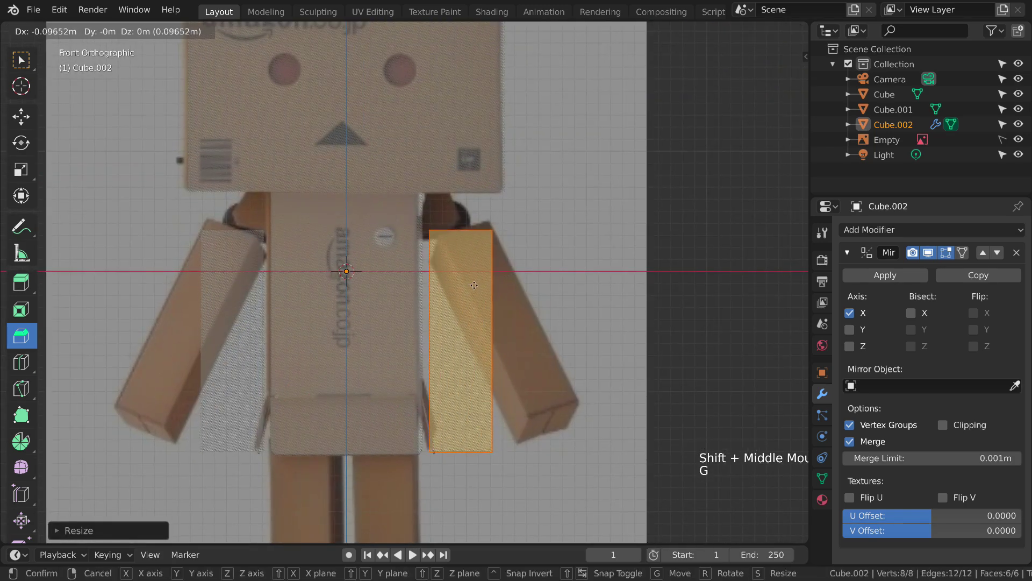
pyautogui.click(476, 284)
# - Duplicate the arm box onto the reference leg on the same side, then shorten it along Z and align it vertically
pyautogui.keyDown('shift'); pyautogui.moveTo(474, 329); pyautogui.dragTo(583, 232, button='middle'); pyautogui.keyUp('shift')
pyautogui.hotkey('shift', 'd')
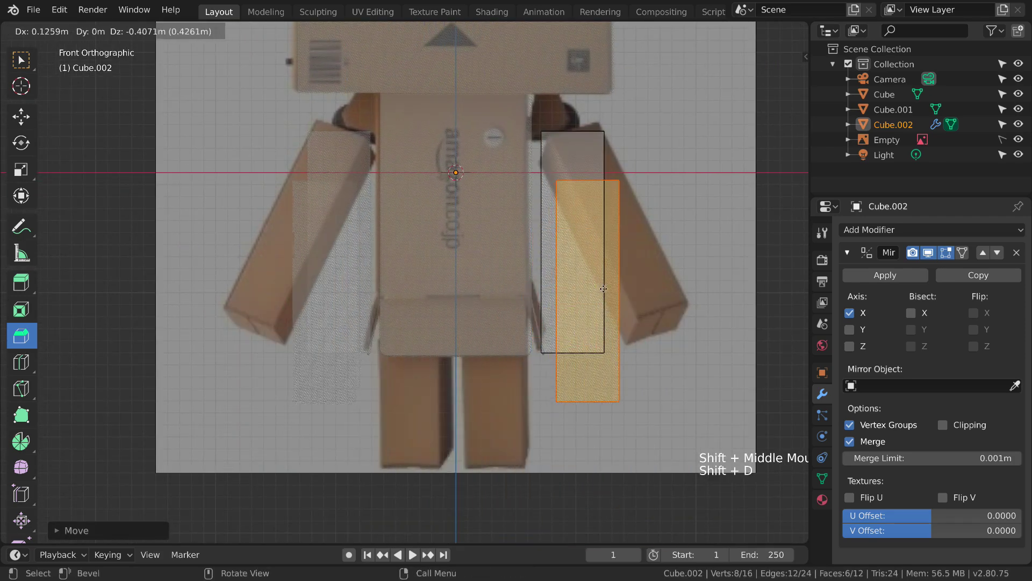
pyautogui.click(510, 350)
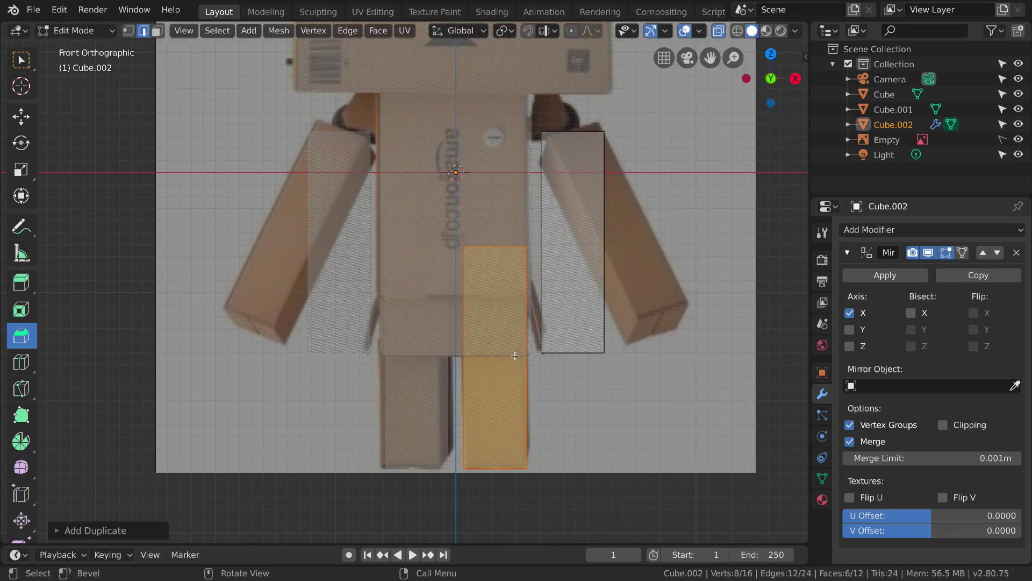
pyautogui.press('s')
pyautogui.press('z')
pyautogui.click(501, 348)
pyautogui.press('g')
pyautogui.press('z')
pyautogui.click(501, 377)
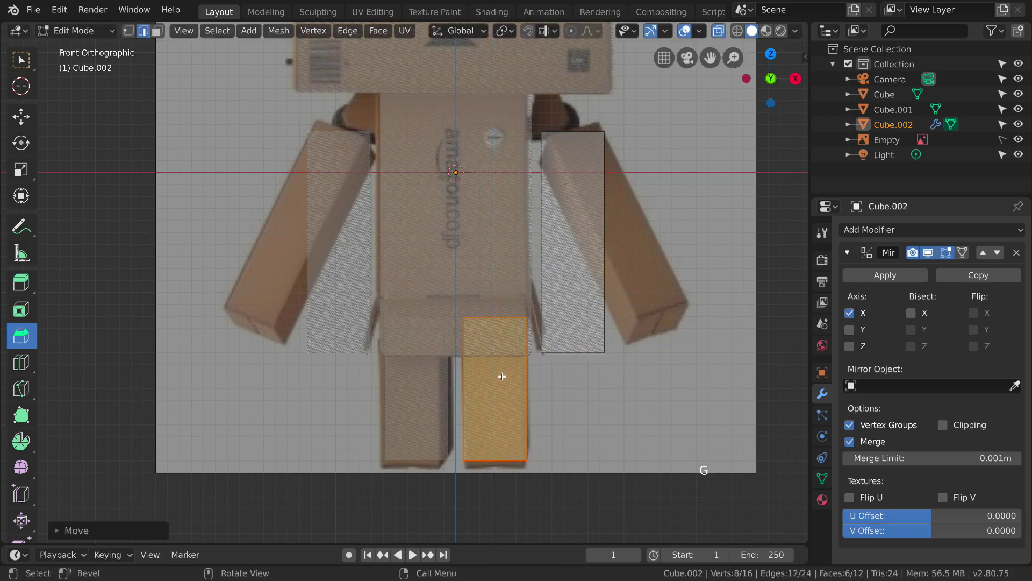
# - Refine the leg box's height and vertical position to fit the reference leg, and enlarge it uniformly by about 1.05
pyautogui.press('s')
pyautogui.press('z')
pyautogui.click(503, 374)
pyautogui.press('g')
pyautogui.press('z')
pyautogui.click(504, 366)
pyautogui.press('s')
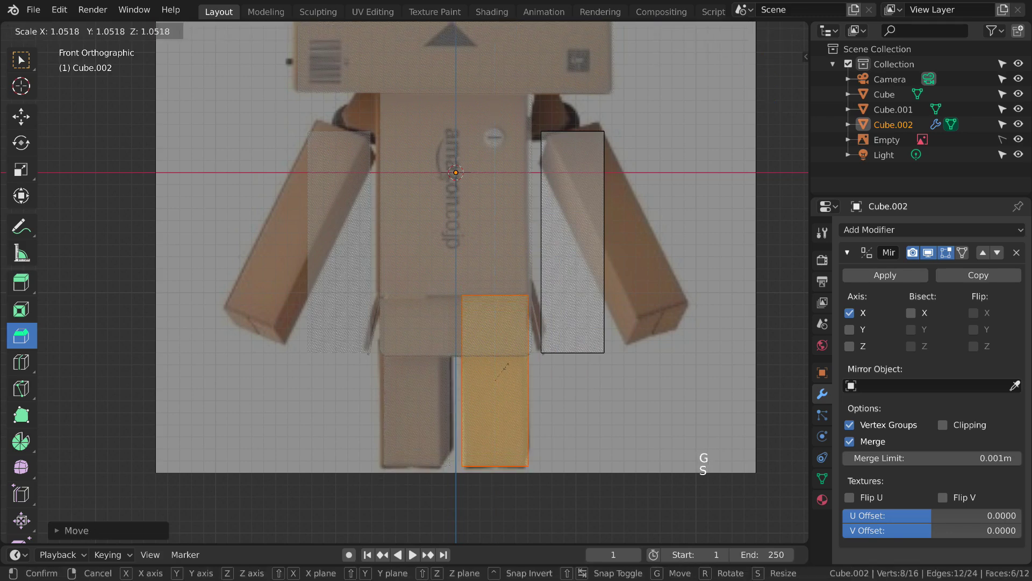
pyautogui.click(506, 366)
pyautogui.keyDown('shift'); pyautogui.moveTo(506, 366); pyautogui.dragTo(498, 336, button='middle'); pyautogui.keyUp('shift')
pyautogui.scroll(2, 594, 314)
pyautogui.press('KP_1')
# - Select the entire linked arm box and nudge it into place beside the torso
pyautogui.scroll(-5, 507, 330)
pyautogui.keyDown('shift'); pyautogui.moveTo(531, 292); pyautogui.dragTo(495, 251, button='middle'); pyautogui.keyUp('shift')
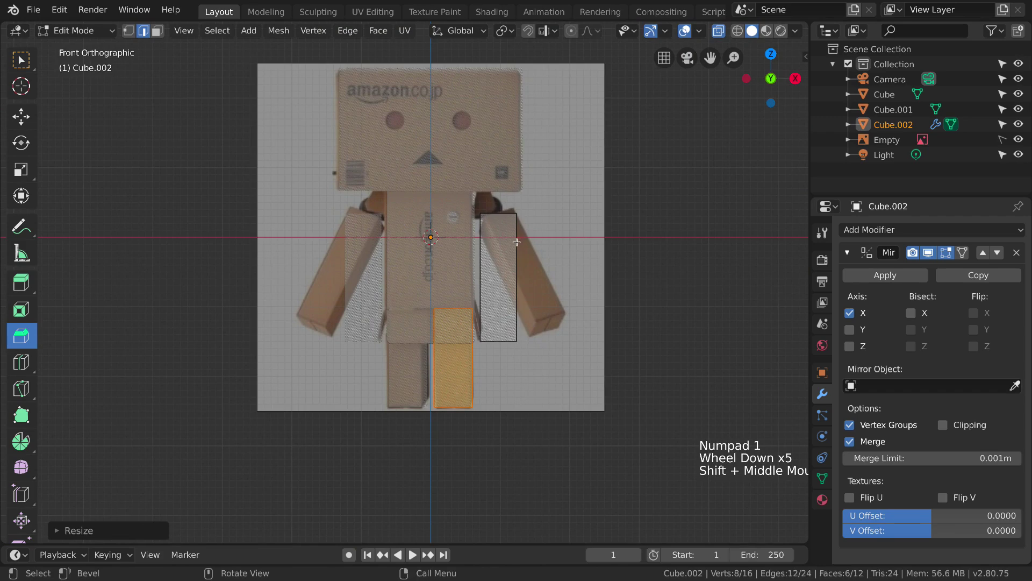
pyautogui.press('l')
pyautogui.click(514, 256)
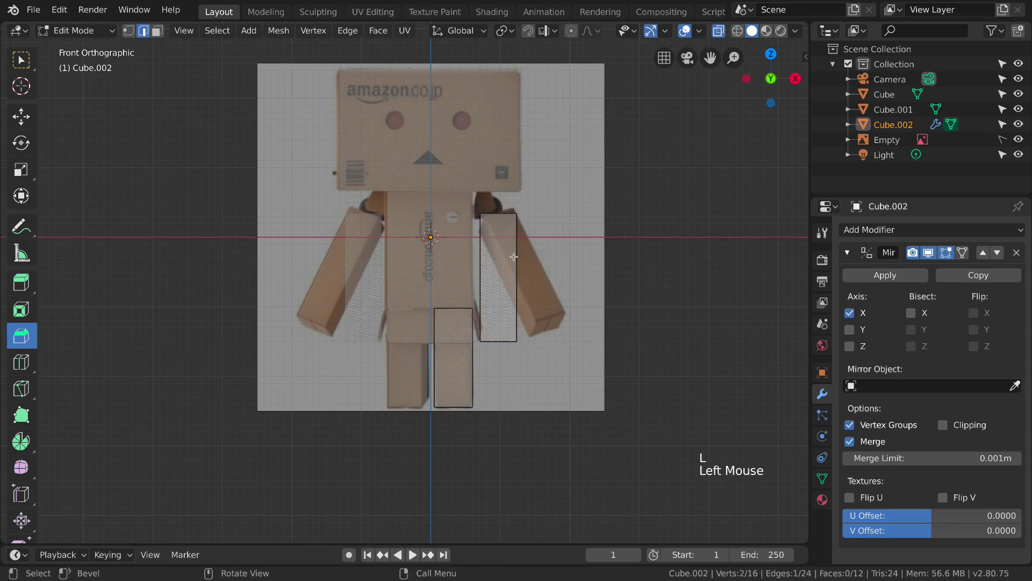
pyautogui.scroll(2, 515, 265)
pyautogui.click(568, 274)
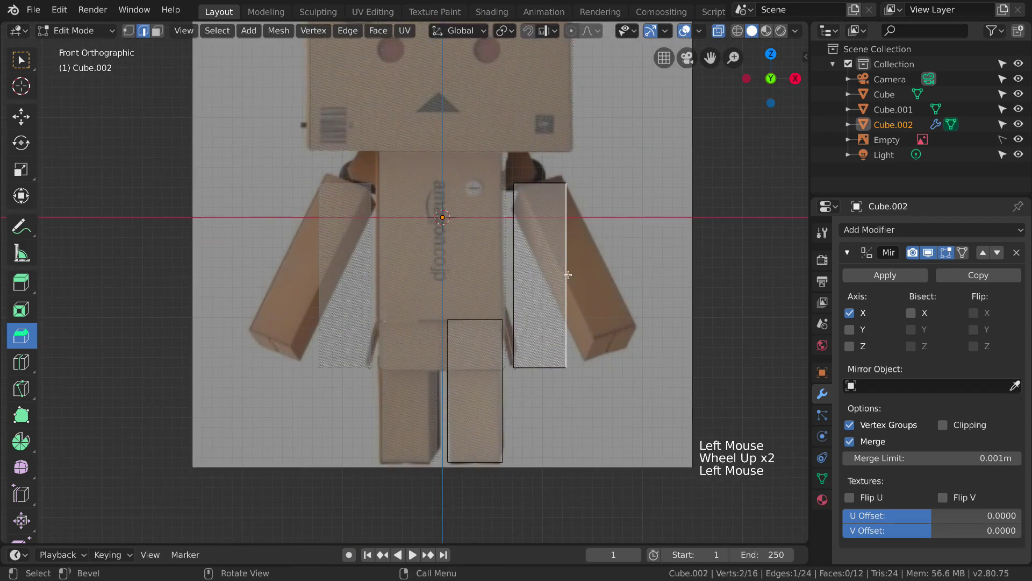
pyautogui.press('l')
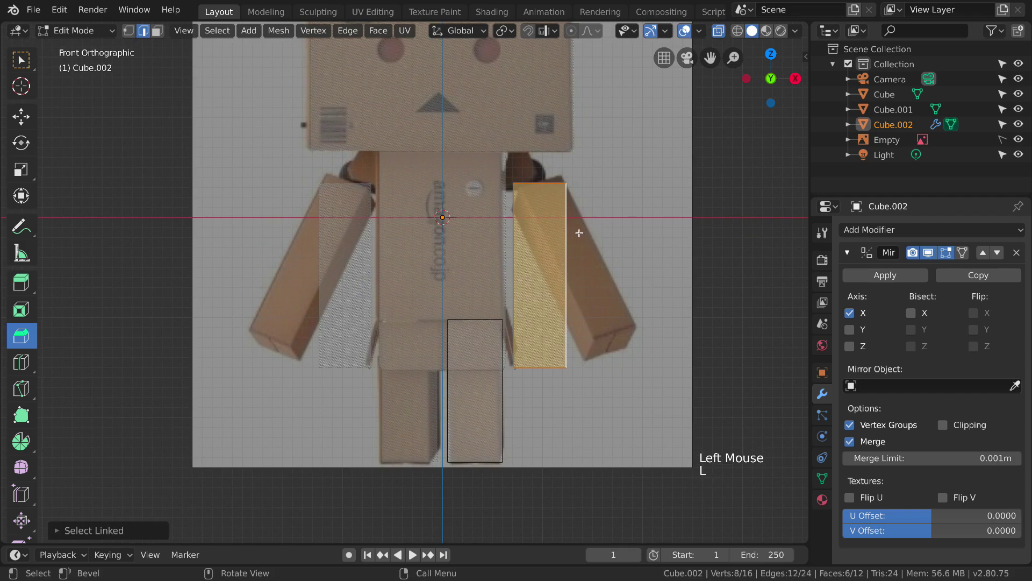
pyautogui.press('g')
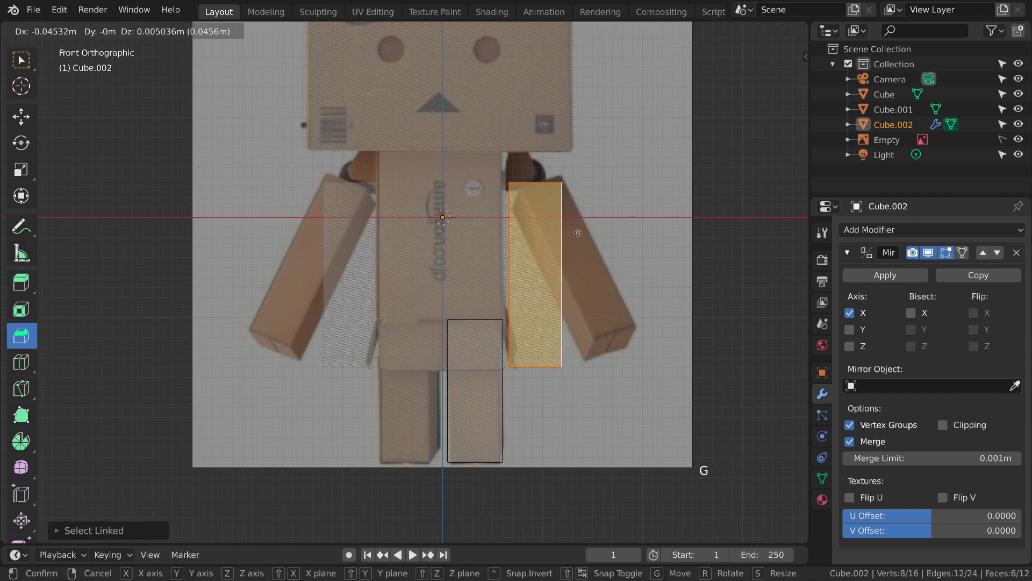
pyautogui.click(579, 233)
pyautogui.moveTo(583, 247); pyautogui.dragTo(557, 255, button='middle')
# - Return to Object Mode in the front view and apply the Mirror modifier to the arms and legs
pyautogui.press('KP_1')
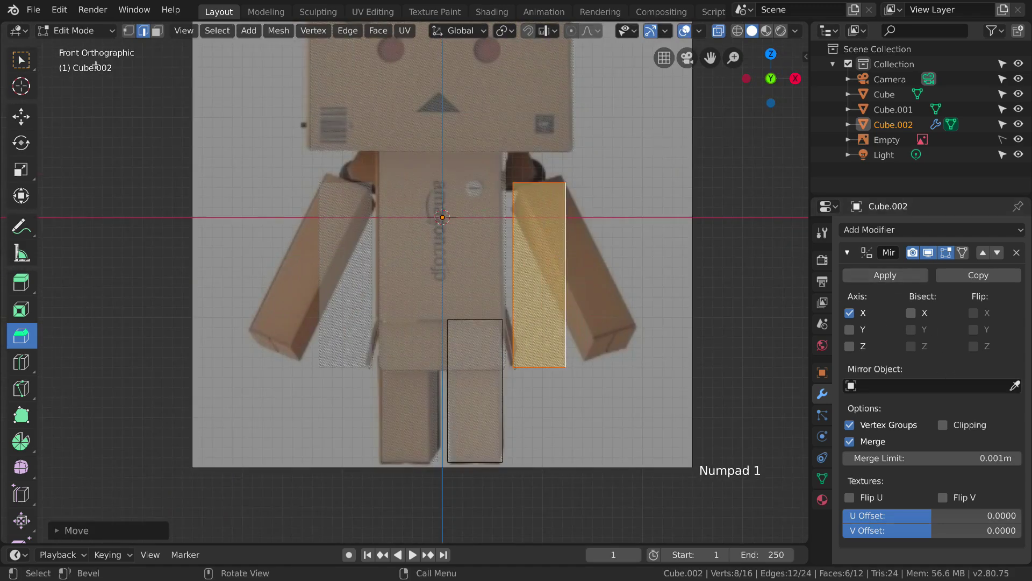
pyautogui.press('Tab')
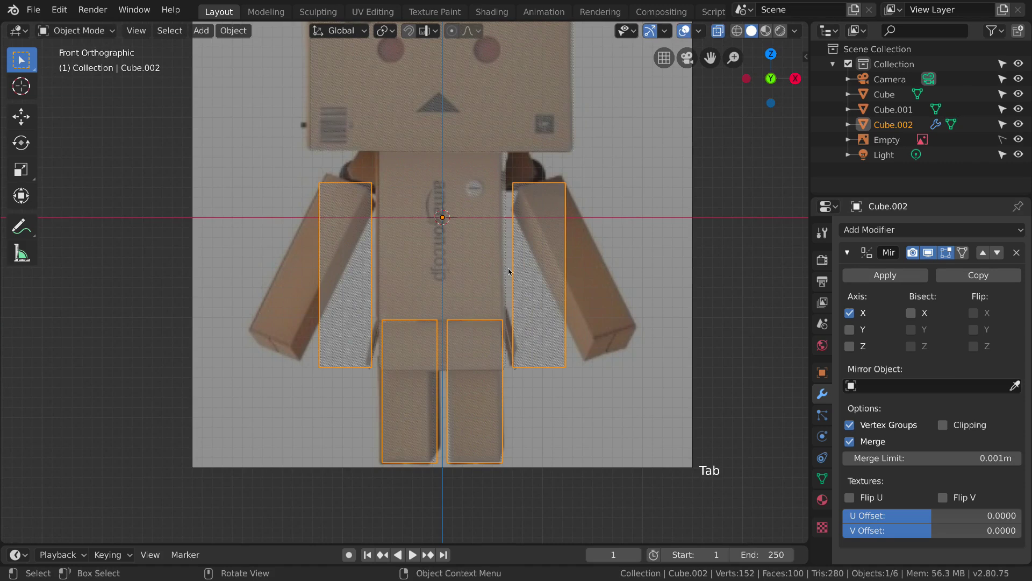
pyautogui.click(885, 275)
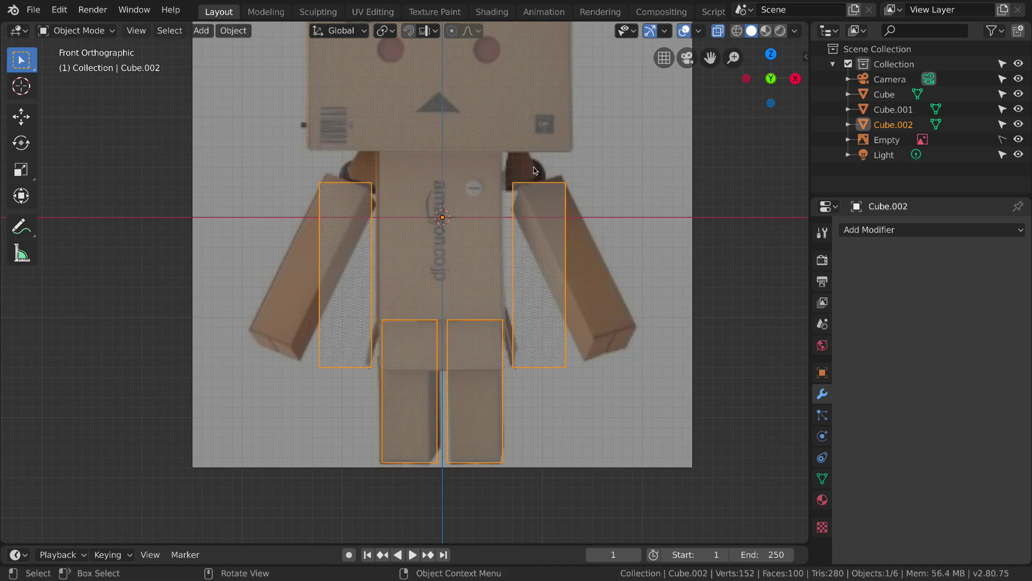
# - Lower the mirrored arms and legs together by about 0.06 m along Z to fit the reference
pyautogui.click(557, 205)
pyautogui.click(594, 247)
pyautogui.click(562, 262)
pyautogui.press('g')
pyautogui.press('z')
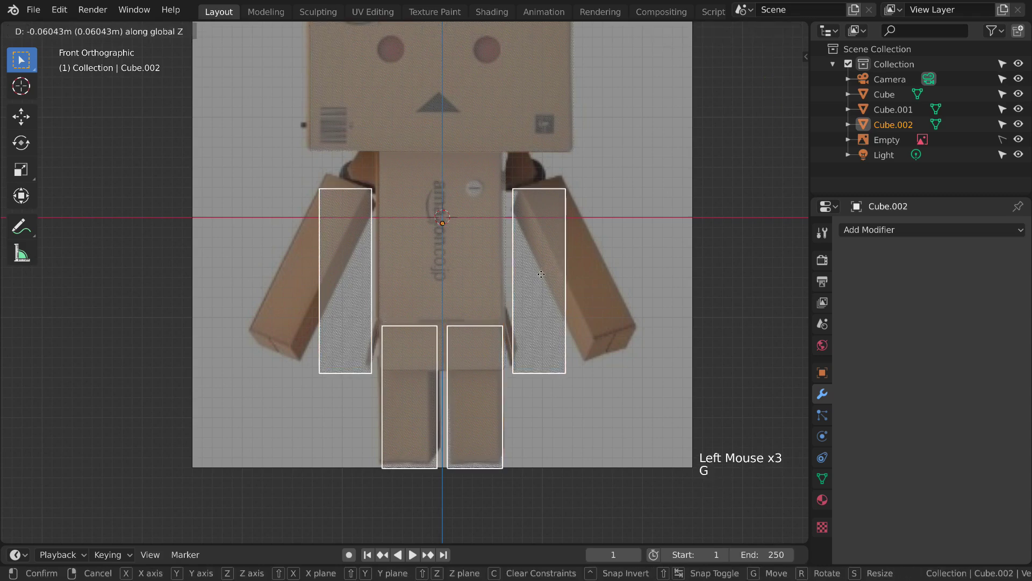
pyautogui.click(541, 274)
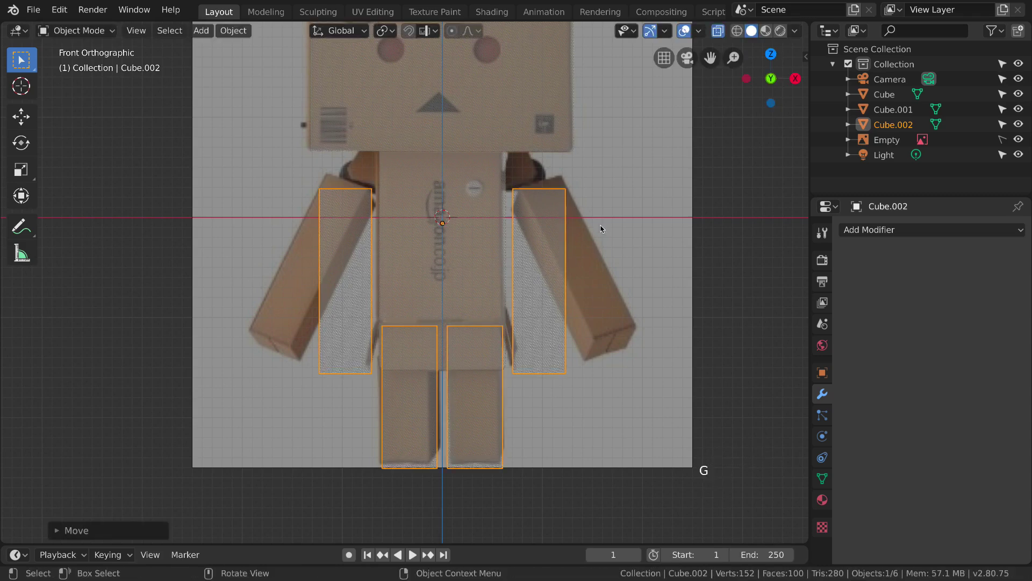
# - Reset the 3D cursor to the world origin and add a cylinder there with 10 vertices
pyautogui.click(611, 243)
pyautogui.hotkey('shift', 'c')
pyautogui.hotkey('shift', 'a')
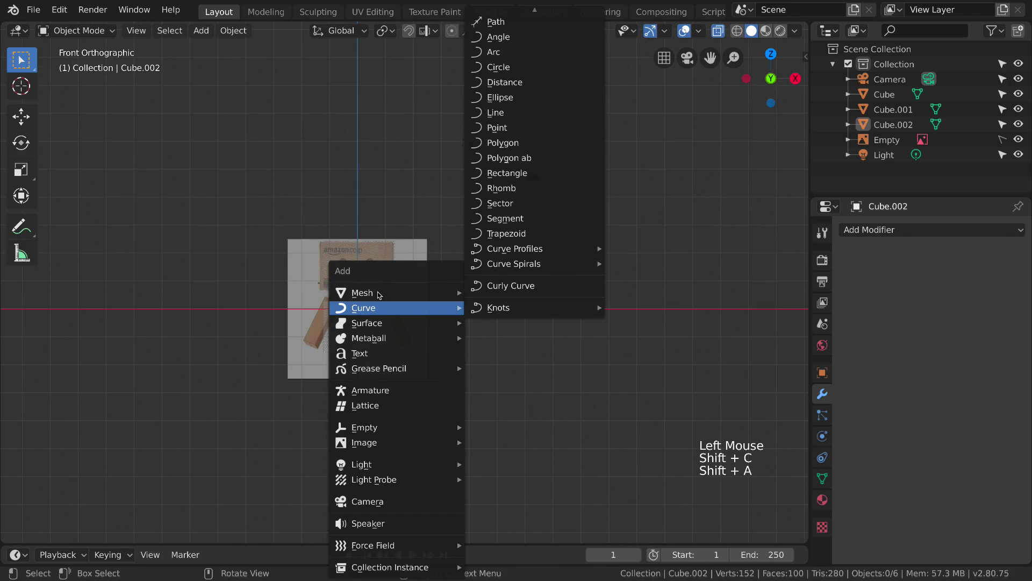
pyautogui.moveTo(385, 293)
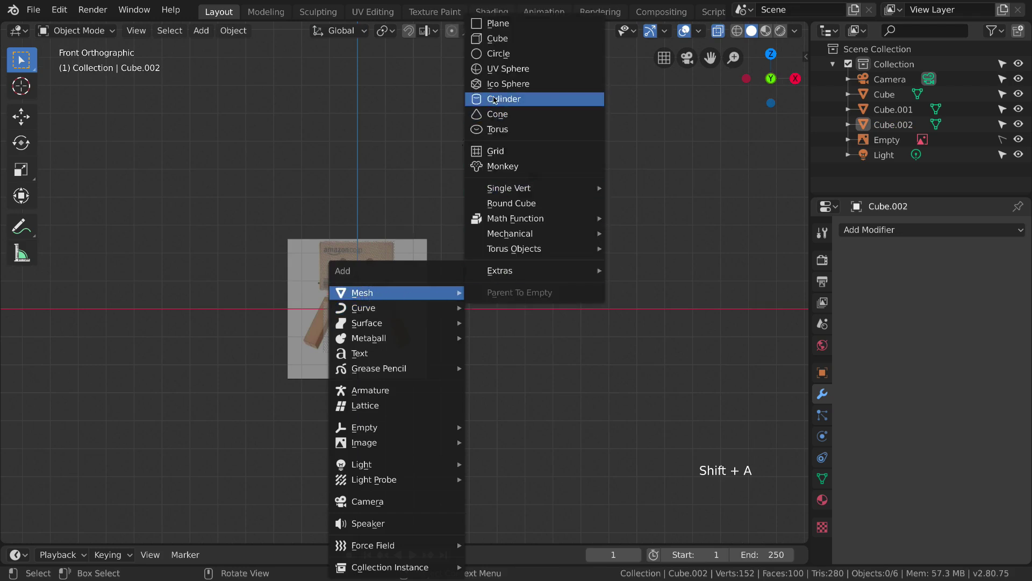
pyautogui.click(504, 99)
pyautogui.scroll(4, 365, 345)
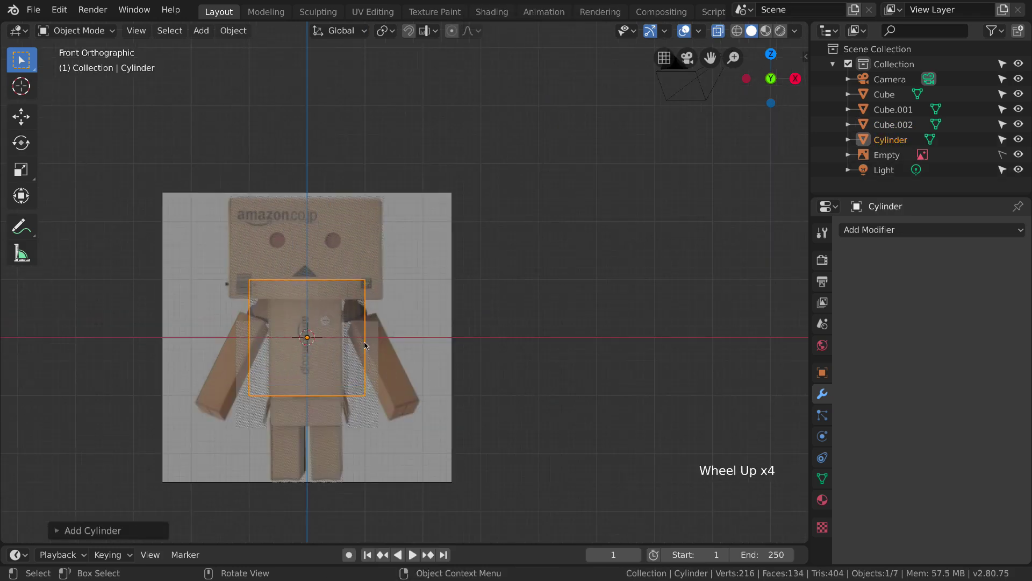
pyautogui.click(62, 533)
pyautogui.doubleClick(203, 348)
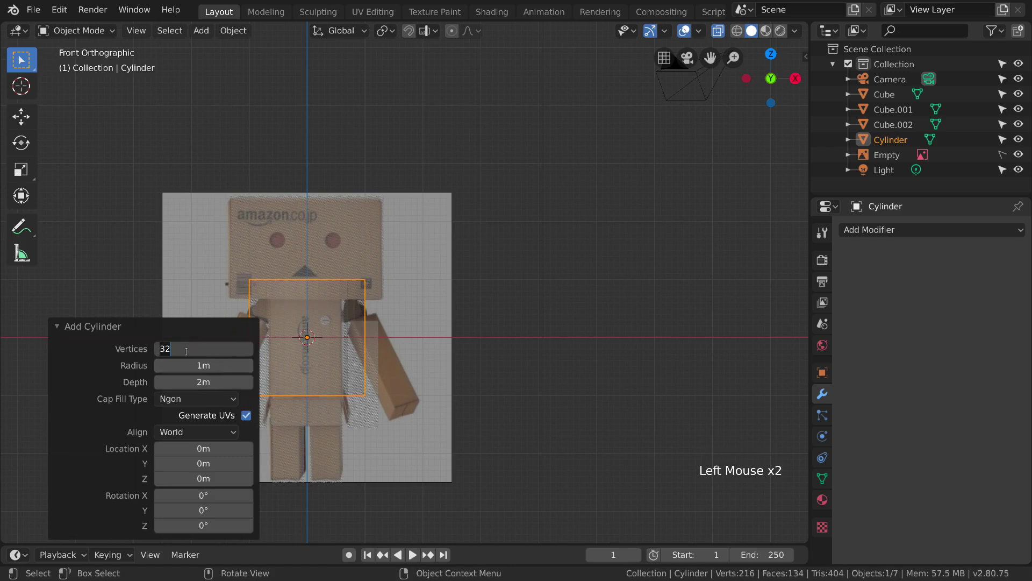
pyautogui.press('Return')
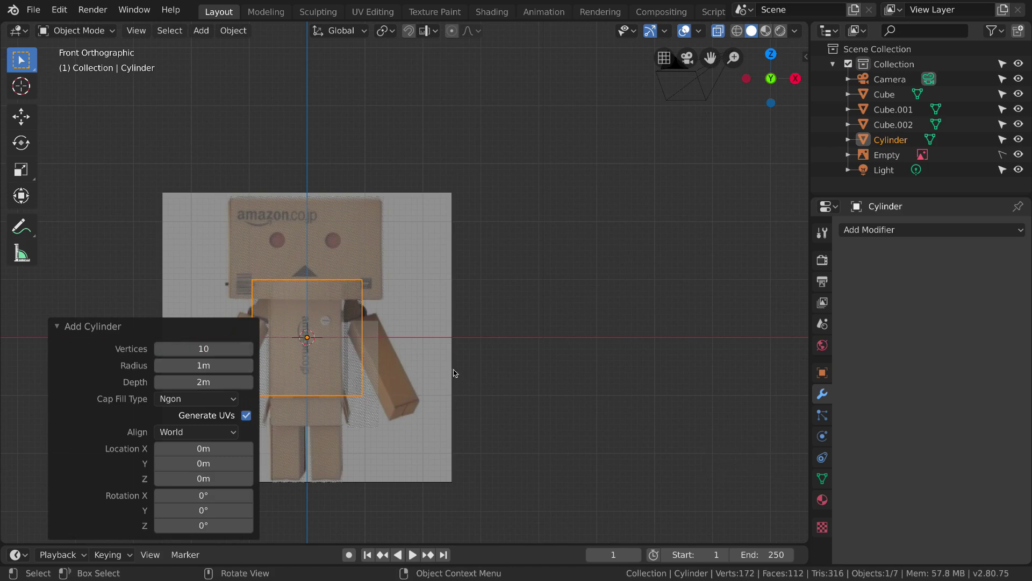
# - Rotate the cylinder 90° about the X axis so its round face points to the front
pyautogui.press('r')
pyautogui.write('x')
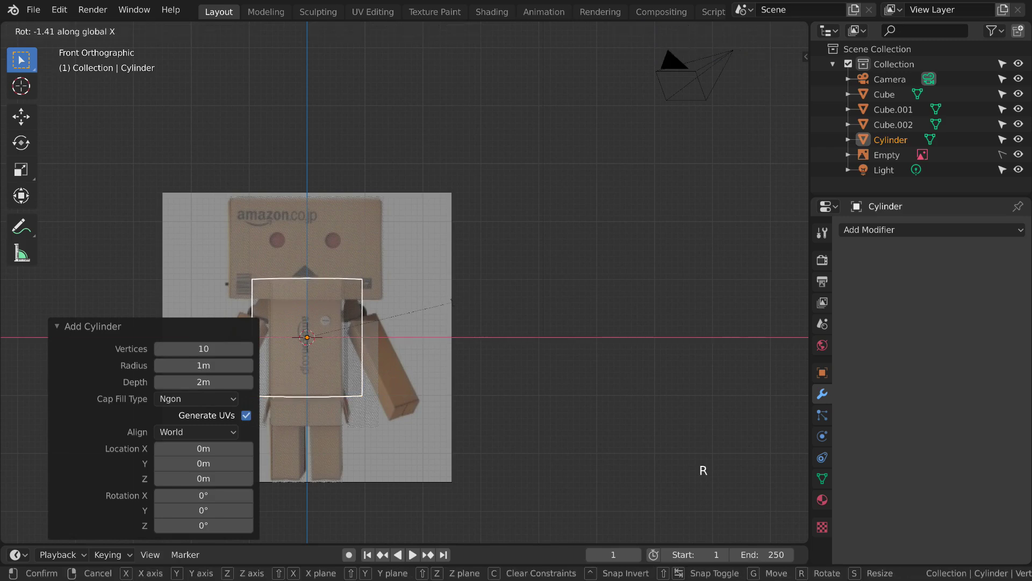
pyautogui.write('90')
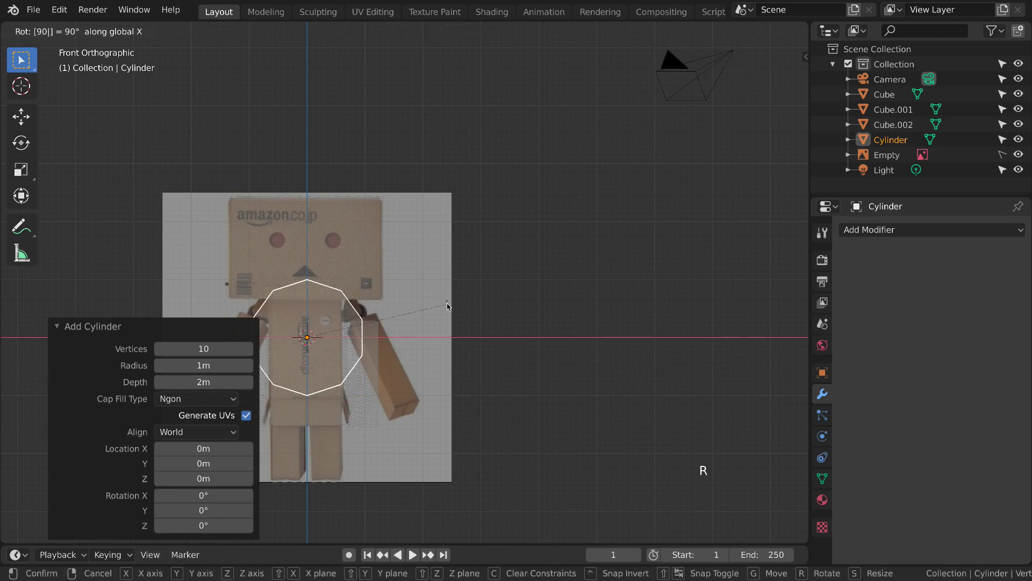
pyautogui.press('Return')
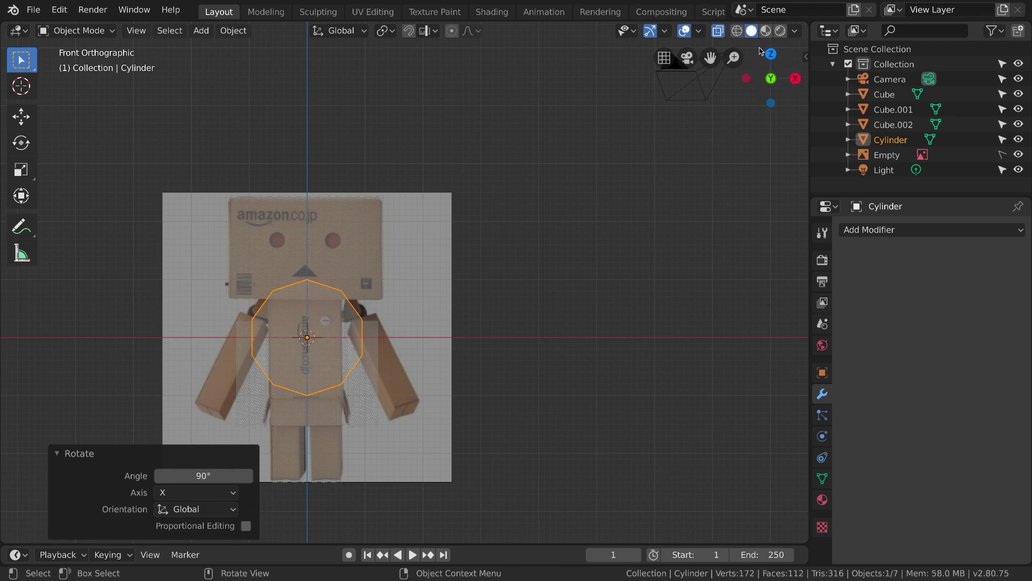
# - With X-ray off, scale the cylinder to 0.282, move it 0.841 m along X and 0.334 m along Z onto the shoulder, ending in the right view
pyautogui.click(718, 33)
pyautogui.keyDown('shift'); pyautogui.moveTo(411, 304); pyautogui.dragTo(562, 238, button='middle'); pyautogui.keyUp('shift')
pyautogui.scroll(1, 659, 224)
pyautogui.press('s')
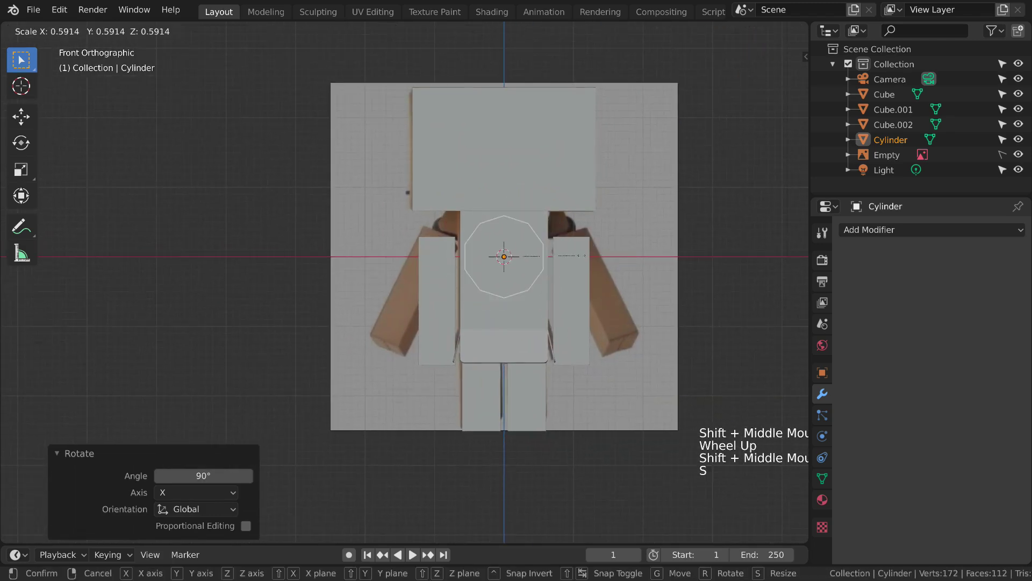
pyautogui.click(541, 256)
pyautogui.press('g')
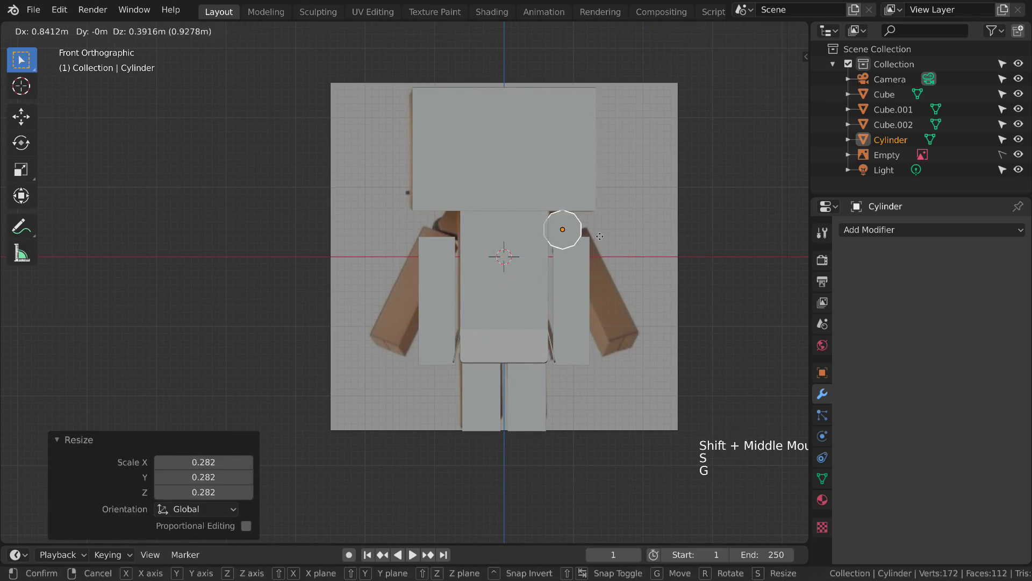
pyautogui.click(600, 243)
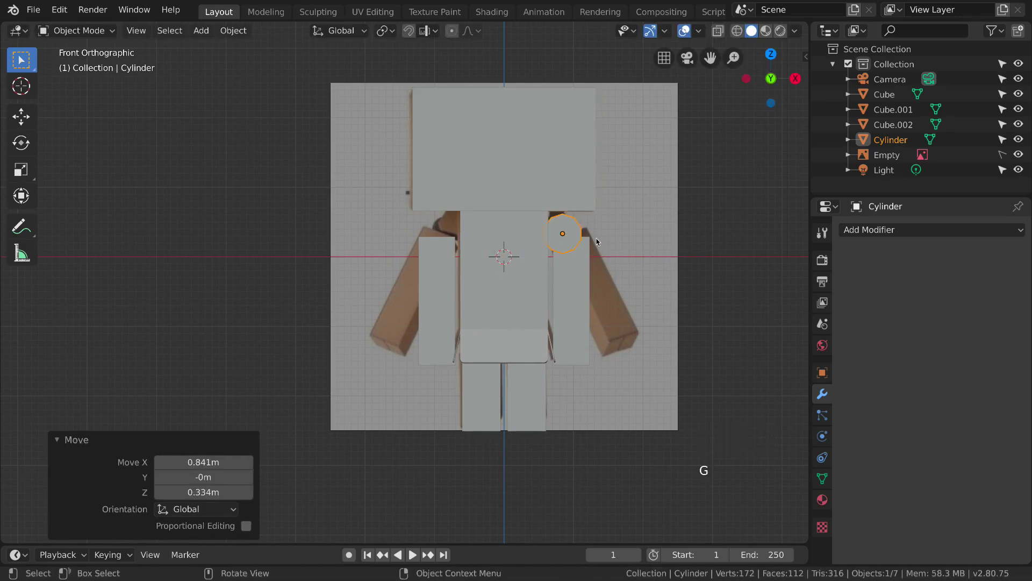
pyautogui.scroll(2, 597, 242)
pyautogui.keyDown('shift'); pyautogui.moveTo(672, 226); pyautogui.dragTo(727, 304, button='middle'); pyautogui.keyUp('shift')
pyautogui.scroll(1, 544, 240)
pyautogui.press('KP_3')
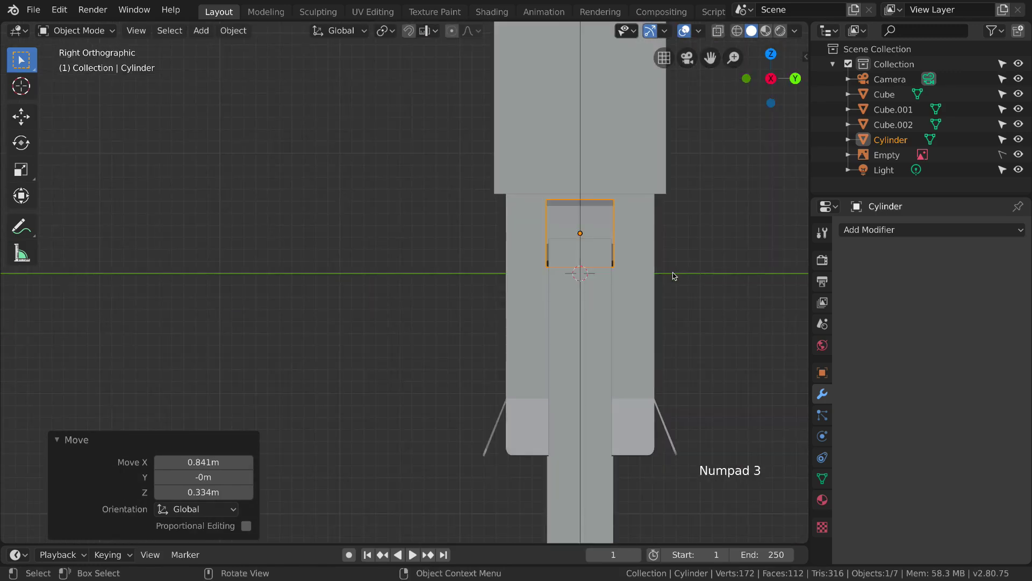
pyautogui.press('s')
pyautogui.press('x')
pyautogui.rightClick(649, 266)
pyautogui.press('s')
pyautogui.rightClick(650, 268)
# - Scale the shoulder cylinder to 0.755 along Y so it is narrower than the arm
pyautogui.press('s')
pyautogui.press('y')
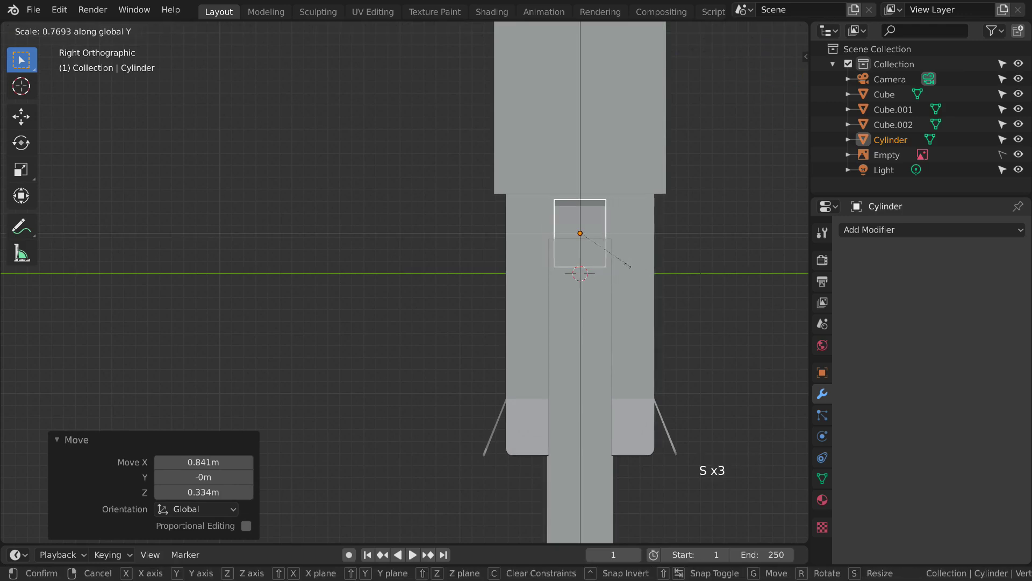
pyautogui.click(634, 259)
# - In the front view with X-ray on, duplicate the shoulder cylinder about 1.6 m along negative X onto the opposite shoulder
pyautogui.press('KP_1')
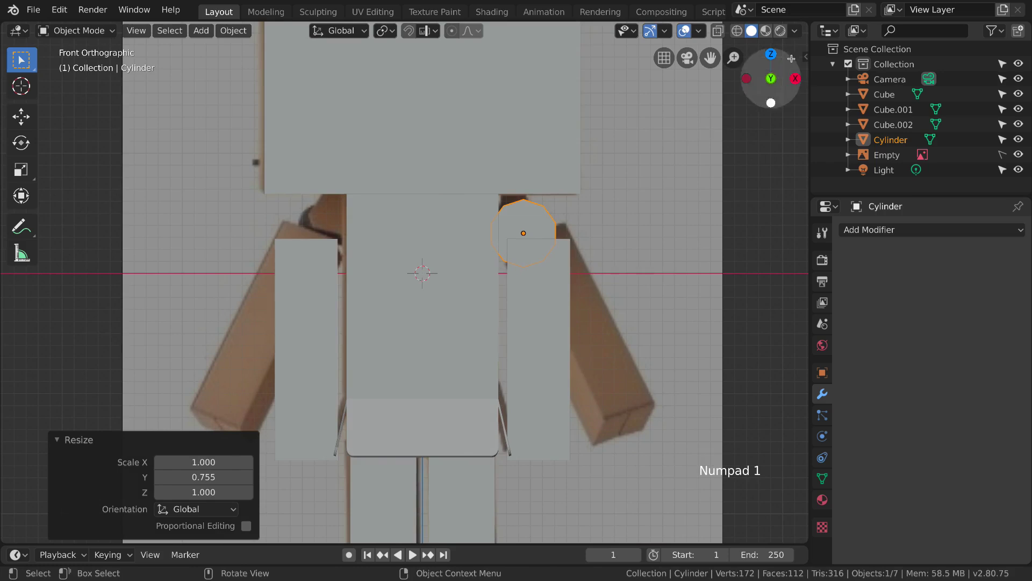
pyautogui.click(736, 31)
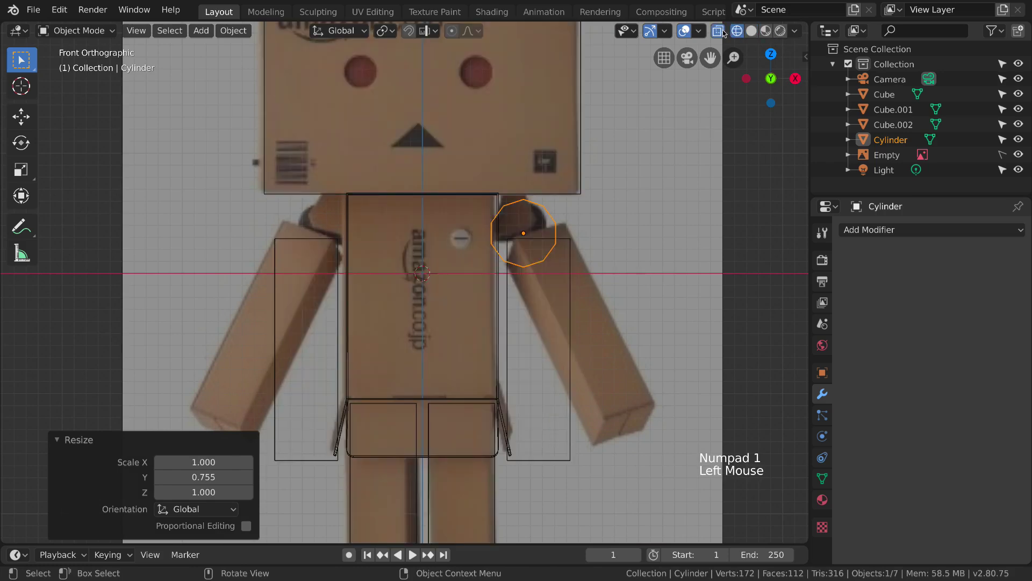
pyautogui.click(723, 31)
pyautogui.click(724, 32)
pyautogui.click(749, 32)
pyautogui.click(720, 33)
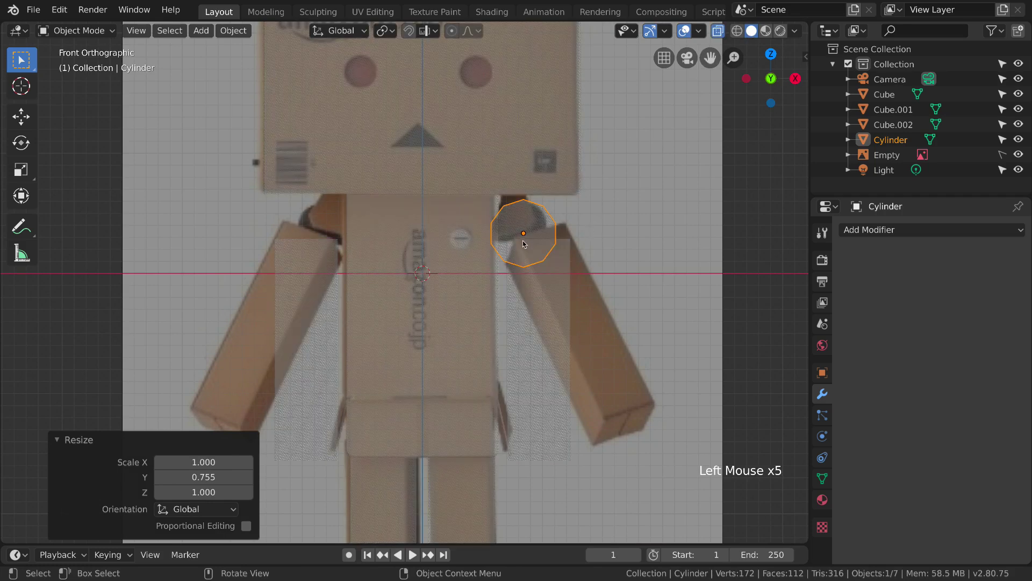
pyautogui.scroll(-2, 527, 237)
pyautogui.hotkey('shift', 'd')
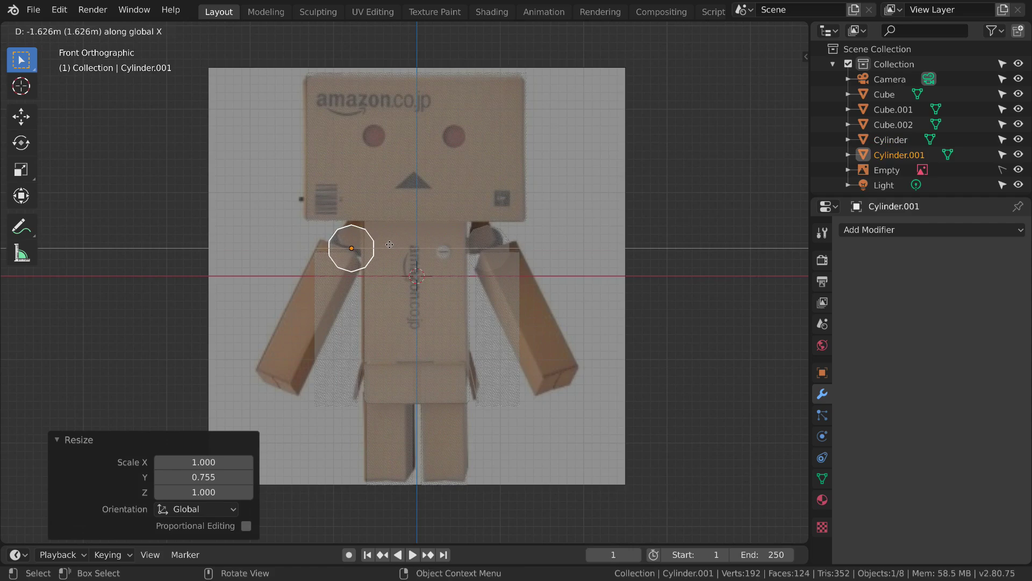
pyautogui.click(388, 246)
# - Examine the duplicated shoulder cylinder from several angles in Edit Mode and Object Mode
pyautogui.press('Tab')
pyautogui.scroll(2, 548, 275)
pyautogui.click(617, 259)
pyautogui.moveTo(617, 258); pyautogui.dragTo(632, 253, button='middle')
pyautogui.press('Tab')
pyautogui.press('Tab')
pyautogui.press('KP_7')
pyautogui.press('KP_1')
pyautogui.scroll(-5, 608, 265)
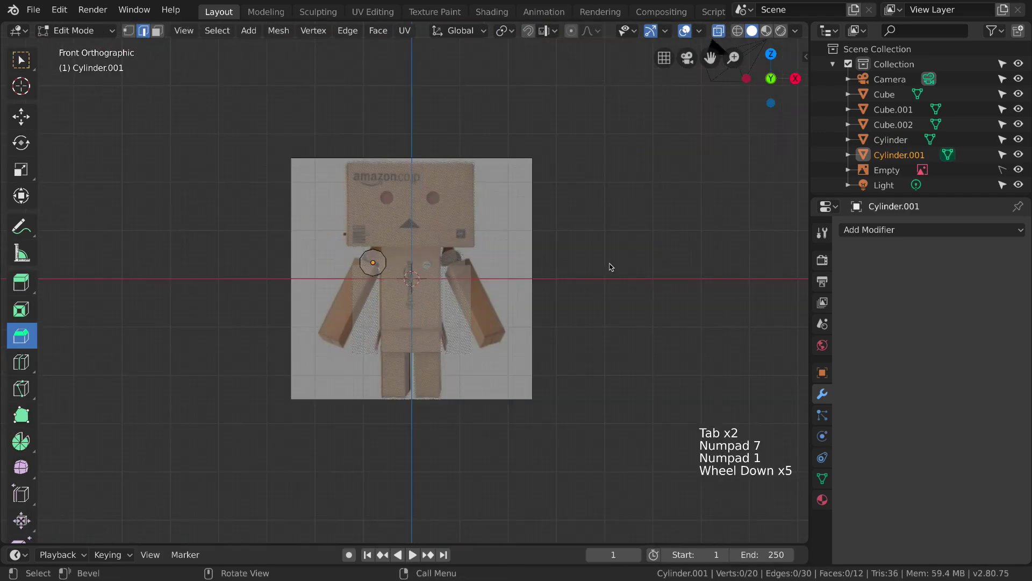
pyautogui.press('Tab')
pyautogui.moveTo(517, 288); pyautogui.dragTo(488, 305, button='middle')
pyautogui.press('Tab')
pyautogui.moveTo(319, 250); pyautogui.dragTo(361, 293, button='middle')
pyautogui.press('KP_1')
pyautogui.scroll(4, 361, 293)
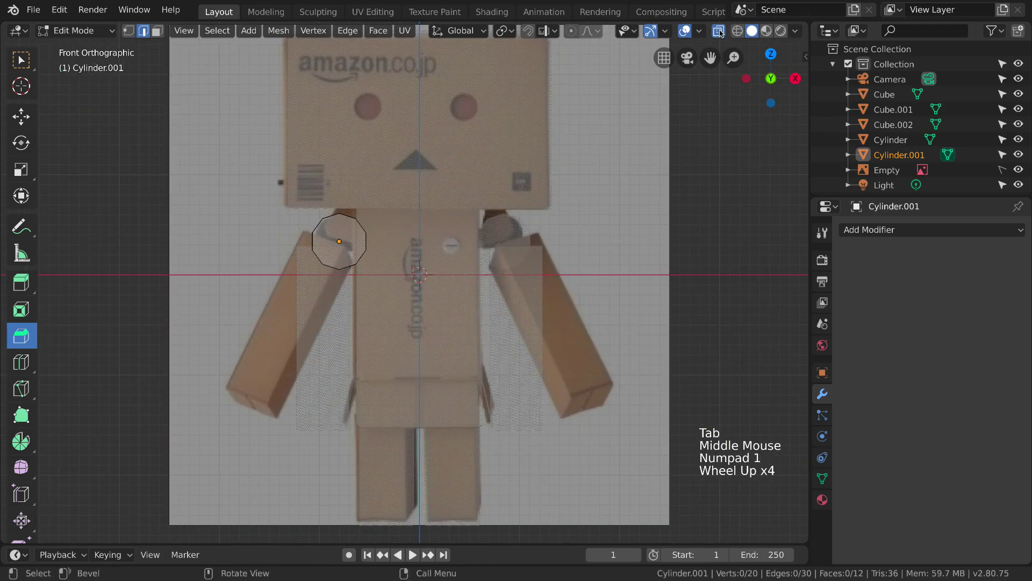
# - Turn off X-ray, check the assembled body from an angle, then save the file and return to Object Mode in the front view
pyautogui.click(719, 32)
pyautogui.moveTo(622, 230)
pyautogui.mouseDown(button='middle')
pyautogui.moveTo(602, 253)
pyautogui.moveTo(589, 228)
pyautogui.moveTo(557, 239)
pyautogui.moveTo(585, 250)
pyautogui.mouseUp(button='middle')
pyautogui.press('KP_1')
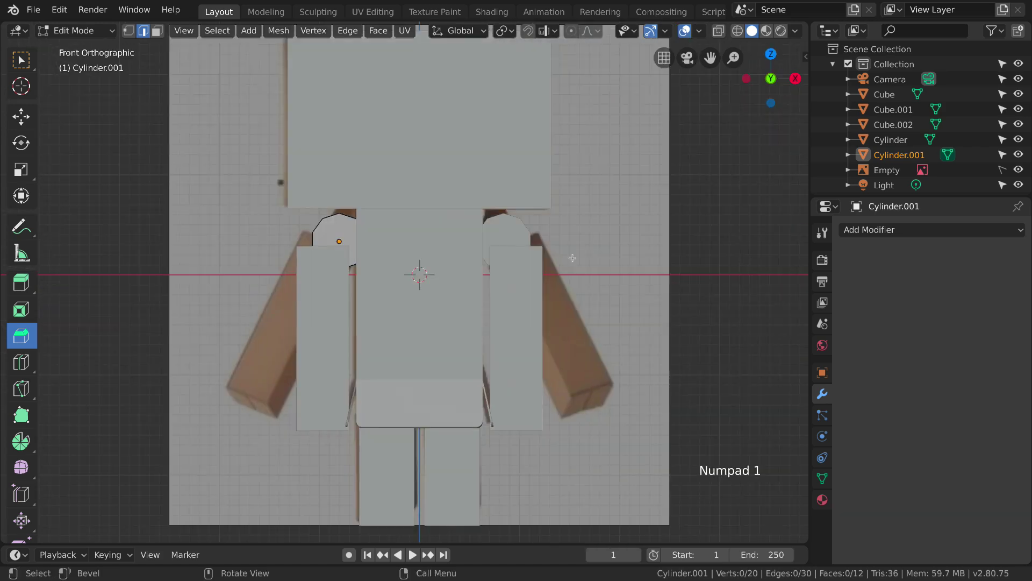
pyautogui.scroll(-3, 585, 252)
pyautogui.moveTo(494, 345); pyautogui.dragTo(442, 319, button='middle')
pyautogui.scroll(4, 495, 341)
pyautogui.scroll(-3, 476, 309)
pyautogui.press('KP_1')
pyautogui.hotkey('ctrl', 's')
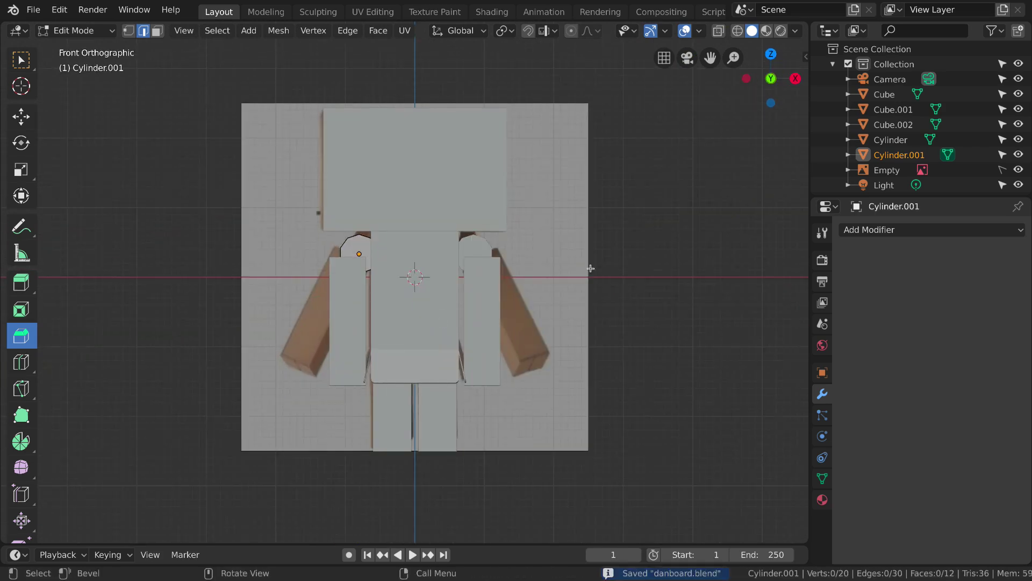
pyautogui.press('Tab')
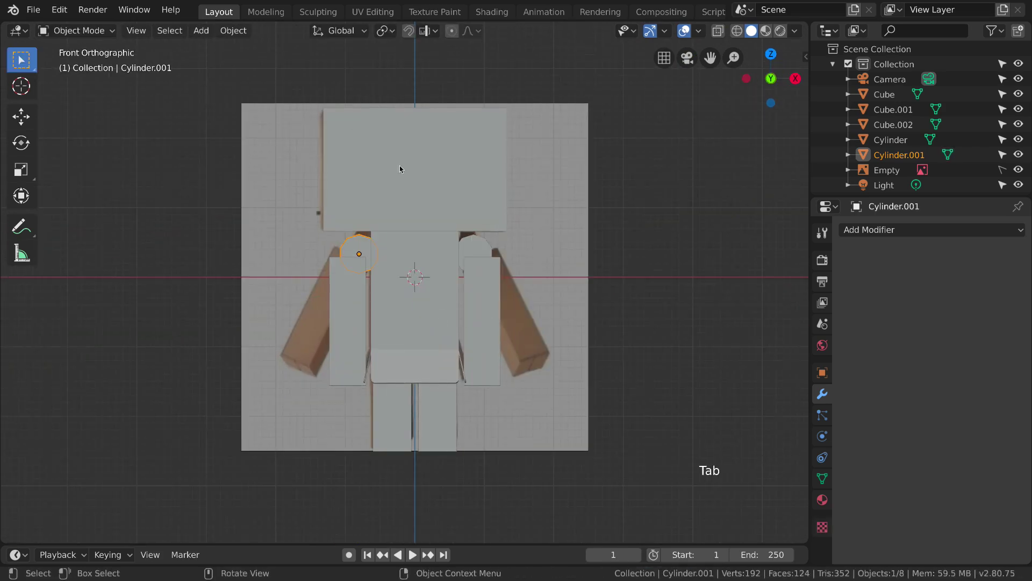
# - Give the head cube a new material with an Image Texture as its Base Color
pyautogui.click(431, 179)
pyautogui.moveTo(431, 178); pyautogui.dragTo(412, 168, button='middle')
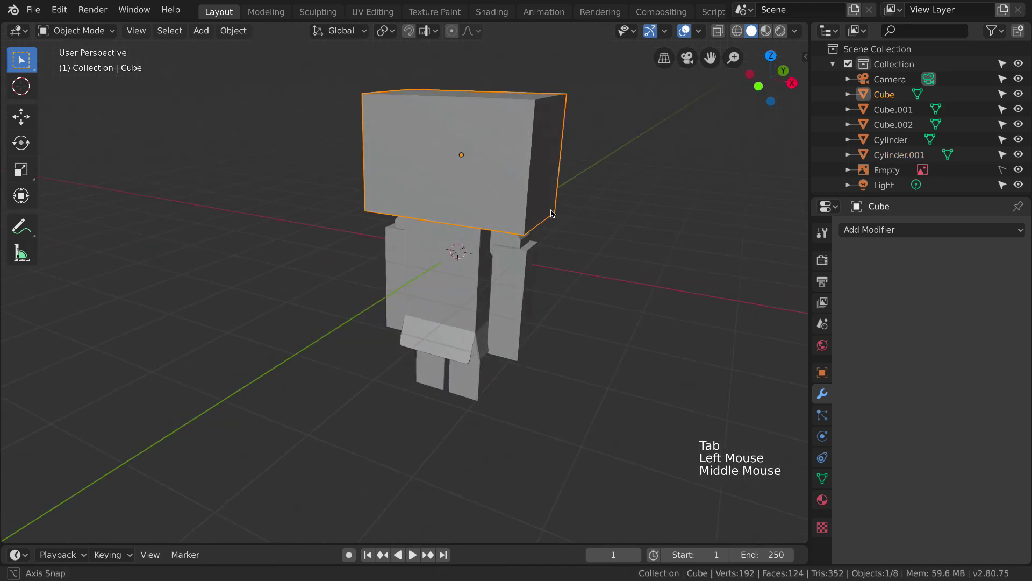
pyautogui.press('KP_1')
pyautogui.scroll(2, 400, 170)
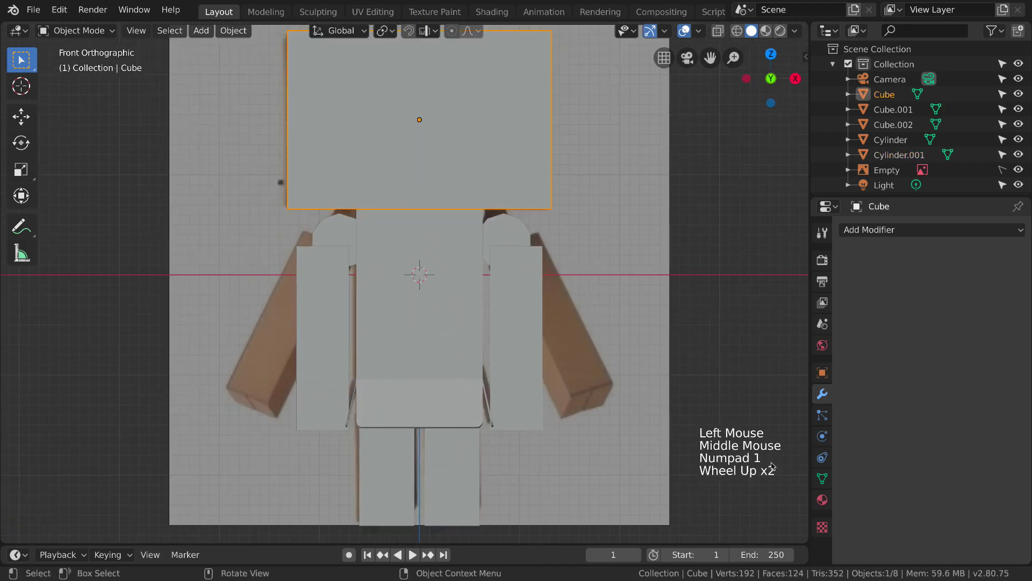
pyautogui.click(822, 499)
pyautogui.click(955, 300)
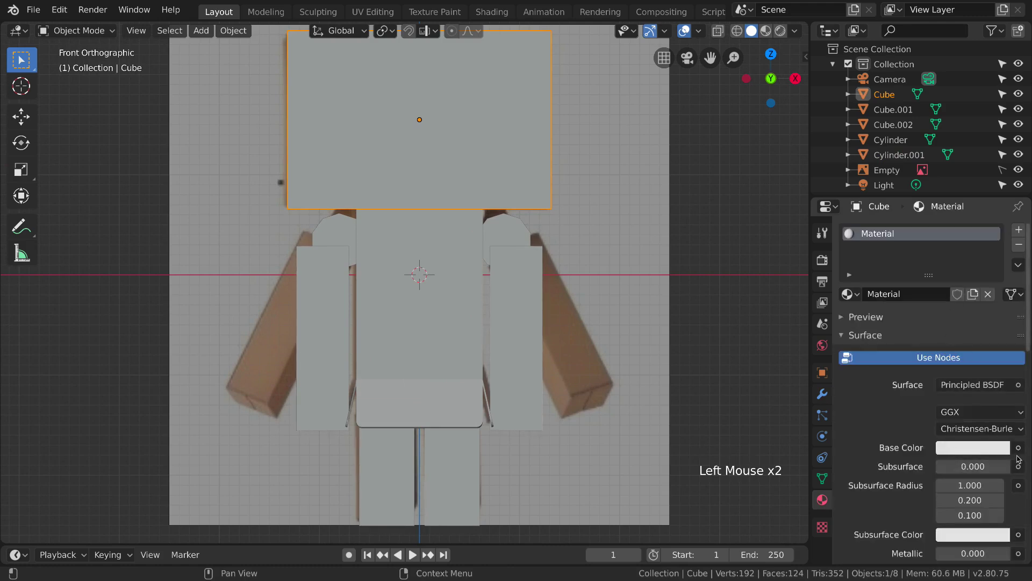
pyautogui.click(1018, 448)
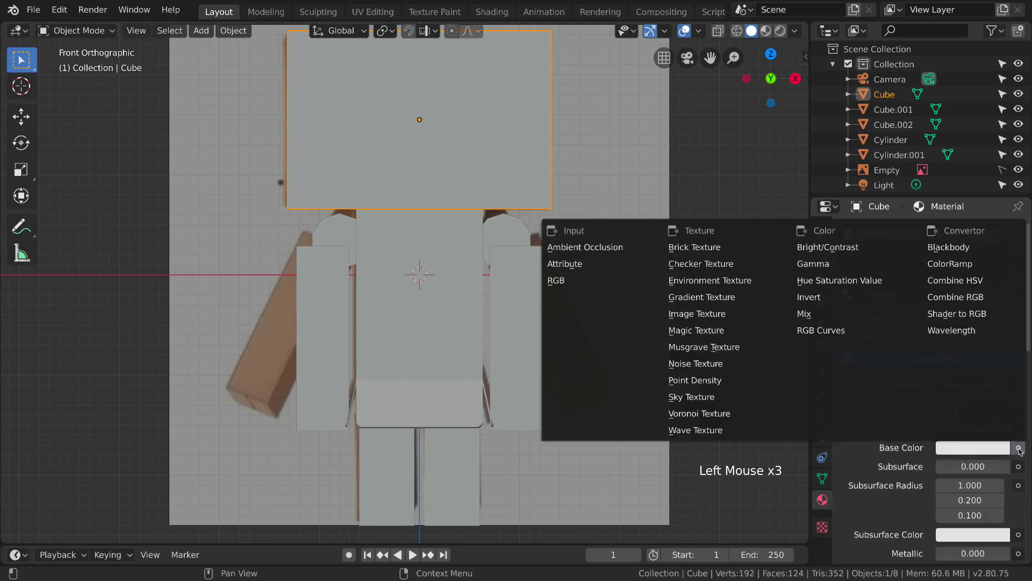
pyautogui.click(698, 314)
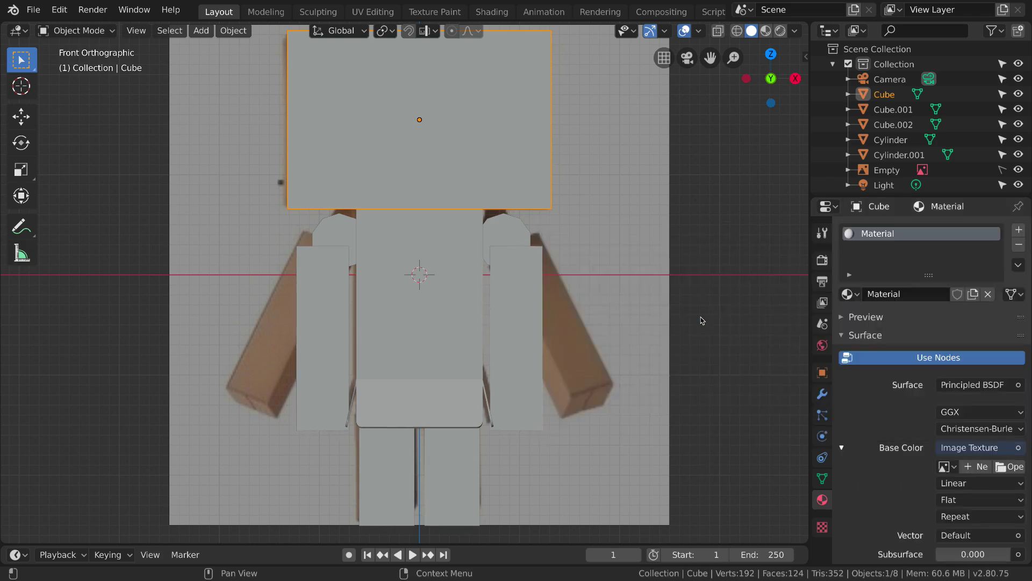
# - Load AWESOME-HEAD-TEXTURE.png from the AWESOME DANBOARD folder on the Desktop into the head's texture and show the viewport with material shading
pyautogui.click(1011, 467)
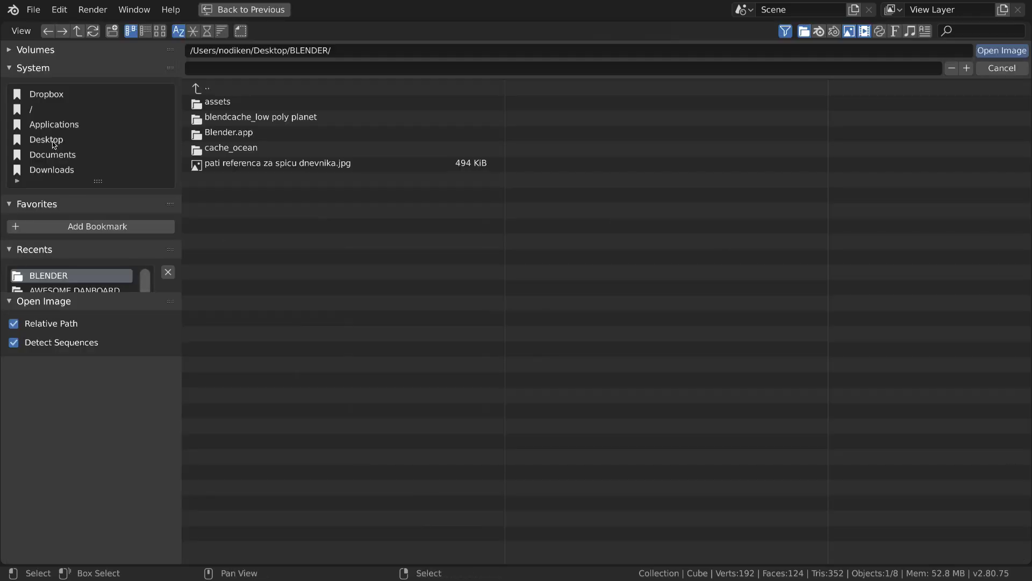
pyautogui.click(52, 142)
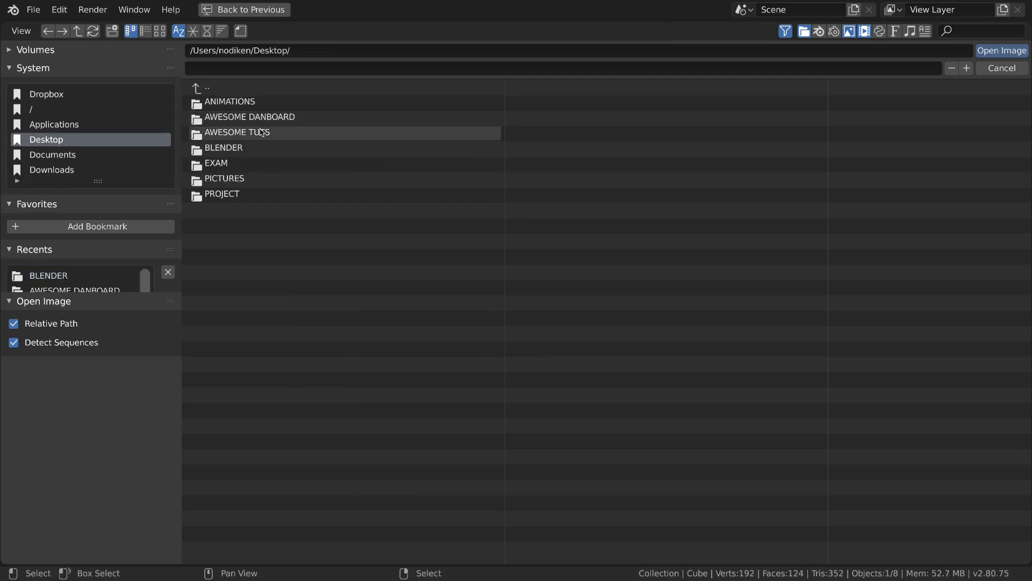
pyautogui.click(257, 117)
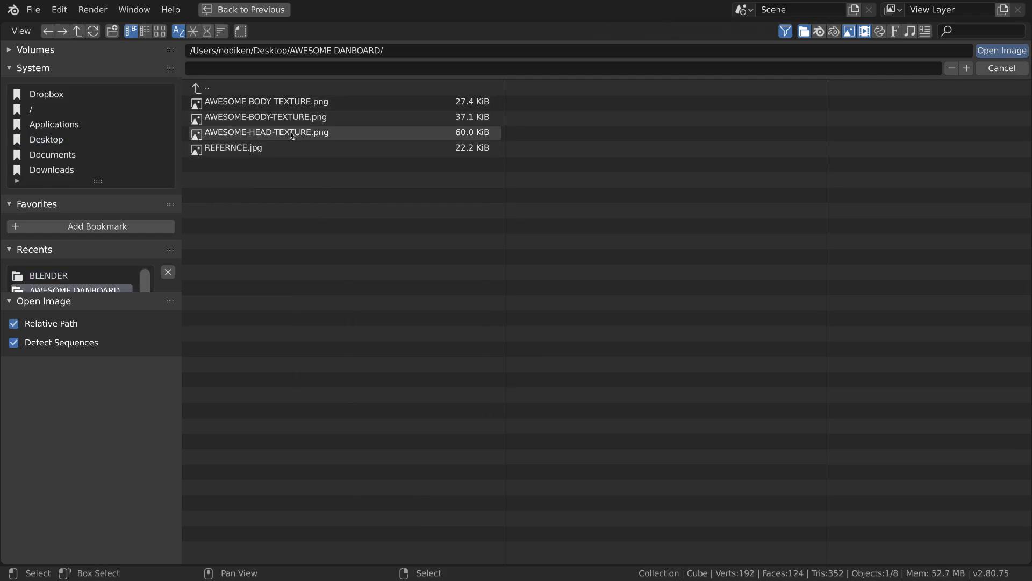
pyautogui.click(278, 136)
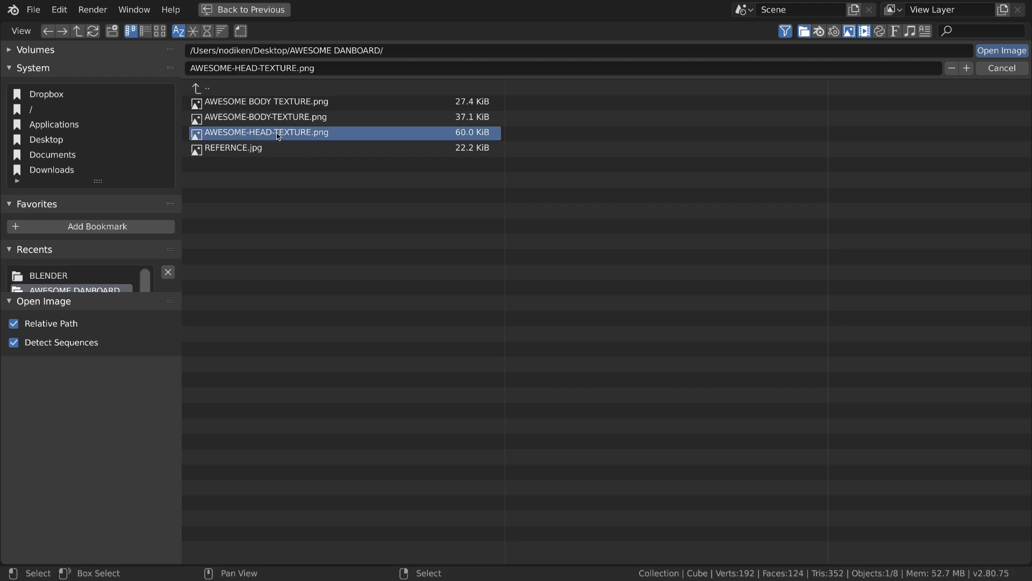
pyautogui.click(993, 54)
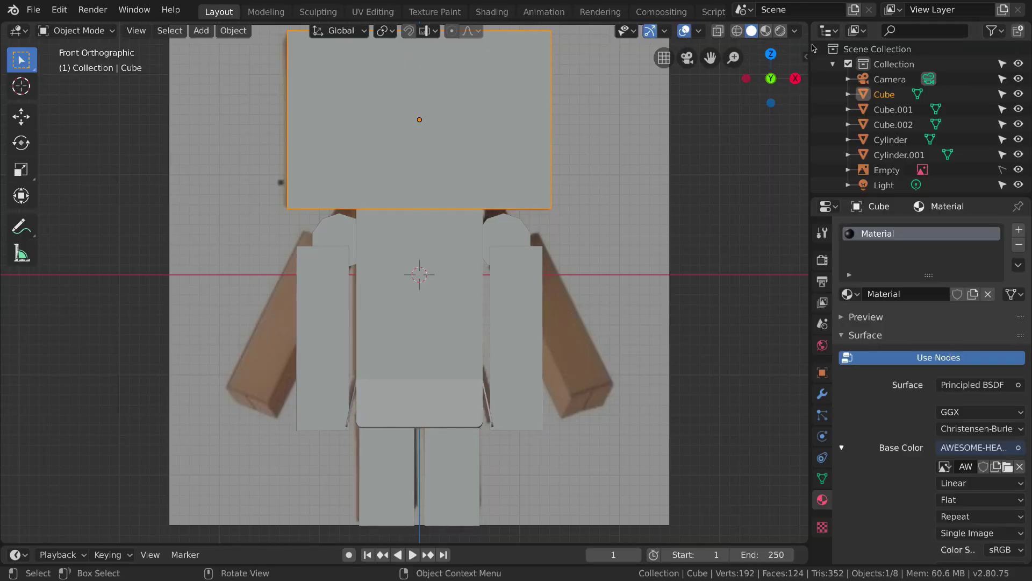
pyautogui.click(765, 31)
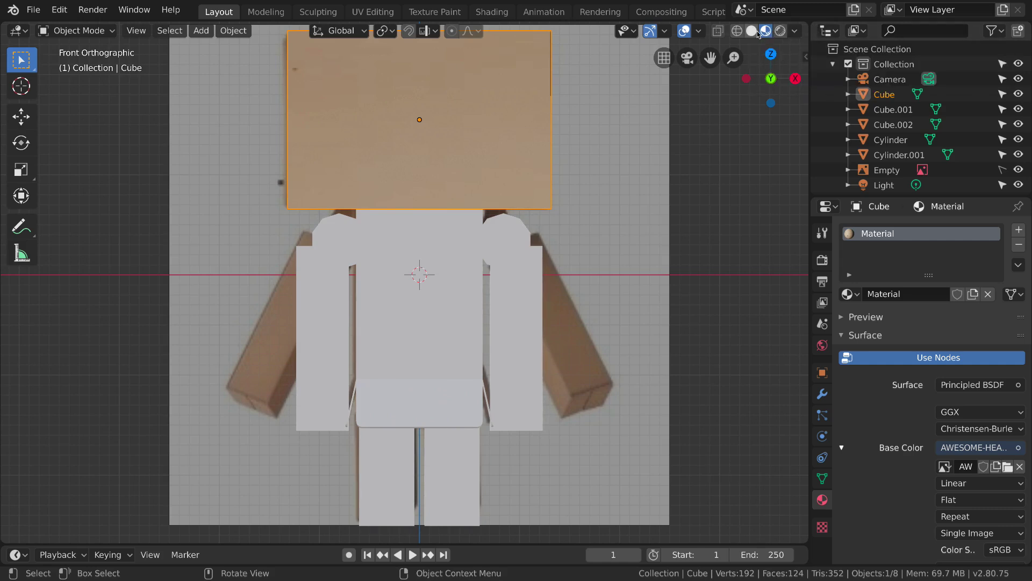
# - Unwrap the whole head cube with Smart UV Project, using an island margin of 0.03
pyautogui.moveTo(430, 93); pyautogui.dragTo(468, 150, button='middle')
pyautogui.scroll(-6, 468, 150)
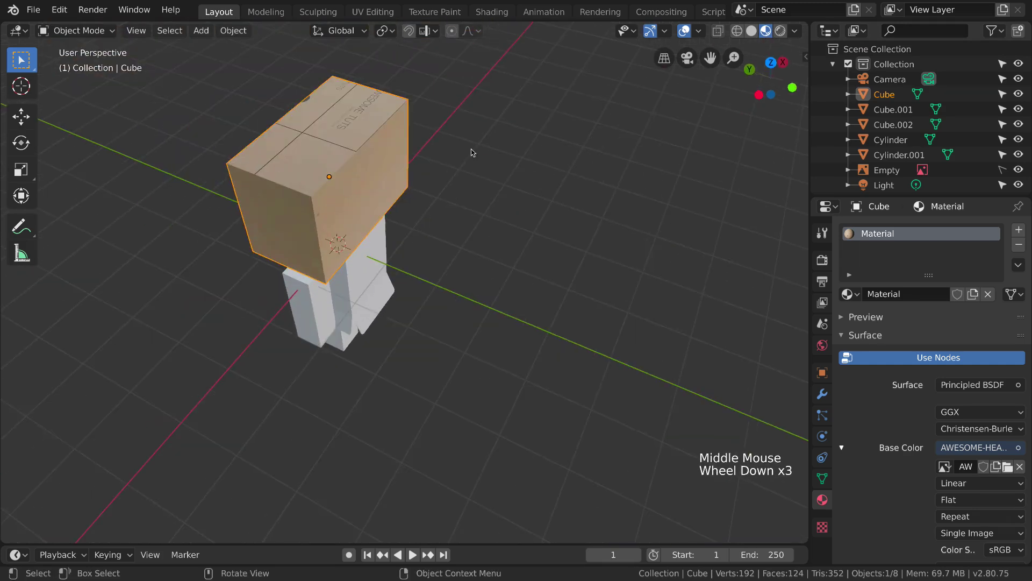
pyautogui.keyDown('shift'); pyautogui.moveTo(356, 173); pyautogui.dragTo(465, 257, button='middle'); pyautogui.keyUp('shift')
pyautogui.scroll(5, 555, 280)
pyautogui.keyDown('shift'); pyautogui.moveTo(555, 280); pyautogui.dragTo(494, 271, button='middle'); pyautogui.keyUp('shift')
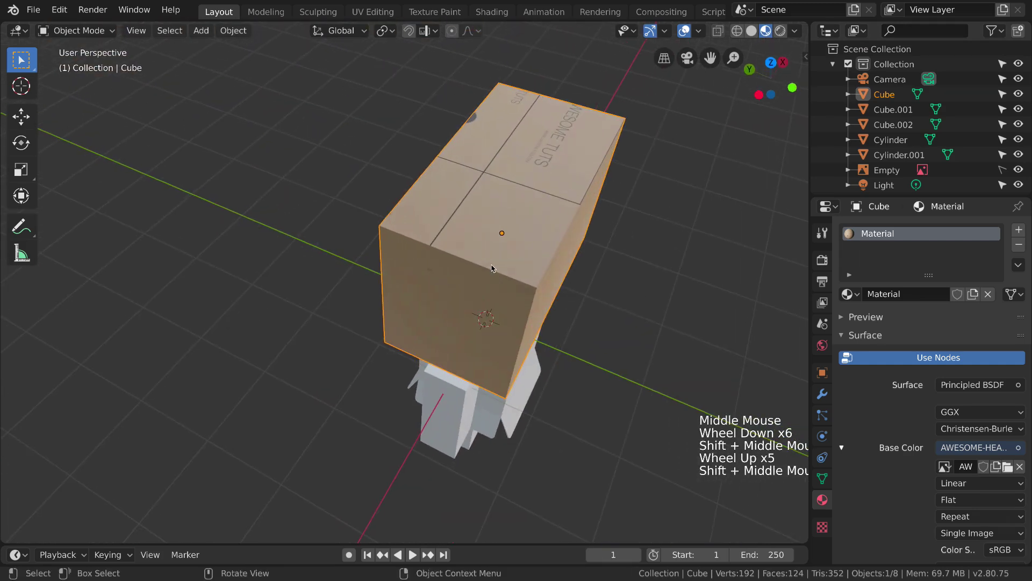
pyautogui.press('Tab')
pyautogui.press('Tab')
pyautogui.press('Tab')
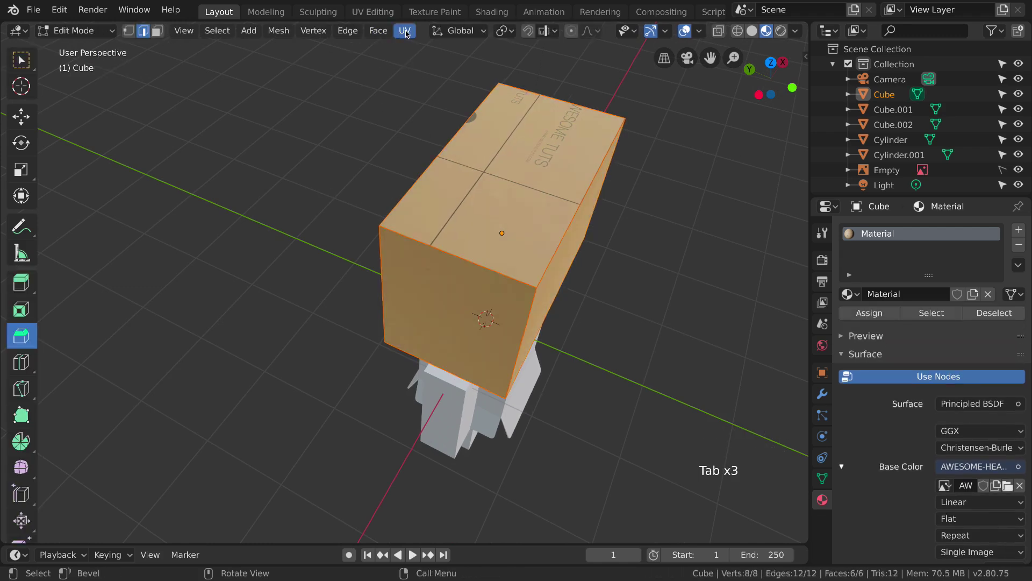
pyautogui.click(407, 33)
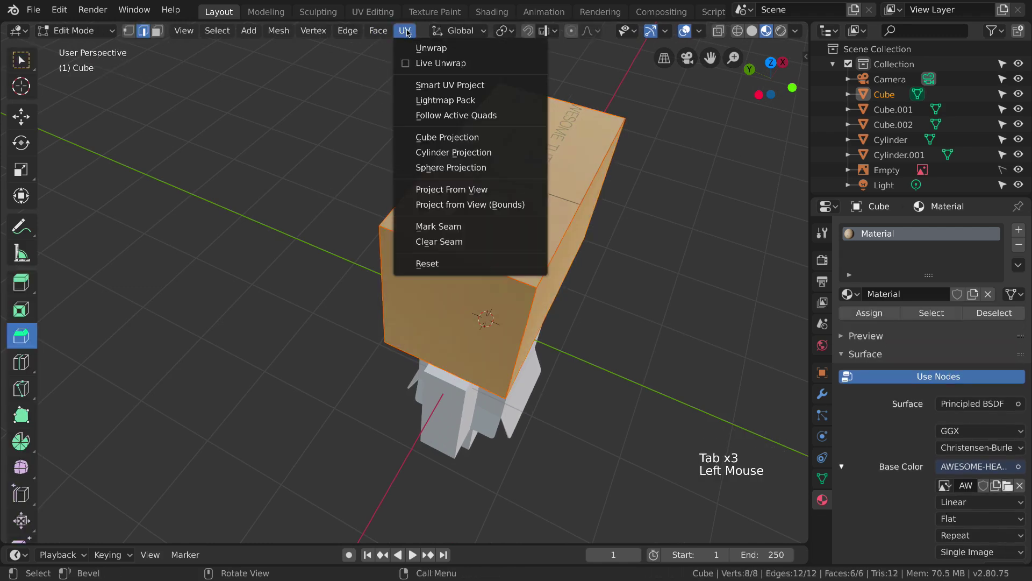
pyautogui.click(441, 86)
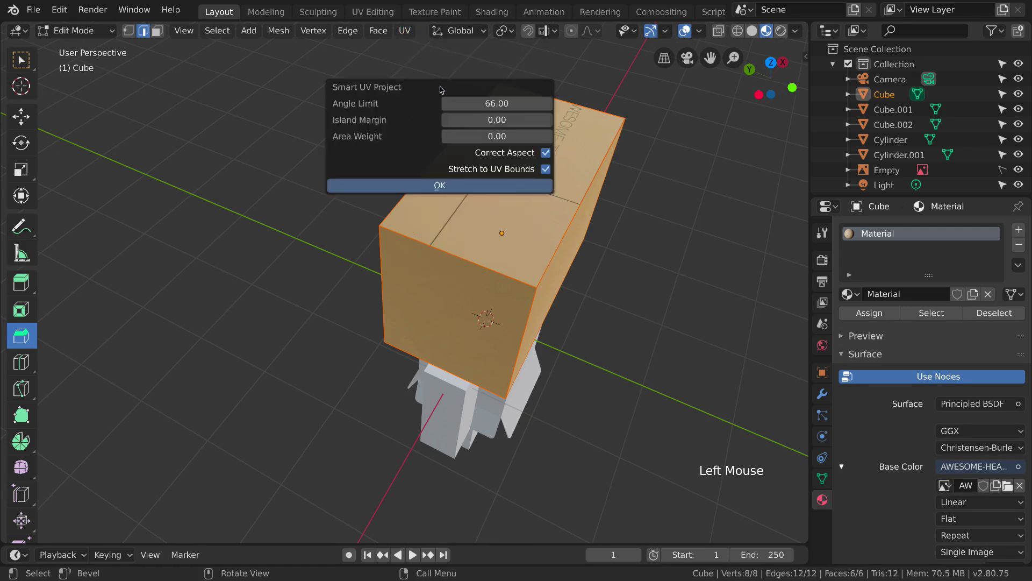
pyautogui.click(548, 120)
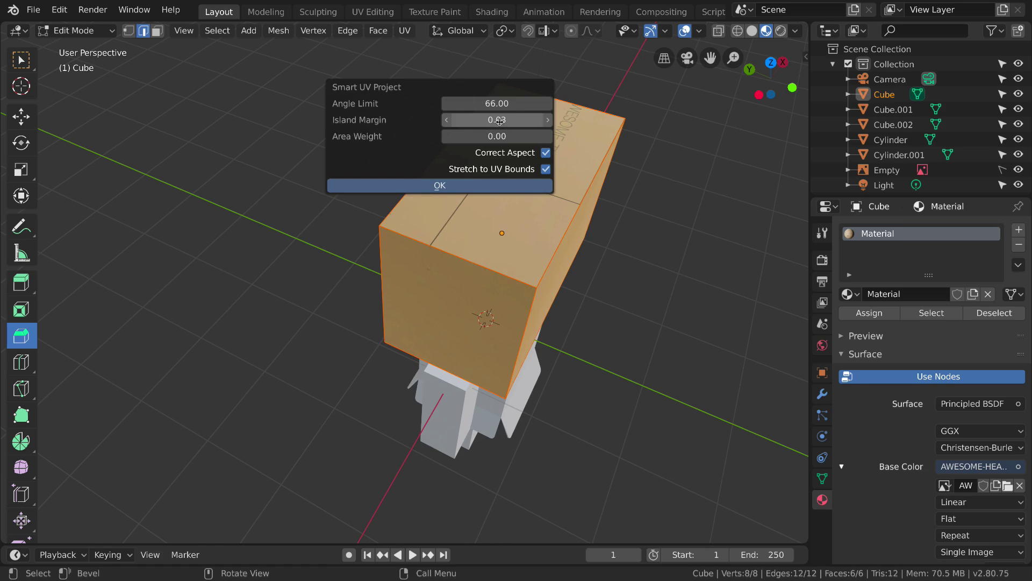
pyautogui.click(420, 186)
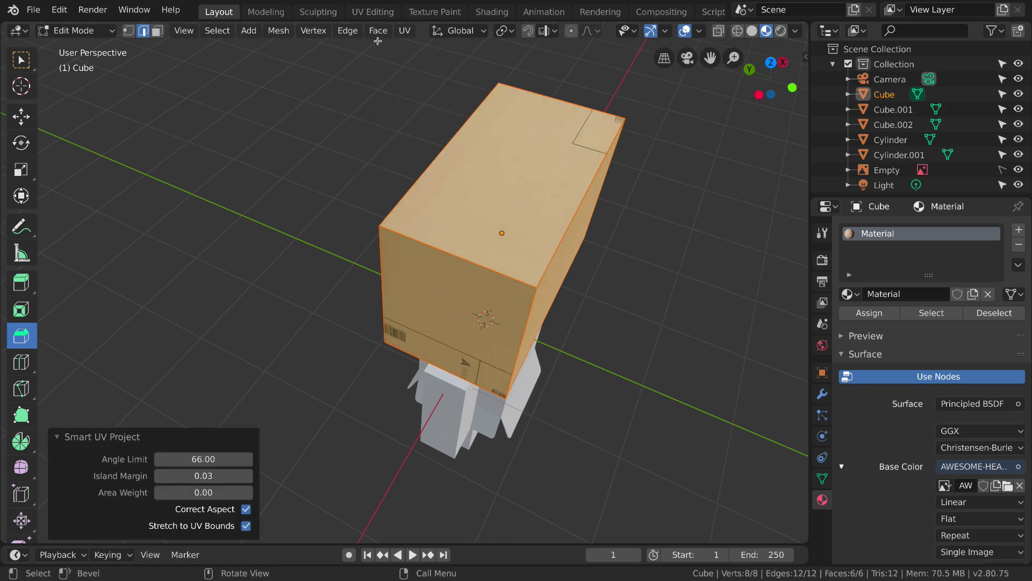
# - In the UV Editing workspace, select the third island of the bottom row and move it over the printed face of the texture
pyautogui.click(363, 12)
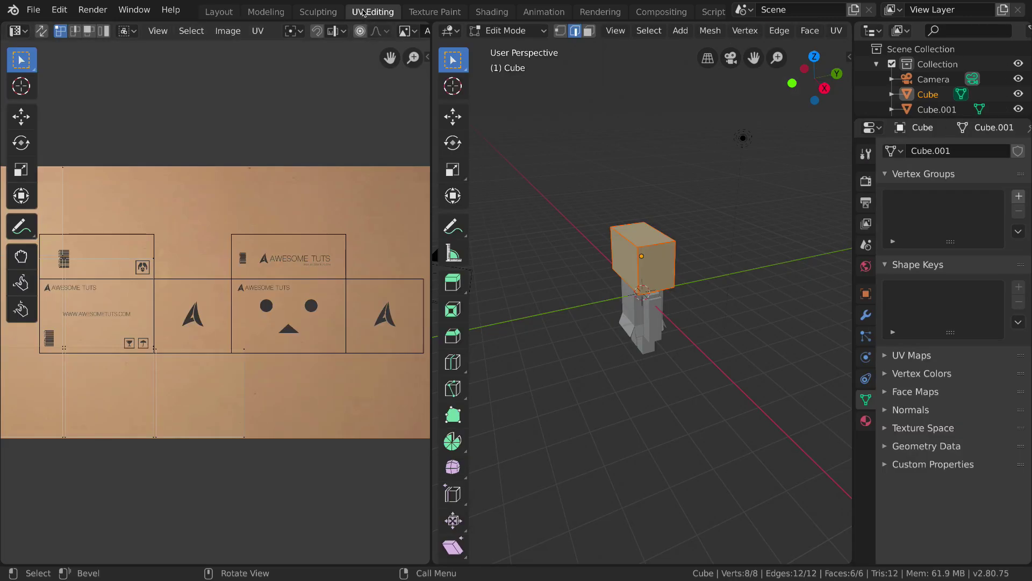
pyautogui.moveTo(175, 270); pyautogui.dragTo(260, 223, button='middle')
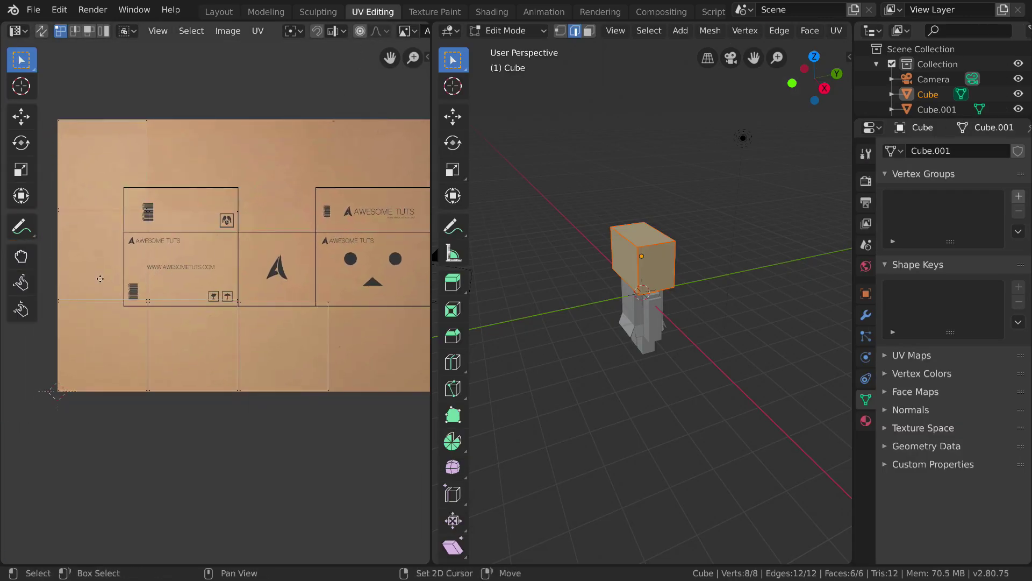
pyautogui.moveTo(99, 282); pyautogui.dragTo(157, 307, button='middle')
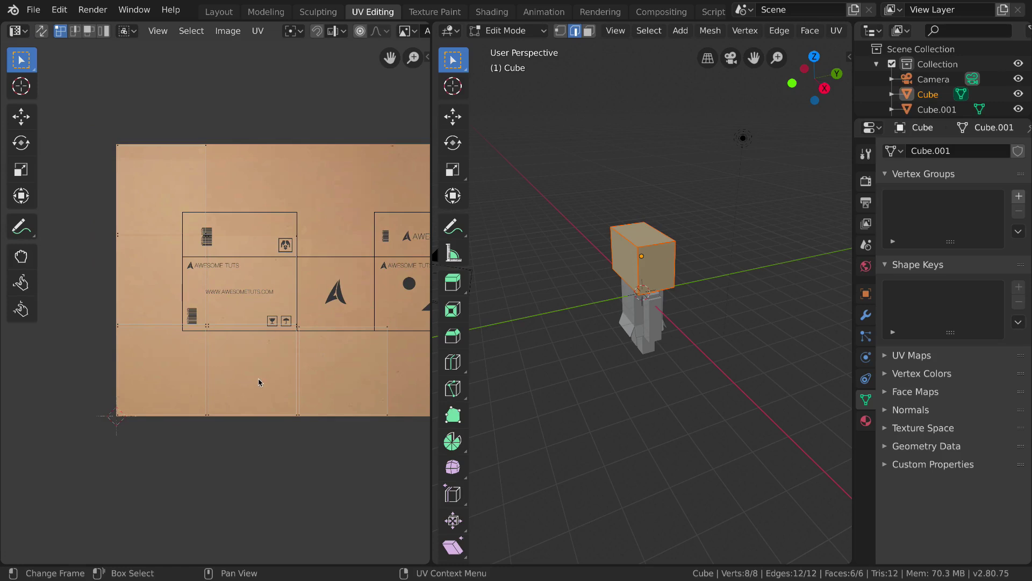
pyautogui.keyDown('shift'); pyautogui.moveTo(355, 369); pyautogui.dragTo(295, 331, button='middle'); pyautogui.keyUp('shift')
pyautogui.moveTo(340, 267); pyautogui.dragTo(274, 351)
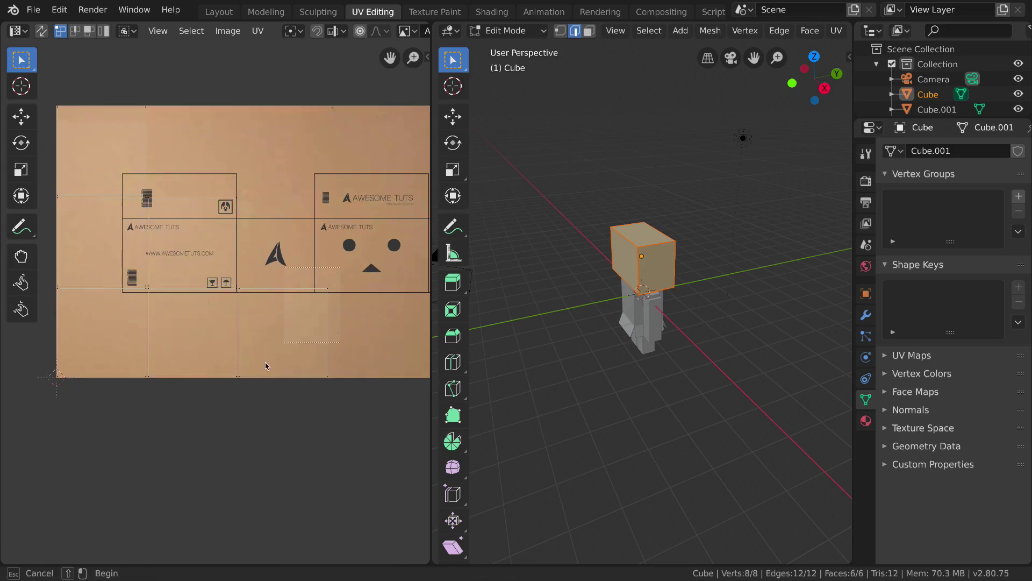
pyautogui.moveTo(239, 397); pyautogui.dragTo(242, 392)
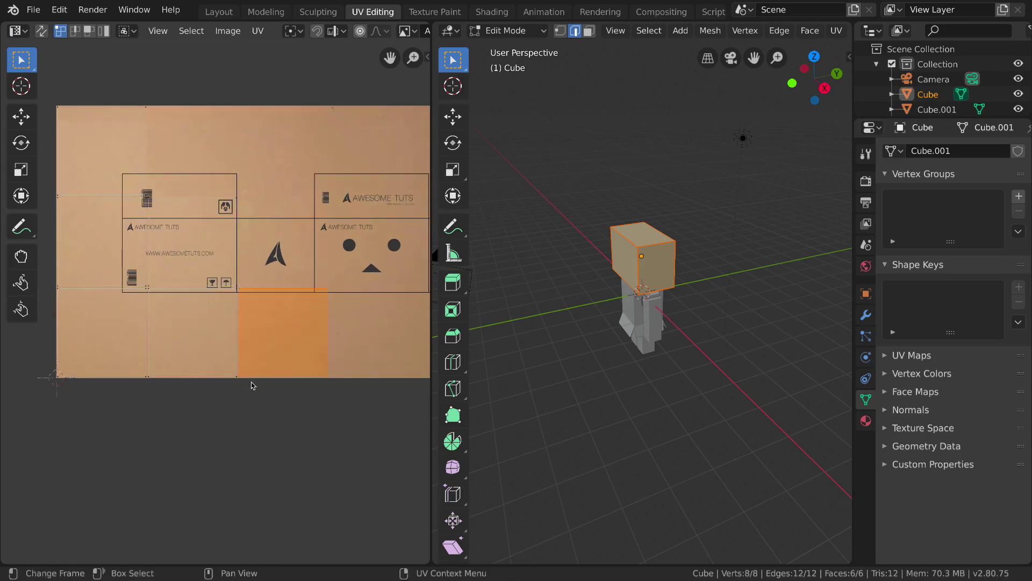
pyautogui.keyDown('shift'); pyautogui.moveTo(330, 311); pyautogui.dragTo(208, 295, button='middle'); pyautogui.keyUp('shift')
pyautogui.press('g')
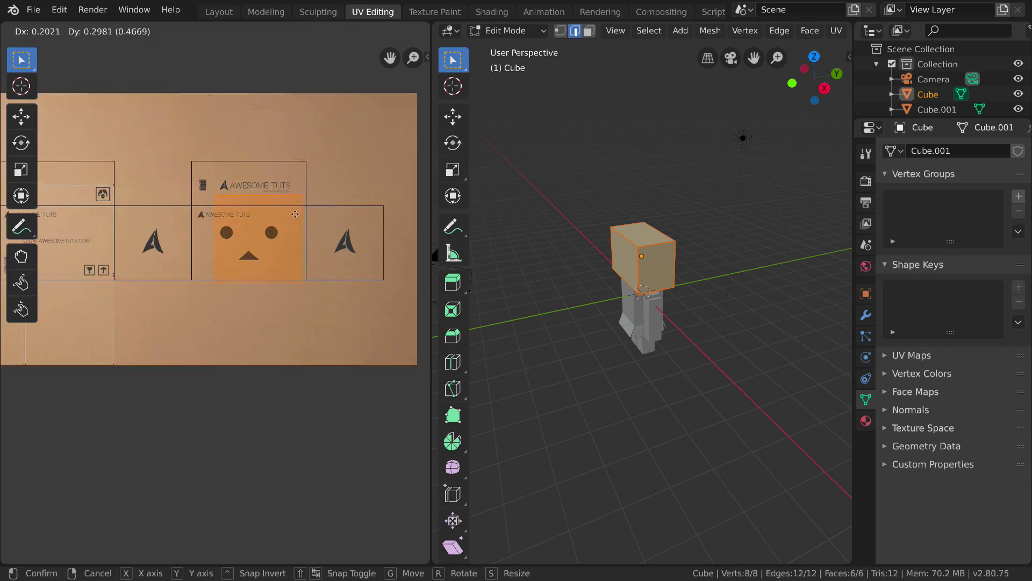
pyautogui.click(299, 219)
# - Show the UV Editing 3D view with material shading and view the head's underside close up
pyautogui.moveTo(492, 236); pyautogui.dragTo(666, 233, button='middle')
pyautogui.scroll(-12, 766, 30)
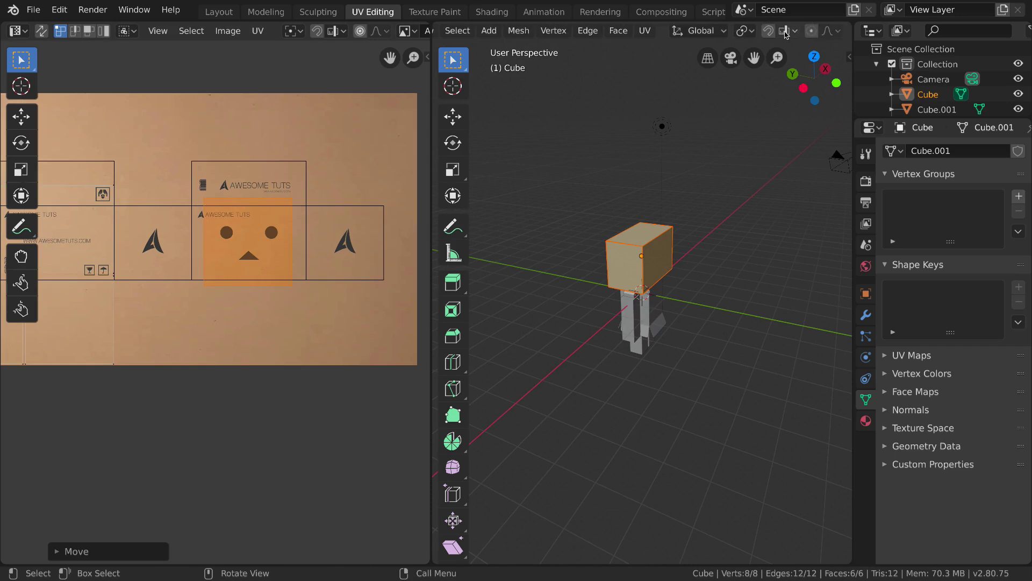
pyautogui.scroll(-6, 794, 33)
pyautogui.click(810, 31)
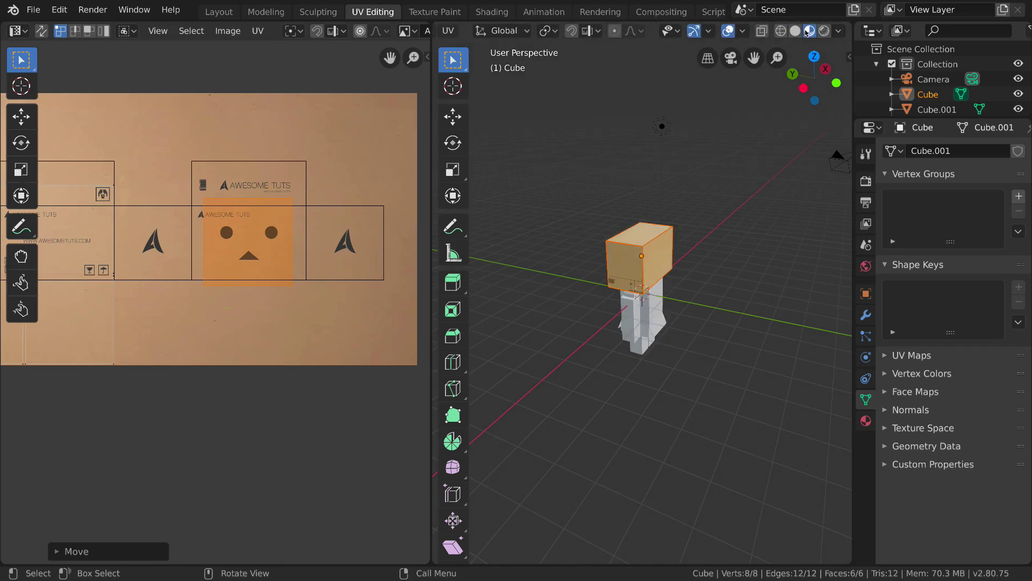
pyautogui.moveTo(720, 198); pyautogui.dragTo(629, 141, button='middle')
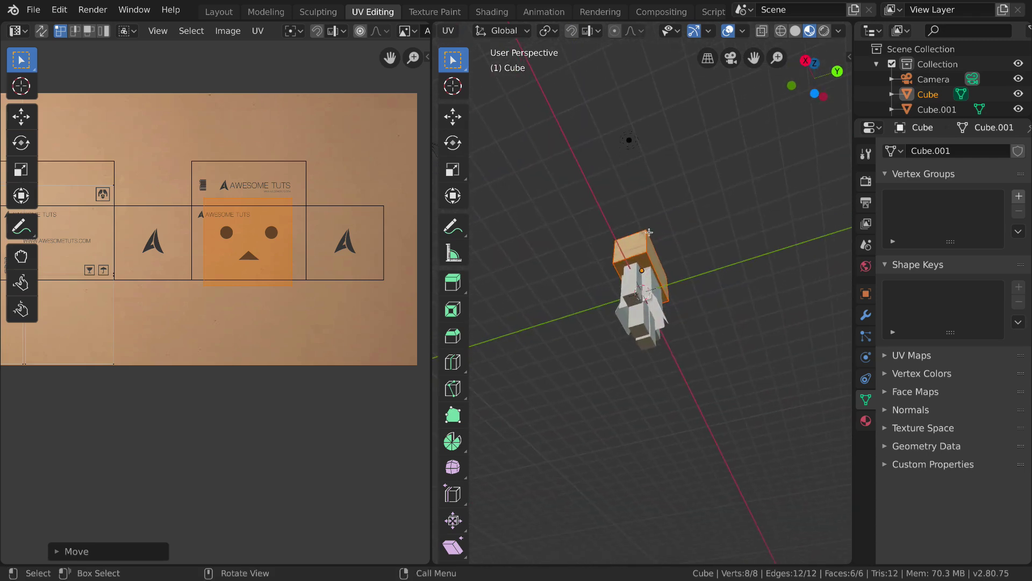
pyautogui.scroll(5, 658, 260)
pyautogui.keyDown('shift'); pyautogui.moveTo(531, 250); pyautogui.dragTo(549, 274, button='middle'); pyautogui.keyUp('shift')
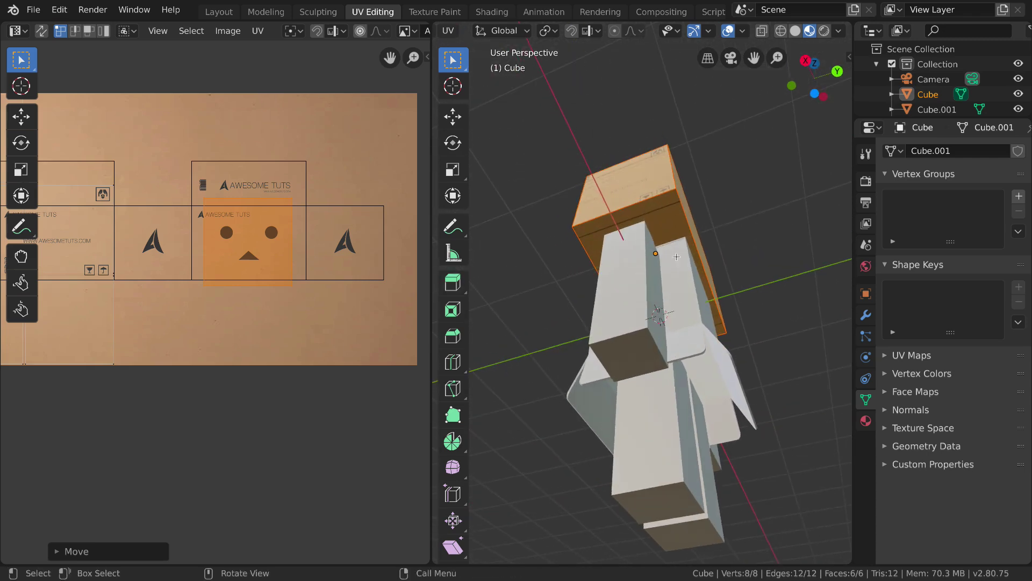
pyautogui.moveTo(219, 255); pyautogui.dragTo(281, 290, button='middle')
pyautogui.press('g')
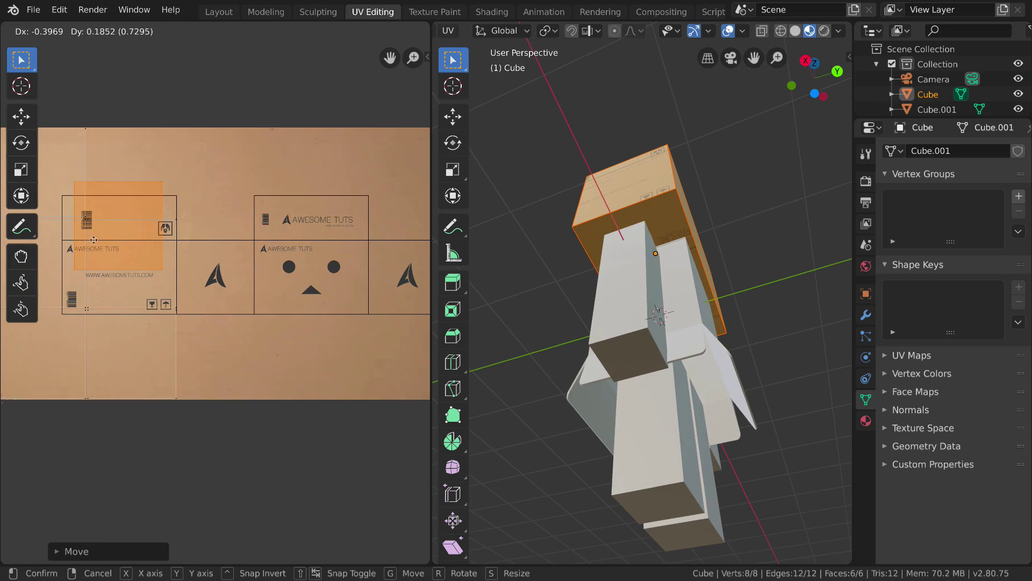
pyautogui.click(91, 239)
pyautogui.moveTo(78, 218); pyautogui.dragTo(195, 245, button='middle')
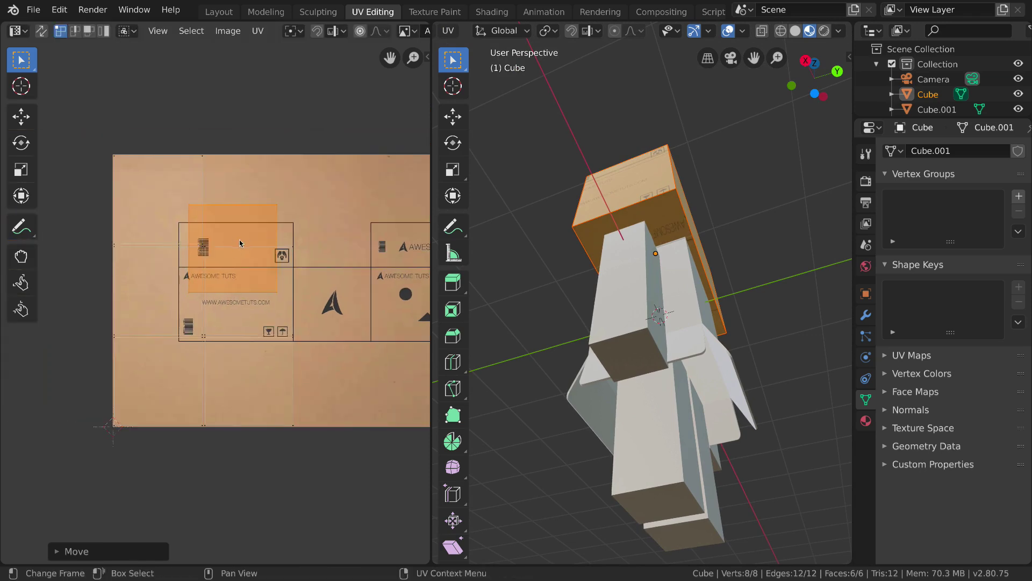
pyautogui.scroll(3, 250, 243)
pyautogui.press('s')
pyautogui.press('y')
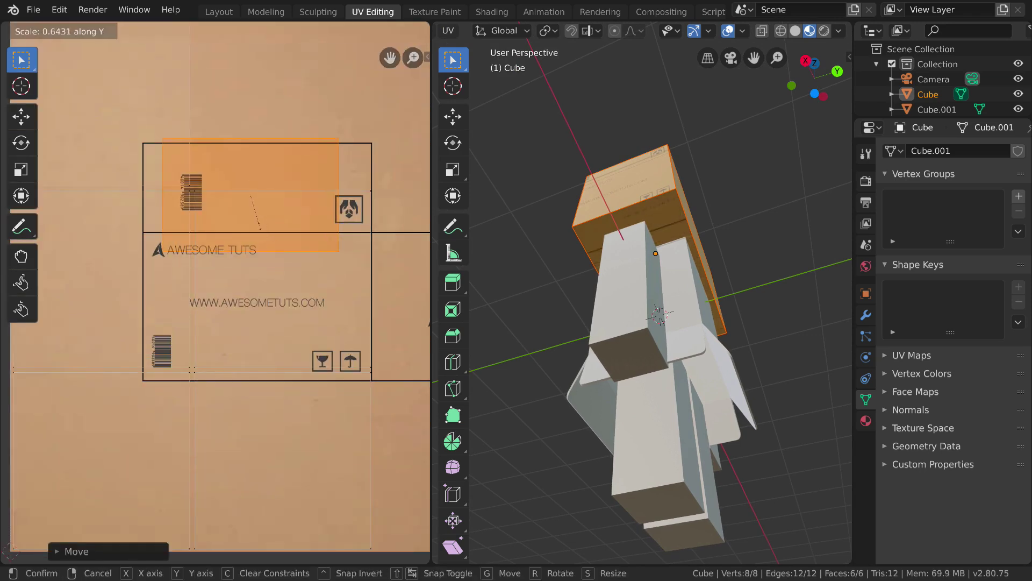
pyautogui.click(256, 217)
pyautogui.press('g')
pyautogui.click(259, 213)
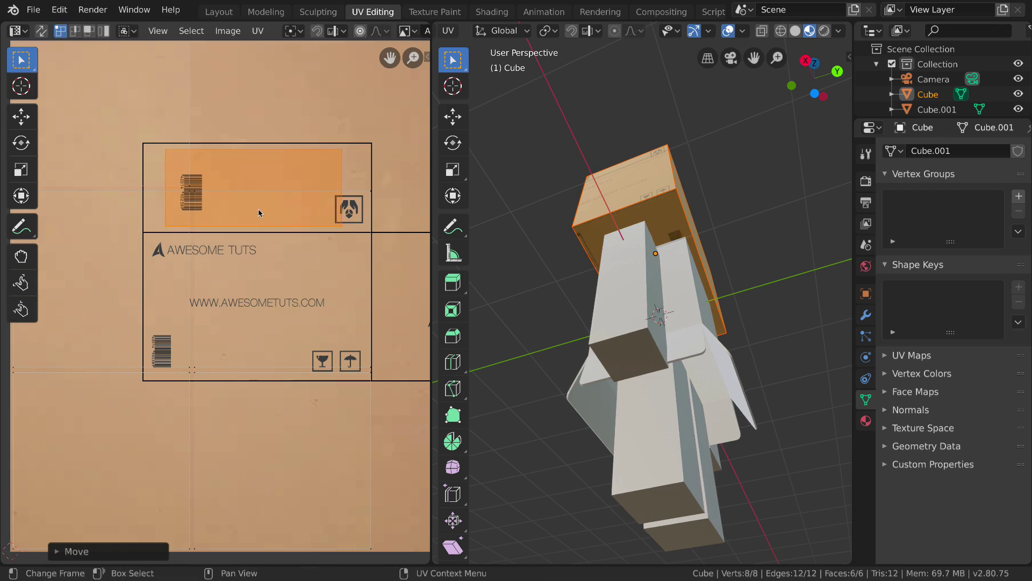
# - Widen the island along X, center it, and rescale it along Y to match the barcode panel's outline
pyautogui.press('s')
pyautogui.press('x')
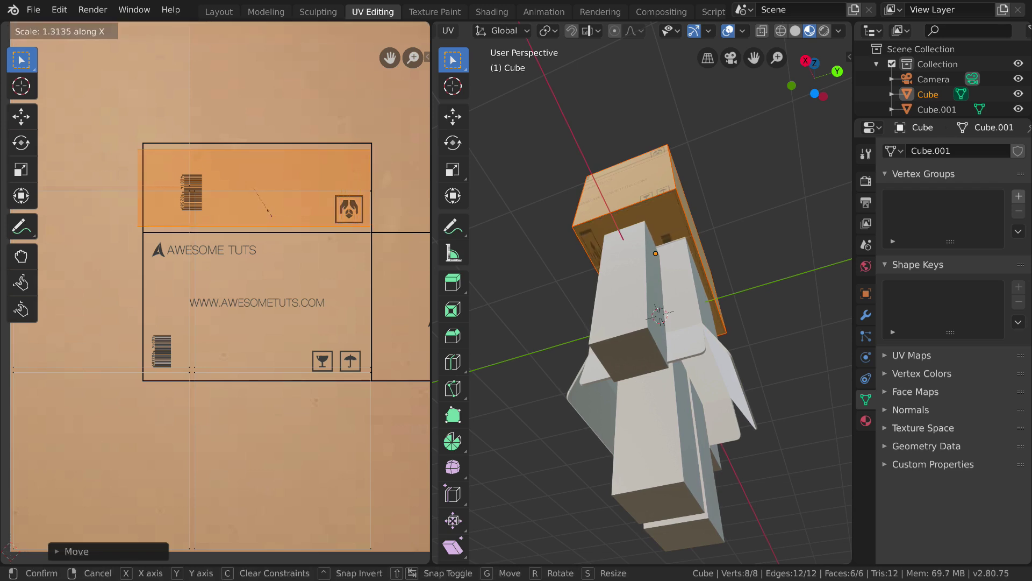
pyautogui.click(266, 213)
pyautogui.press('g')
pyautogui.click(271, 214)
pyautogui.press('s')
pyautogui.press('y')
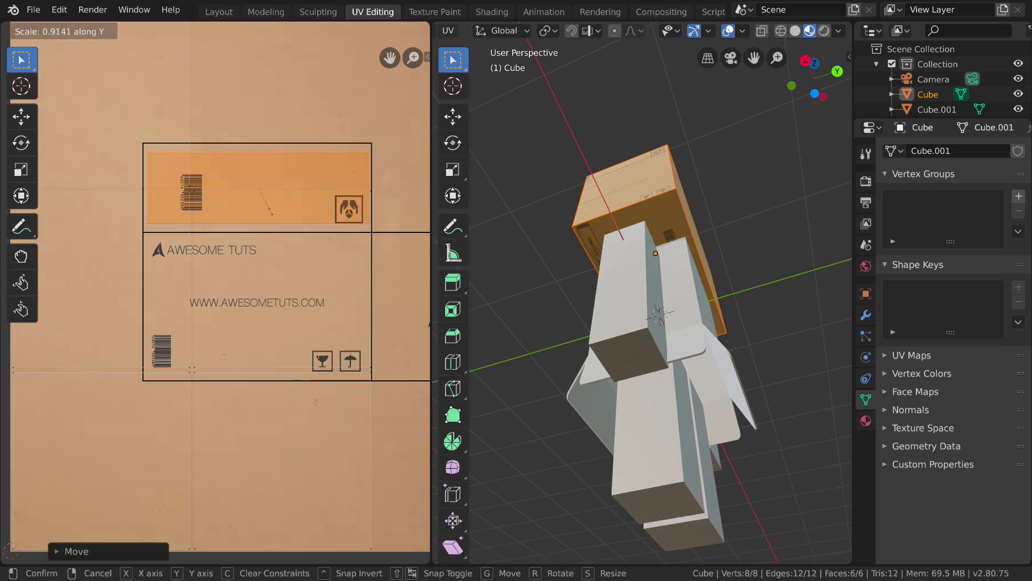
pyautogui.click(272, 217)
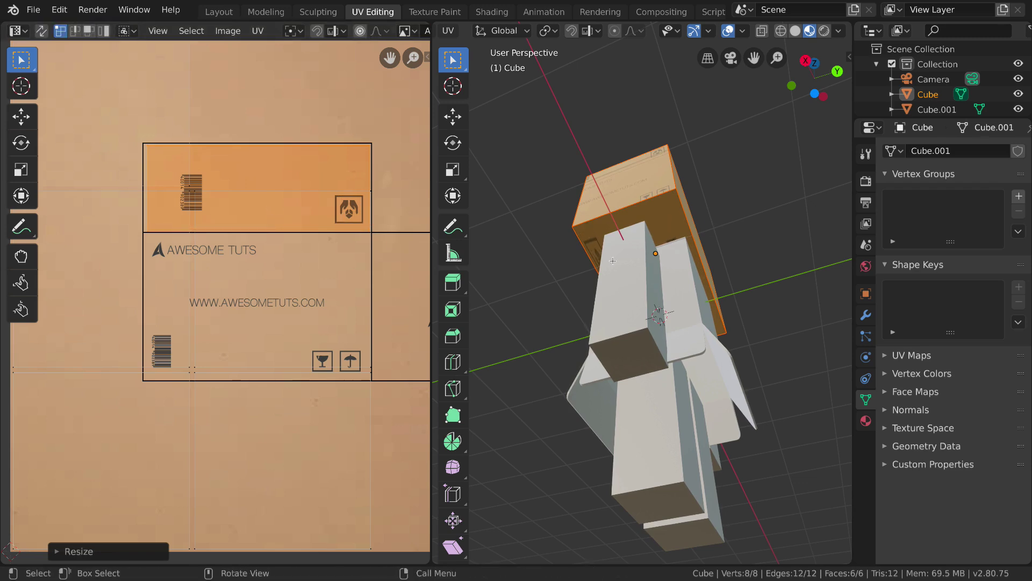
# - Rotate the island about 90 degrees and rescale it along Y and X to fill the barcode panel again
pyautogui.keyDown('shift'); pyautogui.moveTo(583, 263); pyautogui.dragTo(643, 289, button='middle'); pyautogui.keyUp('shift')
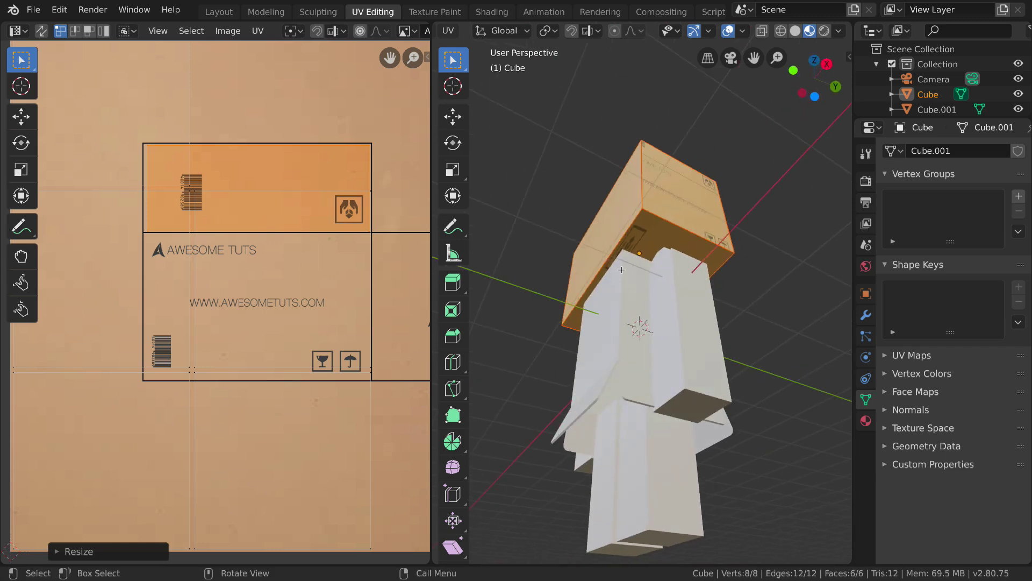
pyautogui.press('r')
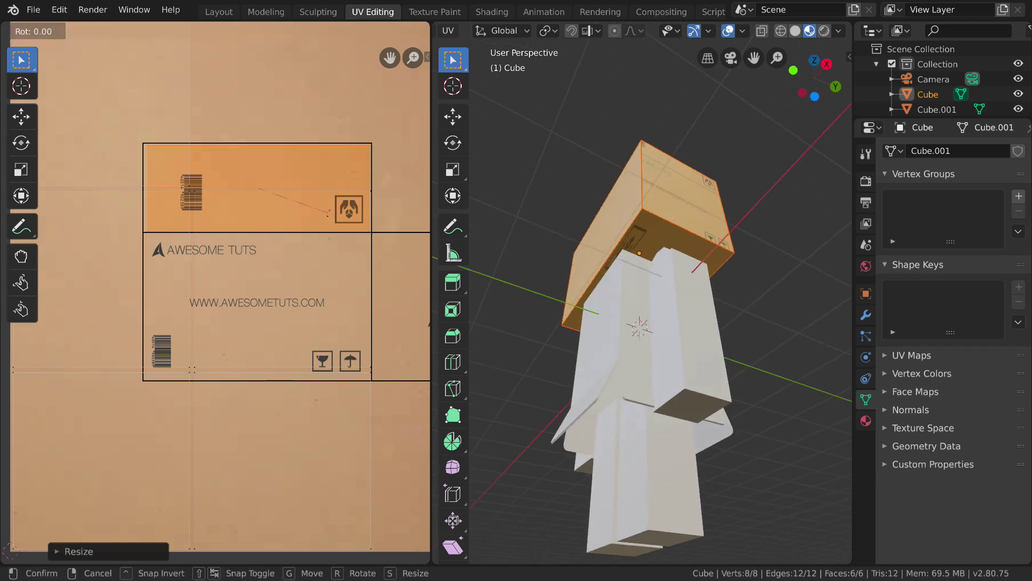
pyautogui.click(247, 292)
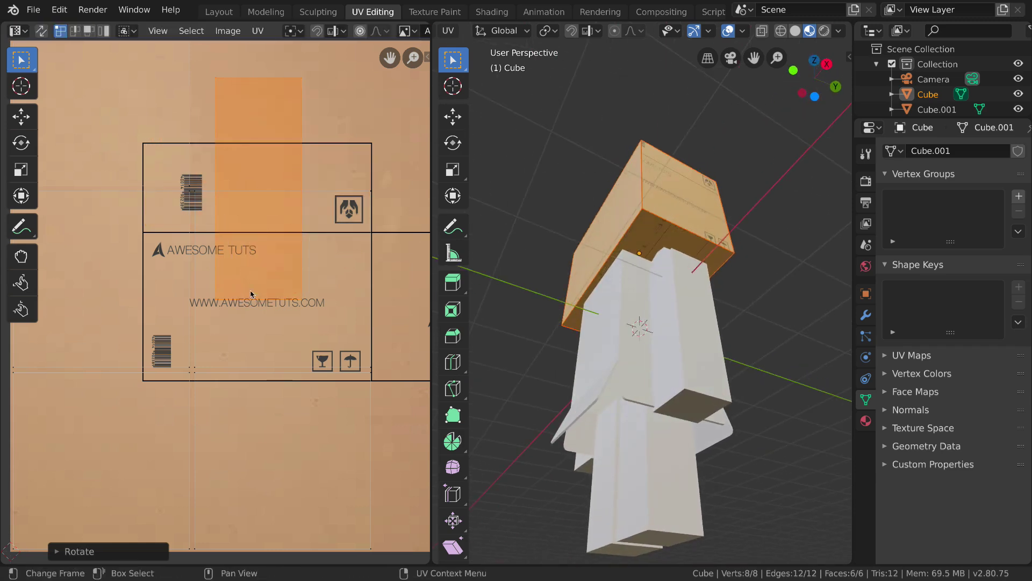
pyautogui.press('s')
pyautogui.press('y')
pyautogui.click(285, 218)
pyautogui.press('s')
pyautogui.press('x')
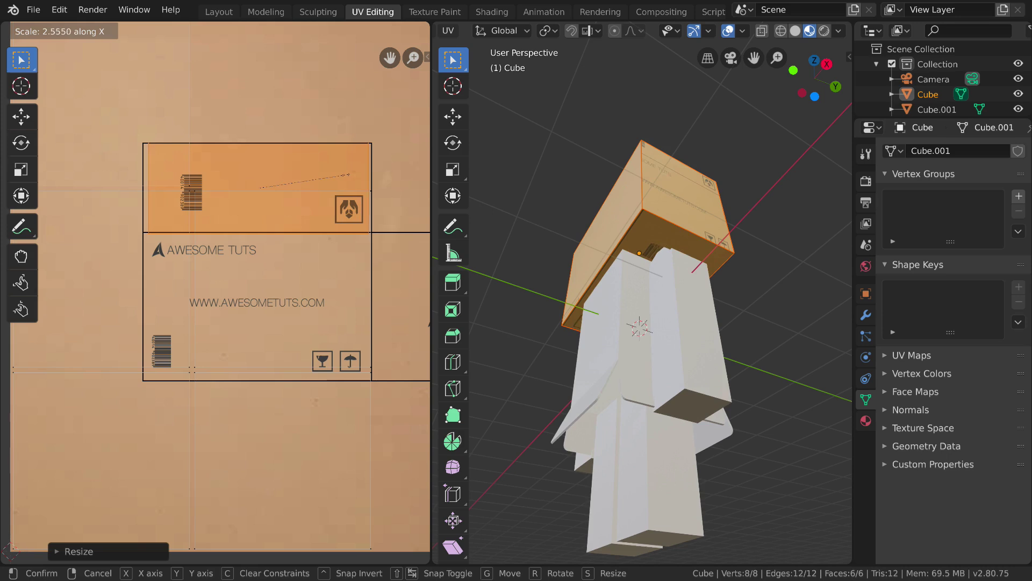
pyautogui.click(352, 175)
# - Fine-tune the island's scale along Y and its position so its edges line up with the barcode panel's outline
pyautogui.press('s')
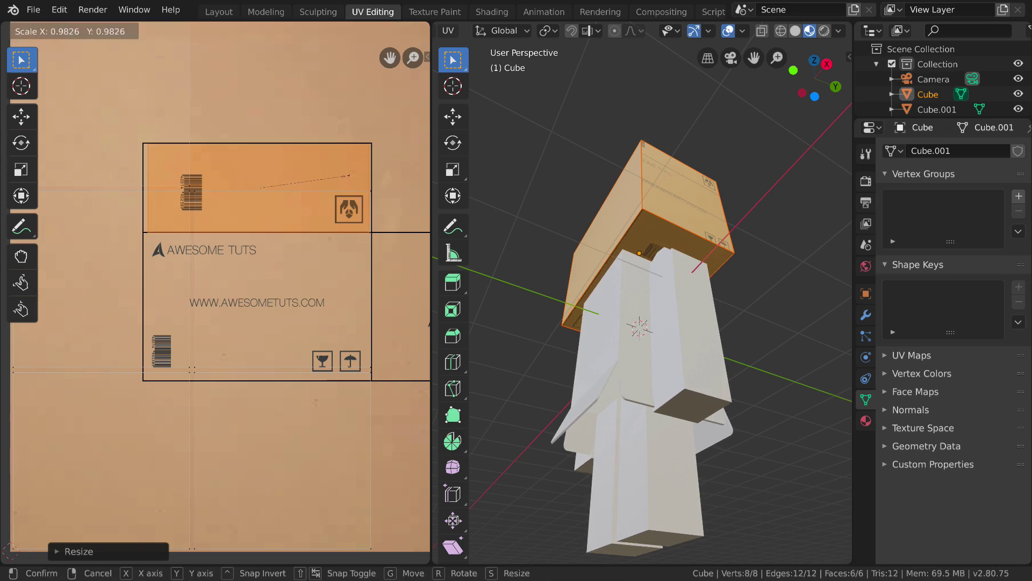
pyautogui.rightClick(349, 175)
pyautogui.press('s')
pyautogui.press('y')
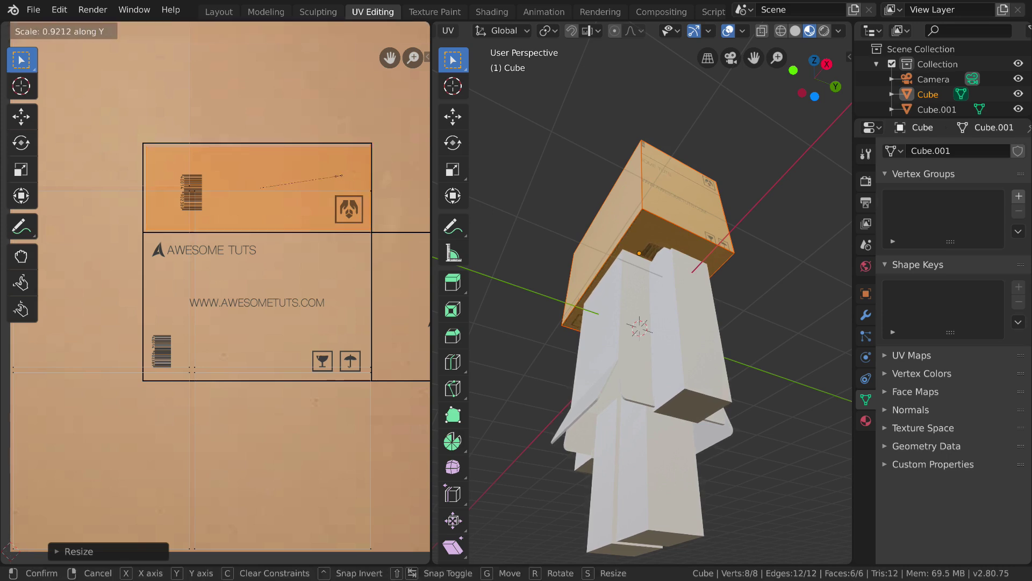
pyautogui.click(341, 176)
pyautogui.press('g')
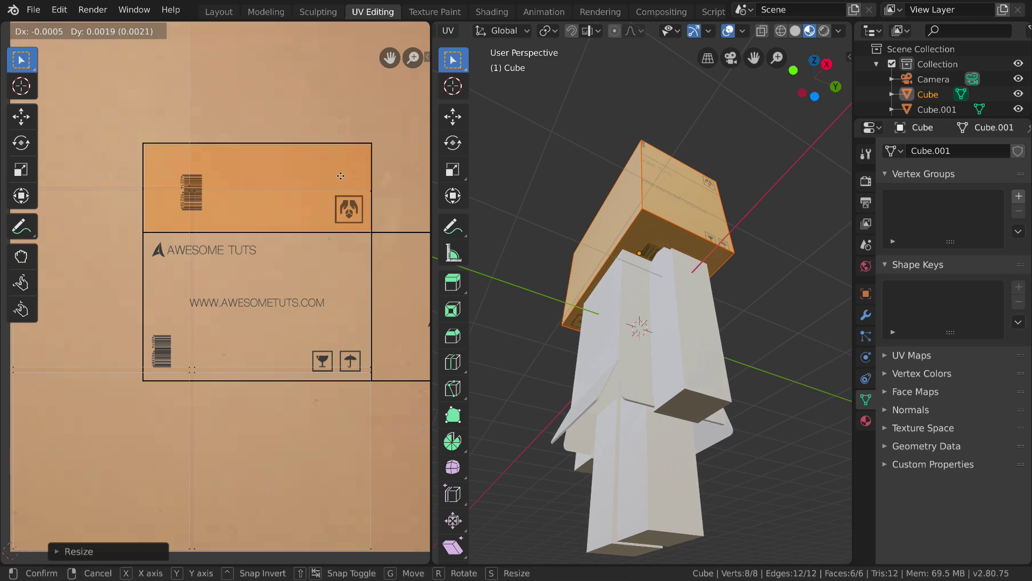
pyautogui.click(339, 177)
pyautogui.scroll(-3, 343, 294)
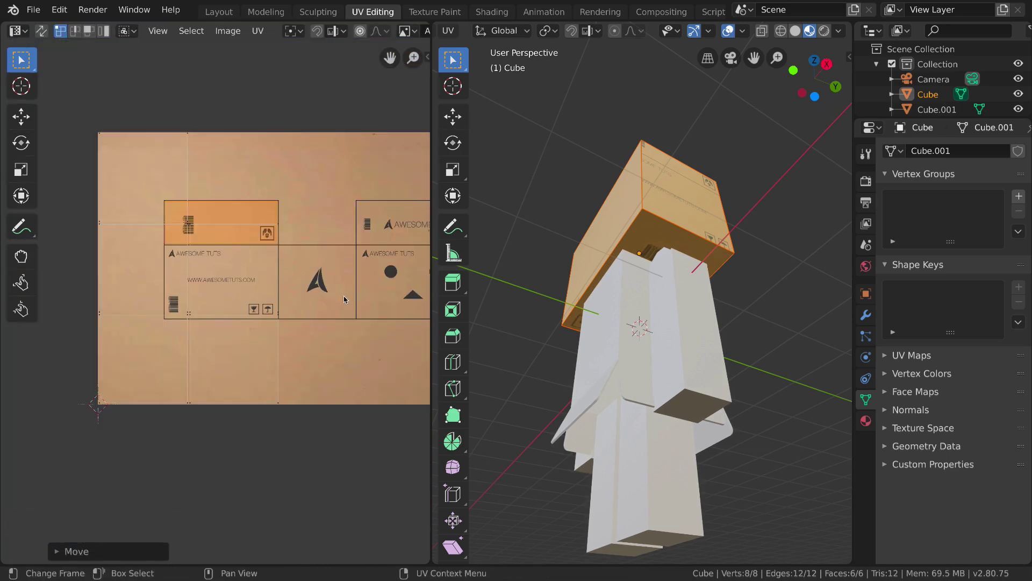
pyautogui.moveTo(283, 321); pyautogui.dragTo(262, 328)
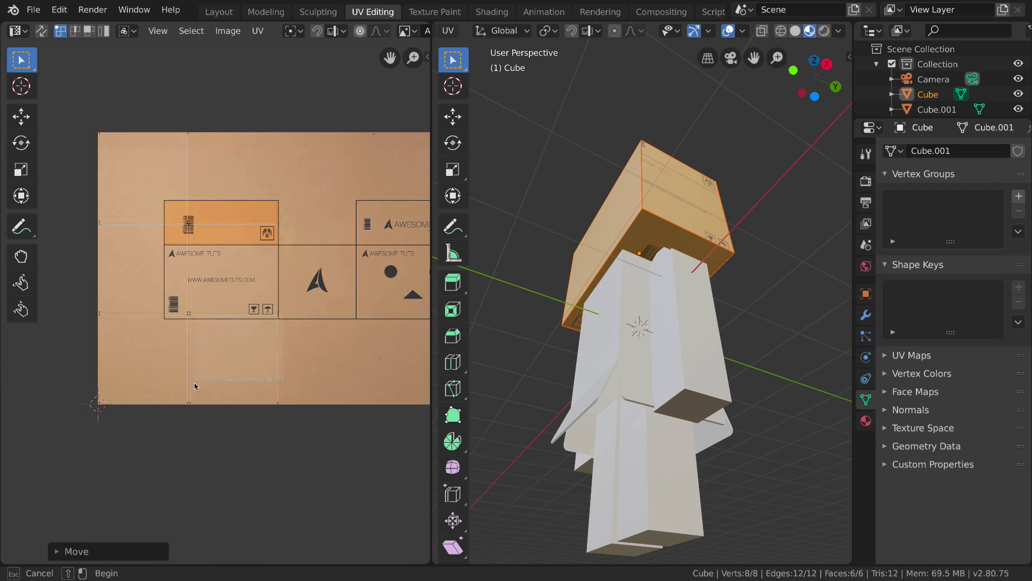
pyautogui.moveTo(190, 402); pyautogui.dragTo(189, 402)
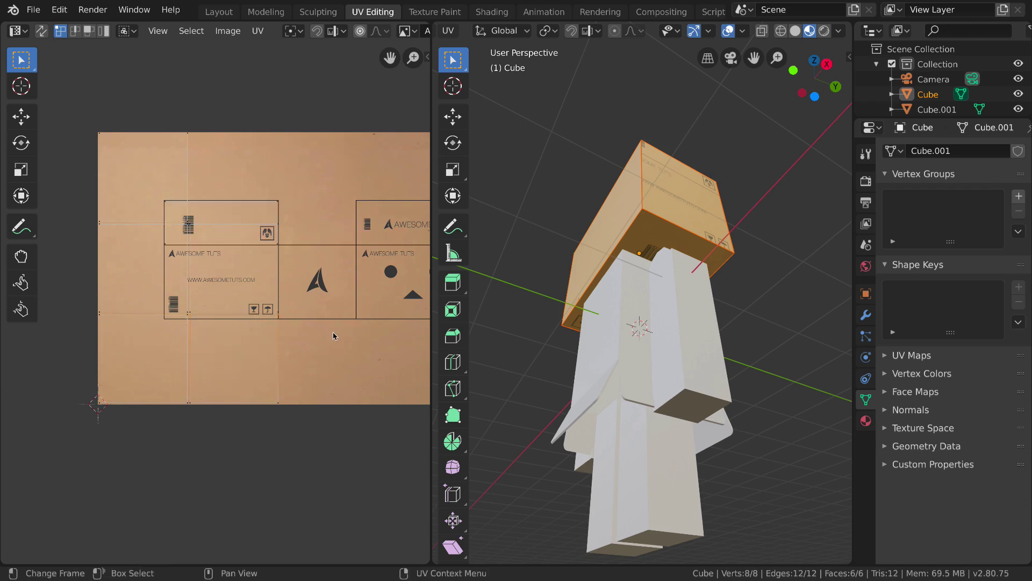
pyautogui.keyDown('shift'); pyautogui.moveTo(333, 336); pyautogui.dragTo(248, 361, button='middle'); pyautogui.keyUp('shift')
pyautogui.press('g')
pyautogui.rightClick(295, 342)
pyautogui.moveTo(218, 453); pyautogui.dragTo(166, 435)
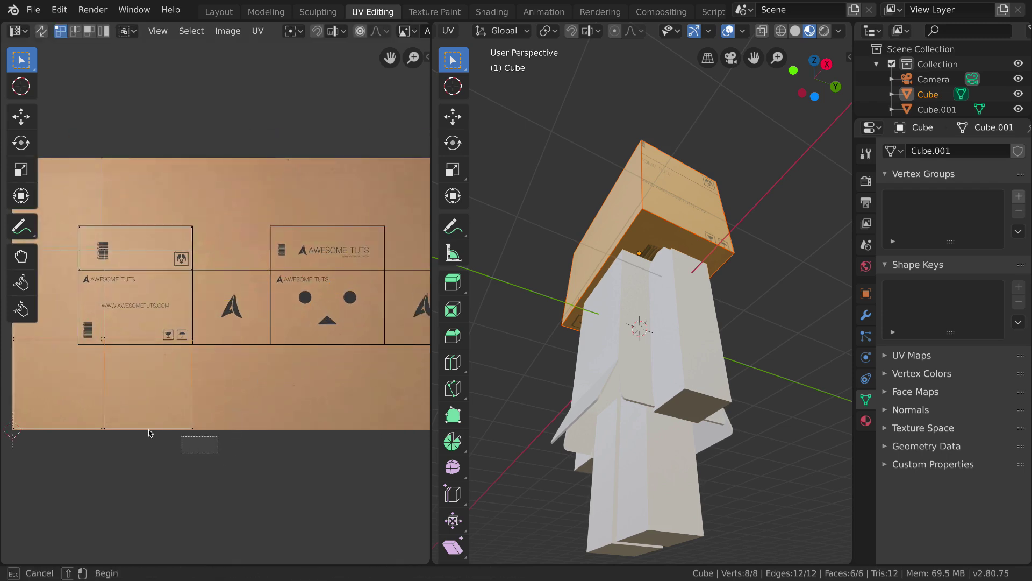
pyautogui.moveTo(104, 413); pyautogui.dragTo(104, 414)
pyautogui.scroll(3, 110, 422)
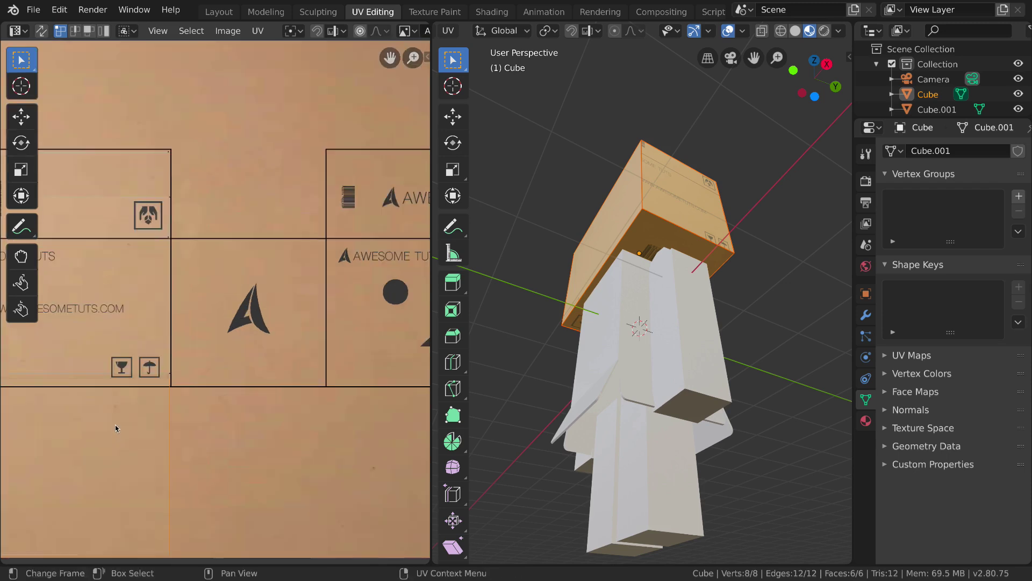
pyautogui.keyDown('shift'); pyautogui.click(102, 442); pyautogui.keyUp('shift')
pyautogui.keyDown('shift'); pyautogui.moveTo(321, 295); pyautogui.dragTo(213, 316, button='middle'); pyautogui.keyUp('shift')
pyautogui.press('g')
pyautogui.click(354, 178)
pyautogui.moveTo(476, 173); pyautogui.dragTo(681, 247, button='middle')
pyautogui.moveTo(516, 218); pyautogui.dragTo(618, 235, button='middle')
pyautogui.scroll(-1, 635, 244)
pyautogui.keyDown('shift'); pyautogui.moveTo(199, 255); pyautogui.dragTo(329, 258, button='middle'); pyautogui.keyUp('shift')
pyautogui.press('g')
pyautogui.click(144, 238)
pyautogui.press('s')
pyautogui.press('y')
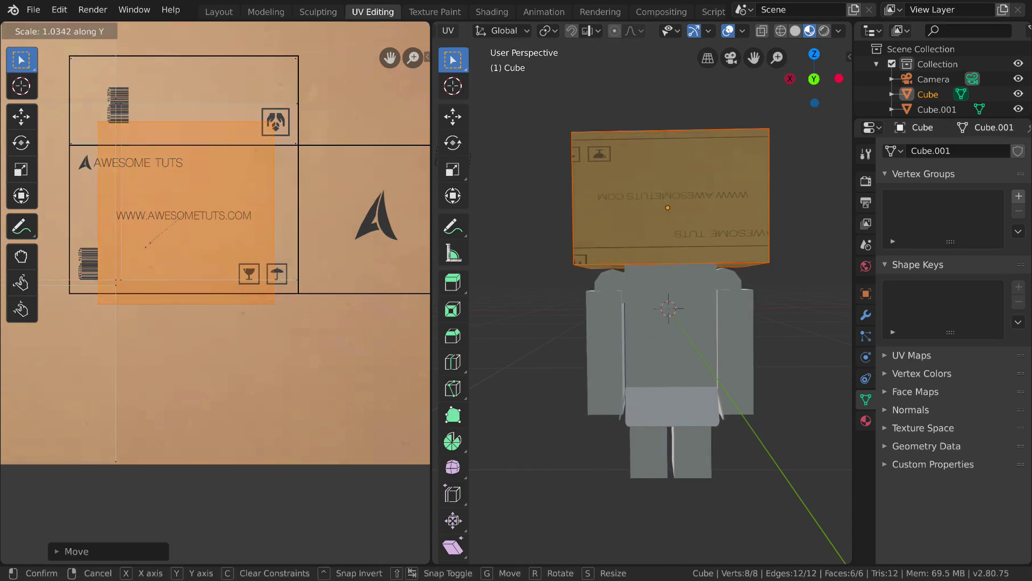
pyautogui.click(149, 232)
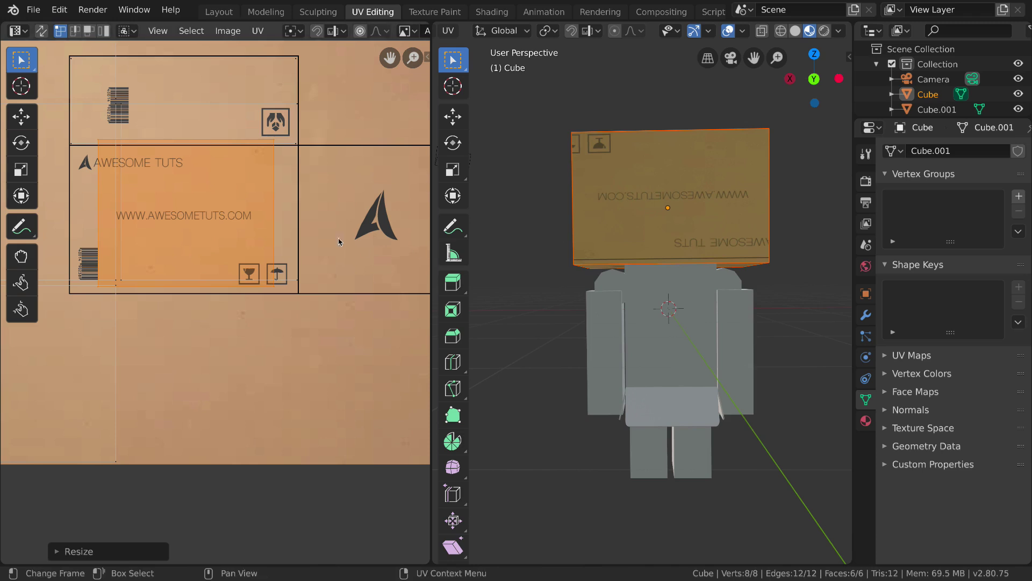
pyautogui.write('r90')
pyautogui.press('BackSpace')
pyautogui.press('BackSpace')
pyautogui.write('180')
pyautogui.press('Return')
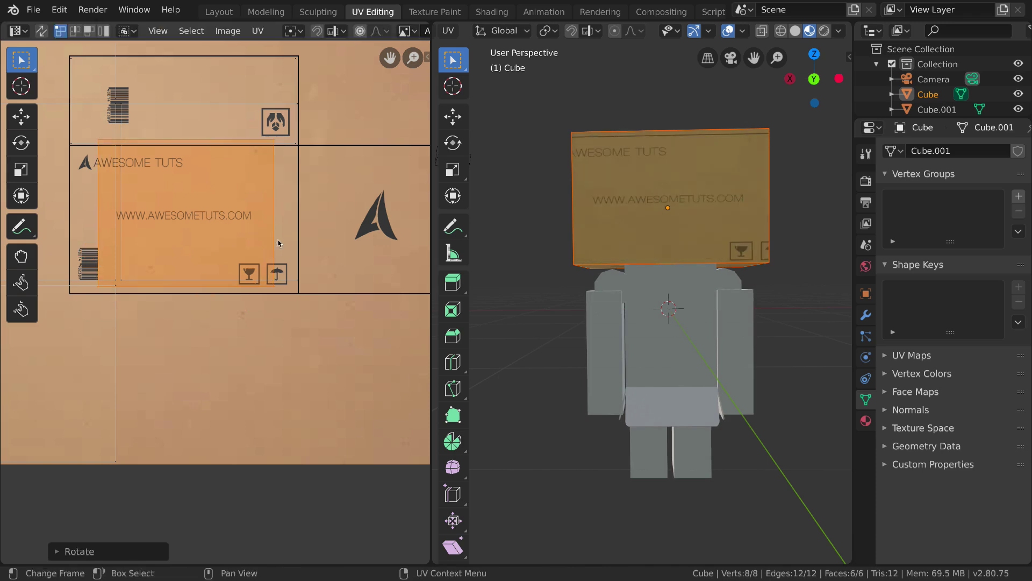
# - Widen the island along X and shift it along Y to line up with the panel's upper and lower edges
pyautogui.press('s')
pyautogui.press('x')
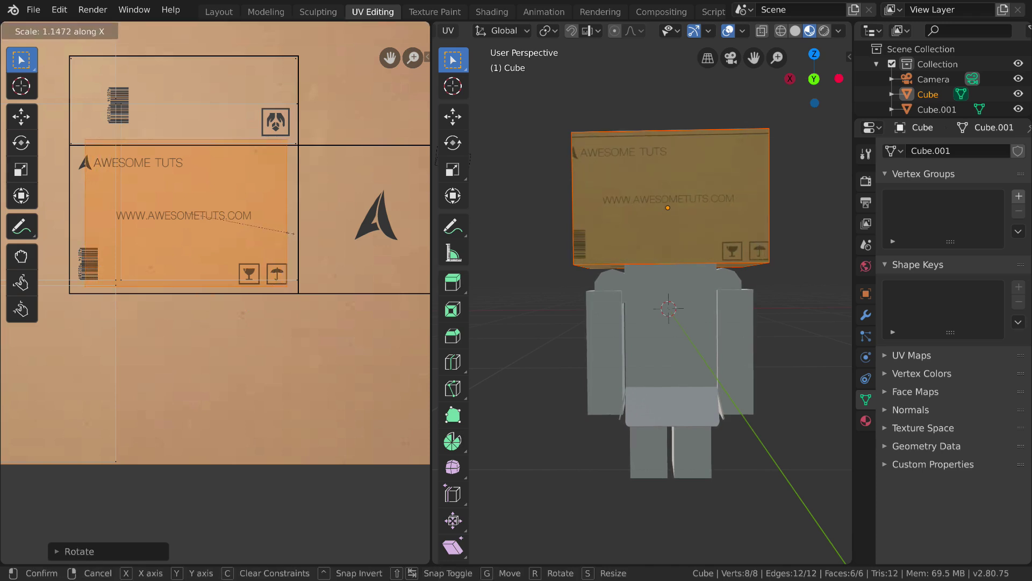
pyautogui.click(296, 238)
pyautogui.press('g')
pyautogui.press('y')
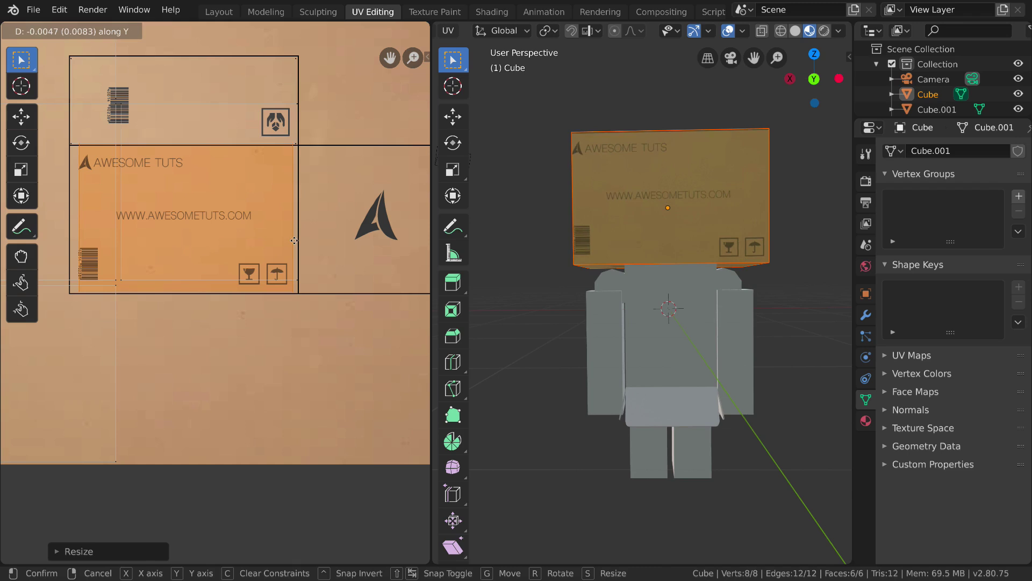
pyautogui.click(295, 240)
pyautogui.press('a')
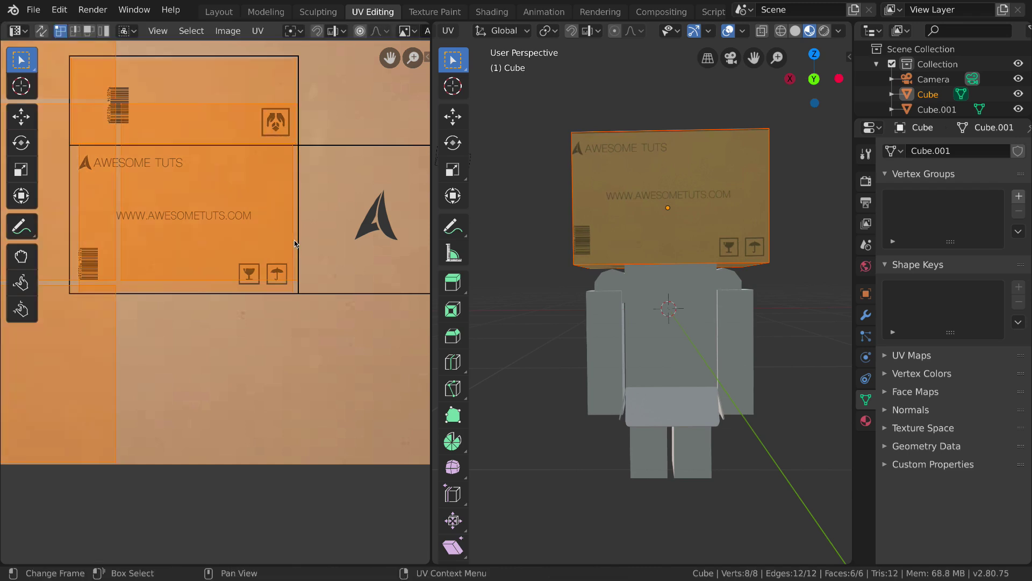
pyautogui.moveTo(219, 249); pyautogui.dragTo(269, 275, button='middle')
pyautogui.hotkey('alt', 'a')
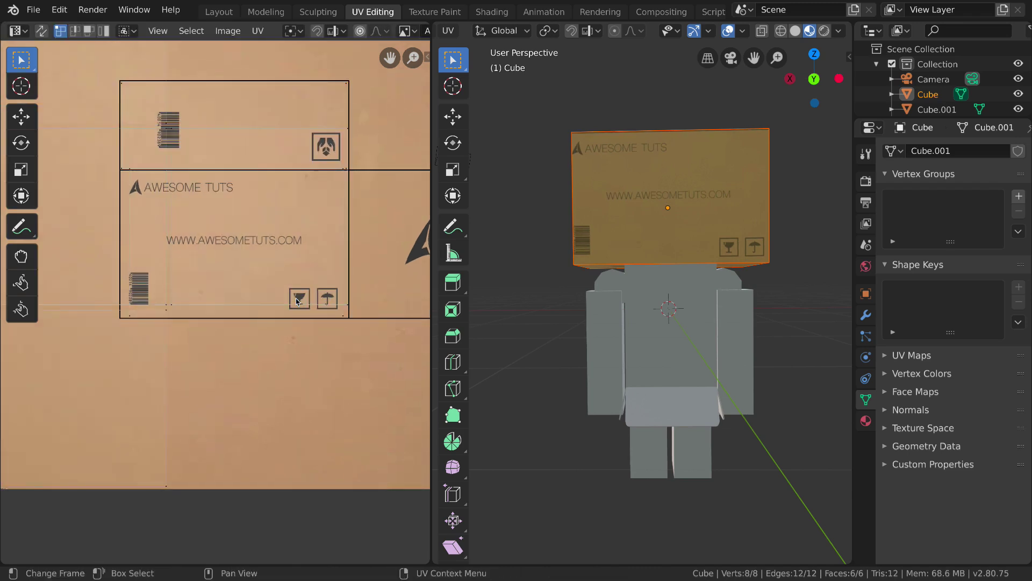
pyautogui.hotkey('ctrl', 'z')
pyautogui.hotkey('ctrl', 'z')
pyautogui.press('s')
pyautogui.press('x')
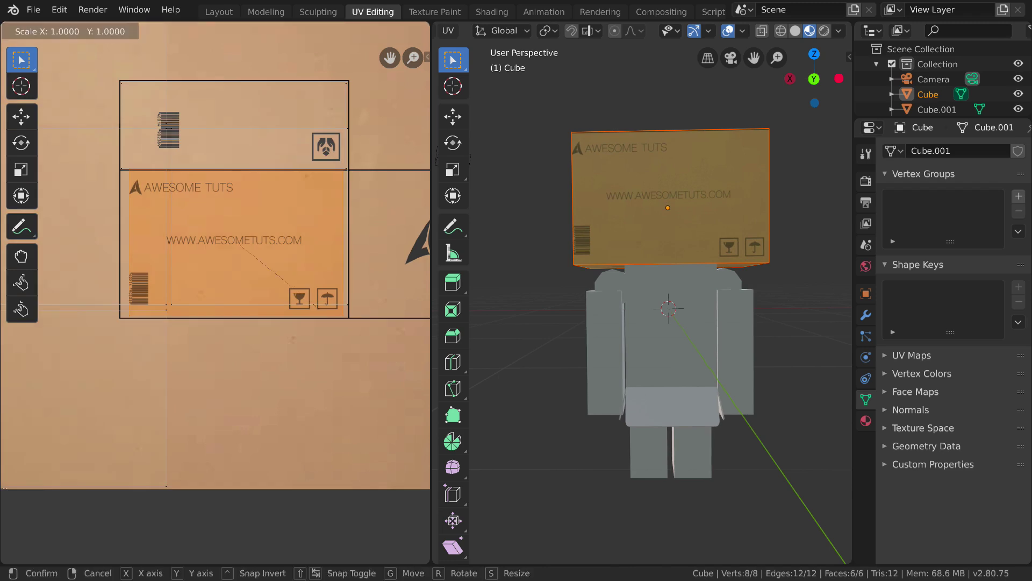
pyautogui.click(317, 306)
pyautogui.press('g')
pyautogui.click(315, 307)
pyautogui.press('g')
pyautogui.click(317, 306)
# - Fine-tune the island's scale along Y and X and its position so it fits just inside the panel's outline
pyautogui.press('s')
pyautogui.press('y')
pyautogui.click(320, 306)
pyautogui.press('s')
pyautogui.press('x')
pyautogui.click(328, 307)
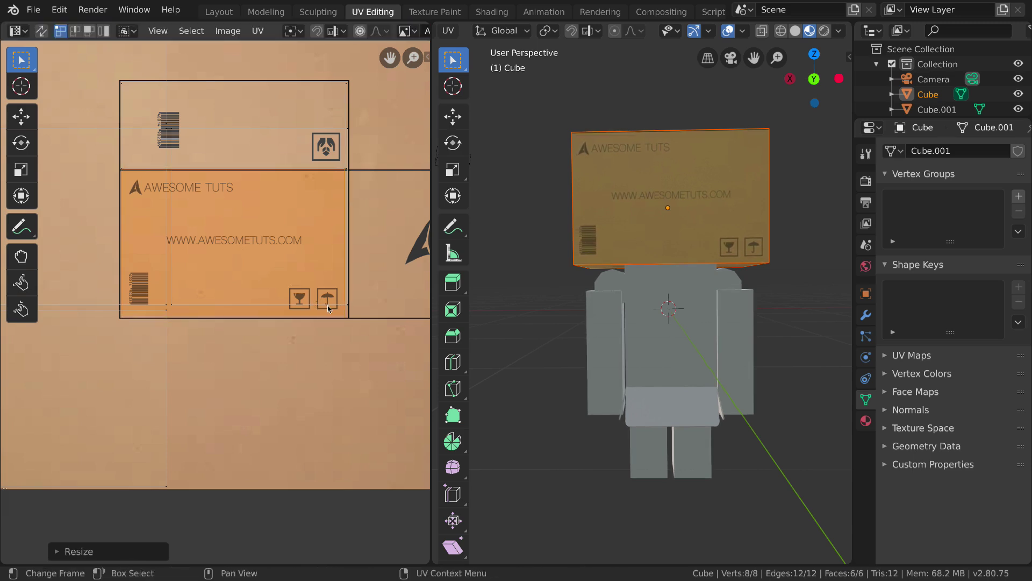
pyautogui.press('s')
pyautogui.press('y')
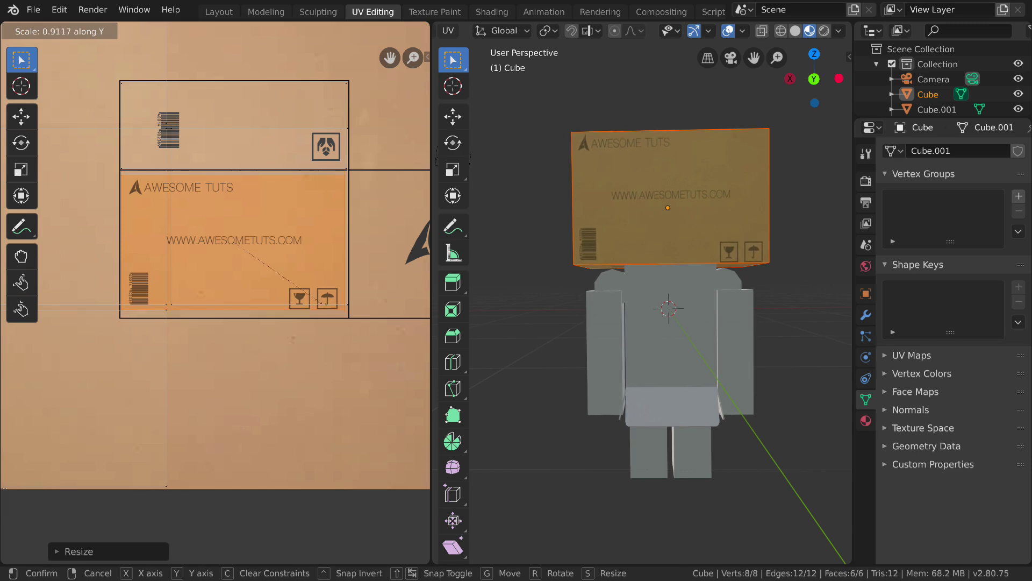
pyautogui.press('g')
pyautogui.click(322, 306)
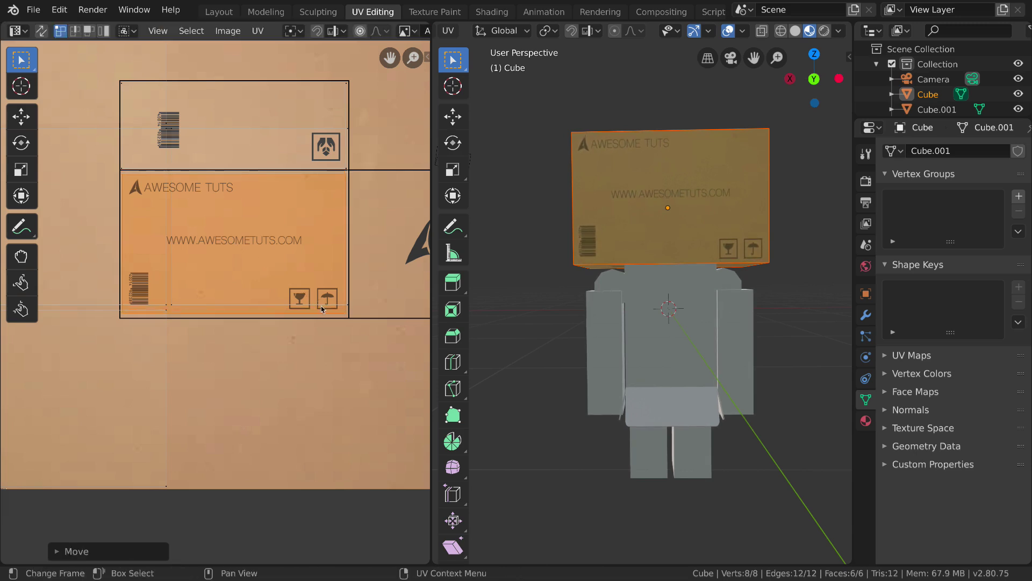
# - Select the UV island in the texture's lower-left corner and move it over the A-logo panel beside the robot face
pyautogui.scroll(-1, 292, 306)
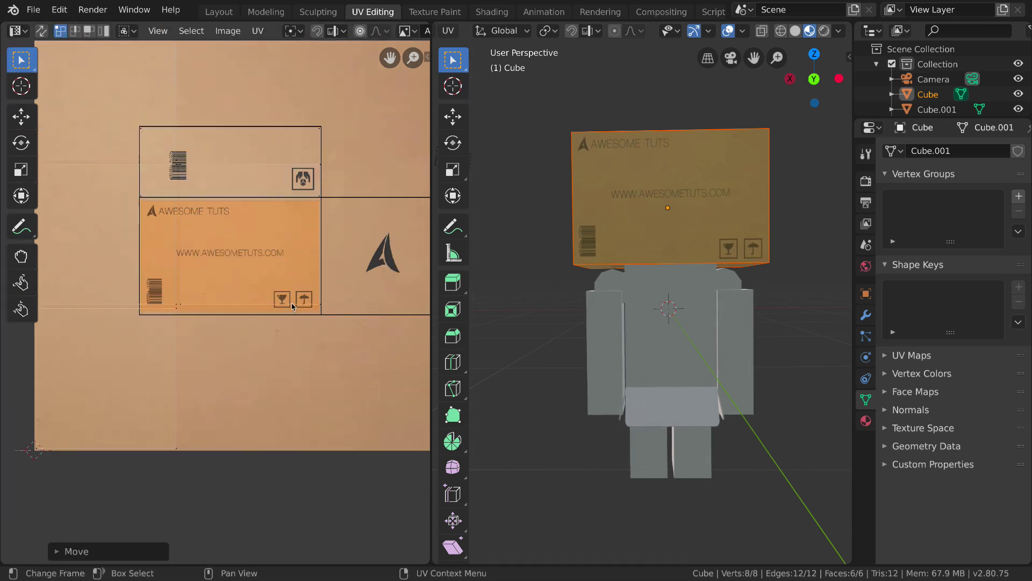
pyautogui.click(176, 450)
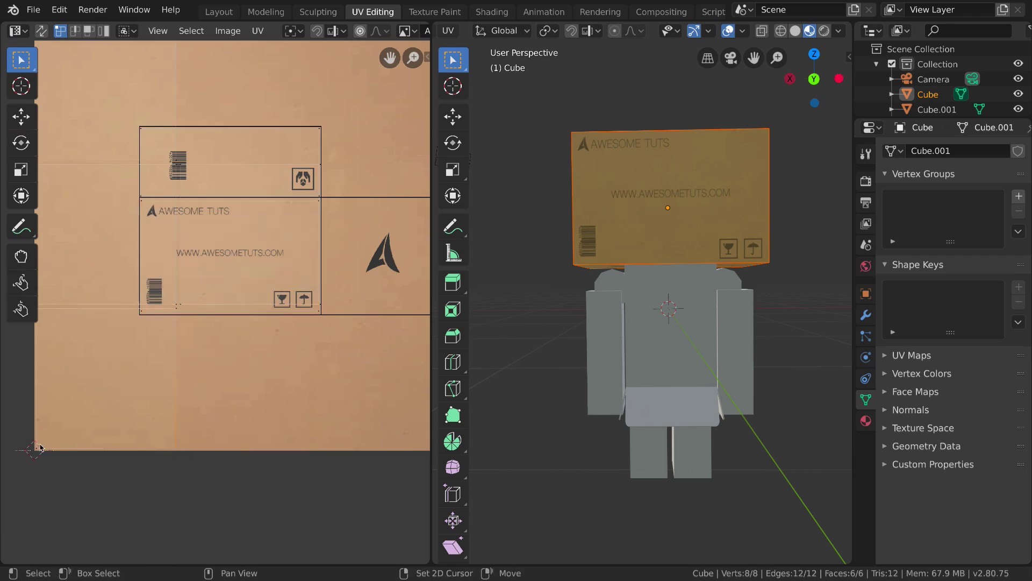
pyautogui.moveTo(51, 324); pyautogui.dragTo(131, 330, button='middle')
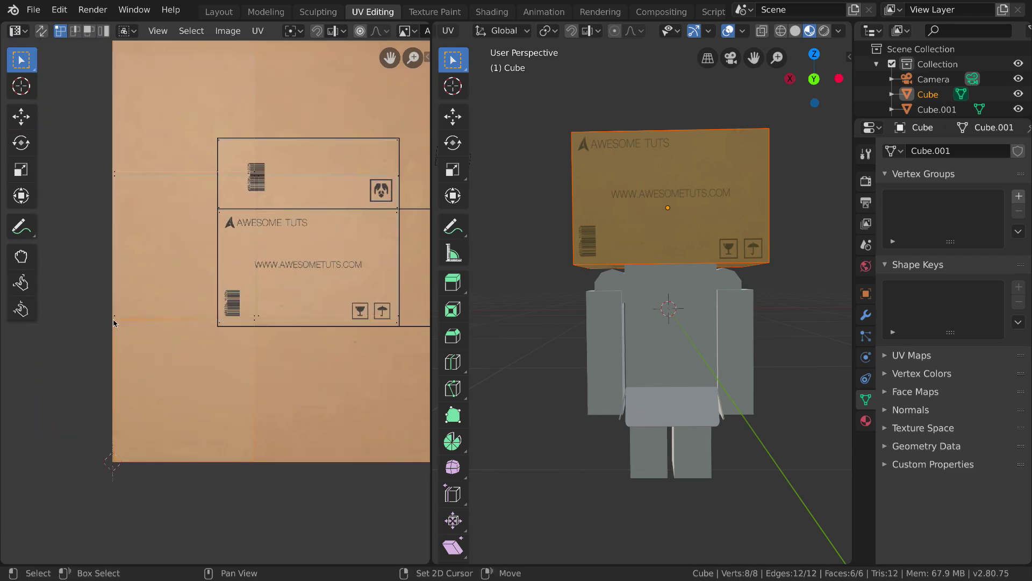
pyautogui.keyDown('shift'); pyautogui.click(252, 323); pyautogui.keyUp('shift')
pyautogui.moveTo(343, 357); pyautogui.dragTo(181, 370, button='middle')
pyautogui.scroll(-3, 212, 353)
pyautogui.moveTo(235, 344)
pyautogui.mouseDown(button='middle')
pyautogui.moveTo(352, 345)
pyautogui.moveTo(238, 337)
pyautogui.mouseUp(button='middle')
pyautogui.press('g')
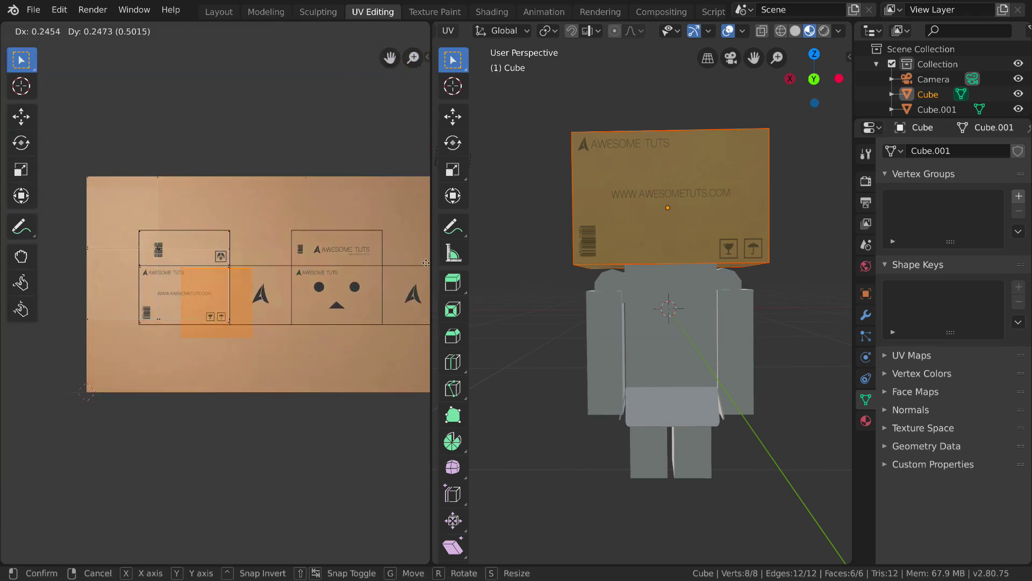
pyautogui.click(11, 255)
# - Move the selected island from the A-logo panel onto the robot face panel
pyautogui.moveTo(722, 168); pyautogui.dragTo(619, 189, button='middle')
pyautogui.scroll(5, 323, 285)
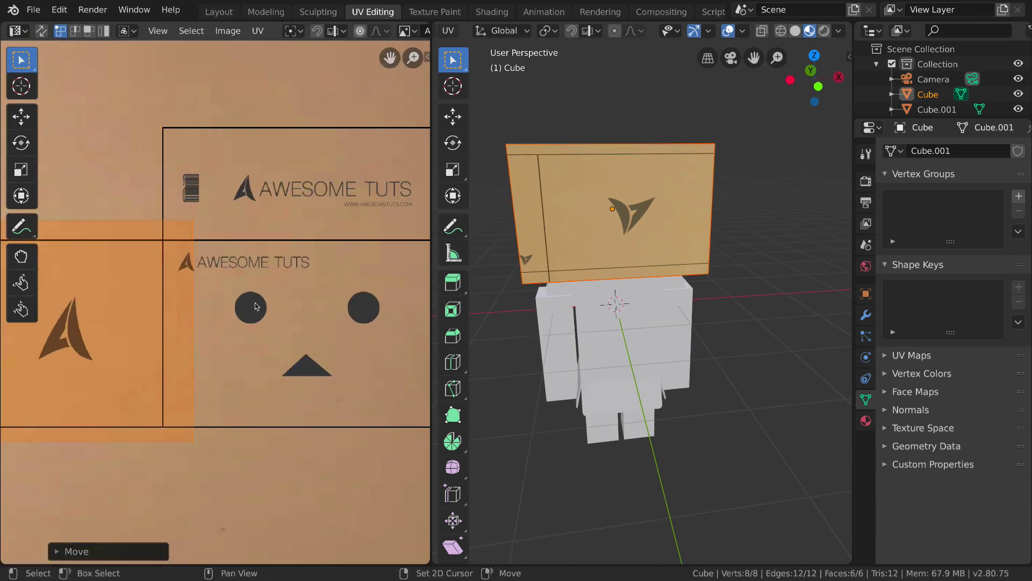
pyautogui.scroll(-2, 221, 294)
pyautogui.press('g')
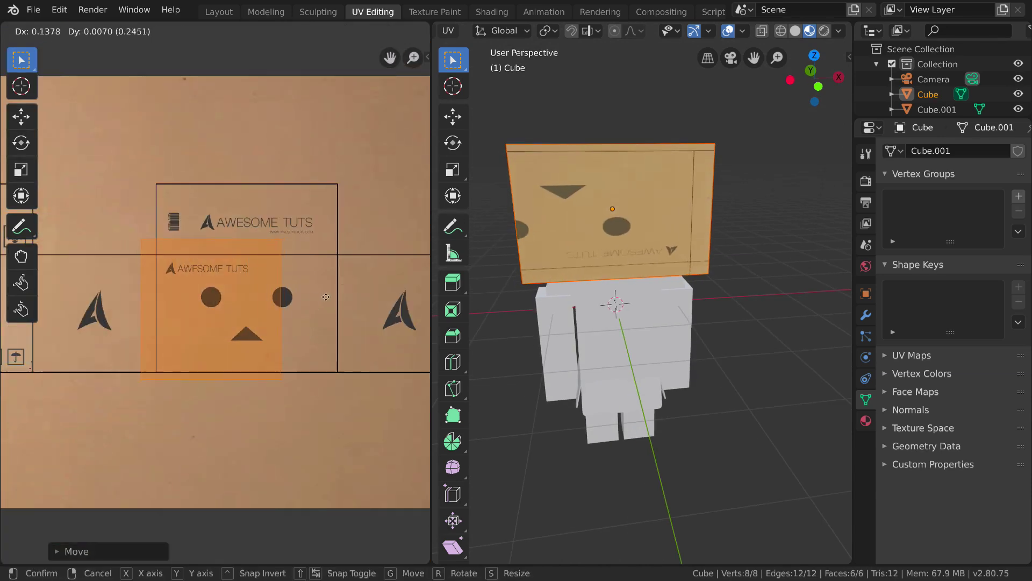
pyautogui.click(342, 296)
# - Enlarge the island around the robot face and rotate it 180 degrees
pyautogui.scroll(1, 289, 293)
pyautogui.press('s')
pyautogui.click(308, 296)
pyautogui.write('r180')
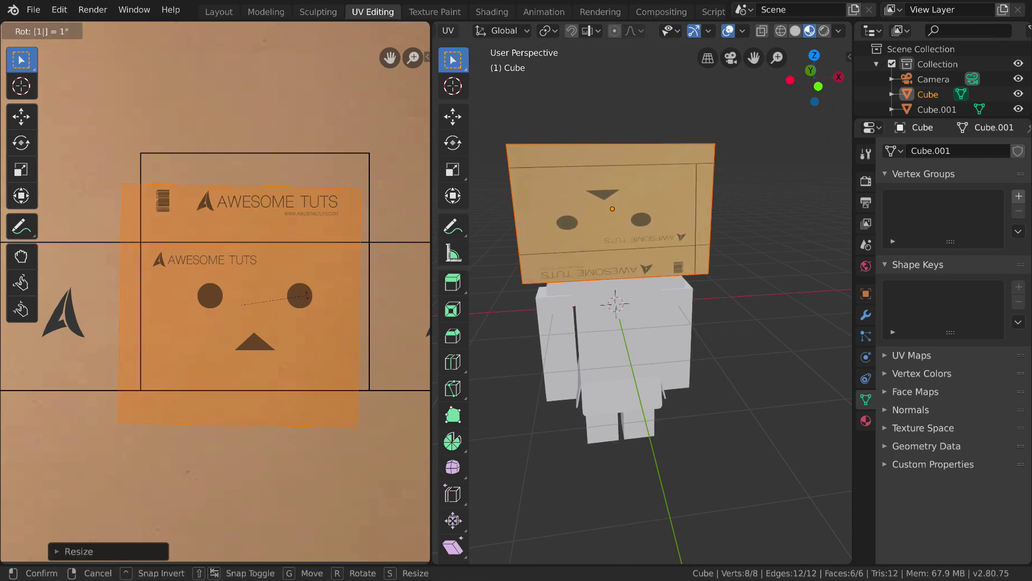
pyautogui.press('Return')
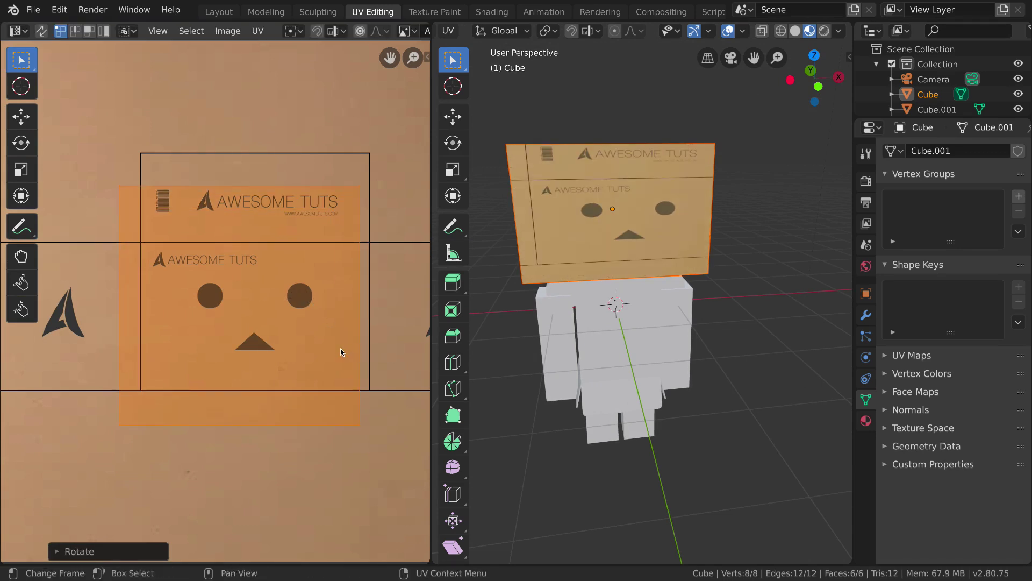
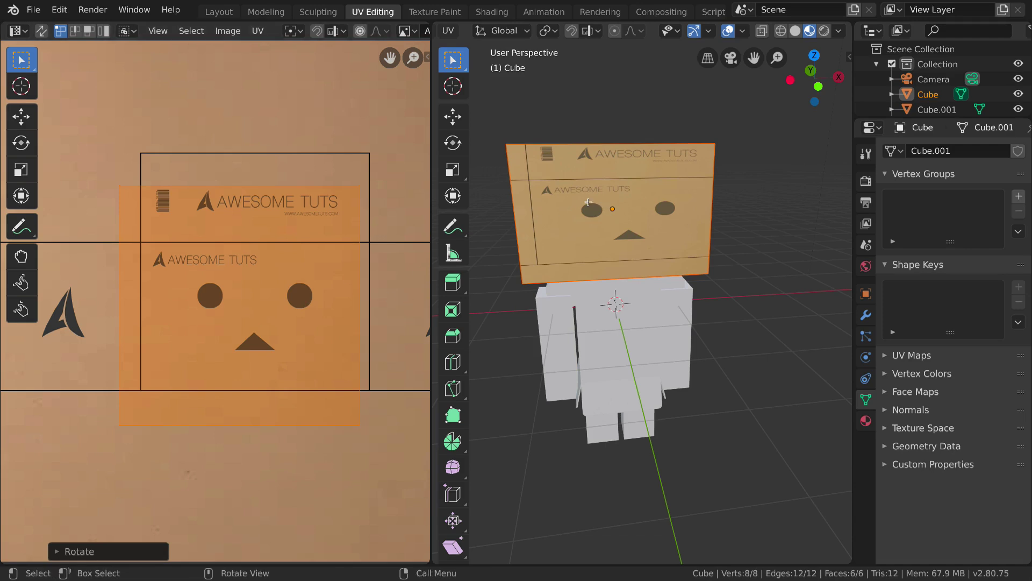
# - Rescale and move the island to match the face panel's height and align it with the panel's left edge
pyautogui.press('s')
pyautogui.click(311, 319)
pyautogui.press('g')
pyautogui.click(332, 328)
pyautogui.press('s')
pyautogui.press('x')
pyautogui.click(359, 333)
pyautogui.press('g')
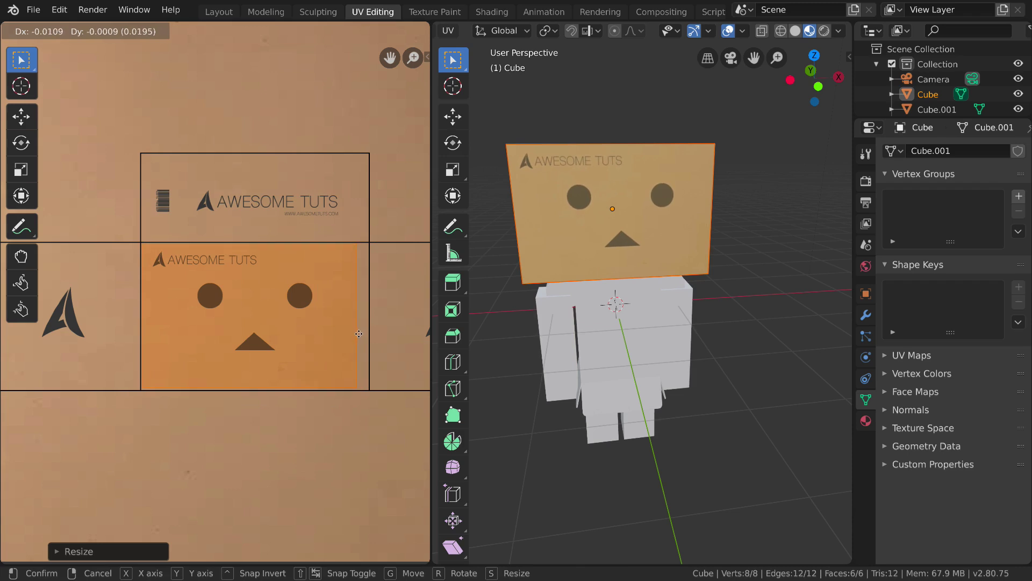
pyautogui.click(359, 333)
# - Widen the island along X and nudge it to fill the face panel's outline
pyautogui.press('s')
pyautogui.press('x')
pyautogui.click(366, 336)
pyautogui.press('g')
pyautogui.press('x')
pyautogui.rightClick(366, 335)
pyautogui.press('g')
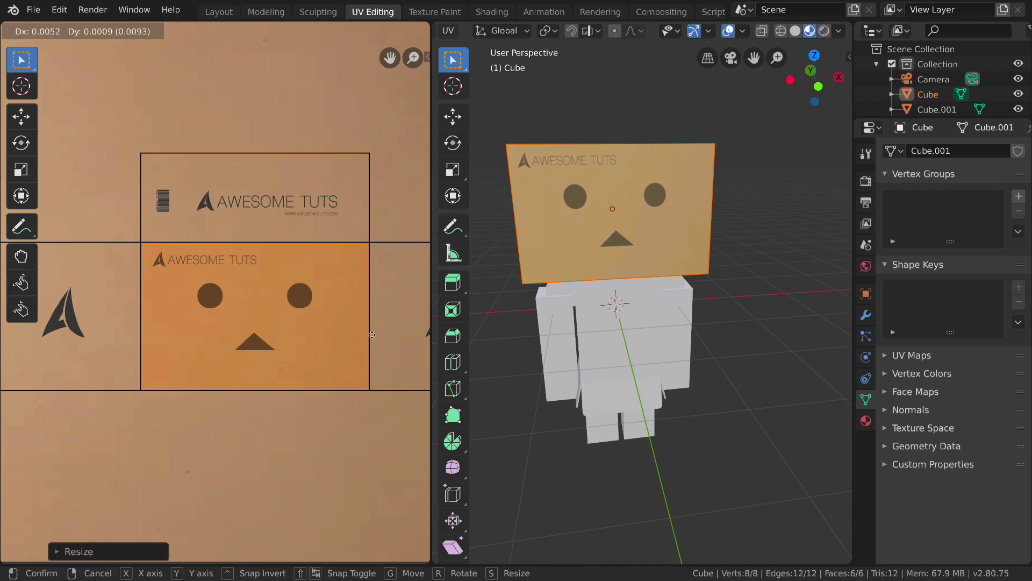
pyautogui.click(372, 338)
# - Select the UV island at the texture's left edge and move it onto the A-logo panel beside the robot face
pyautogui.moveTo(344, 336); pyautogui.dragTo(470, 335, button='middle')
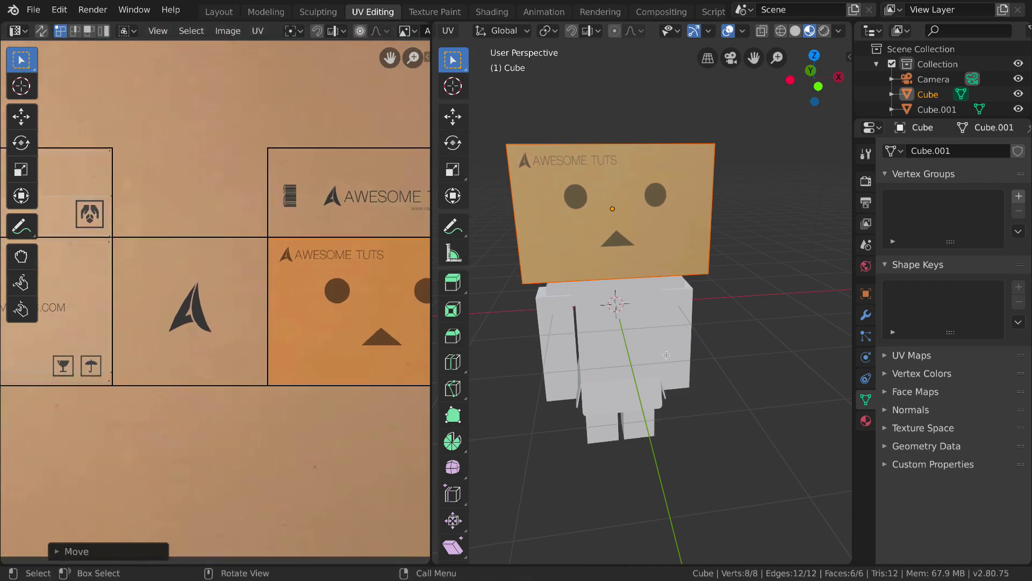
pyautogui.moveTo(151, 332); pyautogui.dragTo(483, 343, button='middle')
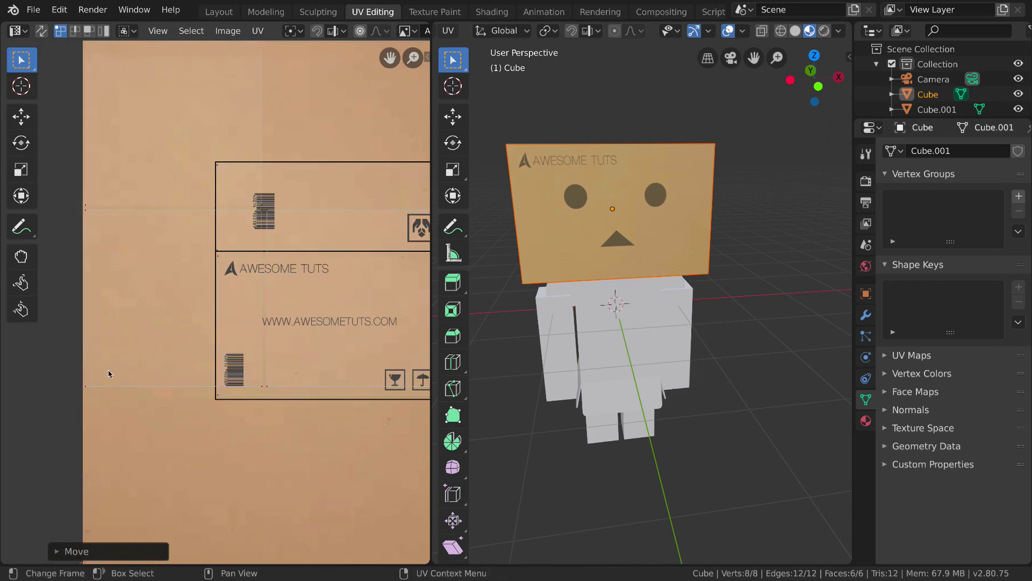
pyautogui.click(84, 385)
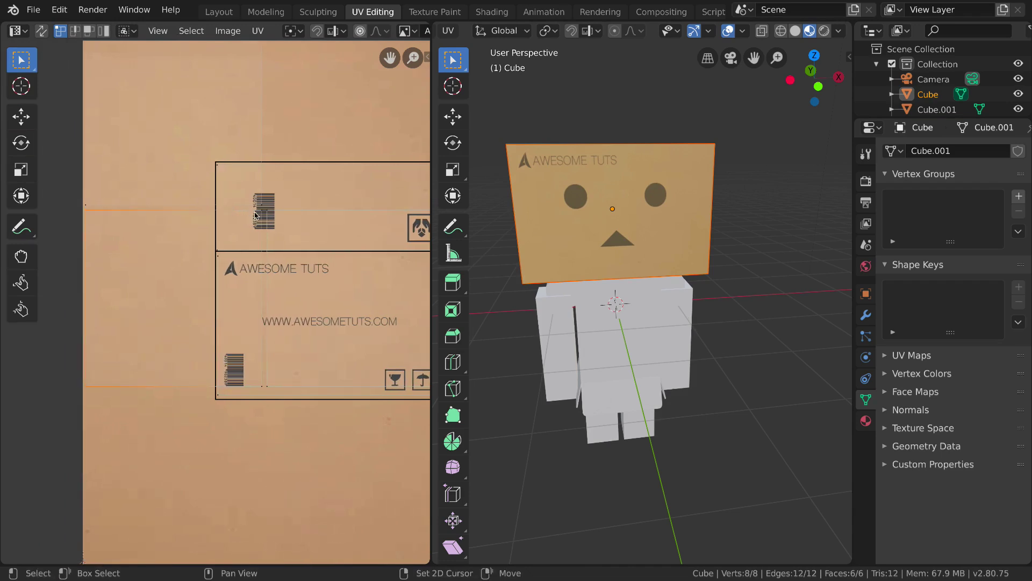
pyautogui.keyDown('shift'); pyautogui.click(260, 385); pyautogui.keyUp('shift')
pyautogui.moveTo(408, 267); pyautogui.dragTo(194, 261, button='middle')
pyautogui.press('g')
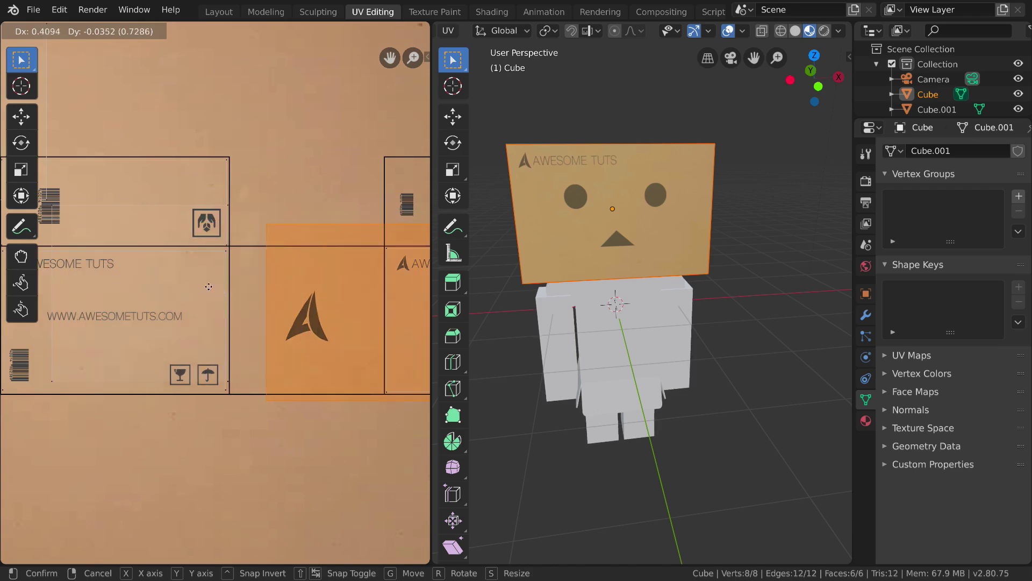
pyautogui.click(176, 288)
pyautogui.moveTo(337, 285); pyautogui.dragTo(315, 348, button='middle')
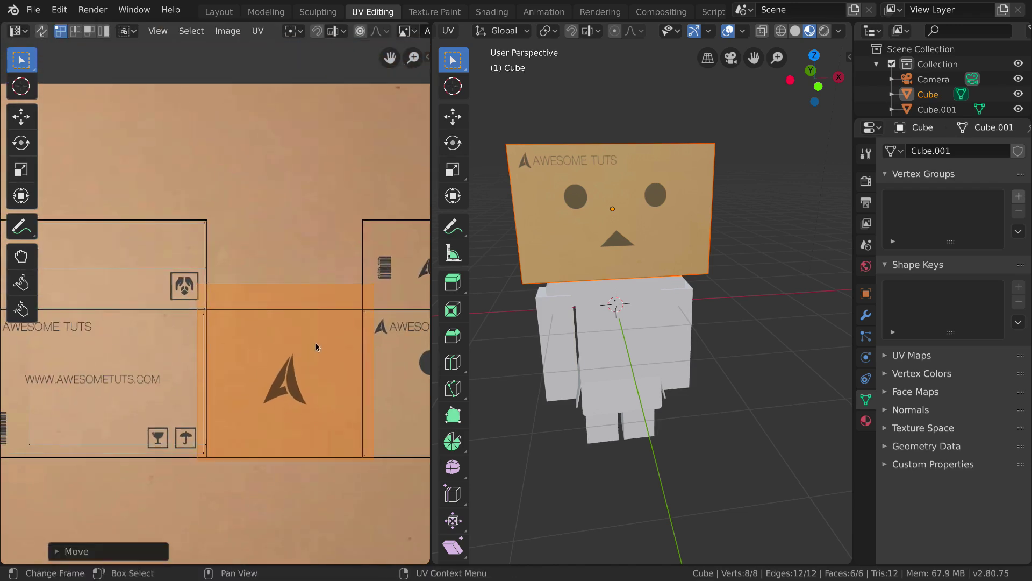
# - Scale the island down around the A logo, reposition it, and enlarge it slightly to nearly fill the panel
pyautogui.press('s')
pyautogui.click(312, 376)
pyautogui.keyDown('shift'); pyautogui.moveTo(329, 383); pyautogui.dragTo(215, 362, button='middle'); pyautogui.keyUp('shift')
pyautogui.scroll(-4, 269, 362)
pyautogui.scroll(2, 273, 371)
pyautogui.press('s')
pyautogui.click(215, 361)
pyautogui.press('g')
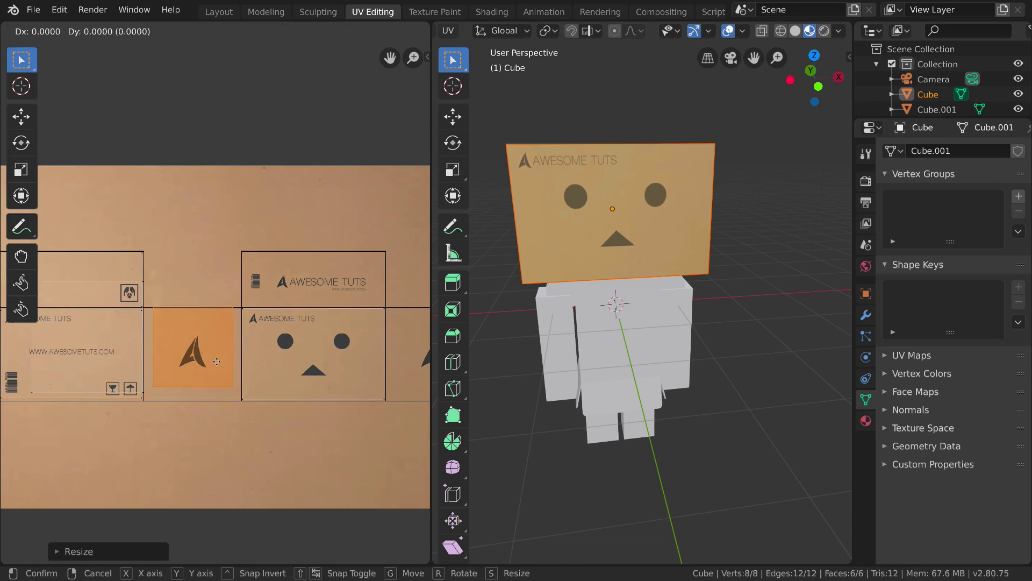
pyautogui.click(216, 364)
pyautogui.press('s')
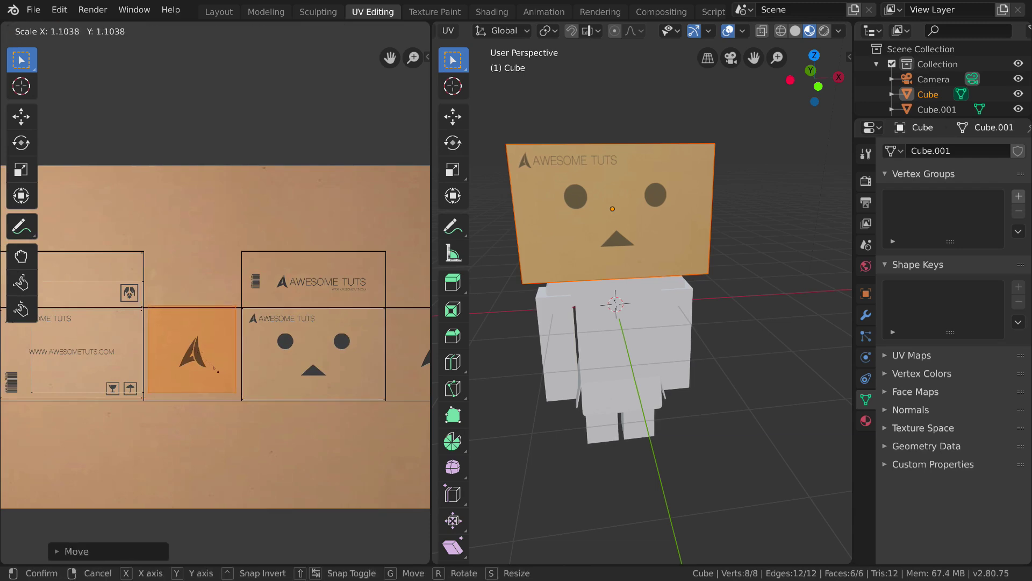
pyautogui.click(217, 370)
# - Rotate the island 90 degrees and reposition it on the A-logo panel
pyautogui.moveTo(522, 235); pyautogui.dragTo(571, 235, button='middle')
pyautogui.write('r90')
pyautogui.press('Return')
pyautogui.moveTo(164, 393); pyautogui.dragTo(237, 375, button='middle')
pyautogui.scroll(3, 237, 375)
pyautogui.keyDown('shift'); pyautogui.moveTo(319, 380); pyautogui.dragTo(286, 329, button='middle'); pyautogui.keyUp('shift')
pyautogui.press('g')
pyautogui.click(284, 343)
# - Resize the UV island along X and Y and nudge it to centre it around the A logo
pyautogui.press('s')
pyautogui.press('x')
pyautogui.click(290, 344)
pyautogui.press('g')
pyautogui.click(292, 343)
pyautogui.press('s')
pyautogui.press('y')
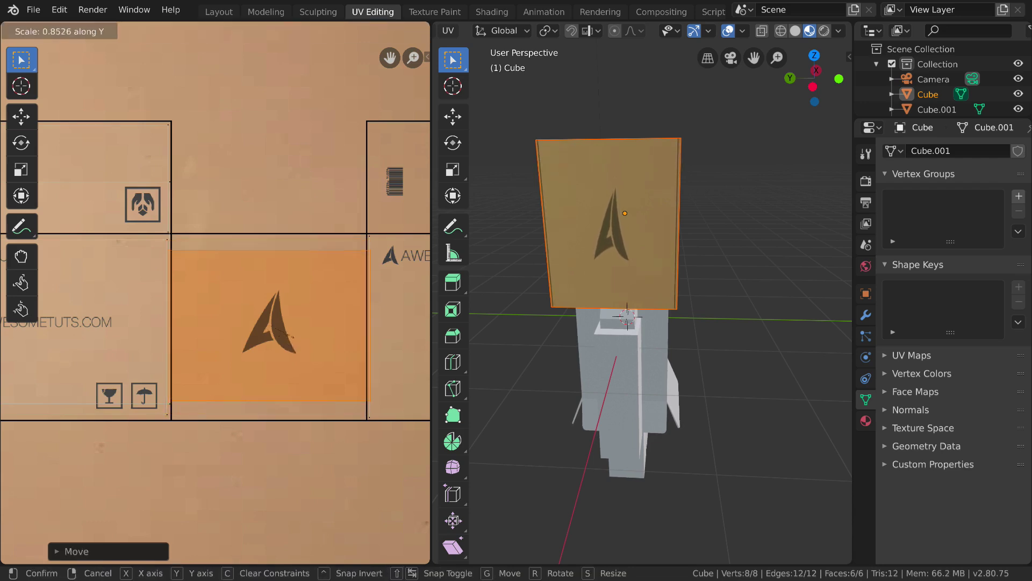
pyautogui.click(291, 343)
pyautogui.click(285, 339)
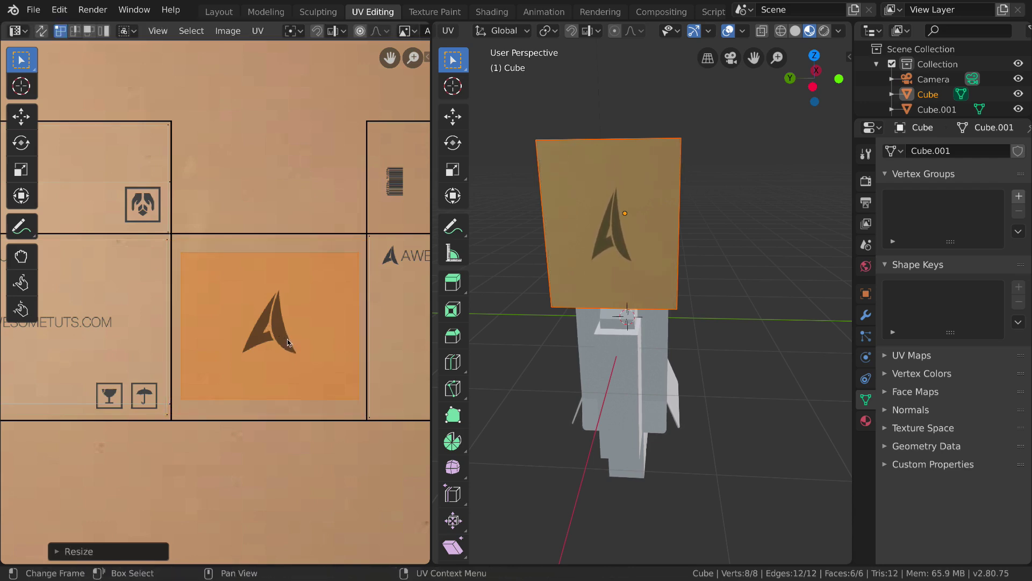
# - Stretch the island along X and Y until it fills the A-logo panel's outline
pyautogui.press('KP_1')
pyautogui.press('KP_3')
pyautogui.press('KP_1')
pyautogui.moveTo(623, 243); pyautogui.dragTo(725, 251, button='middle')
pyautogui.press('s')
pyautogui.press('x')
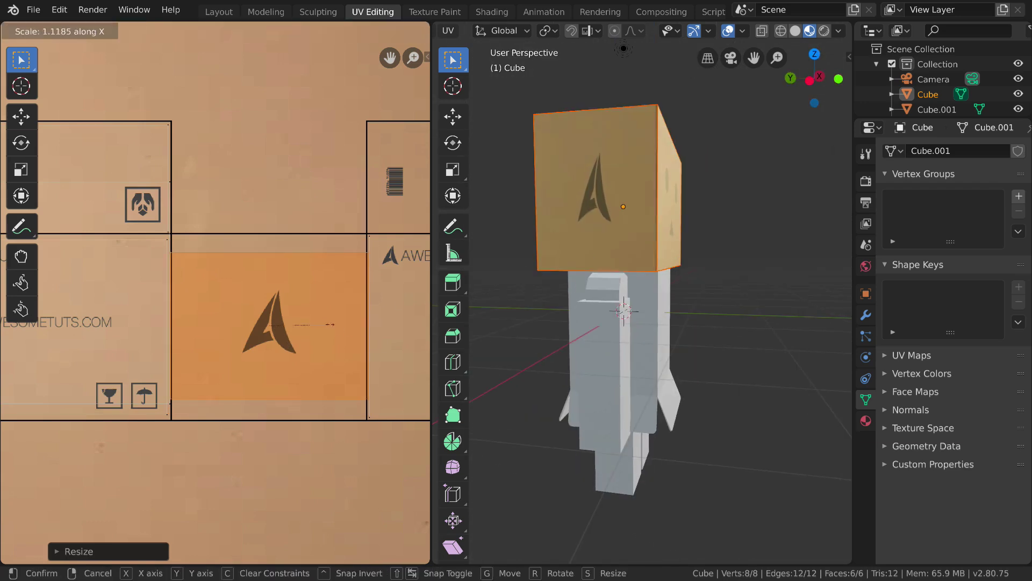
pyautogui.press('y')
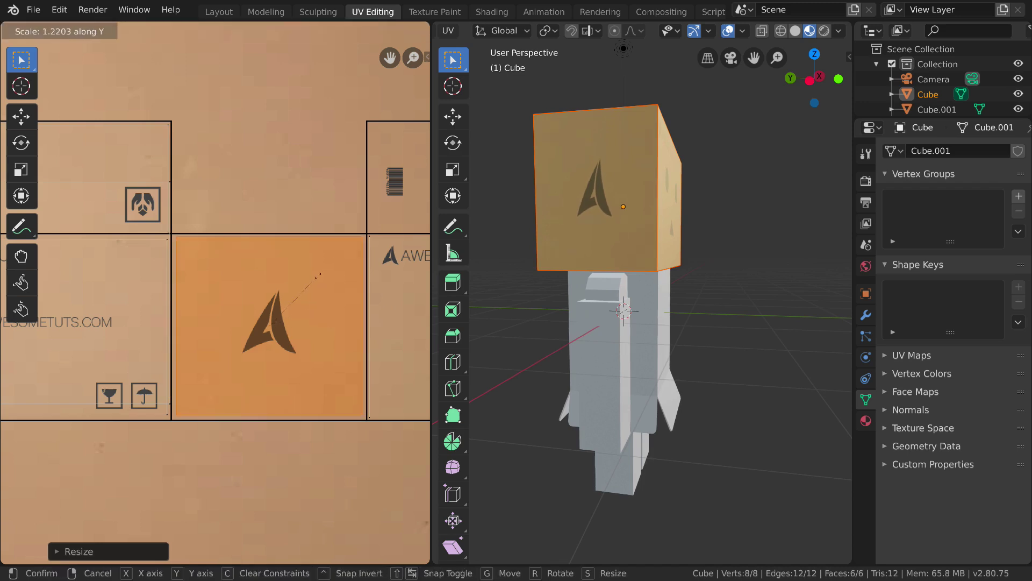
pyautogui.click(317, 276)
# - Select the UV island at the texture's upper-left corner and move it onto the second A-logo panel, right of the robot face
pyautogui.scroll(-2, 318, 276)
pyautogui.keyDown('shift'); pyautogui.moveTo(233, 290); pyautogui.dragTo(449, 305, button='middle'); pyautogui.keyUp('shift')
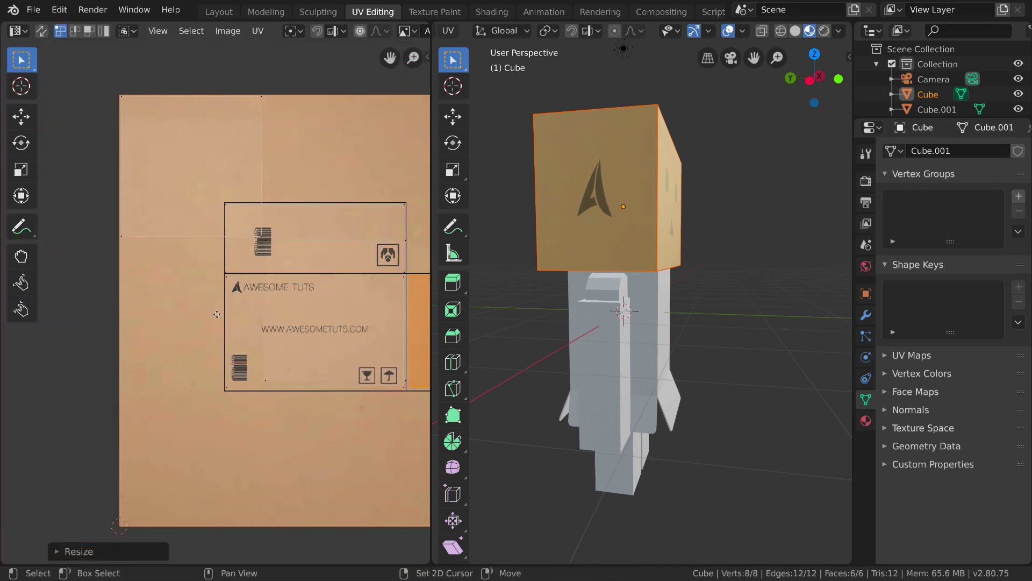
pyautogui.keyDown('shift'); pyautogui.moveTo(214, 306); pyautogui.dragTo(235, 341, button='middle'); pyautogui.keyUp('shift')
pyautogui.click(157, 281)
pyautogui.keyDown('shift'); pyautogui.click(150, 155); pyautogui.keyUp('shift')
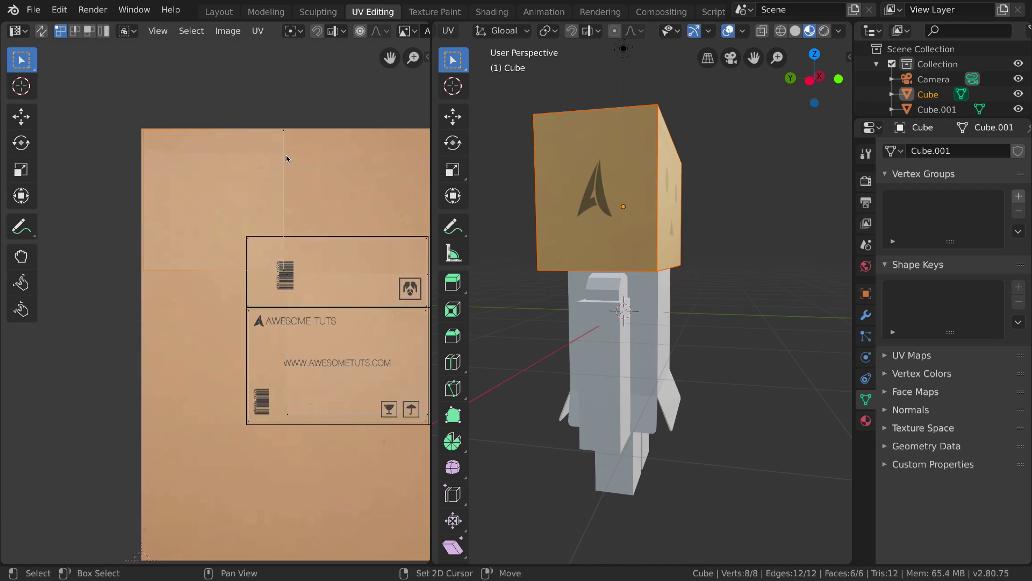
pyautogui.keyDown('shift'); pyautogui.click(283, 270); pyautogui.keyUp('shift')
pyautogui.moveTo(358, 258); pyautogui.dragTo(119, 260, button='middle')
pyautogui.moveTo(371, 309); pyautogui.dragTo(94, 277, button='middle')
pyautogui.press('g')
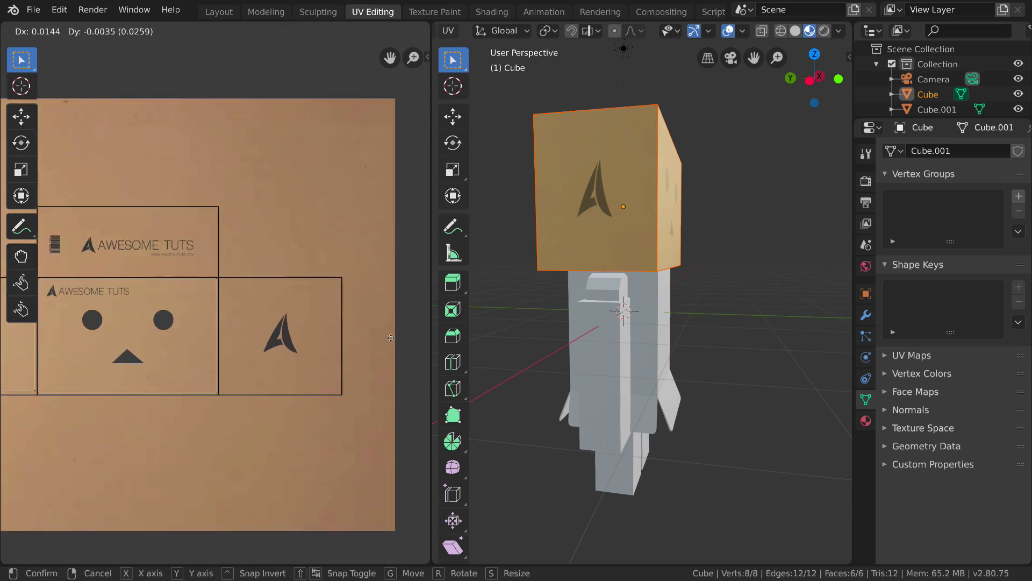
pyautogui.click(23, 480)
# - Scale the island down around the second A logo and nudge it inside the panel
pyautogui.press('s')
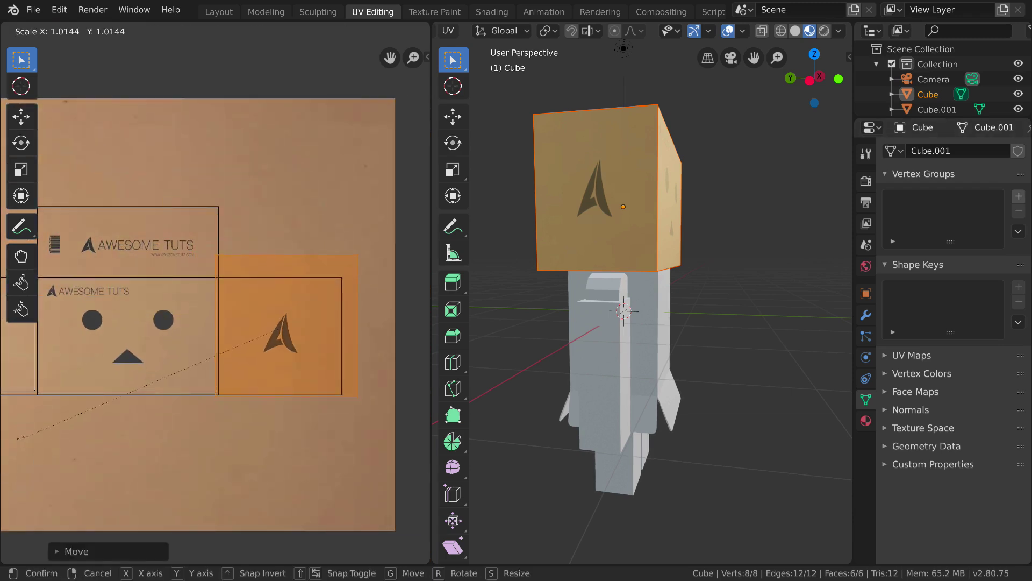
pyautogui.click(119, 417)
pyautogui.press('g')
pyautogui.click(150, 416)
# - Move the head's top-face island onto the AWESOME TUTS panel above the robot face and widen it along X
pyautogui.moveTo(720, 231); pyautogui.dragTo(602, 277, button='middle')
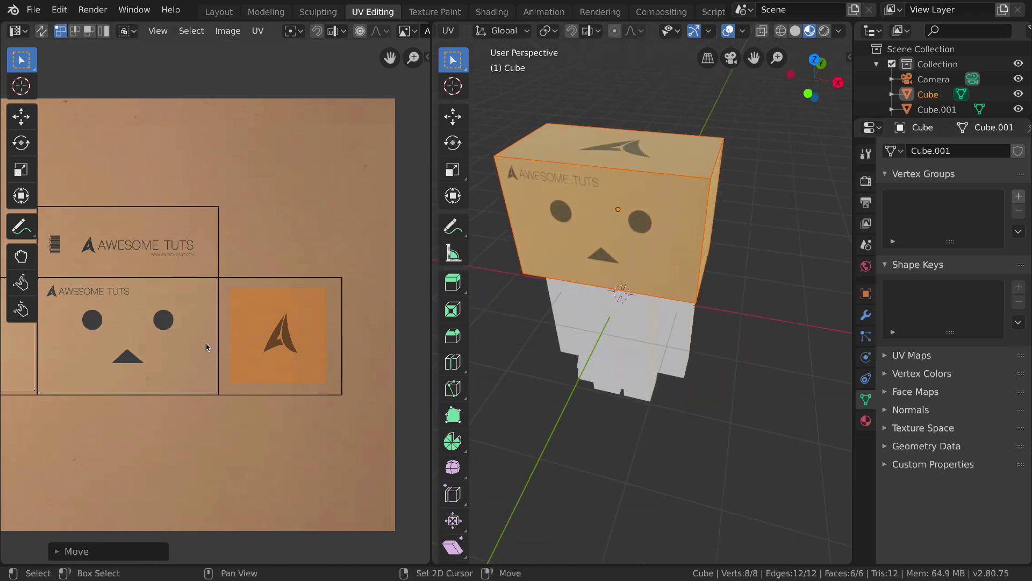
pyautogui.moveTo(208, 347); pyautogui.dragTo(336, 382, button='middle')
pyautogui.press('g')
pyautogui.click(180, 277)
pyautogui.press('s')
pyautogui.press('x')
pyautogui.click(375, 279)
# - Scale the top-face island along Y and reposition it to fill the AWESOME TUTS panel's outline
pyautogui.press('s')
pyautogui.press('y')
pyautogui.click(346, 266)
pyautogui.press('g')
pyautogui.click(353, 277)
pyautogui.press('s')
pyautogui.press('y')
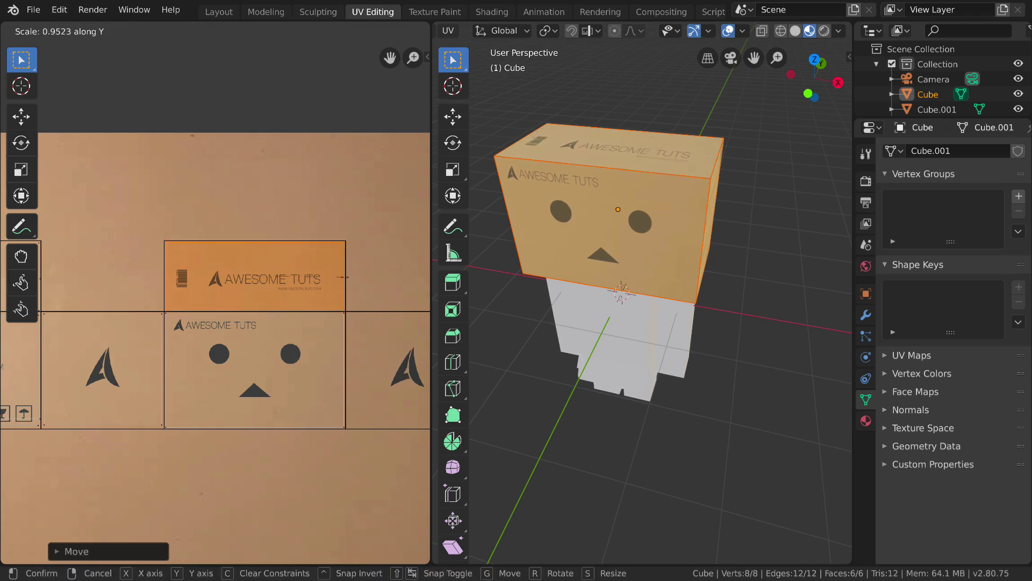
pyautogui.click(342, 278)
# - Select the remaining unfitted UV island overlapping the care-symbol and website panels
pyautogui.keyDown('shift'); pyautogui.moveTo(371, 308); pyautogui.dragTo(210, 295, button='middle'); pyautogui.keyUp('shift')
pyautogui.click(196, 278)
pyautogui.scroll(1, 157, 274)
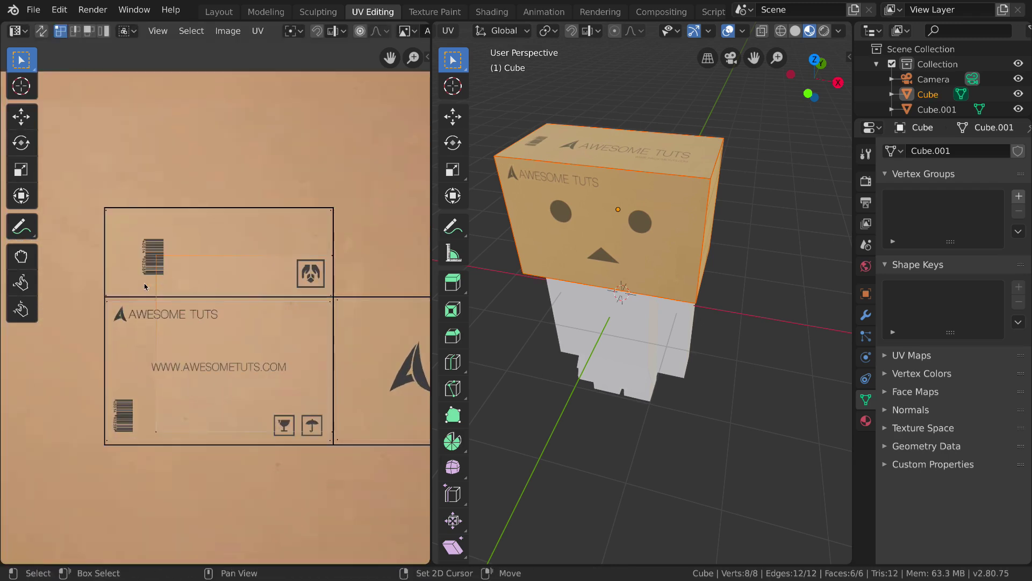
pyautogui.keyDown('shift'); pyautogui.moveTo(131, 259); pyautogui.dragTo(156, 291, button='middle'); pyautogui.keyUp('shift')
pyautogui.moveTo(169, 263); pyautogui.dragTo(293, 275)
pyautogui.scroll(-1, 297, 276)
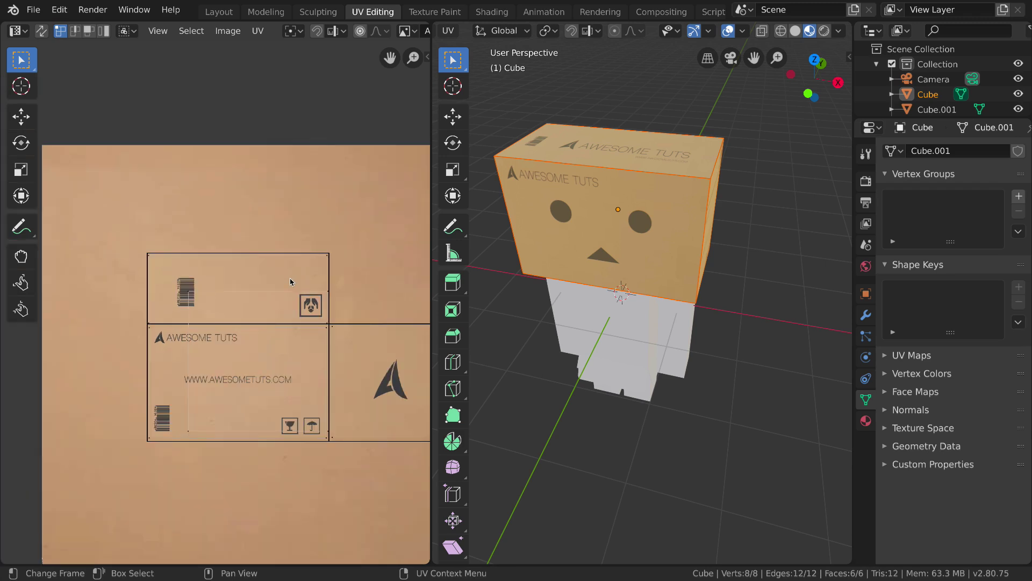
pyautogui.moveTo(701, 285); pyautogui.dragTo(557, 222, button='middle')
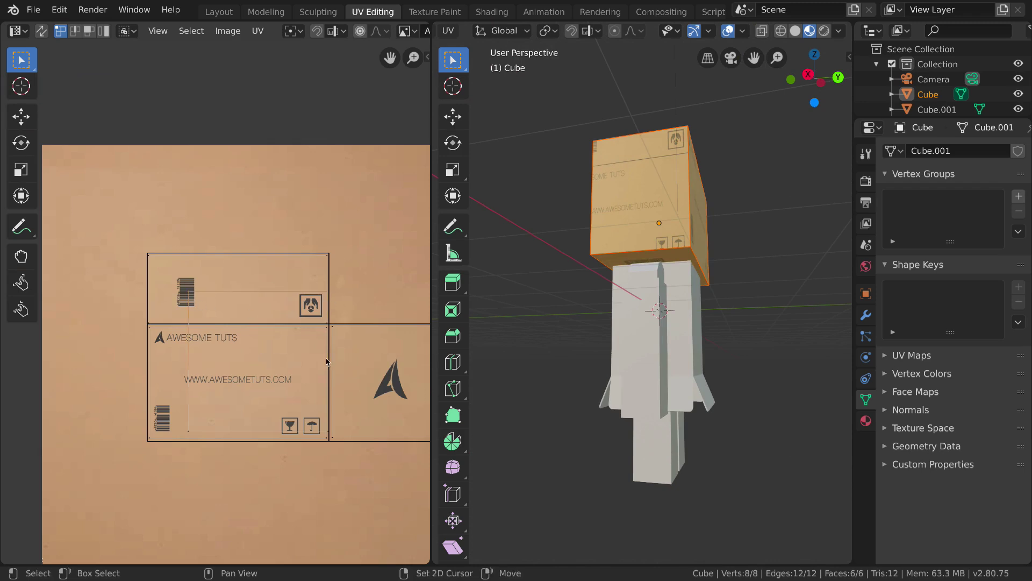
pyautogui.scroll(2, 215, 314)
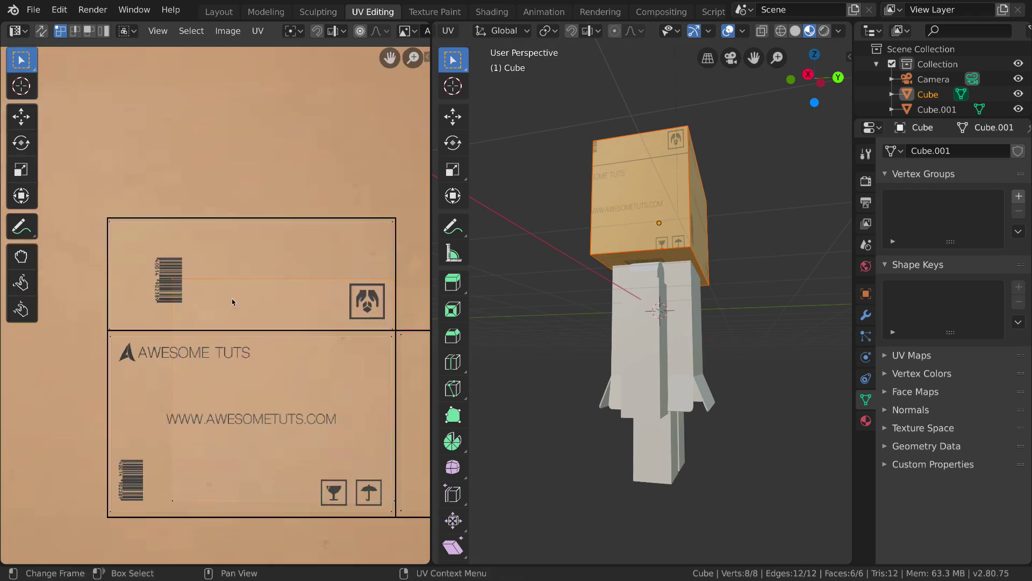
pyautogui.press('l')
# - Move the island onto the A-logo panel right of the robot face, then resize and reposition it there
pyautogui.moveTo(322, 376); pyautogui.dragTo(139, 333, button='middle')
pyautogui.moveTo(375, 391); pyautogui.dragTo(199, 388, button='middle')
pyautogui.moveTo(424, 390); pyautogui.dragTo(324, 380, button='middle')
pyautogui.scroll(-3, 339, 380)
pyautogui.press('g')
pyautogui.click(247, 394)
pyautogui.press('s')
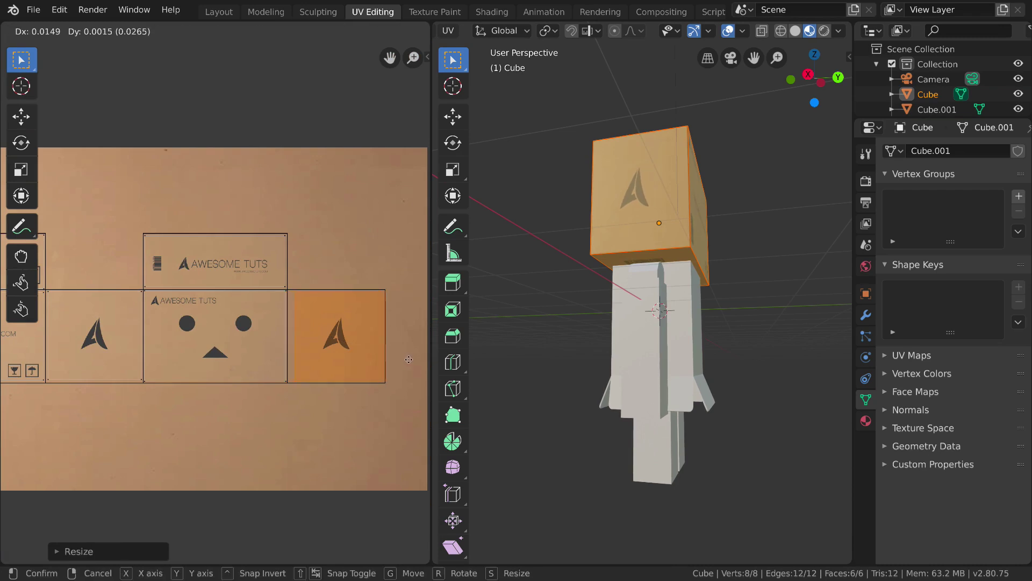
pyautogui.click(406, 359)
# - Enlarge the side-face island slightly to fill the A-logo panel, checking the head from several angles
pyautogui.moveTo(597, 194); pyautogui.dragTo(725, 277, button='middle')
pyautogui.scroll(2, 386, 375)
pyautogui.moveTo(386, 375); pyautogui.dragTo(273, 344, button='middle')
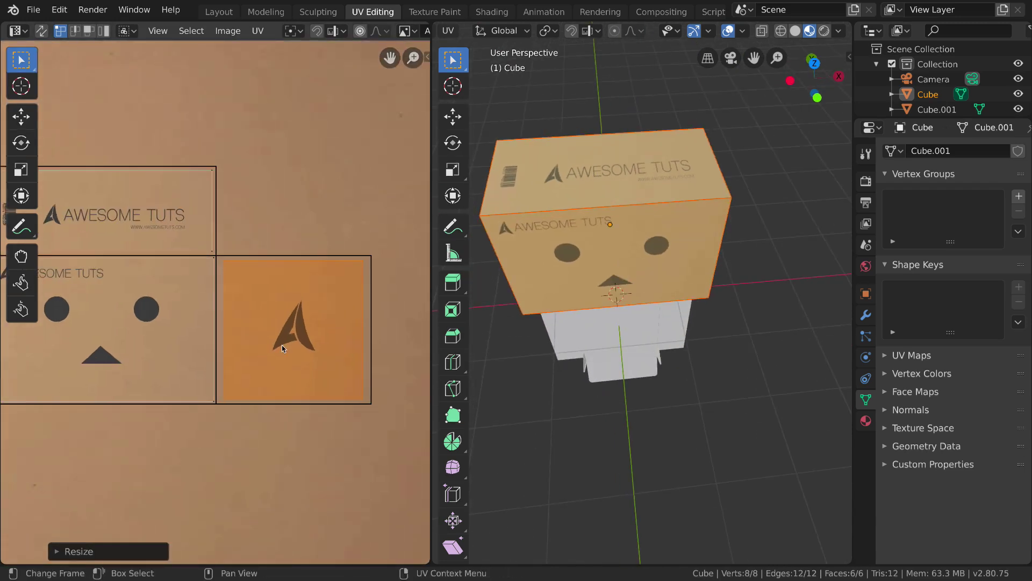
pyautogui.press('s')
pyautogui.click(355, 346)
pyautogui.moveTo(721, 301); pyautogui.dragTo(618, 295, button='middle')
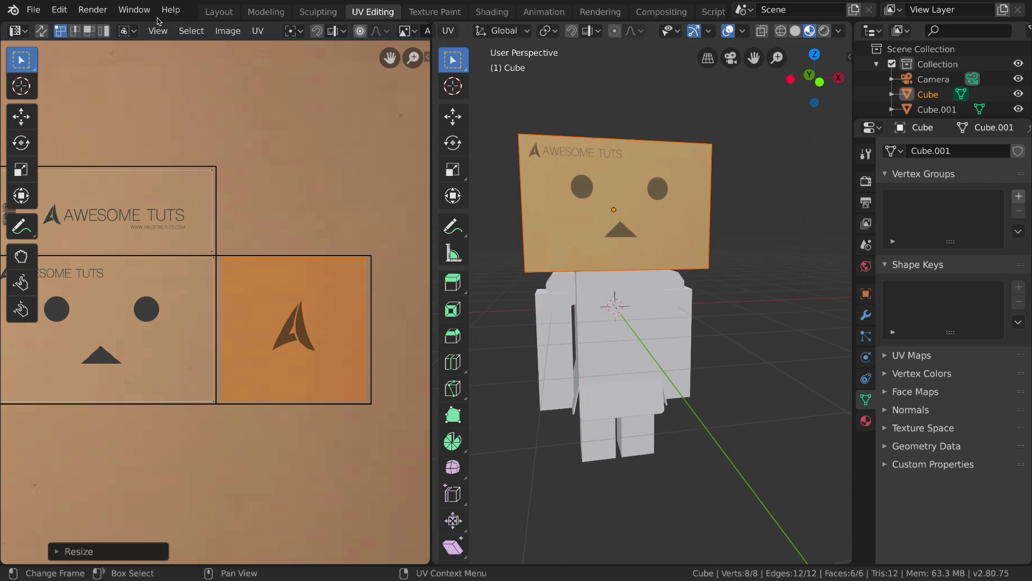
# - Return to the Layout workspace and show the robot in front view
pyautogui.click(213, 12)
pyautogui.moveTo(591, 270); pyautogui.dragTo(283, 95, button='middle')
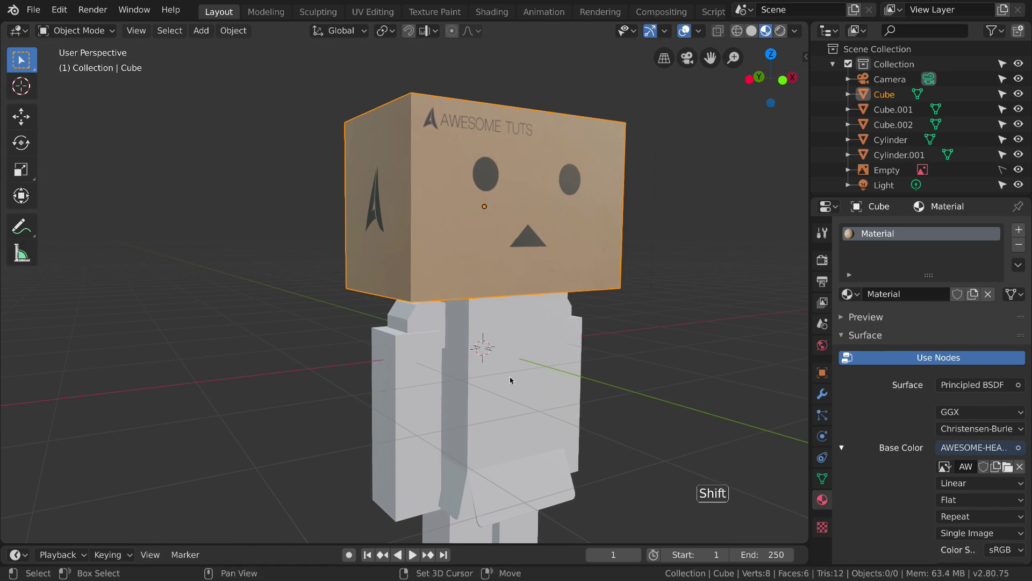
pyautogui.keyDown('shift'); pyautogui.moveTo(347, 233); pyautogui.dragTo(370, 222, button='middle'); pyautogui.keyUp('shift')
pyautogui.press('KP_1')
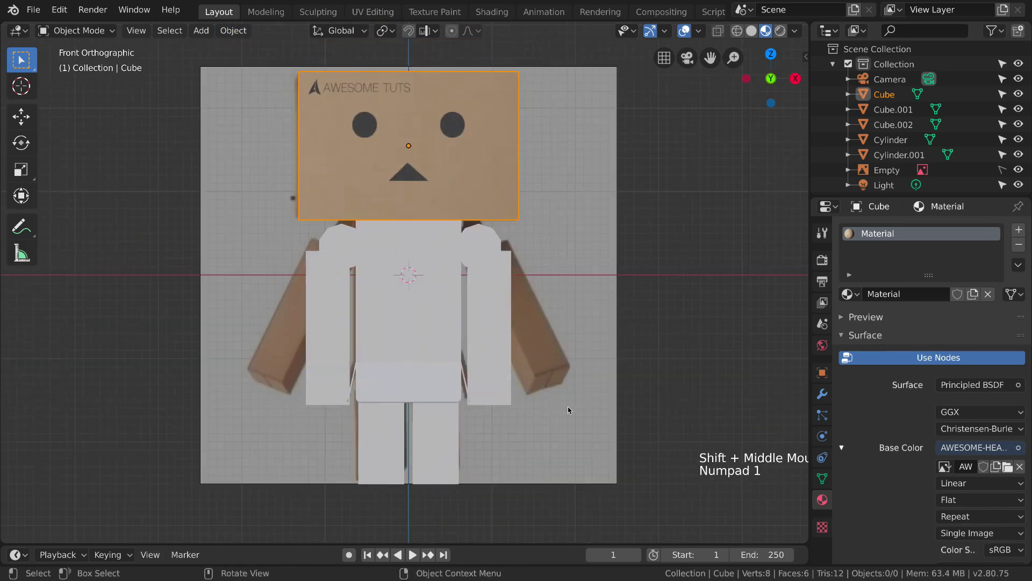
# - Select only the negative-X shoulder cylinder and move it -0.0423 m in X and -0.00604 m in Z
pyautogui.click(327, 341)
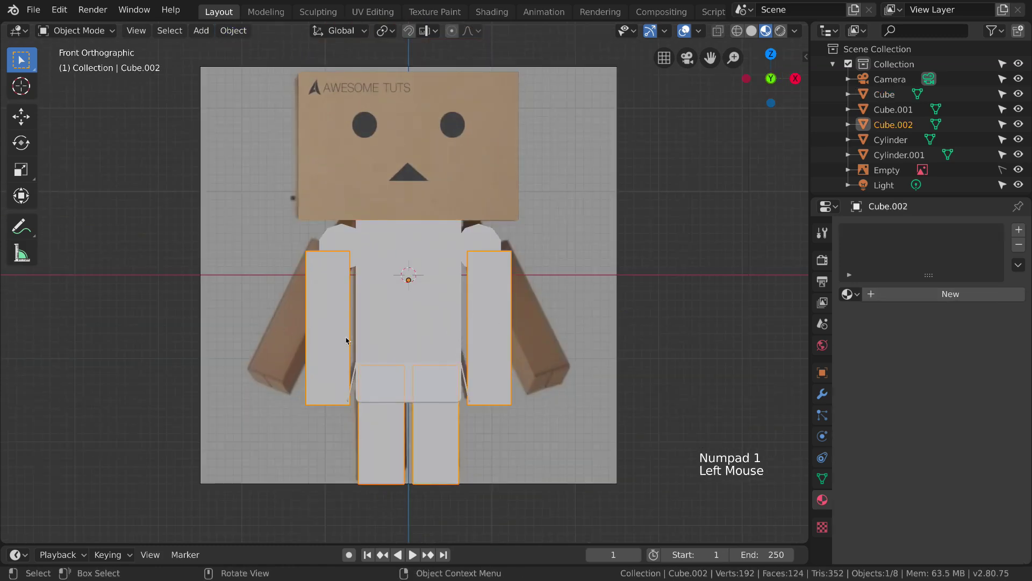
pyautogui.keyDown('shift'); pyautogui.click(485, 242); pyautogui.keyUp('shift')
pyautogui.keyDown('shift'); pyautogui.click(355, 243); pyautogui.keyUp('shift')
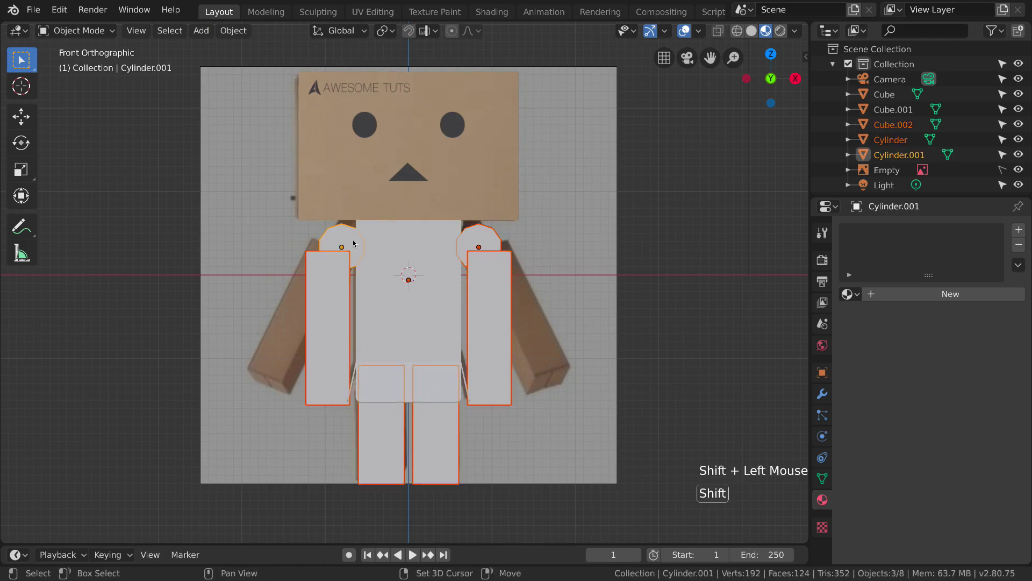
pyautogui.click(354, 243)
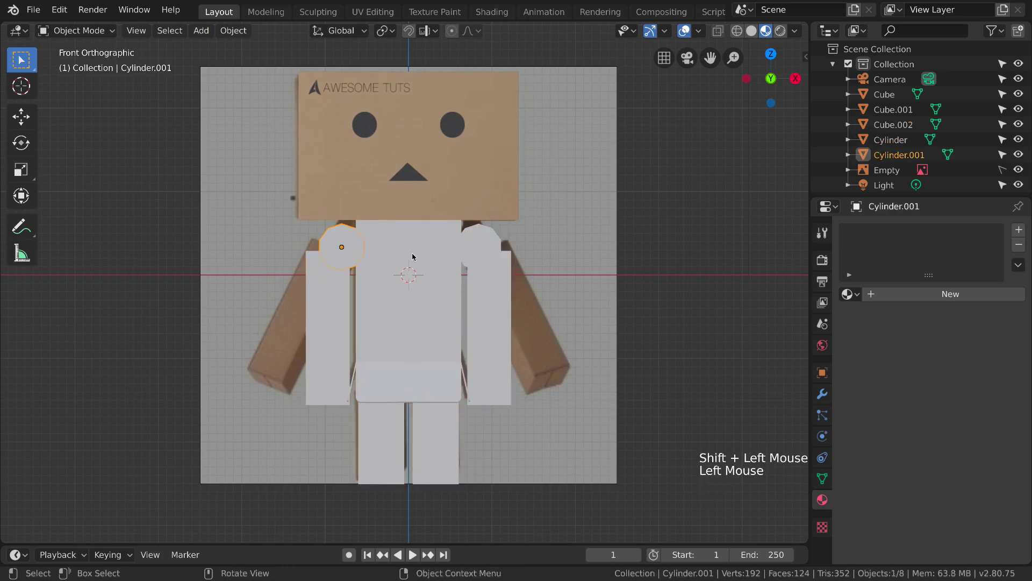
pyautogui.press('g')
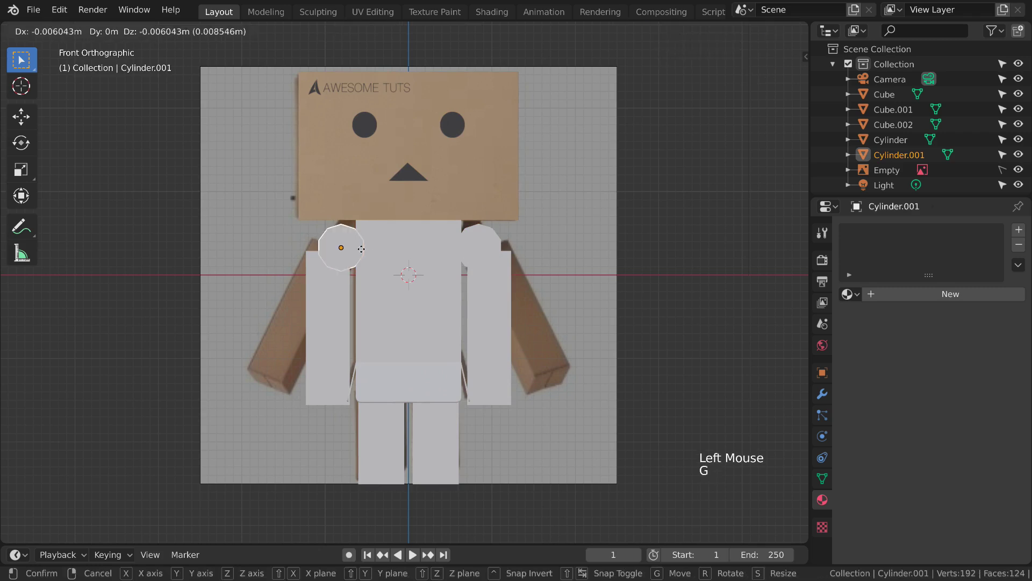
pyautogui.click(357, 249)
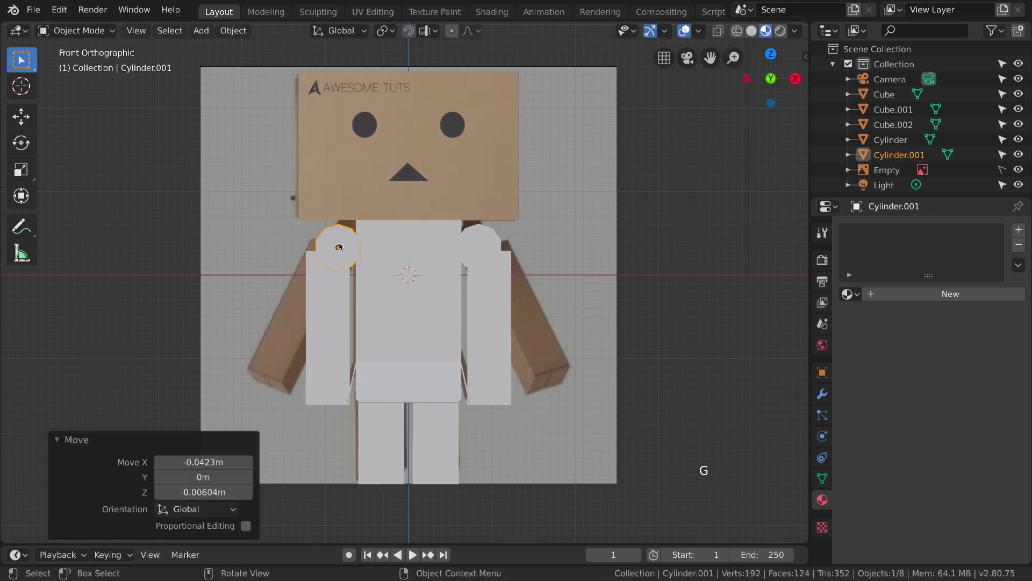
# - Join both shoulder cylinders with the arms-and-legs mesh into a single object
pyautogui.keyDown('shift'); pyautogui.click(485, 243); pyautogui.keyUp('shift')
pyautogui.keyDown('shift'); pyautogui.click(495, 291); pyautogui.keyUp('shift')
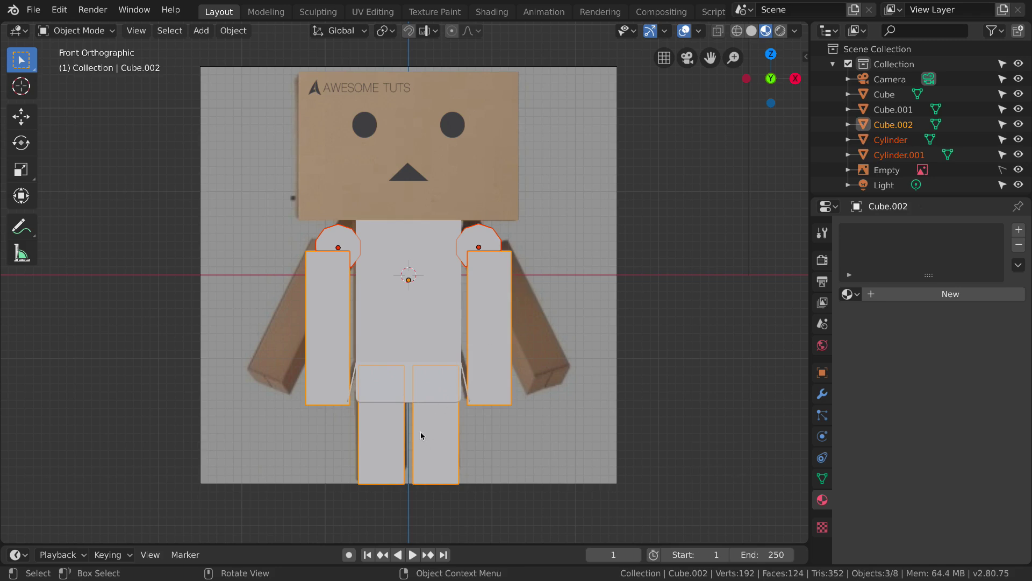
pyautogui.press('super+j')
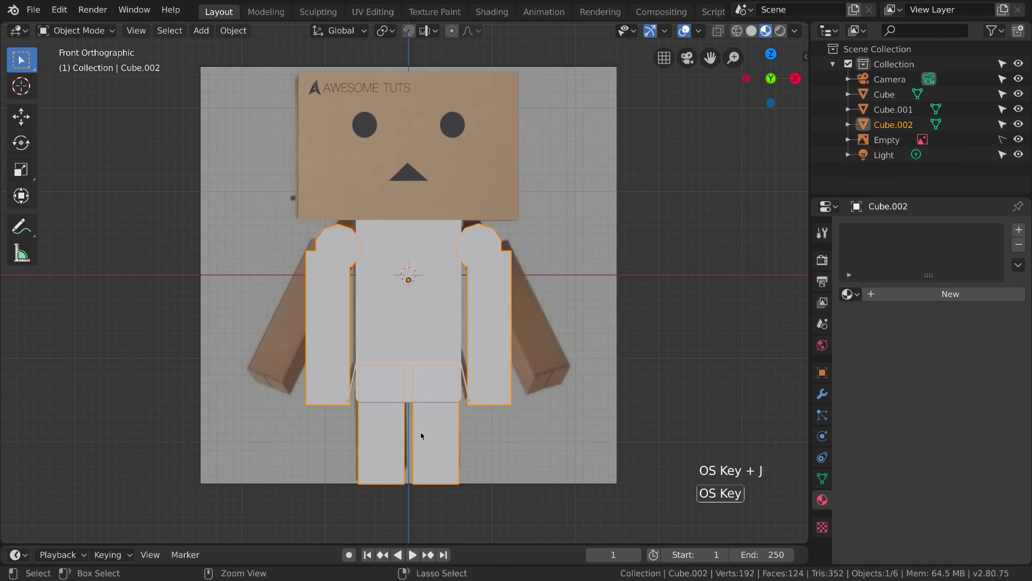
# - Add a new material to the joined limbs and open the input choices for its base color
pyautogui.moveTo(561, 348)
pyautogui.mouseDown(button='middle')
pyautogui.moveTo(540, 355)
pyautogui.moveTo(547, 350)
pyautogui.mouseUp(button='middle')
pyautogui.press('KP_1')
pyautogui.click(571, 350)
pyautogui.click(479, 342)
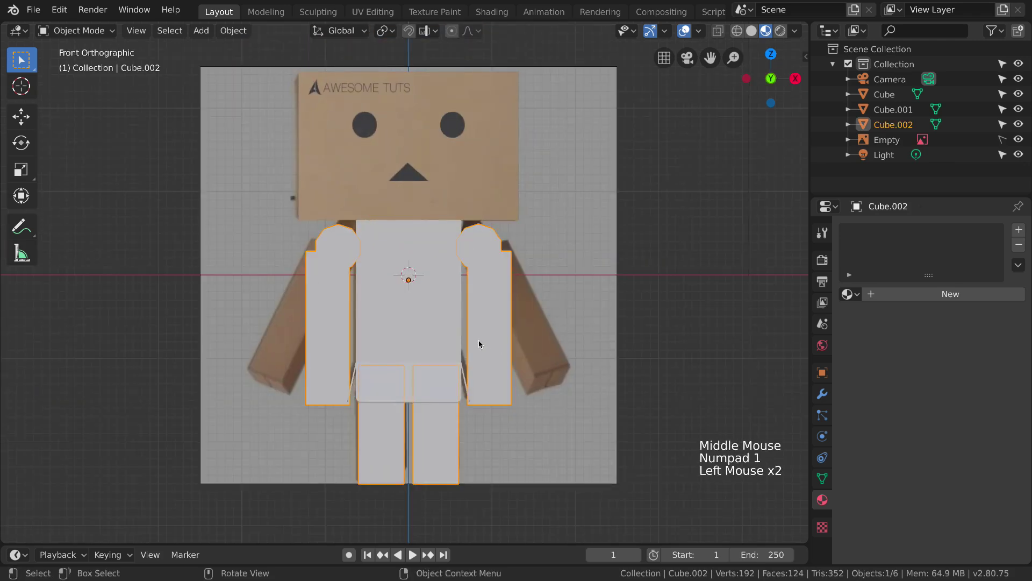
pyautogui.click(904, 295)
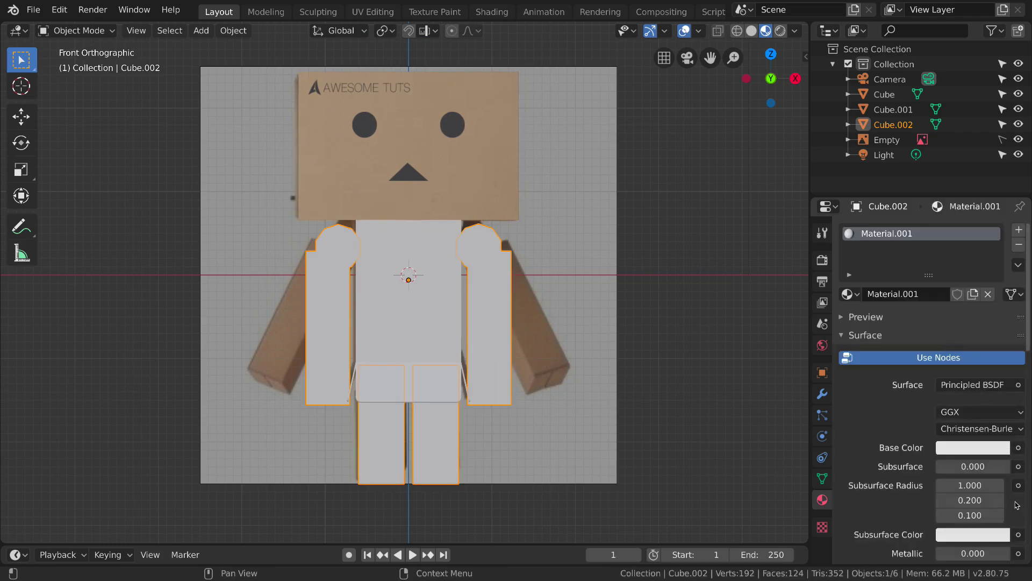
pyautogui.click(1018, 448)
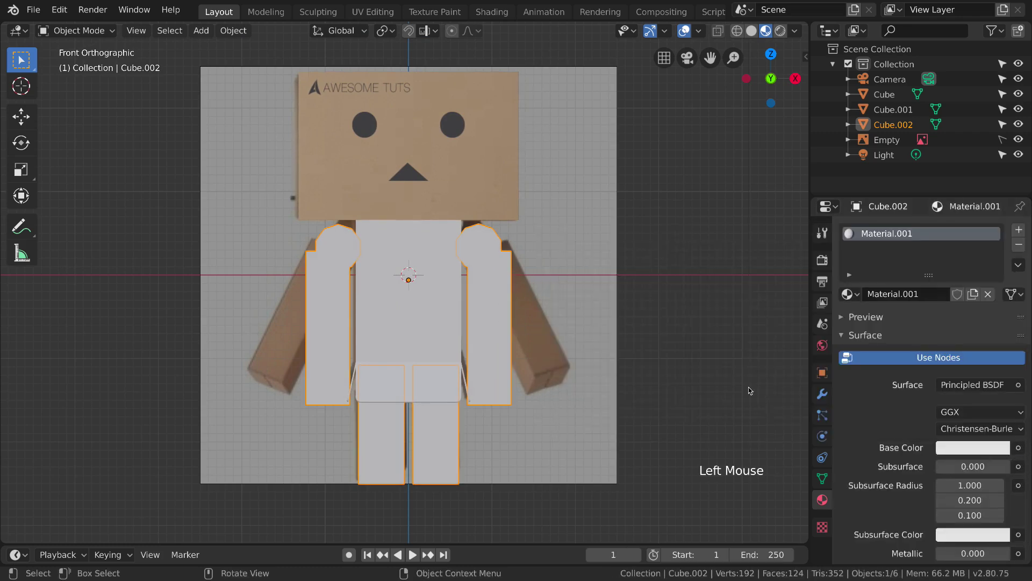
# - Assign AWESOME PART TEXTURE.png from the Desktop's AWESOME DANBOARD folder as an image texture for the limb material's base color
pyautogui.click(1018, 447)
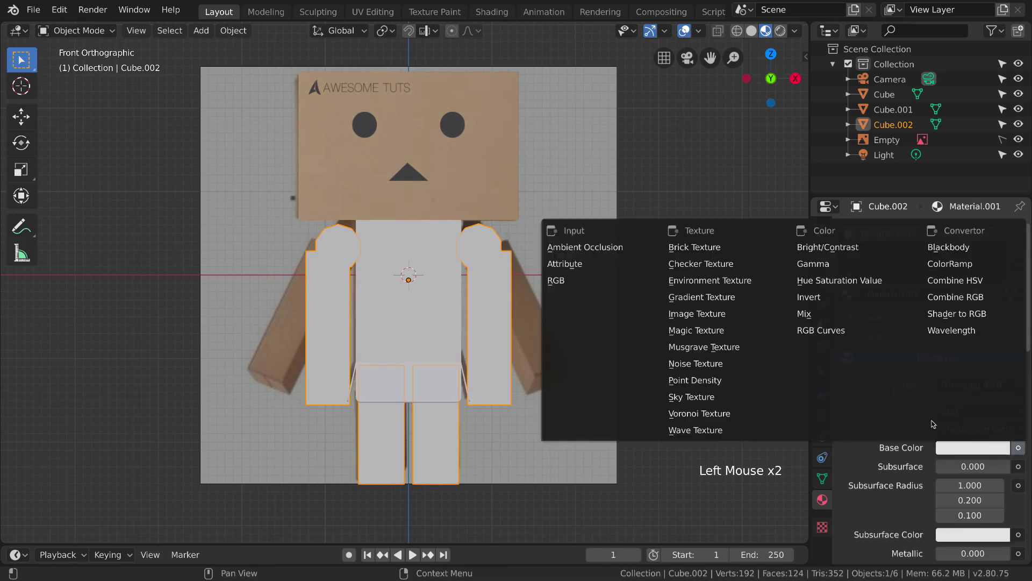
pyautogui.click(697, 314)
pyautogui.click(1015, 469)
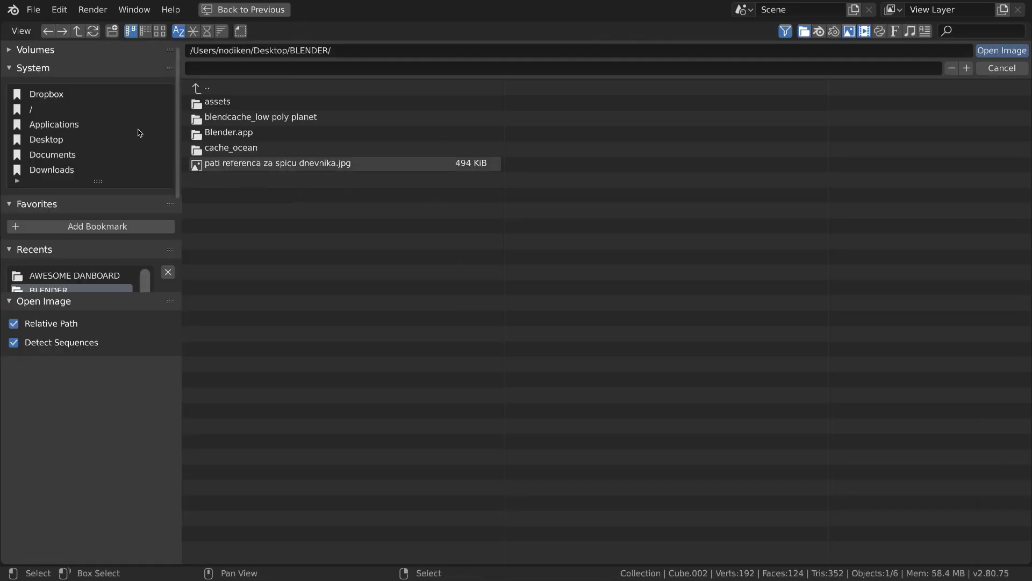
pyautogui.click(59, 141)
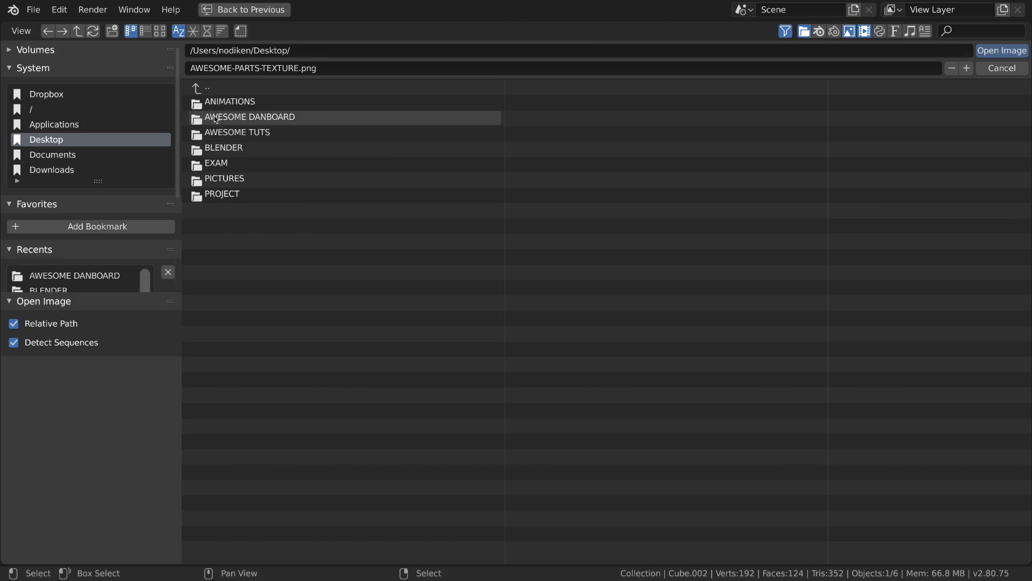
pyautogui.click(220, 119)
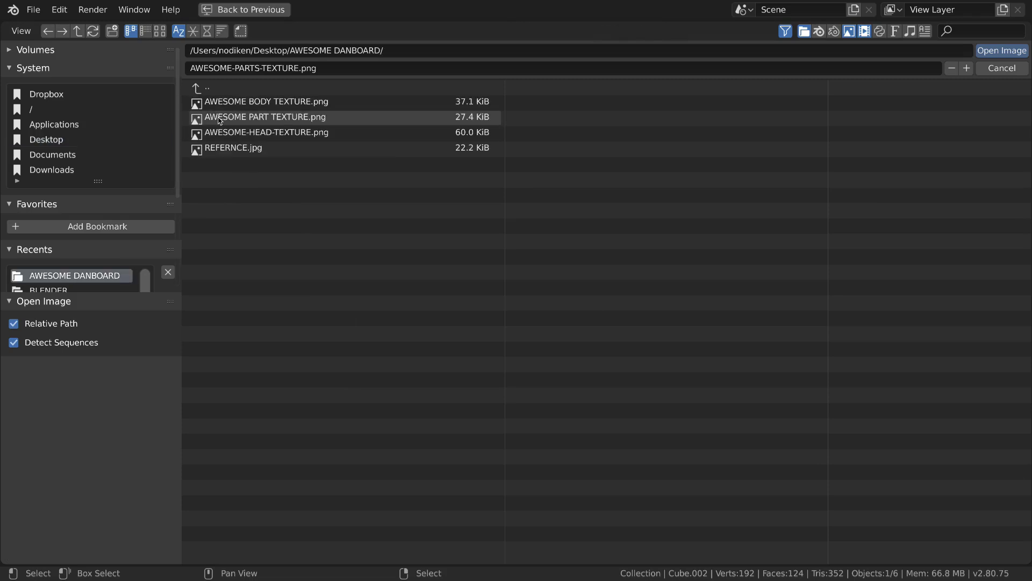
pyautogui.click(270, 116)
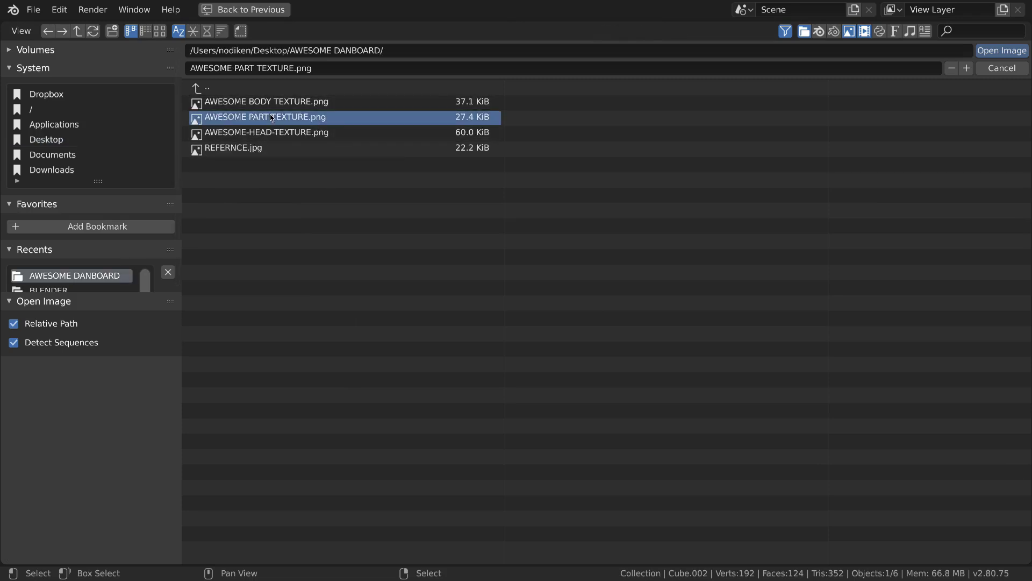
pyautogui.click(1000, 50)
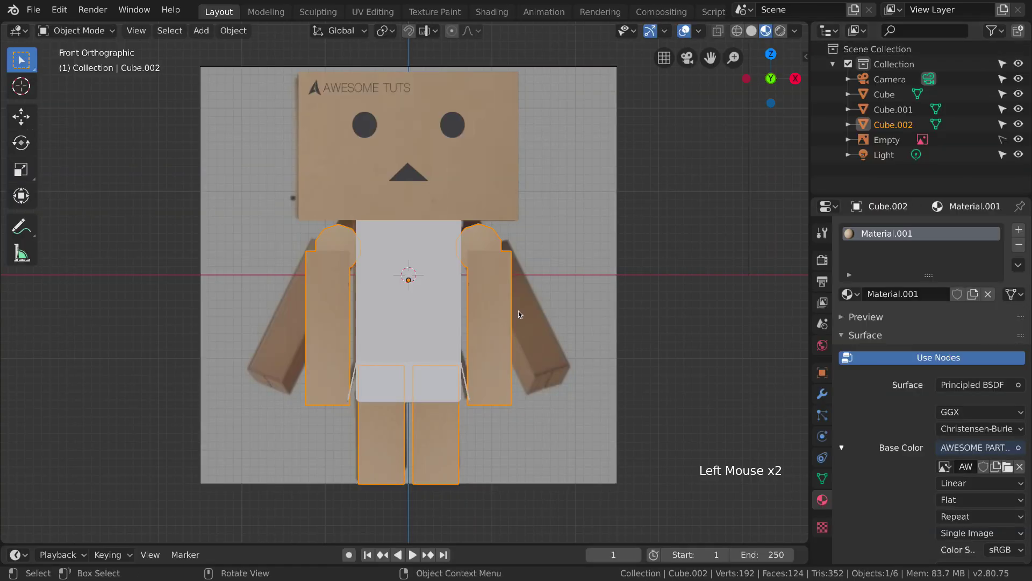
# - Examine how the UV layout of the arms and legs lies over the part texture in the UV Editing workspace
pyautogui.click(372, 11)
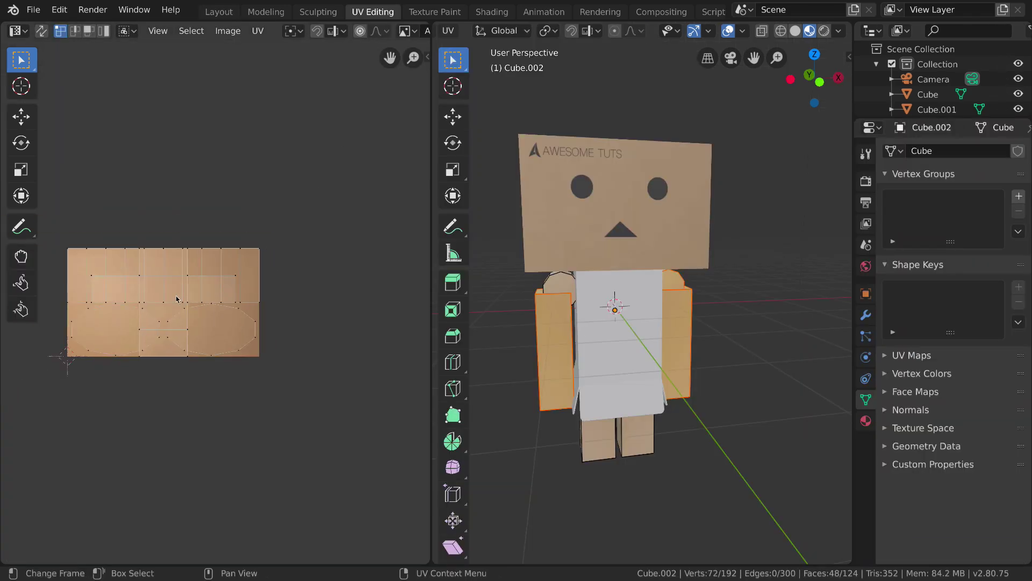
pyautogui.keyDown('shift'); pyautogui.moveTo(176, 299); pyautogui.dragTo(208, 338, button='middle'); pyautogui.keyUp('shift')
pyautogui.scroll(3, 291, 333)
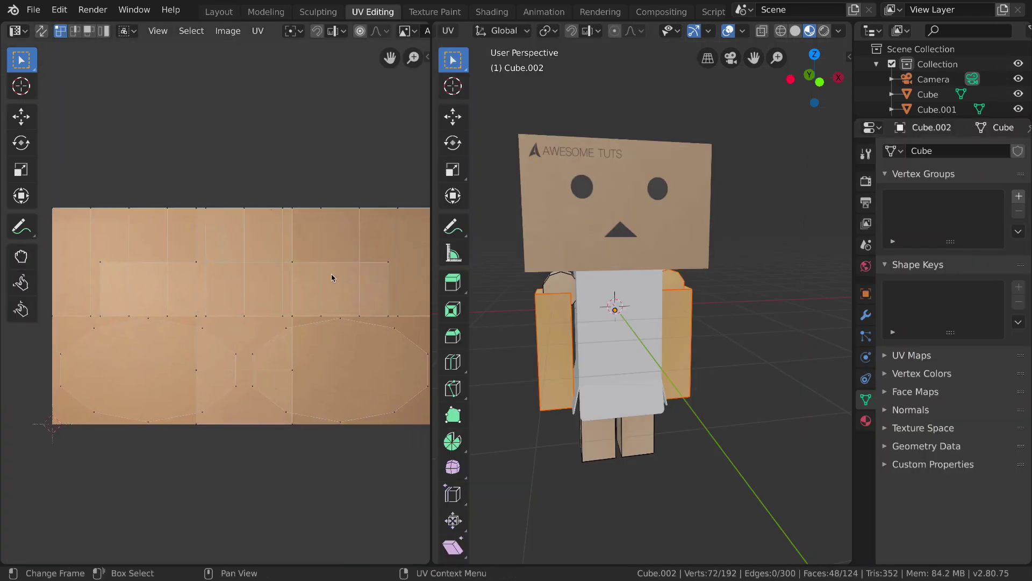
pyautogui.keyDown('shift'); pyautogui.moveTo(335, 252); pyautogui.dragTo(278, 232, button='middle'); pyautogui.keyUp('shift')
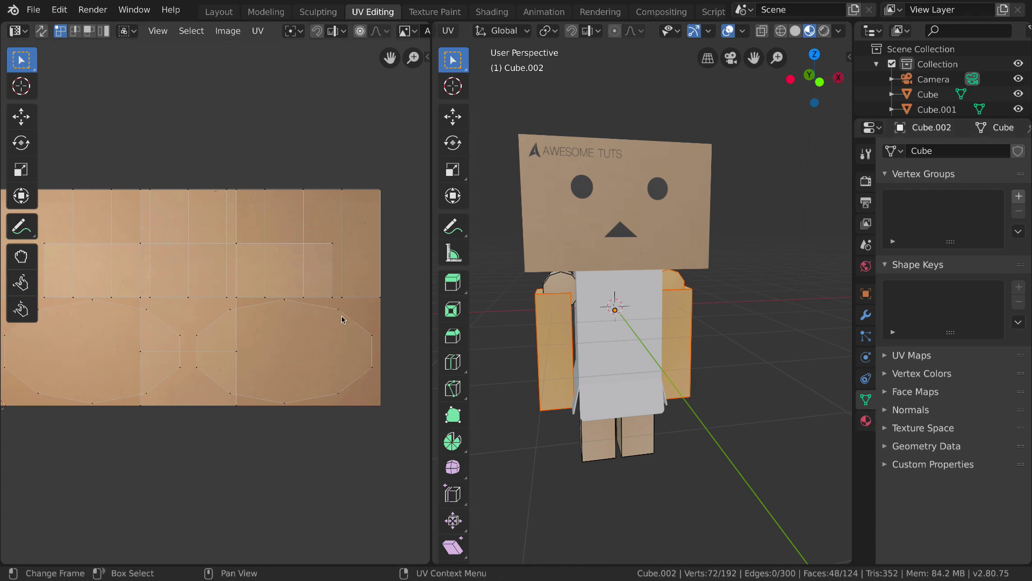
# - Back in the Layout workspace, give the torso a new material with an image texture as its base color
pyautogui.click(219, 11)
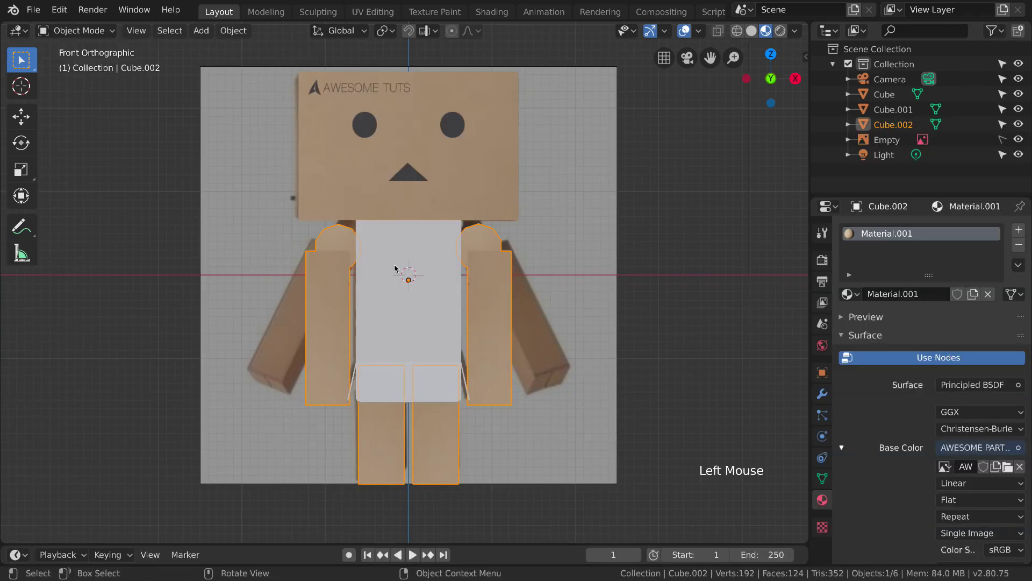
pyautogui.scroll(1, 434, 279)
pyautogui.click(435, 291)
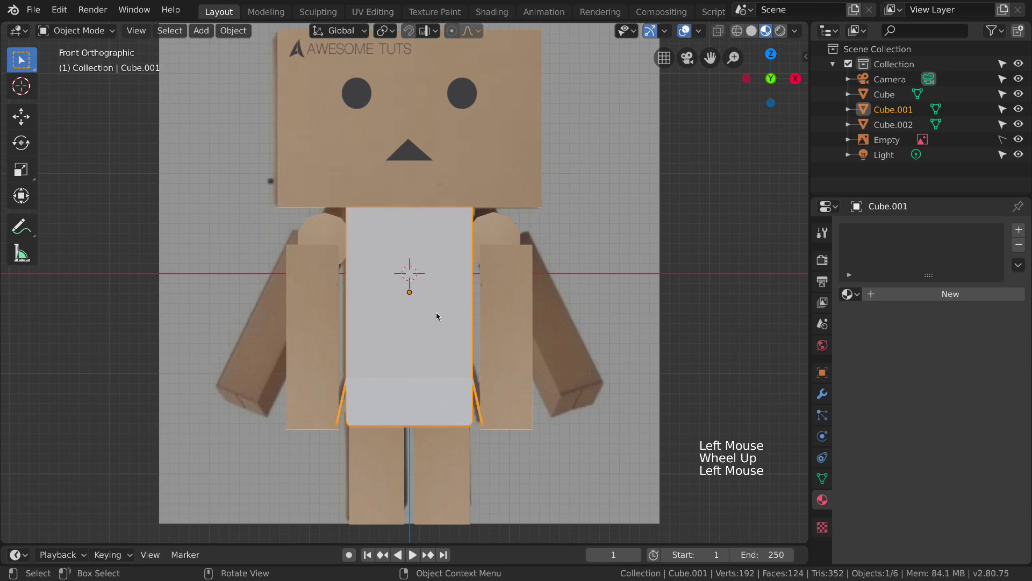
pyautogui.click(916, 295)
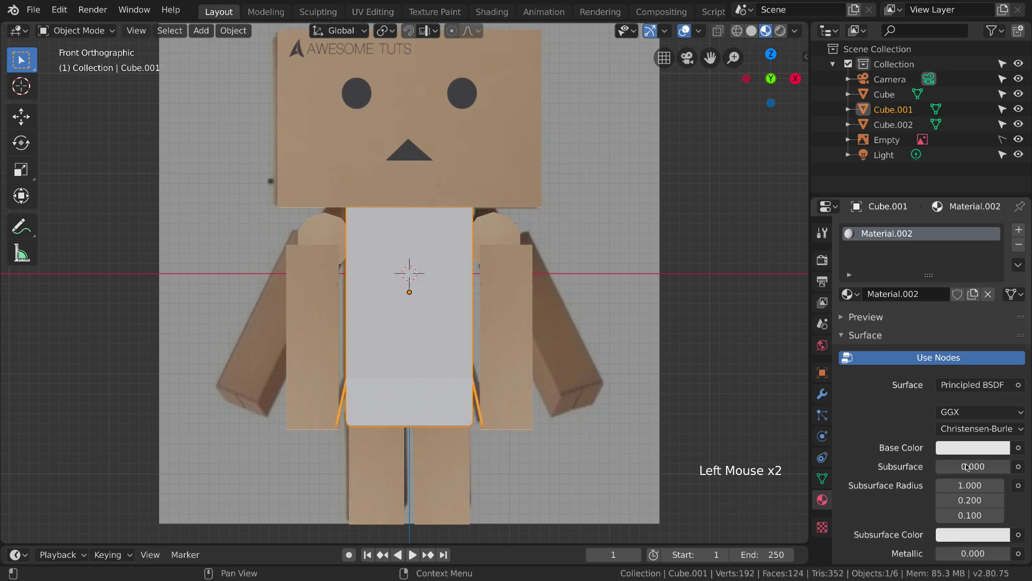
pyautogui.click(1018, 447)
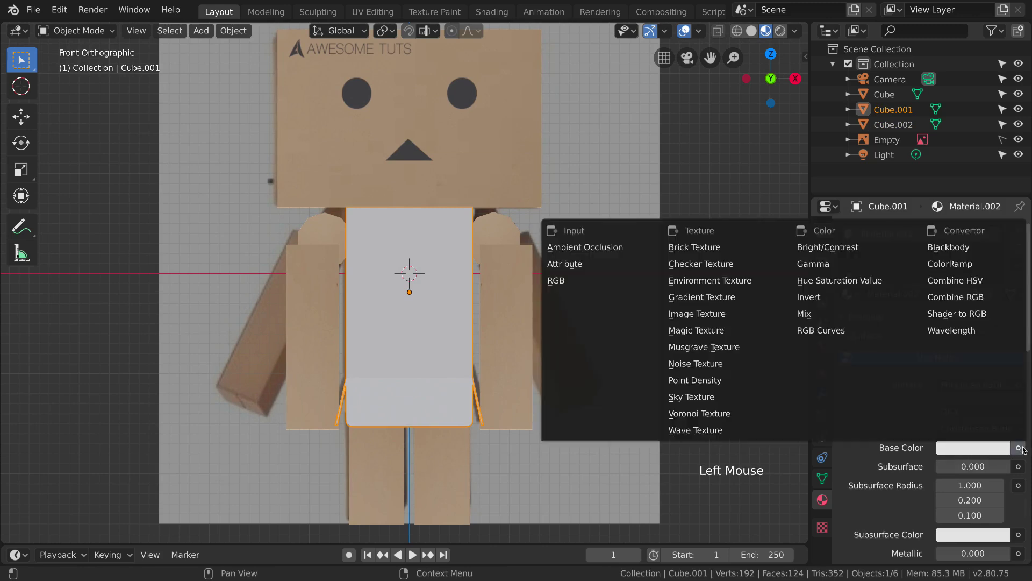
pyautogui.click(702, 312)
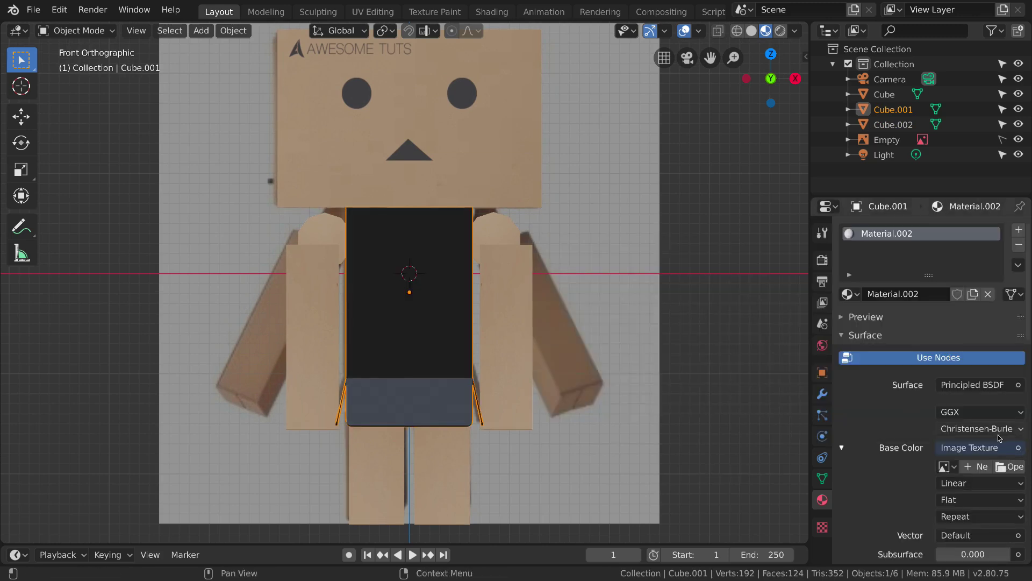
# - Load AWESOME BODY TEXTURE.png from the Desktop's AWESOME DANBOARD folder into the torso's image texture and deselect the torso
pyautogui.click(1010, 467)
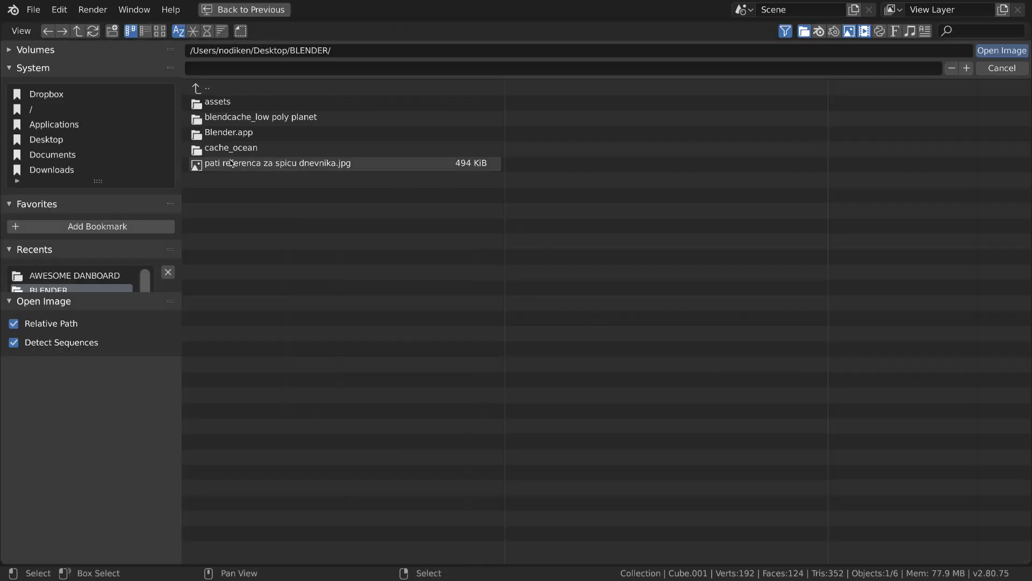
pyautogui.click(43, 140)
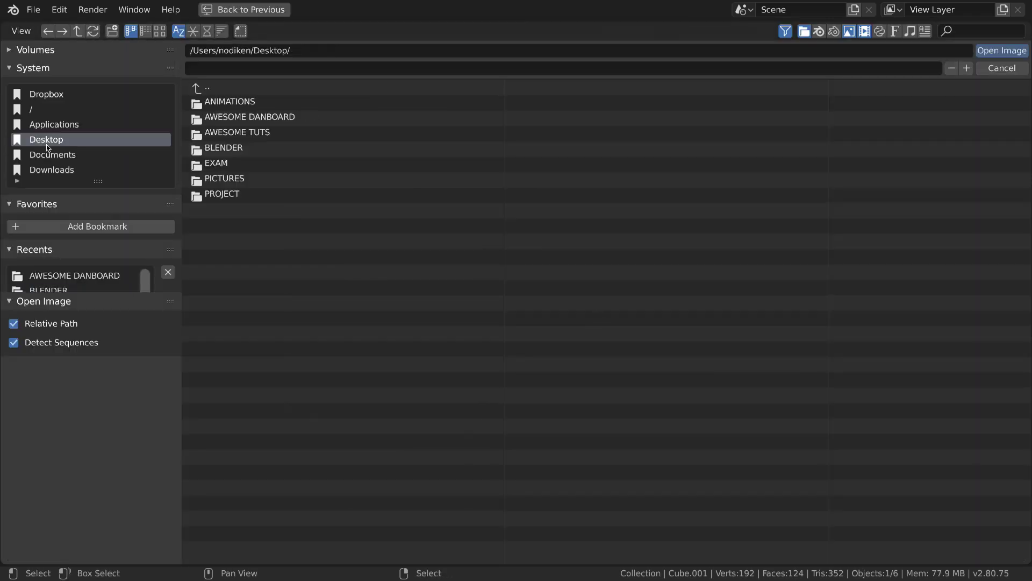
pyautogui.click(232, 118)
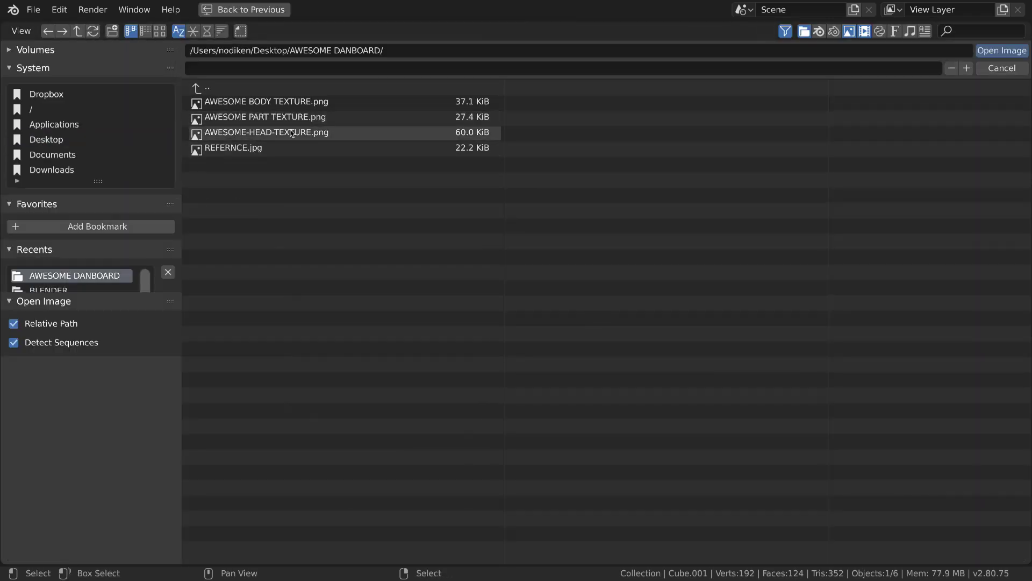
pyautogui.click(286, 103)
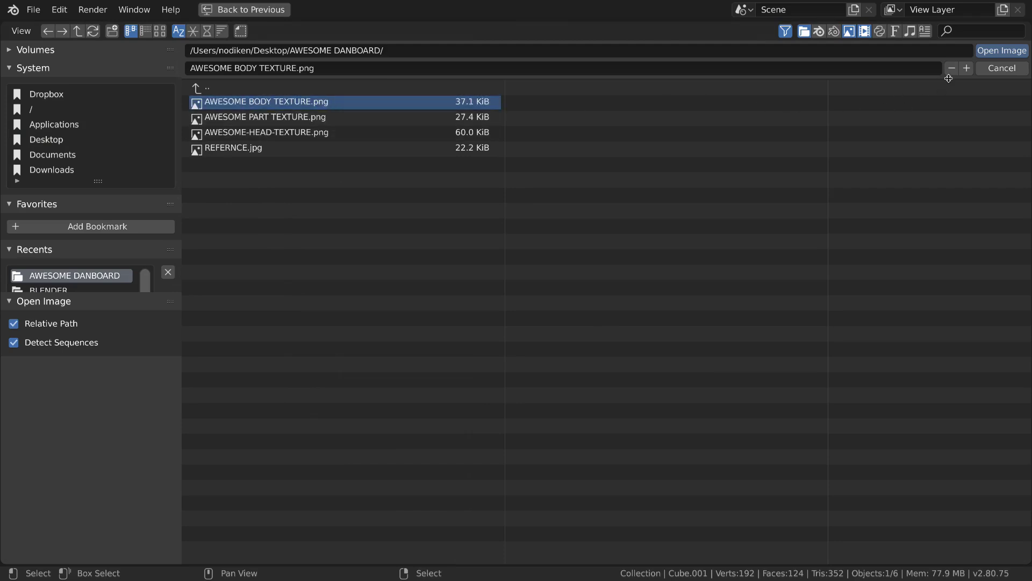
pyautogui.click(1002, 51)
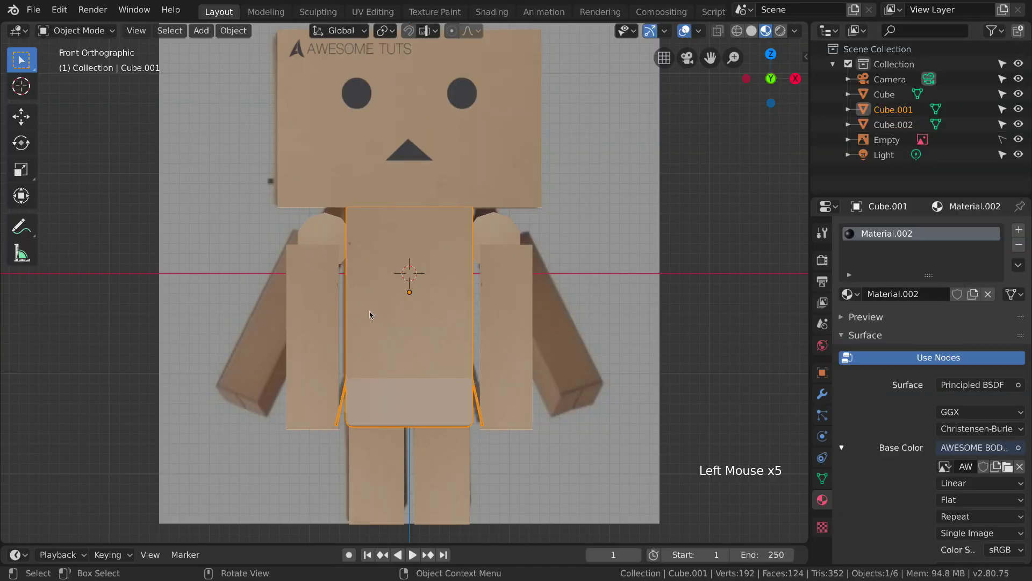
pyautogui.hotkey('alt', 'a')
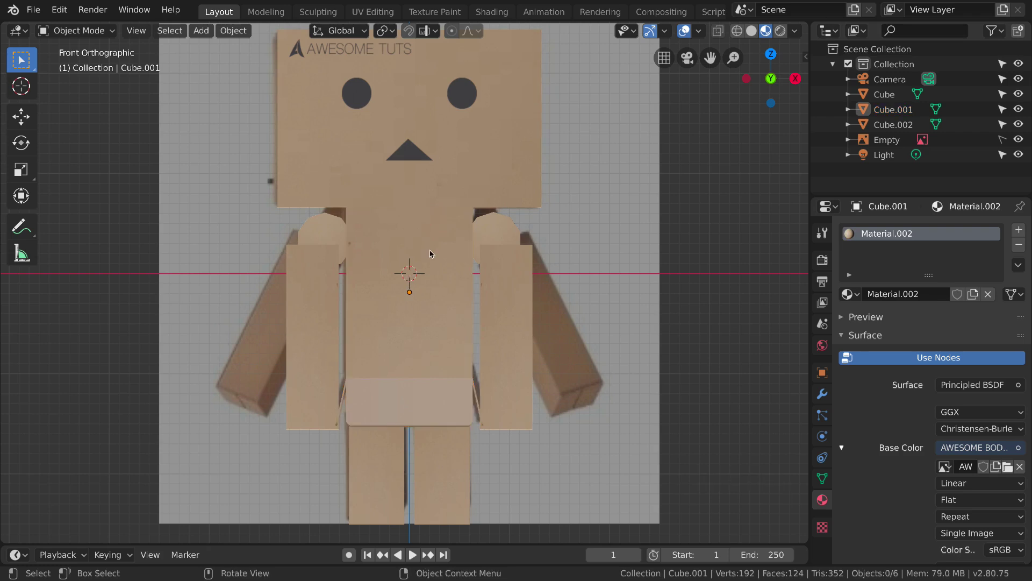
# - In the UV Editing workspace, unwrap all torso faces with Project From View in the front orthographic view
pyautogui.click(373, 12)
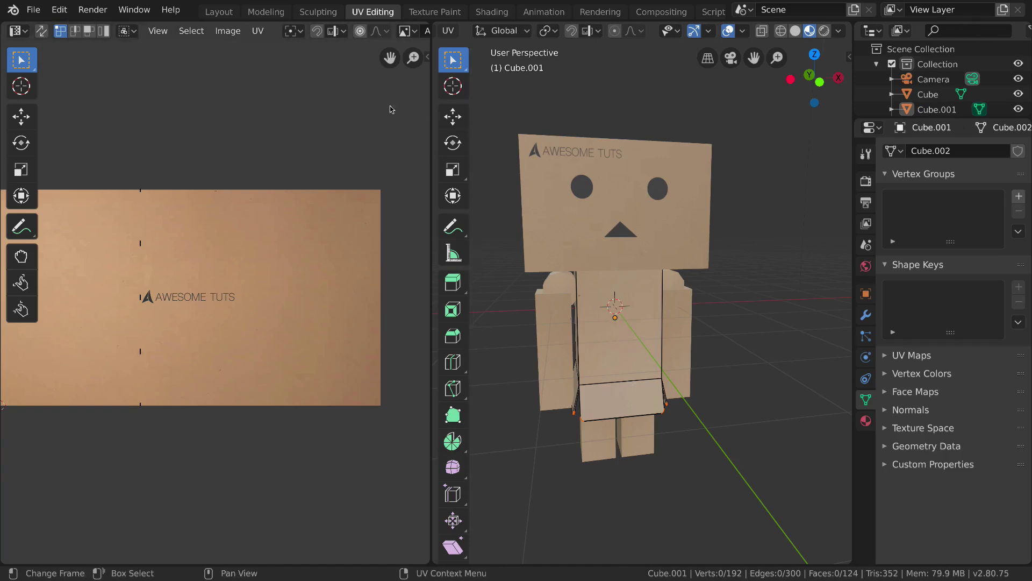
pyautogui.press('KP_1')
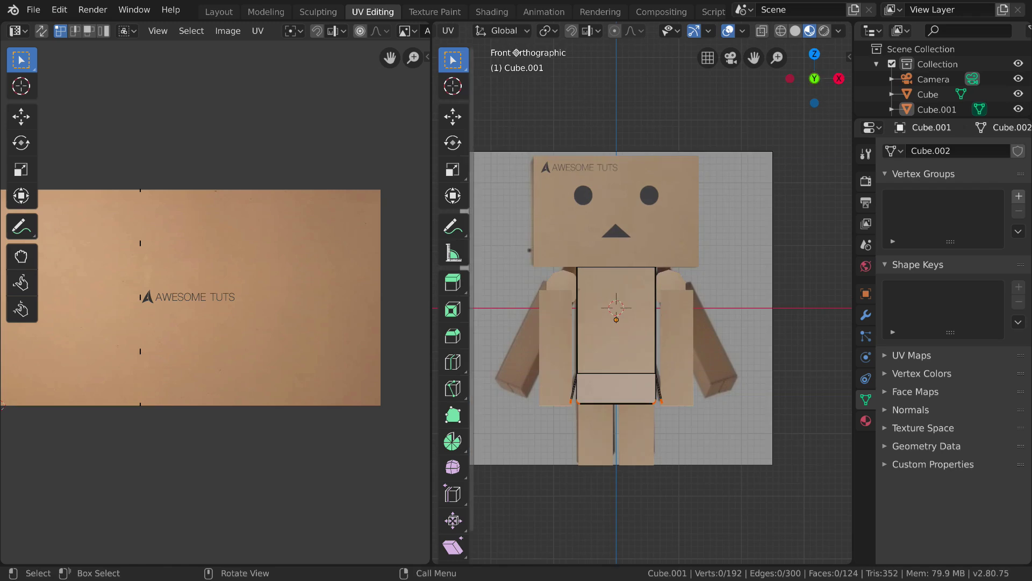
pyautogui.press('a')
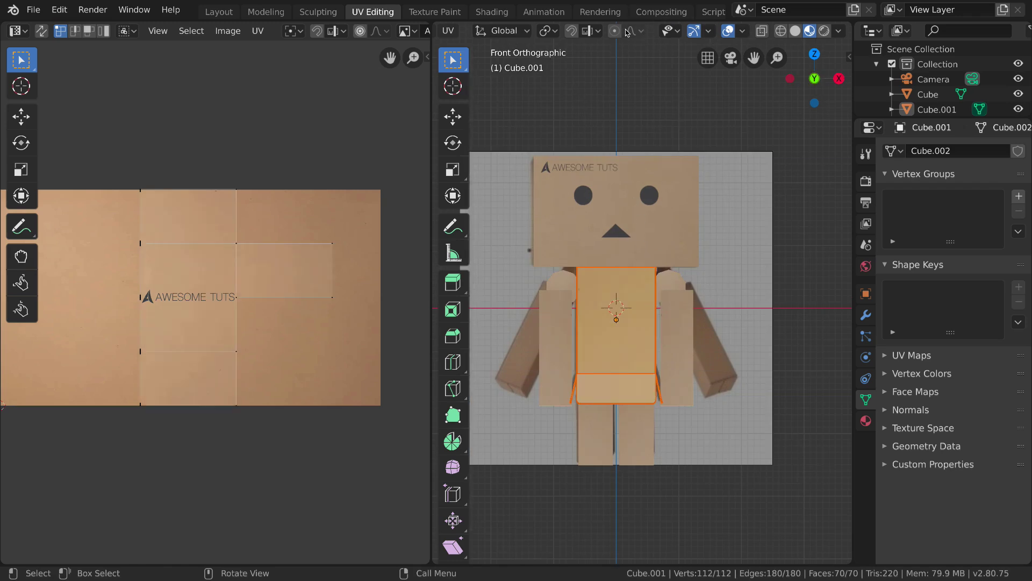
pyautogui.scroll(5, 618, 30)
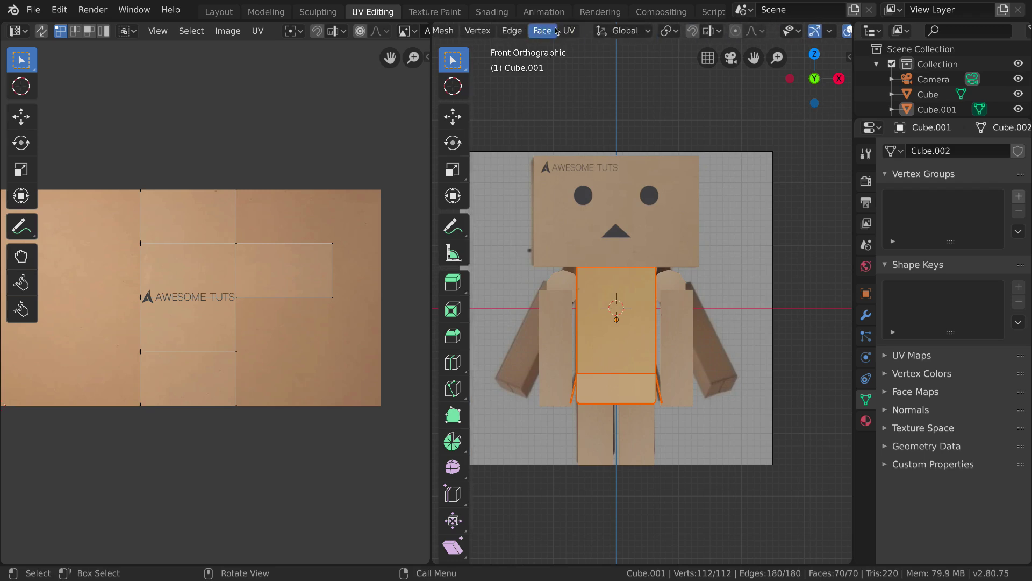
pyautogui.click(568, 31)
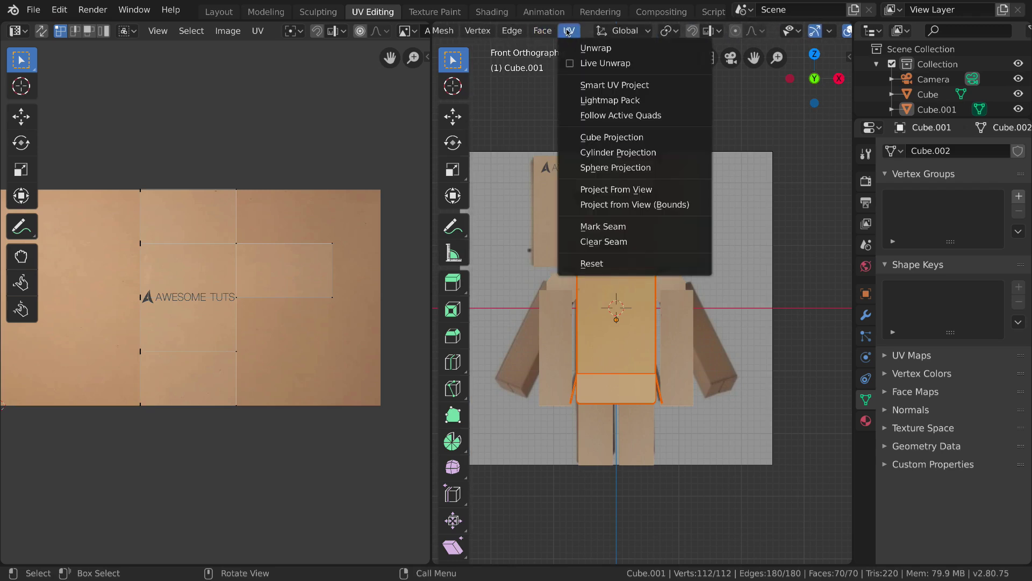
pyautogui.click(628, 197)
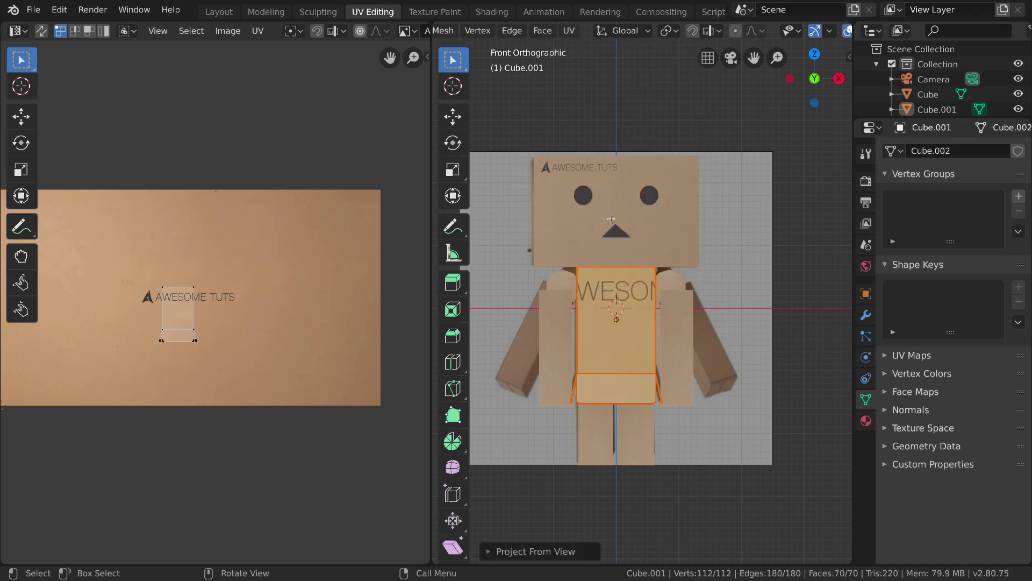
# - Move all torso UVs onto the AWESOME TUTS logo and rotate them 90 degrees
pyautogui.scroll(2, 619, 208)
pyautogui.moveTo(237, 332); pyautogui.dragTo(309, 324, button='middle')
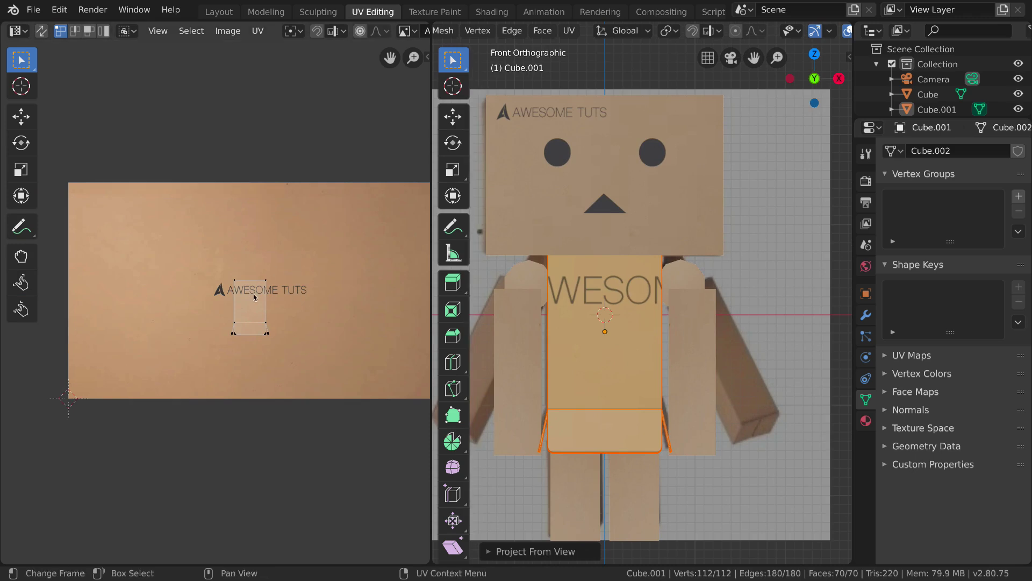
pyautogui.press('a')
pyautogui.press('g')
pyautogui.click(271, 277)
pyautogui.press('r')
pyautogui.write('90')
pyautogui.press('Escape')
pyautogui.write('r90')
pyautogui.press('Return')
# - Scale the torso UVs up about 2.5 times around the logo and turn them by 180 degrees
pyautogui.press('s')
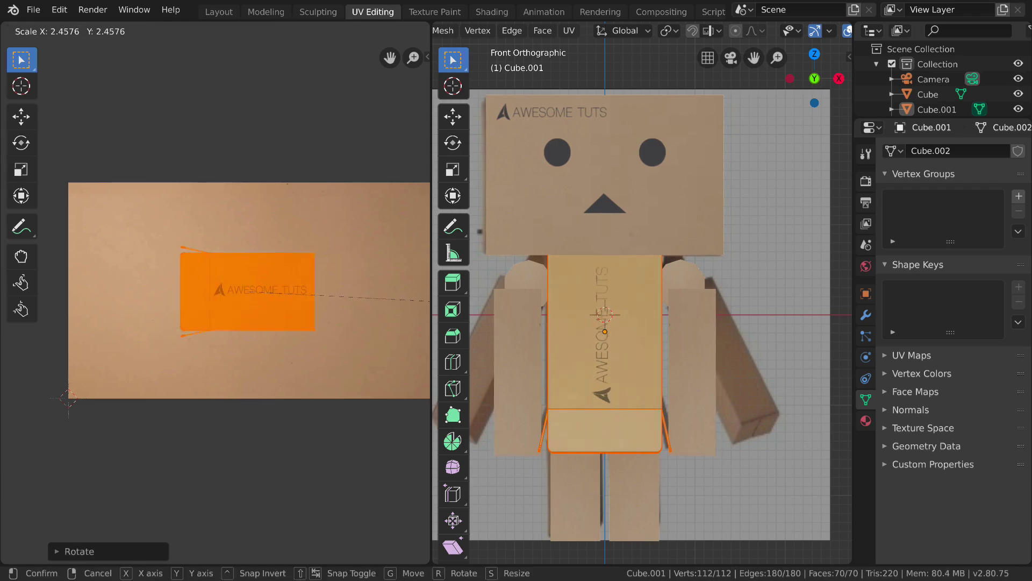
pyautogui.click(41, 309)
pyautogui.press('s')
pyautogui.write('r80')
pyautogui.press('Return')
# - Shift the torso UVs about 0.07 along X and enlarge them slightly so the whole logo fits on the chest
pyautogui.press('g')
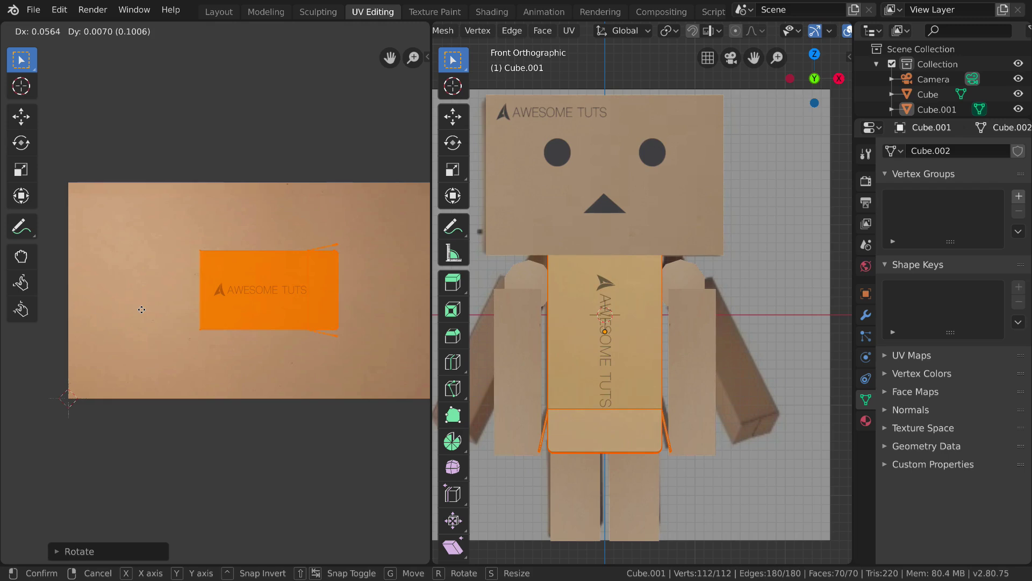
pyautogui.press('x')
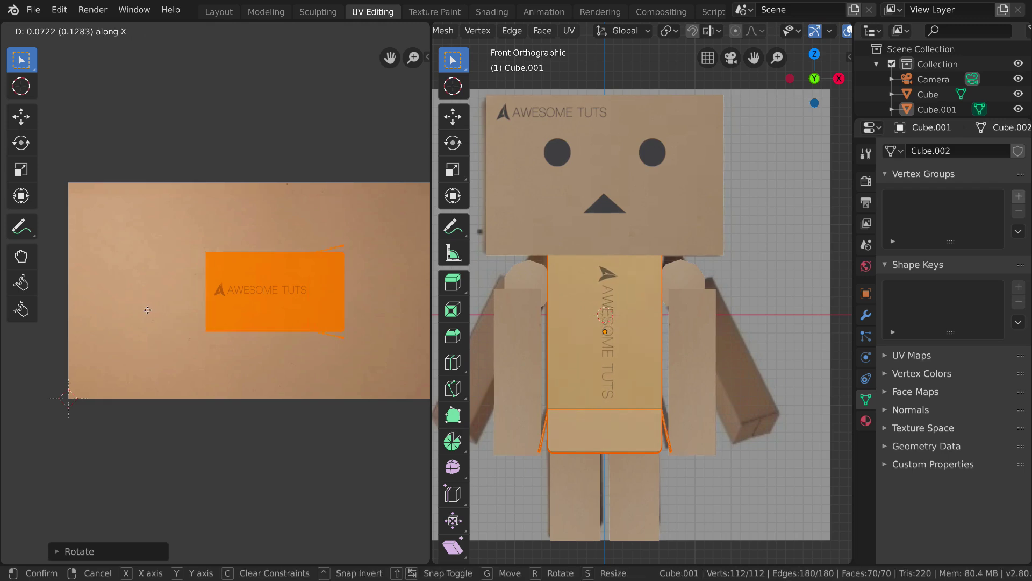
pyautogui.click(148, 310)
pyautogui.press('s')
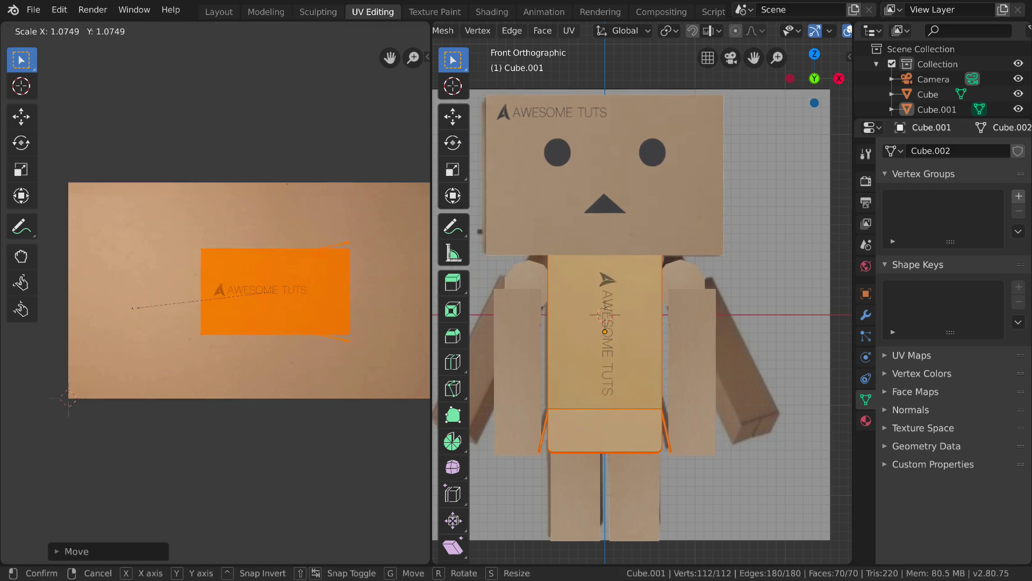
pyautogui.click(116, 308)
pyautogui.press('s')
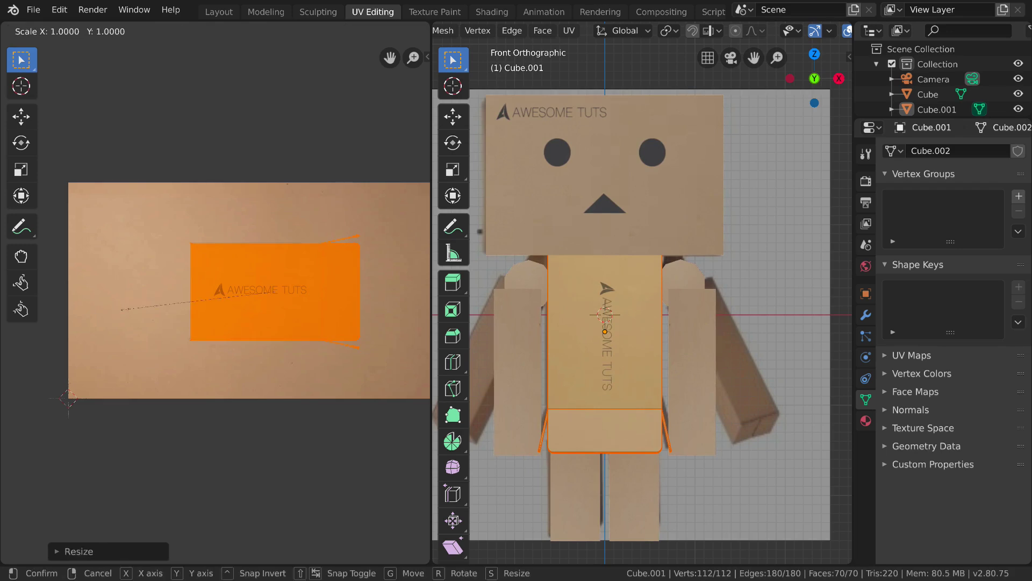
pyautogui.click(138, 306)
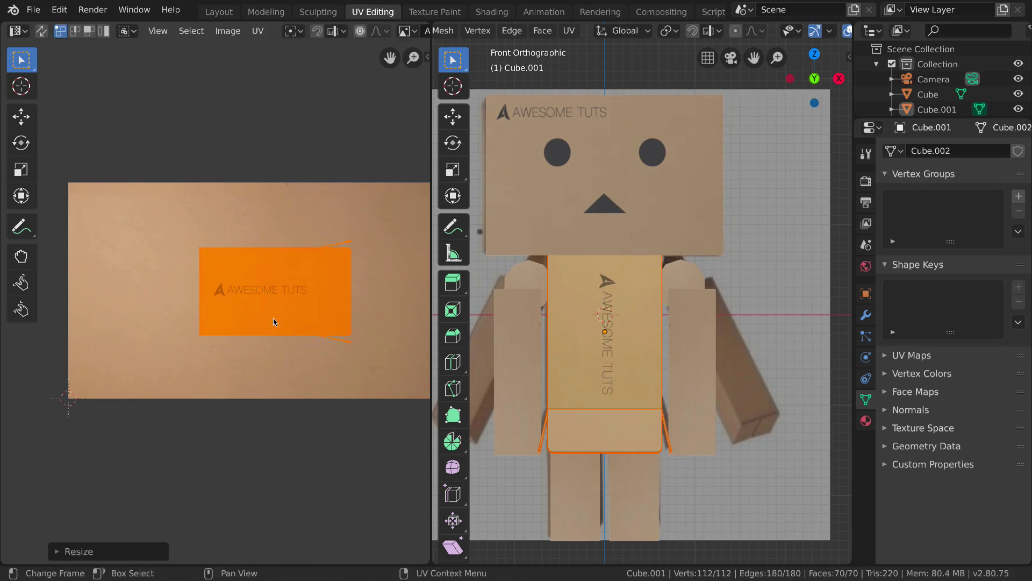
# - Leave Edit Mode and inspect the textured character from the side and front
pyautogui.keyDown('shift'); pyautogui.moveTo(696, 336); pyautogui.dragTo(701, 307, button='middle'); pyautogui.keyUp('shift')
pyautogui.press('Tab')
pyautogui.click(760, 296)
pyautogui.moveTo(761, 296); pyautogui.dragTo(597, 253, button='middle')
pyautogui.scroll(2, 594, 285)
pyautogui.press('KP_1')
# - Select the Empty that holds the reference image and return to the Layout workspace
pyautogui.scroll(-4, 974, 91)
pyautogui.click(929, 89)
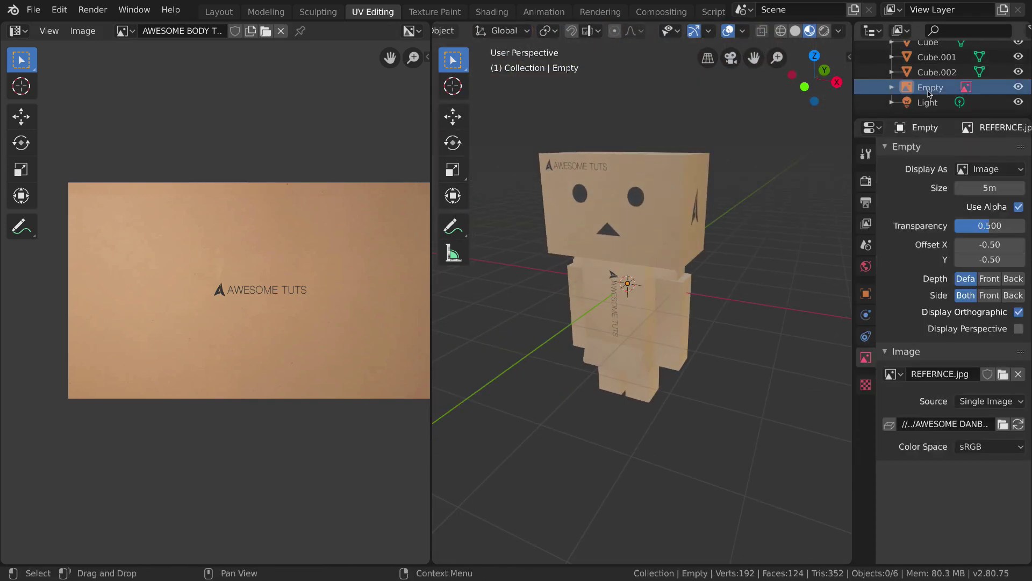
pyautogui.click(219, 11)
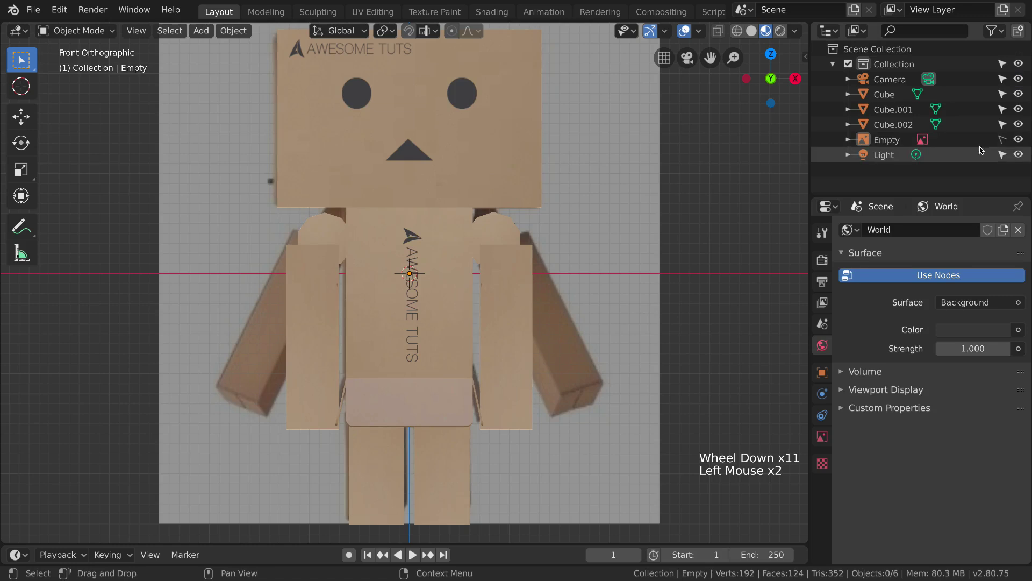
# - Hide the Empty that holds the reference image and reset the 3D cursor to the world origin
pyautogui.click(896, 141)
pyautogui.click(1018, 140)
pyautogui.moveTo(672, 236); pyautogui.dragTo(652, 246, button='middle')
pyautogui.scroll(-3, 652, 247)
pyautogui.hotkey('shift', 'c')
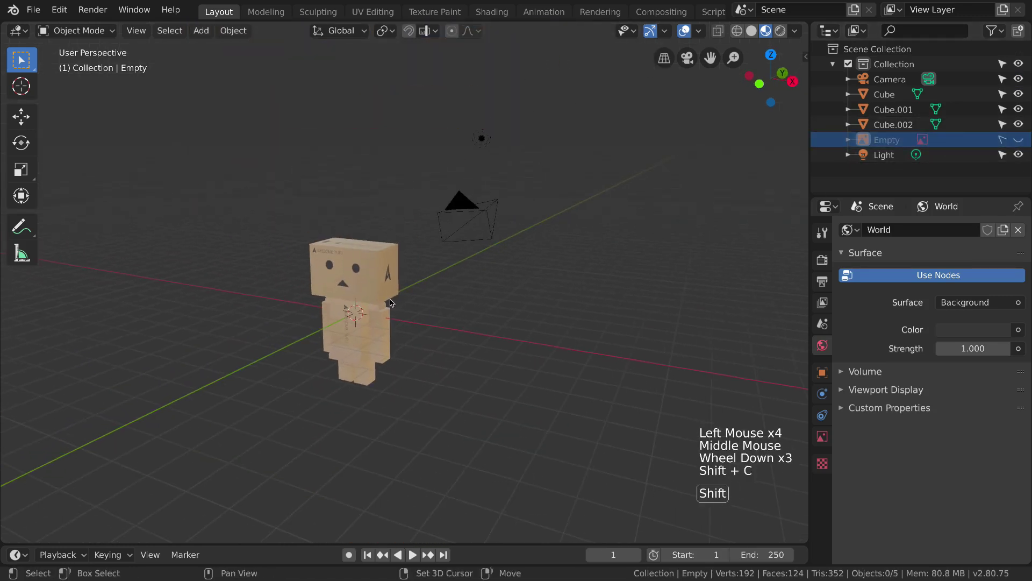
# - Select the three character meshes without the camera and light, and raise them 2.5 m along Z
pyautogui.hotkey('shift', 'a')
pyautogui.press('a')
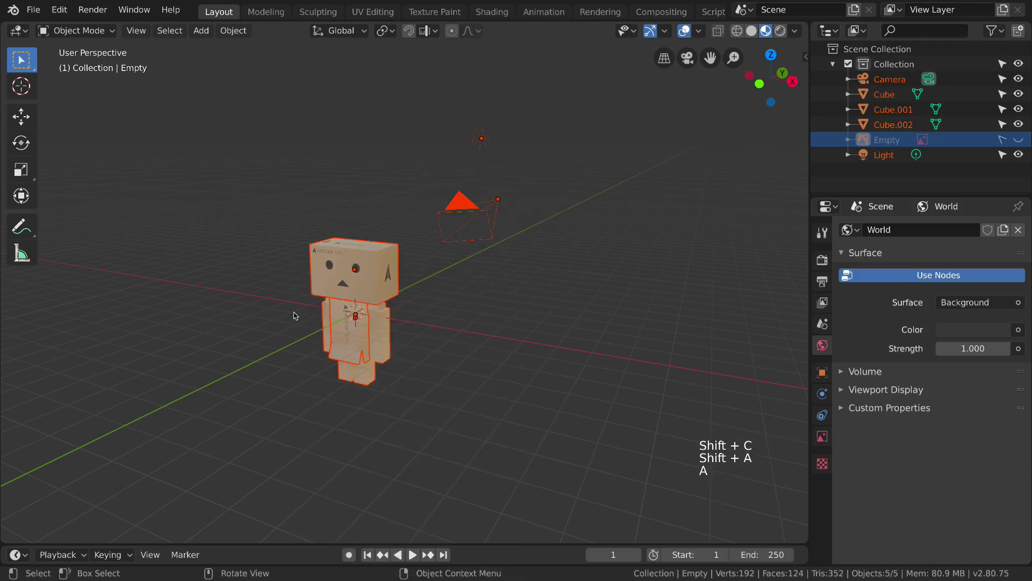
pyautogui.keyDown('shift'); pyautogui.click(493, 206); pyautogui.keyUp('shift')
pyautogui.keyDown('shift'); pyautogui.click(494, 206); pyautogui.keyUp('shift')
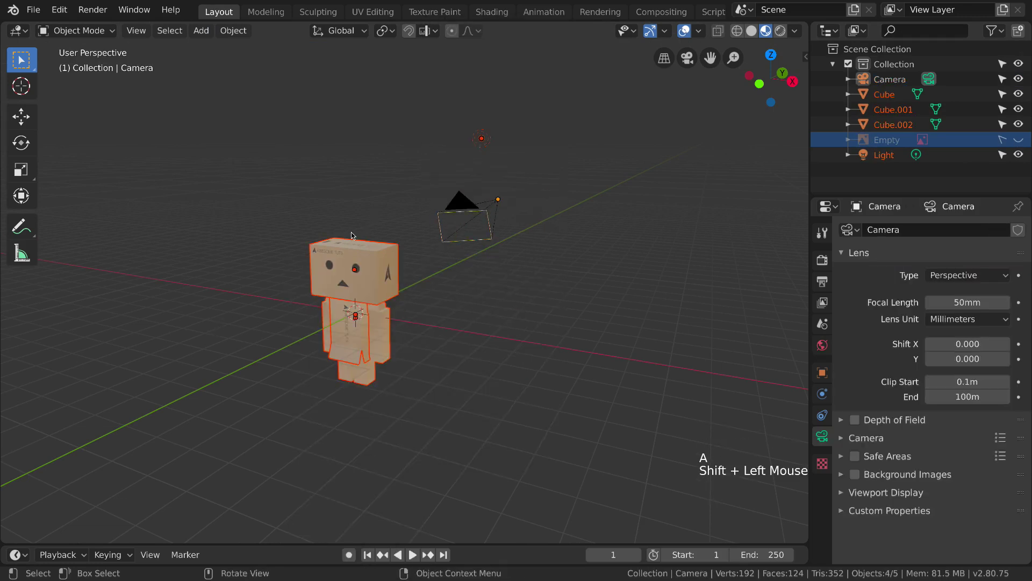
pyautogui.press('KP_1')
pyautogui.click(359, 249)
pyautogui.moveTo(359, 247); pyautogui.dragTo(156, 515)
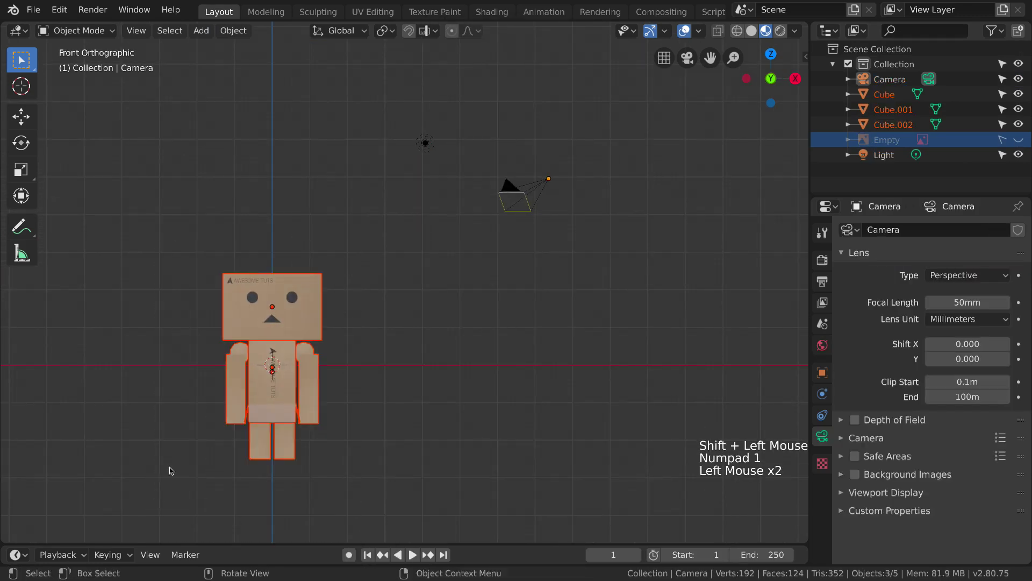
pyautogui.press('g')
pyautogui.press('z')
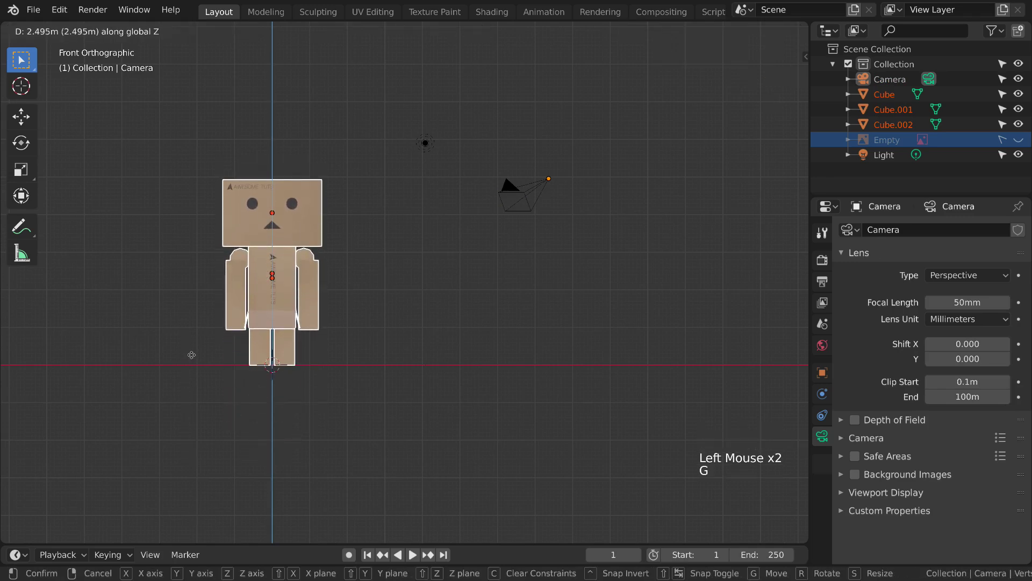
pyautogui.click(192, 358)
# - Reset the 3D cursor to the world origin, at the ground line between the character's feet
pyautogui.hotkey('shift', 'c')
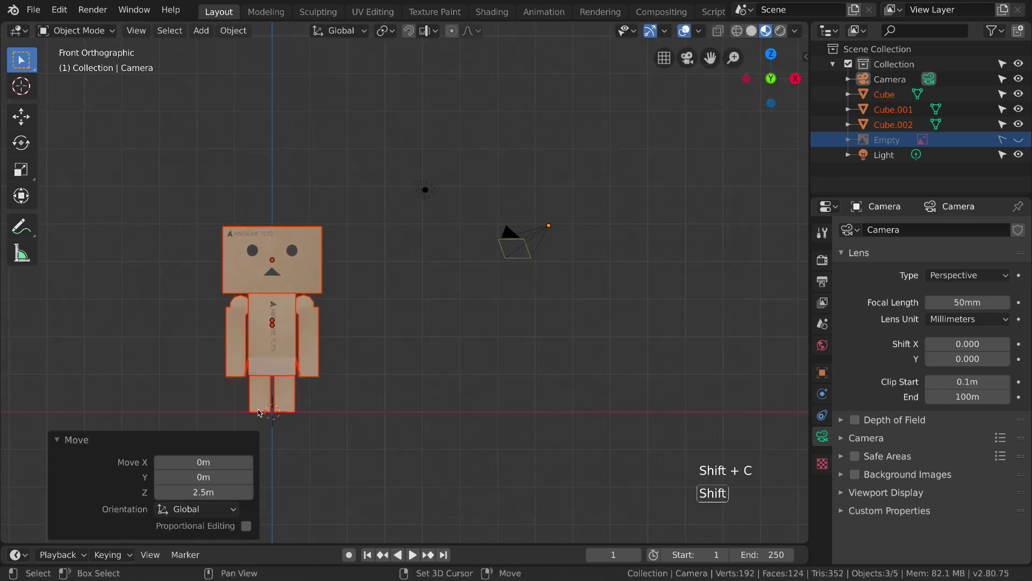
pyautogui.keyDown('shift'); pyautogui.moveTo(259, 412); pyautogui.dragTo(390, 339, button='middle'); pyautogui.keyUp('shift')
pyautogui.scroll(3, 431, 342)
pyautogui.keyDown('shift'); pyautogui.moveTo(441, 384); pyautogui.dragTo(430, 356, button='middle'); pyautogui.keyUp('shift')
pyautogui.keyDown('shift'); pyautogui.rightClick(121, 143); pyautogui.keyUp('shift')
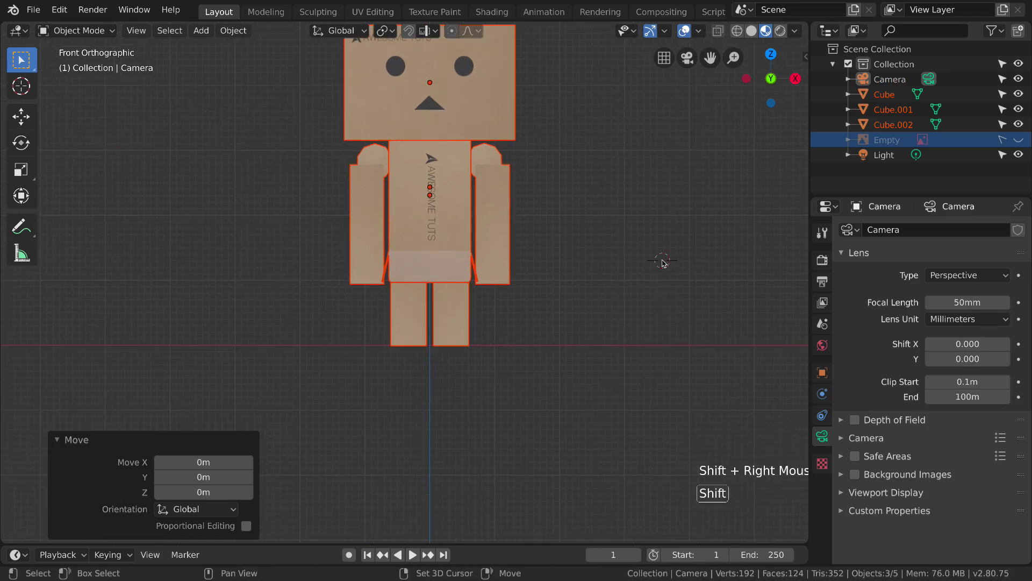
pyautogui.hotkey('shift', 'c')
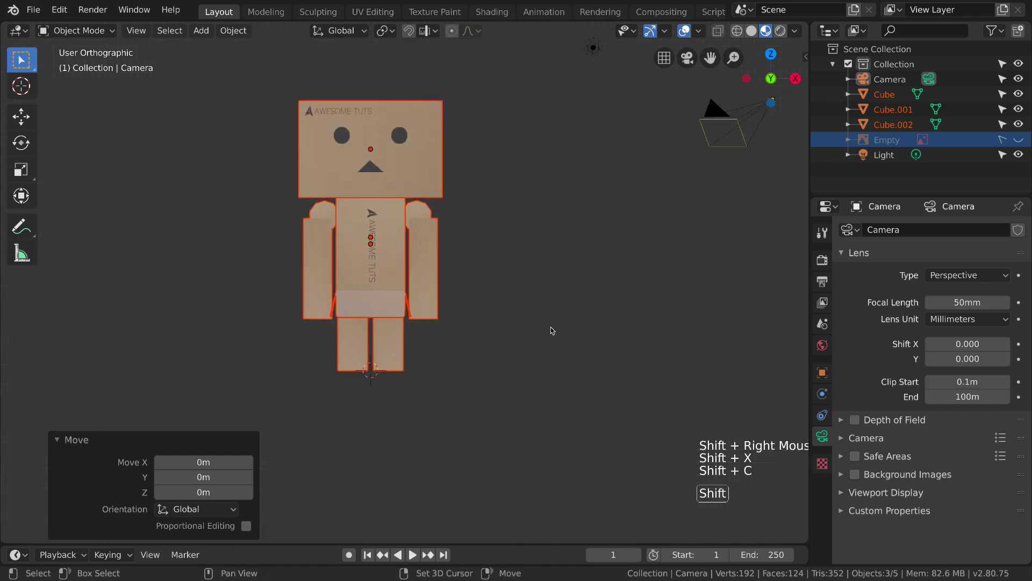
pyautogui.keyDown('shift'); pyautogui.moveTo(307, 417); pyautogui.dragTo(535, 352, button='middle'); pyautogui.keyUp('shift')
pyautogui.scroll(3, 571, 401)
pyautogui.keyDown('shift'); pyautogui.moveTo(571, 401); pyautogui.dragTo(550, 368, button='middle'); pyautogui.keyUp('shift')
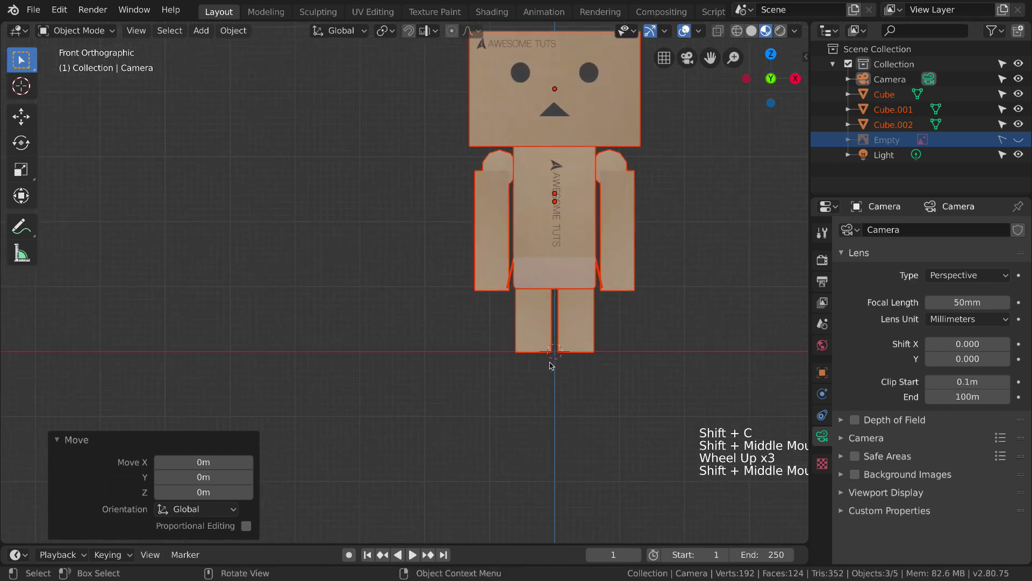
# - Add a 2 m mesh plane at the world origin beneath the character's feet
pyautogui.hotkey('shift', 'a')
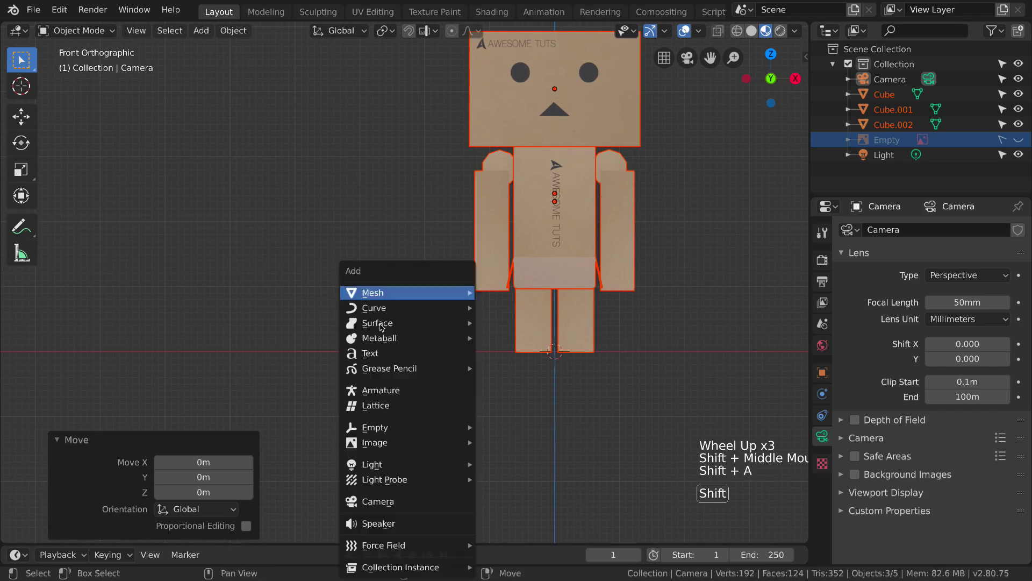
pyautogui.click(282, 274)
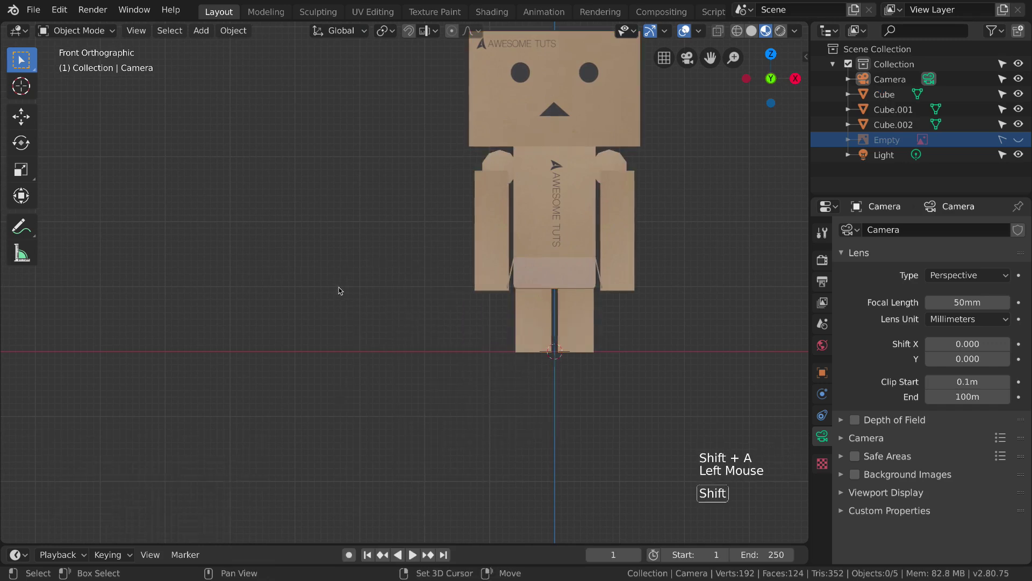
pyautogui.hotkey('shift', 'a')
pyautogui.click(470, 289)
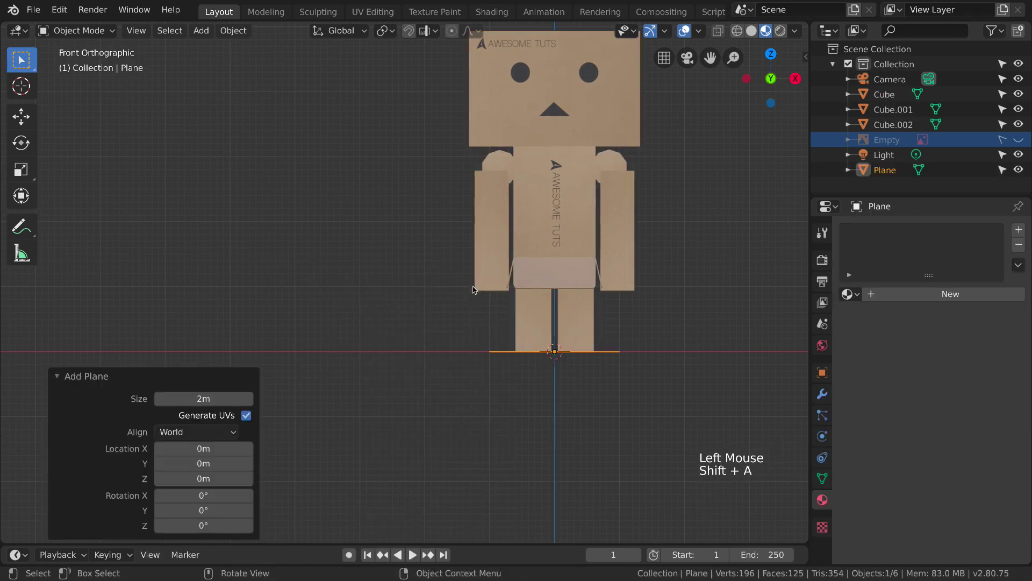
# - Scale the plane uniformly by about 6.95 to make a large floor under the character
pyautogui.press('s')
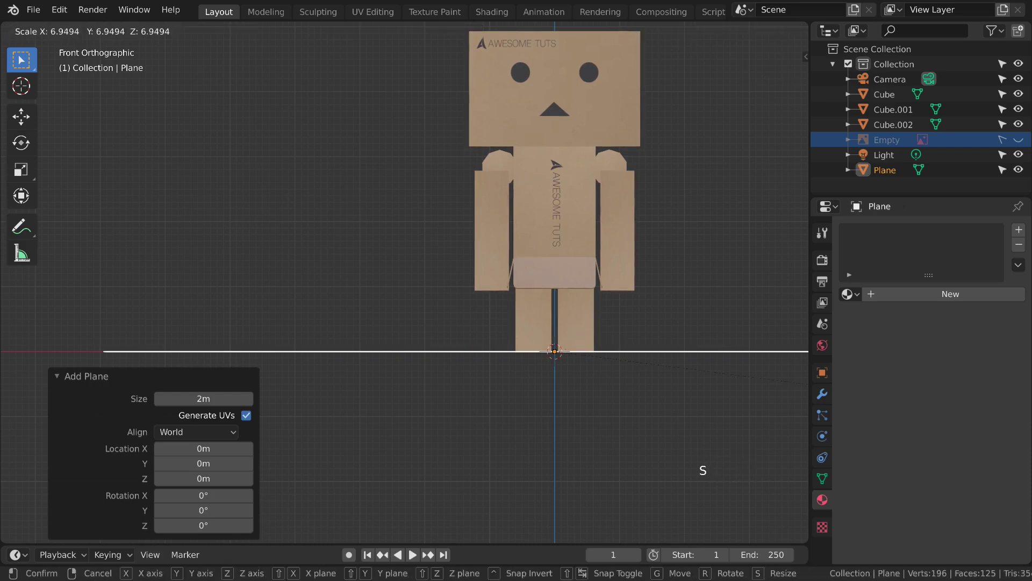
pyautogui.click(518, 376)
pyautogui.press('KP_7')
pyautogui.scroll(-4, 531, 368)
pyautogui.moveTo(537, 357); pyautogui.dragTo(518, 332, button='middle')
pyautogui.scroll(-2, 559, 320)
# - Look through the camera and walk it around to view the character's front at an angle from the negative X side
pyautogui.press('KP_0')
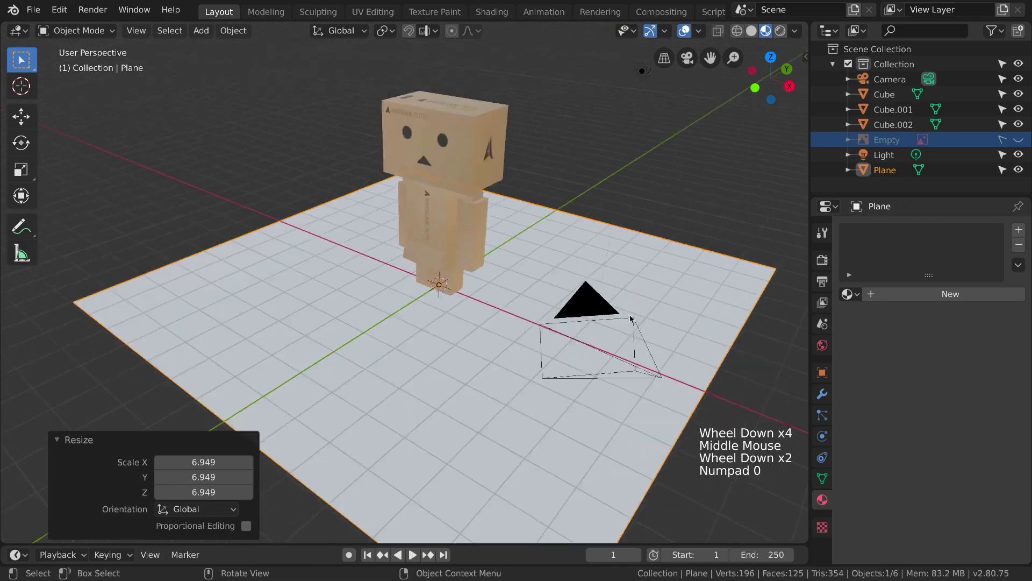
pyautogui.hotkey('shift', '`')
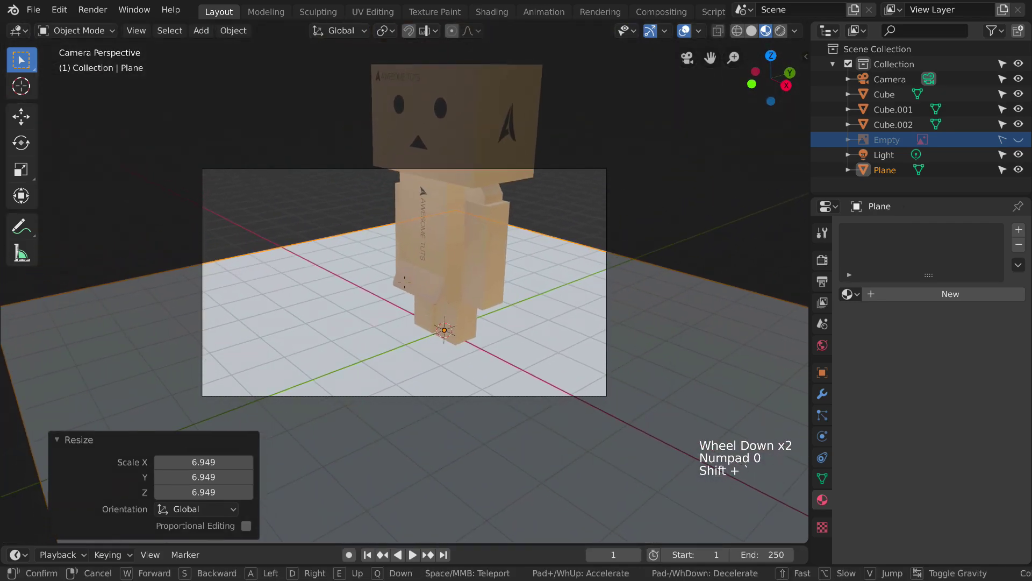
pyautogui.press('w')
pyautogui.press('a')
pyautogui.press('w')
pyautogui.press('s')
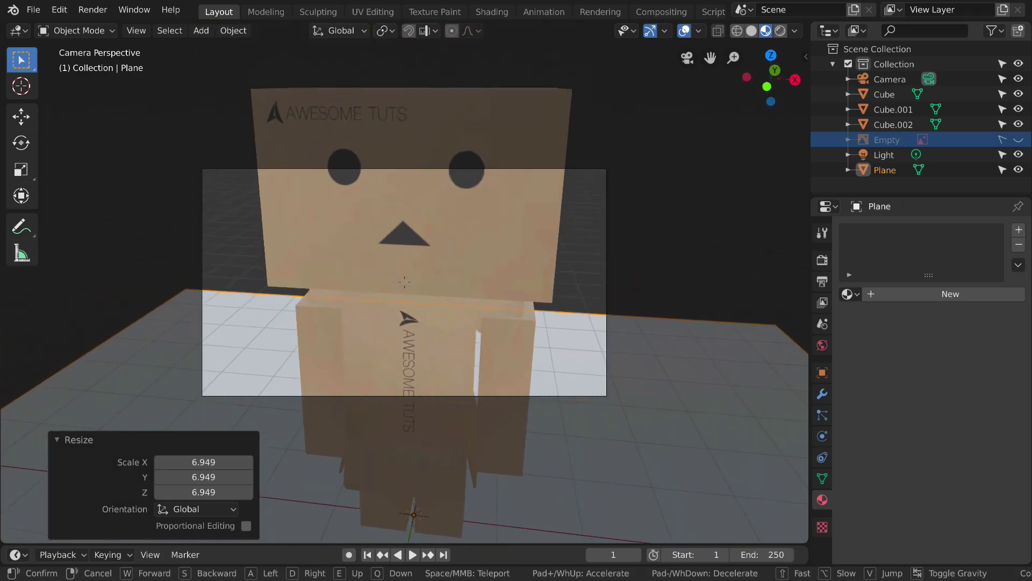
pyautogui.press('s')
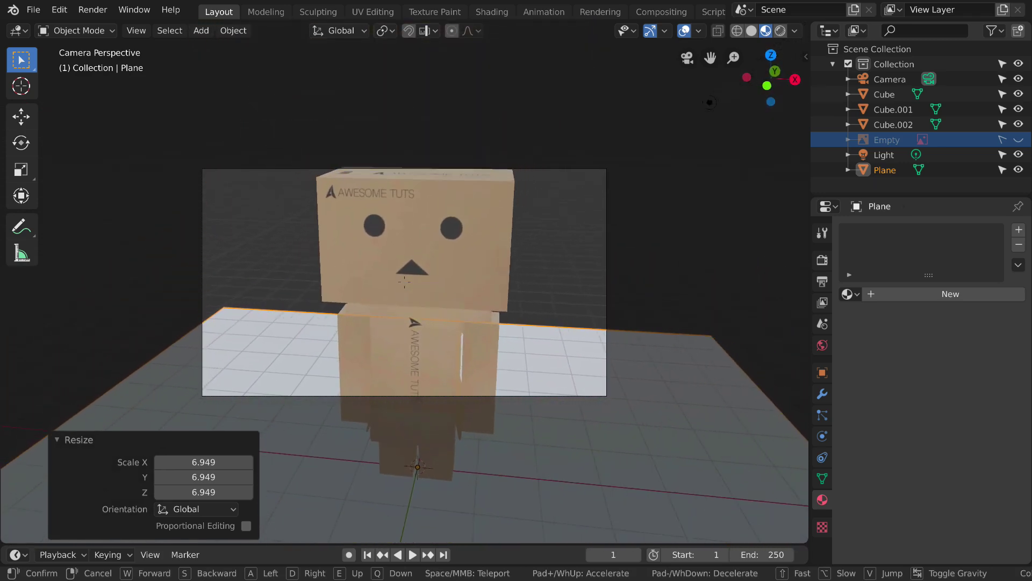
pyautogui.press('a')
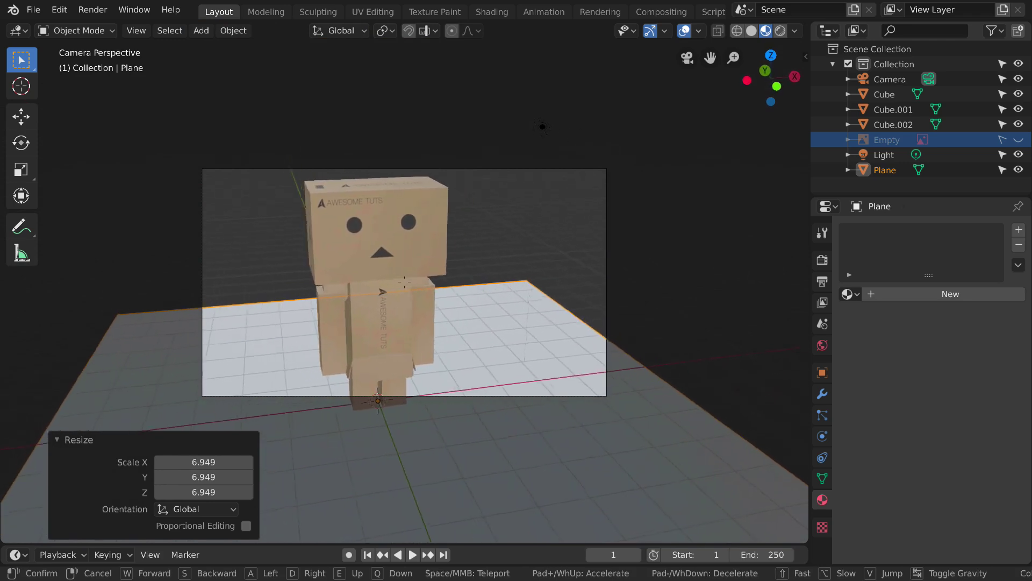
pyautogui.press('a')
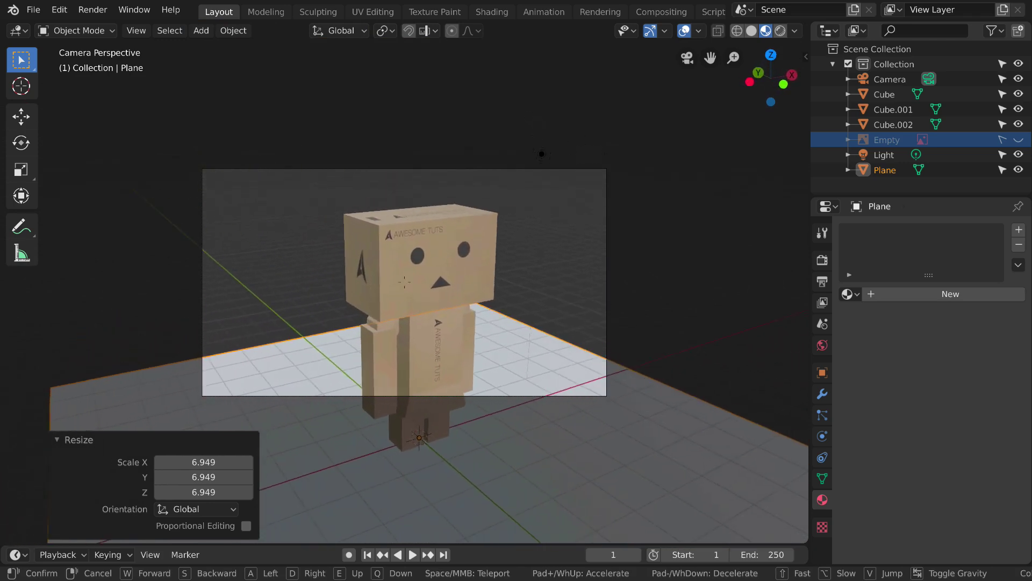
pyautogui.click(404, 283)
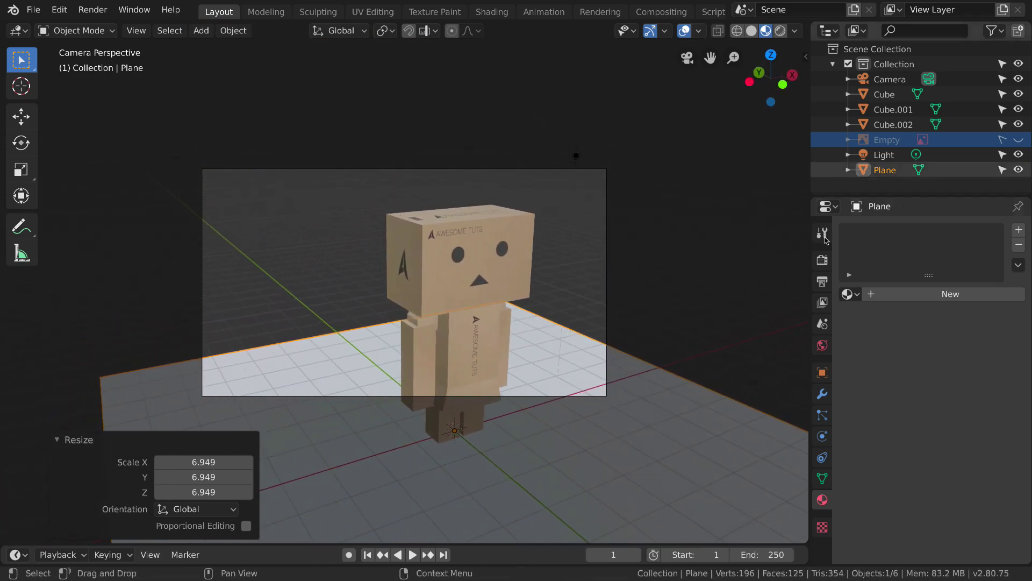
# - Switch the viewport to Rendered shading and inspect the lighting and shadows on the character from several angles
pyautogui.click(780, 33)
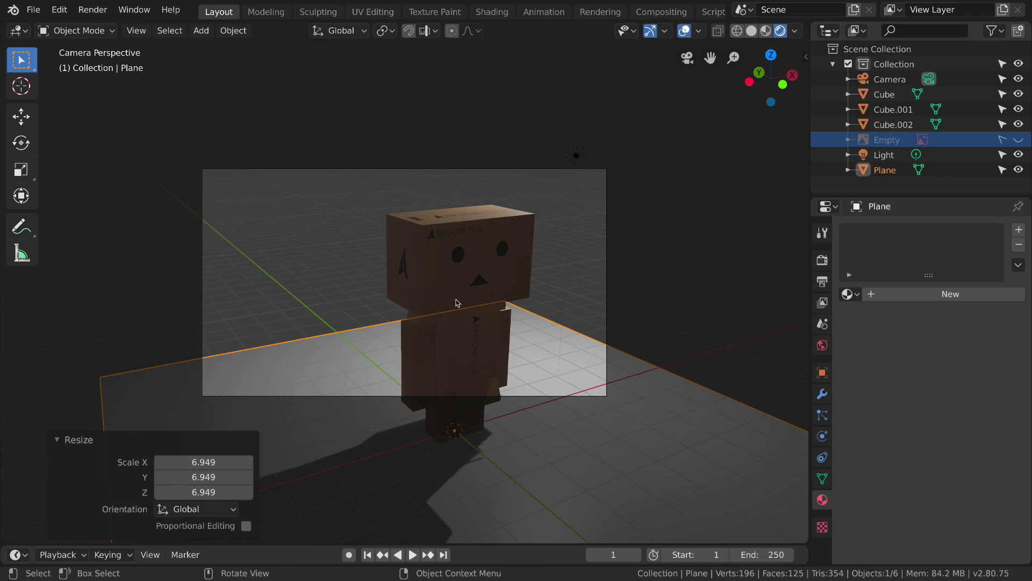
pyautogui.press('z')
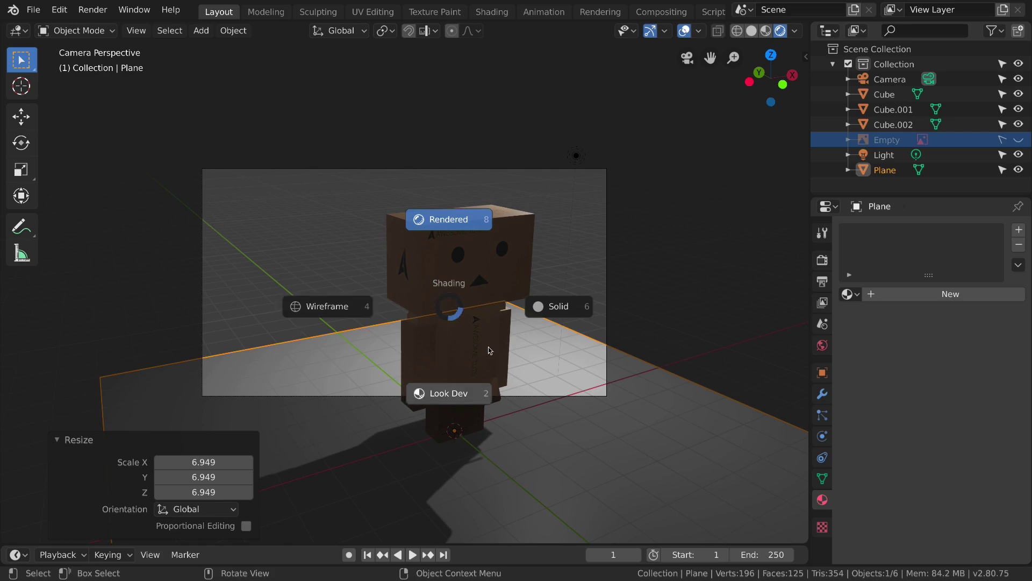
pyautogui.click(458, 224)
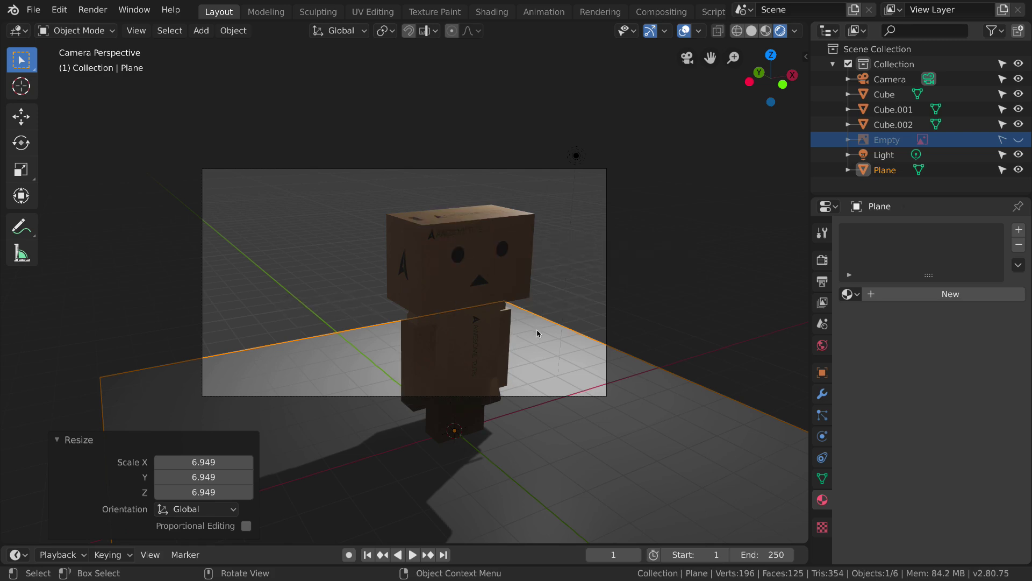
pyautogui.moveTo(652, 321); pyautogui.dragTo(231, 328, button='middle')
pyautogui.moveTo(558, 350); pyautogui.dragTo(360, 346, button='middle')
pyautogui.moveTo(513, 357); pyautogui.dragTo(420, 360, button='middle')
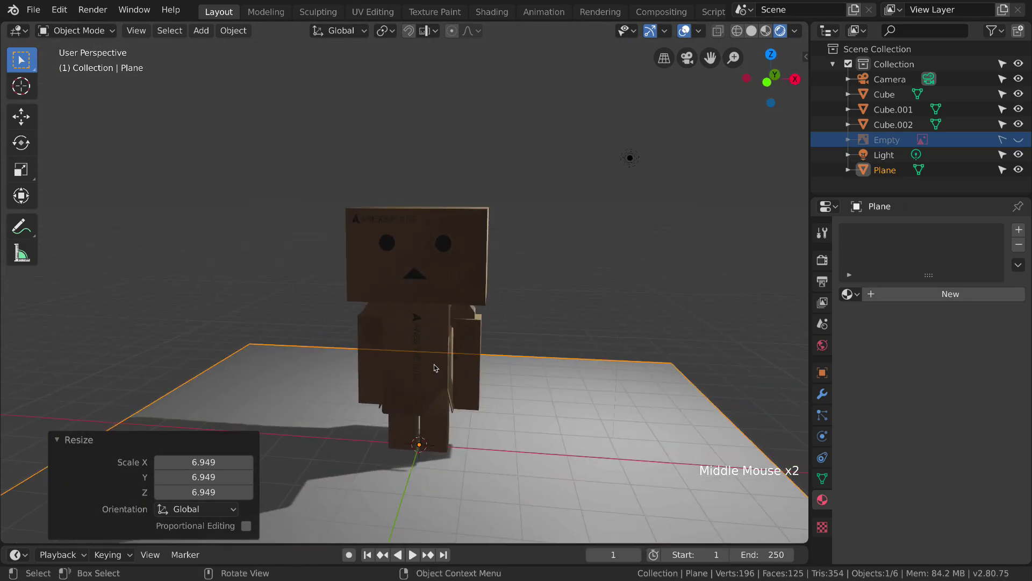
pyautogui.press('KP_1')
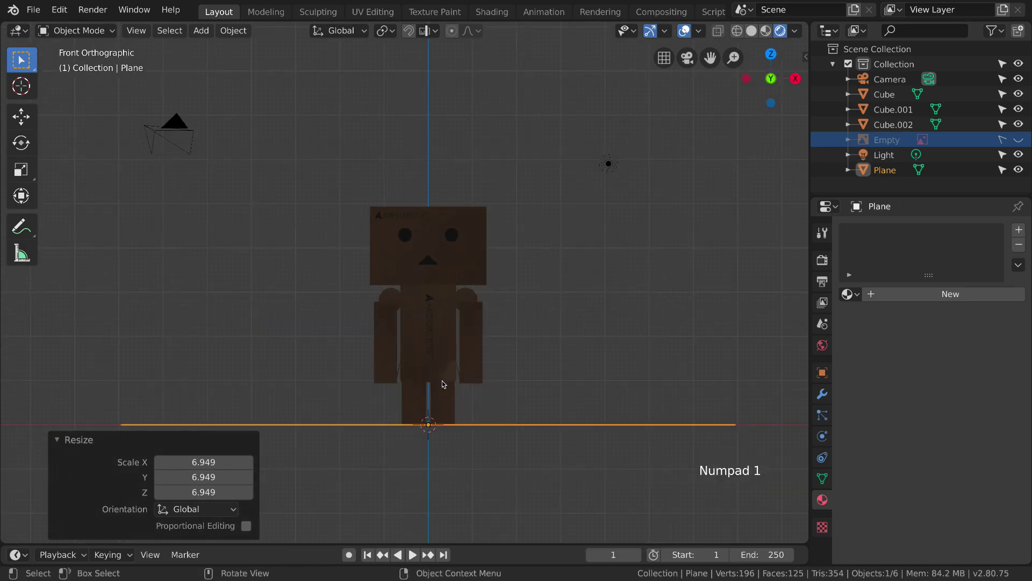
pyautogui.scroll(-2, 452, 379)
pyautogui.moveTo(460, 378); pyautogui.dragTo(456, 396, button='middle')
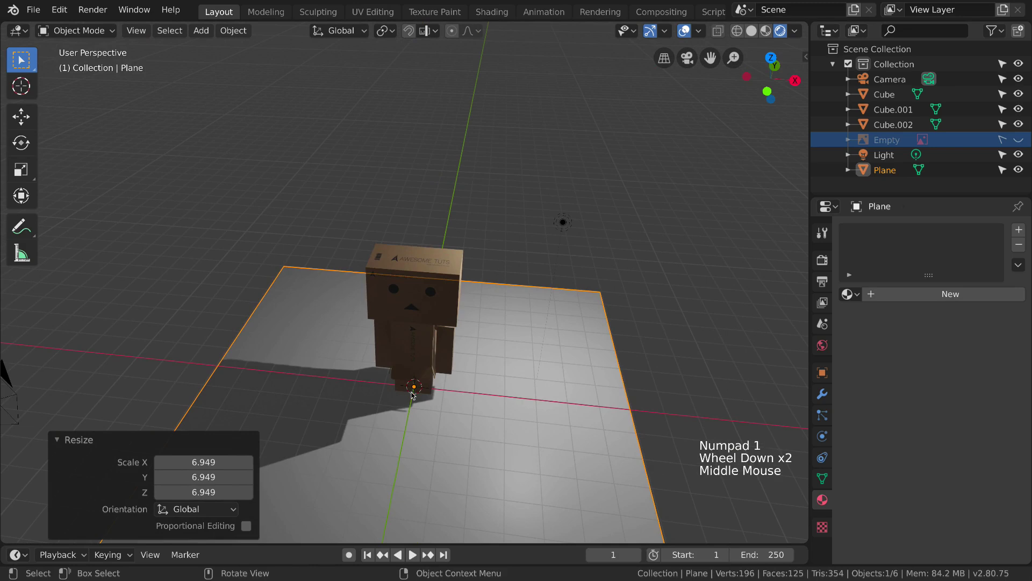
# - Select the head, body and limb meshes in front view and hide them to uncover the reference image
pyautogui.press('KP_1')
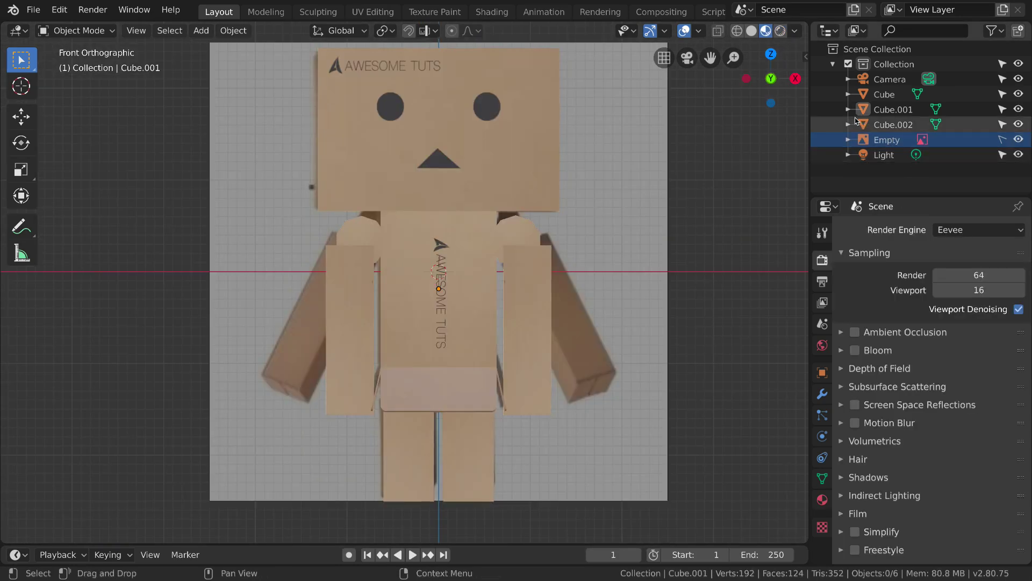
pyautogui.click(526, 147)
pyautogui.keyDown('shift'); pyautogui.moveTo(599, 155); pyautogui.dragTo(362, 454); pyautogui.keyUp('shift')
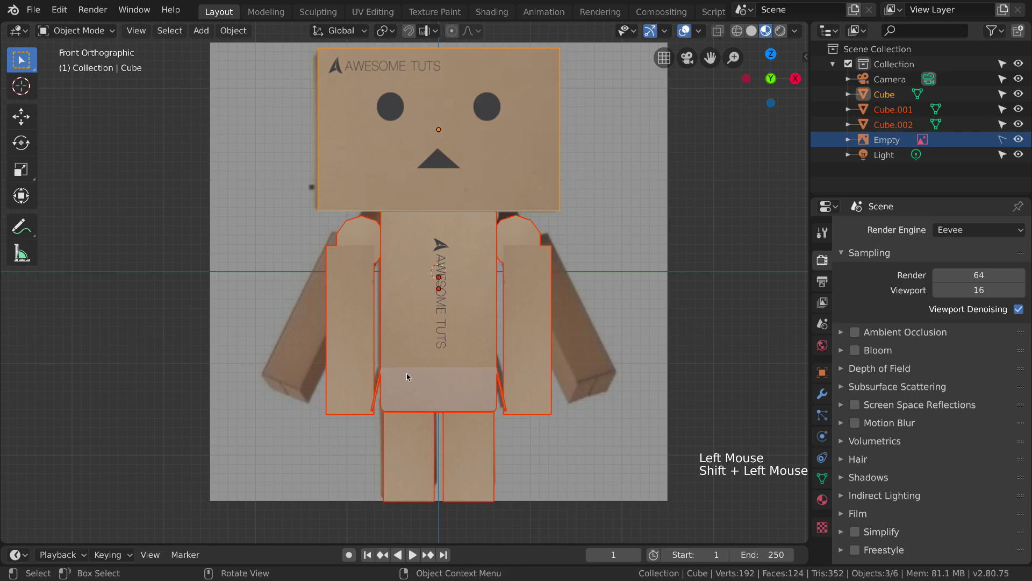
pyautogui.press('h')
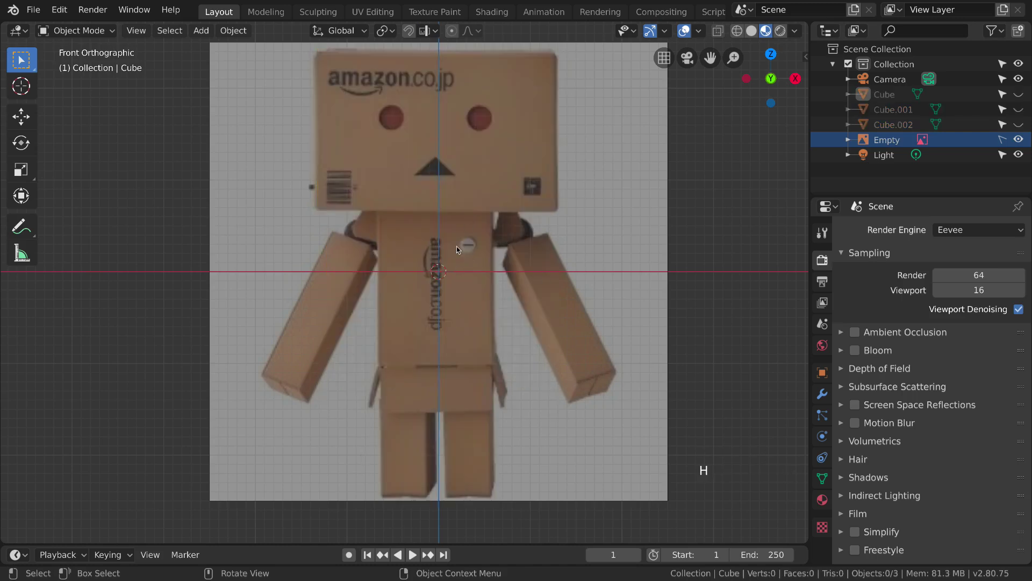
# - Examine the reference image's round button on the torso and the small dark block beside the head
pyautogui.scroll(4, 457, 248)
pyautogui.click(529, 201)
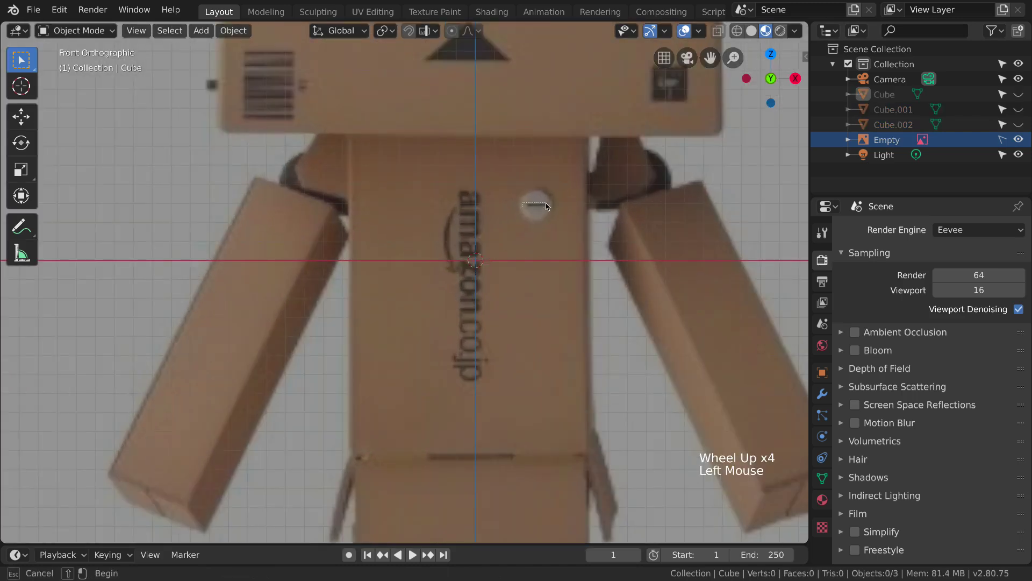
pyautogui.keyDown('shift'); pyautogui.moveTo(311, 226); pyautogui.dragTo(400, 293, button='middle'); pyautogui.keyUp('shift')
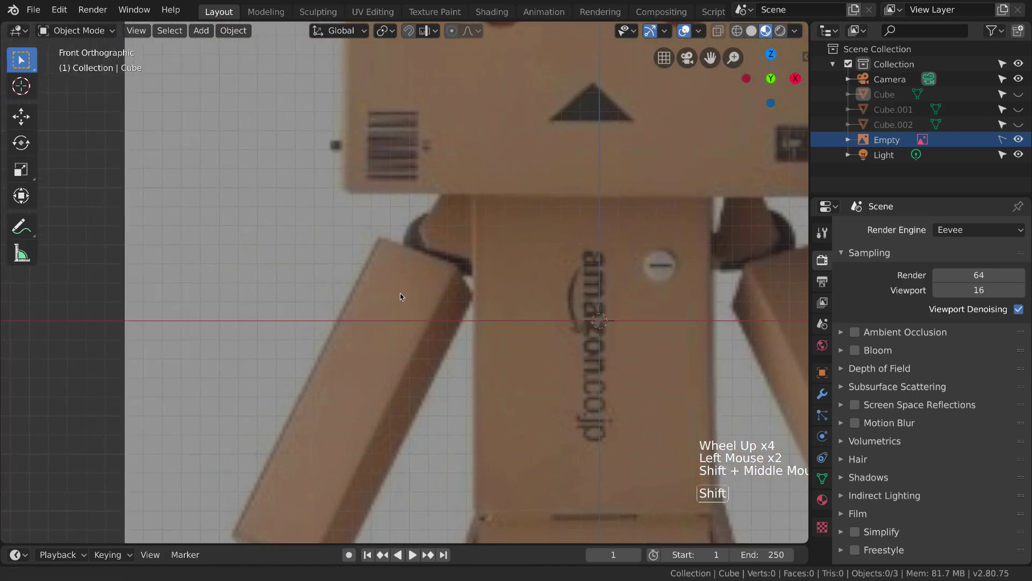
pyautogui.click(339, 146)
pyautogui.moveTo(331, 142); pyautogui.dragTo(343, 146)
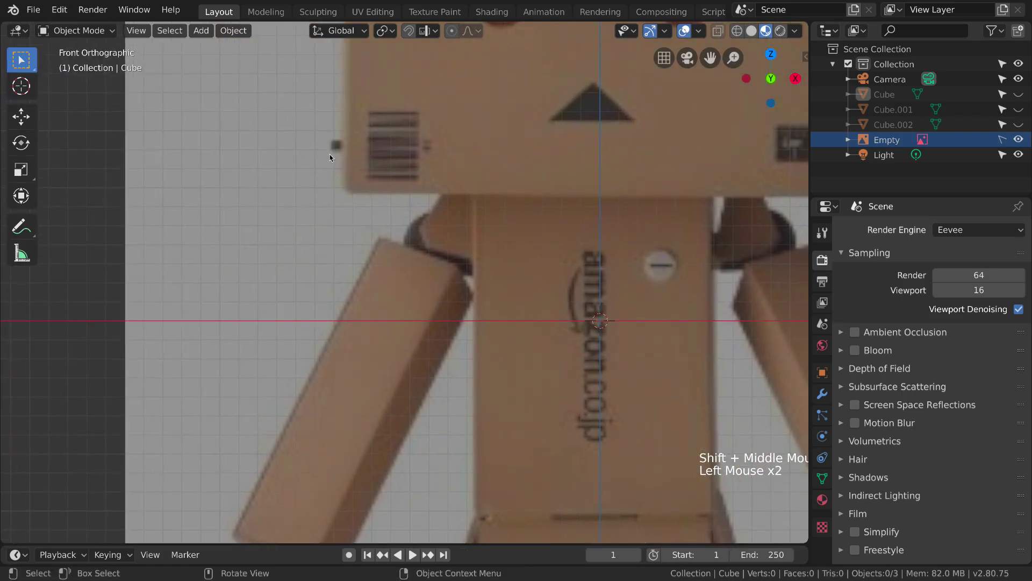
pyautogui.moveTo(330, 151); pyautogui.dragTo(352, 179, button='middle')
pyautogui.scroll(-3, 352, 180)
pyautogui.press('KP_1')
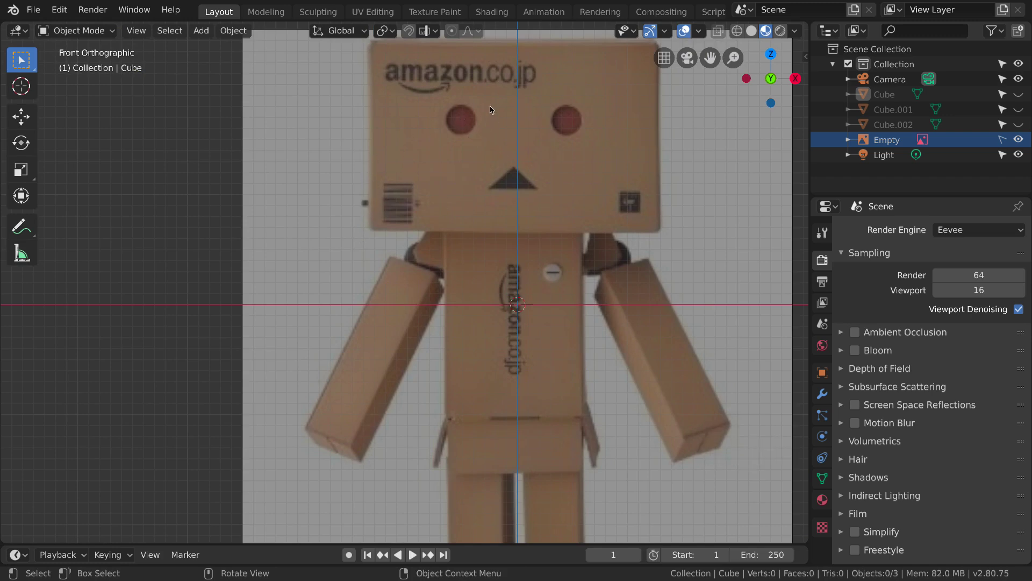
pyautogui.keyDown('shift'); pyautogui.moveTo(537, 264); pyautogui.dragTo(451, 250, button='middle'); pyautogui.keyUp('shift')
pyautogui.scroll(-2, 450, 251)
pyautogui.keyDown('shift'); pyautogui.moveTo(439, 202); pyautogui.dragTo(519, 201, button='middle'); pyautogui.keyUp('shift')
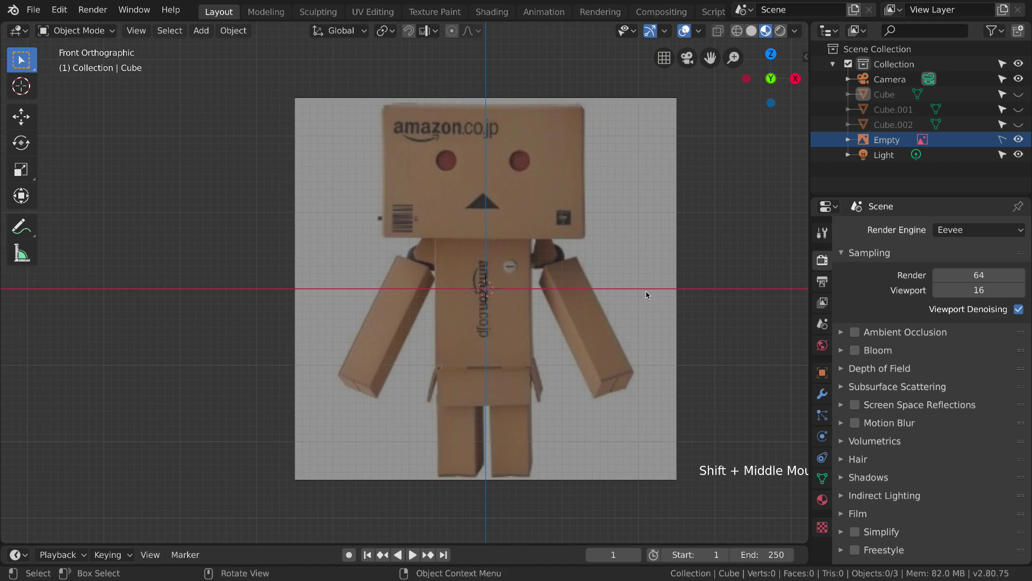
# - Unhide Cube.002, Cube.001 and Cube to bring the whole character back
pyautogui.click(1018, 124)
pyautogui.click(1018, 109)
pyautogui.click(1018, 94)
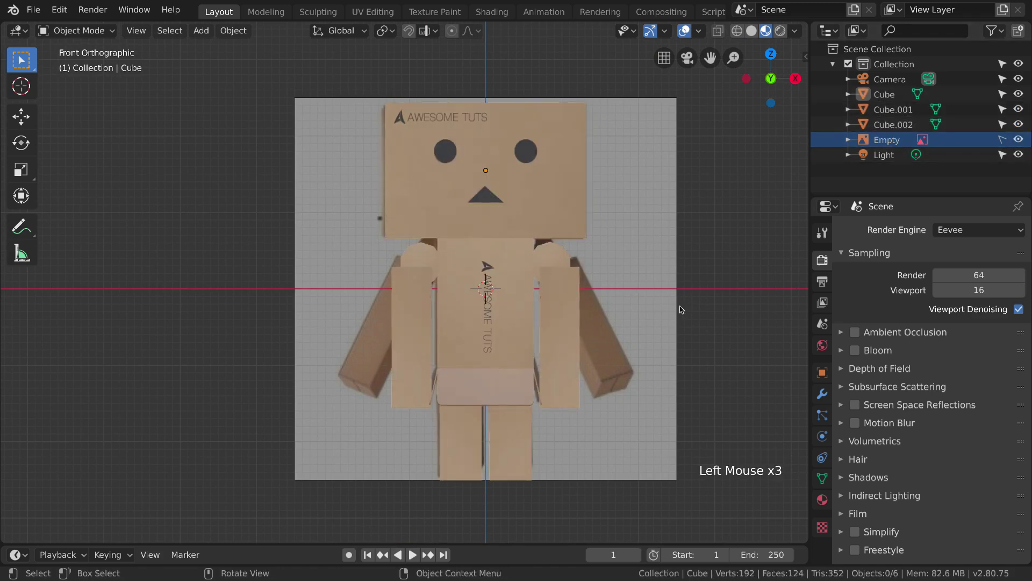
# - Select all the character's meshes and move them clear of the reference image, to its left in front view
pyautogui.hotkey('shift', 'c')
pyautogui.scroll(4, 400, 336)
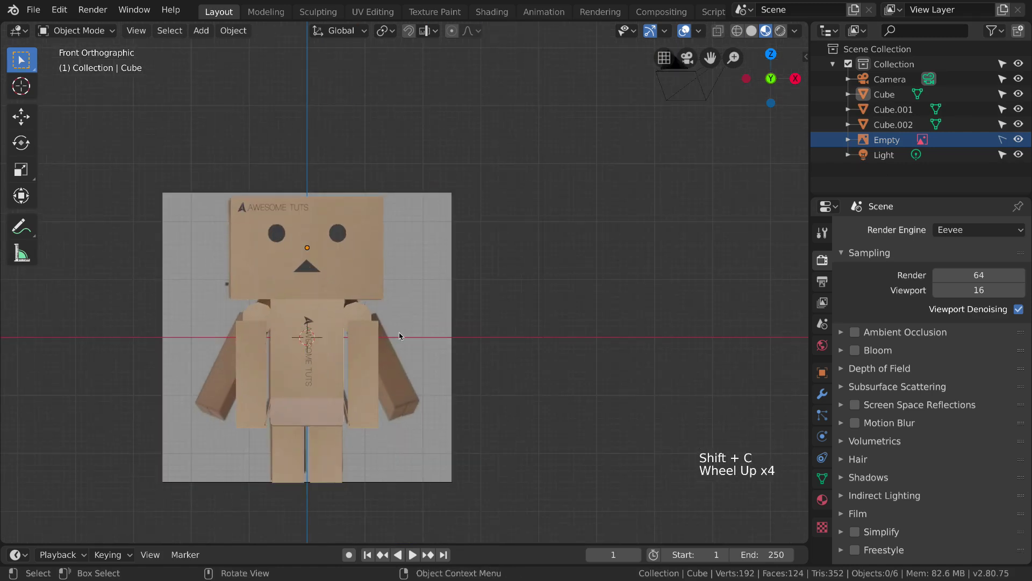
pyautogui.press('a')
pyautogui.click(432, 222)
pyautogui.moveTo(432, 221); pyautogui.dragTo(194, 489)
pyautogui.keyDown('shift'); pyautogui.moveTo(206, 450); pyautogui.dragTo(374, 415, button='middle'); pyautogui.keyUp('shift')
pyautogui.press('g')
pyautogui.click(196, 421)
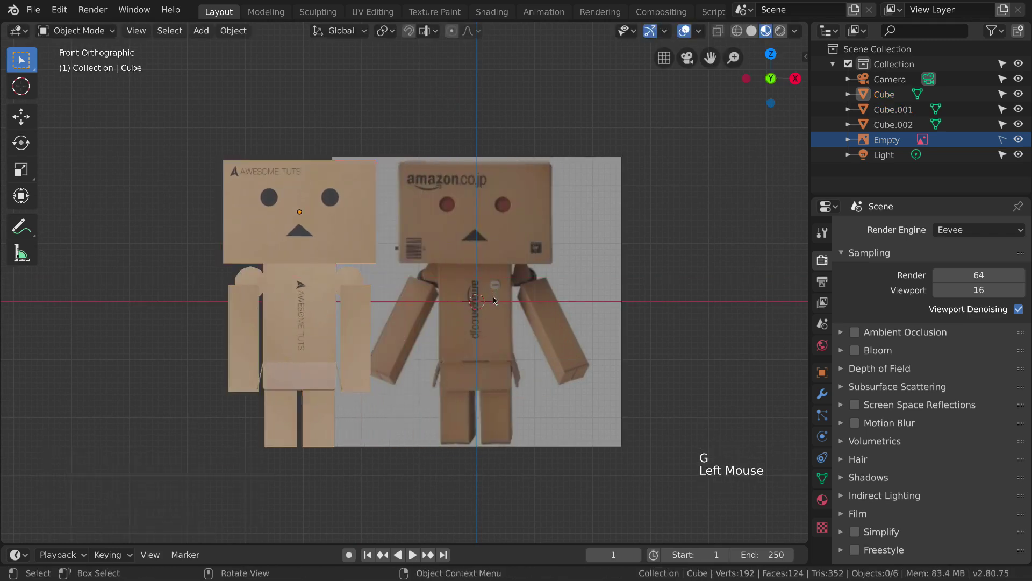
# - Add a cylinder mesh at the origin and rotate it 90° about X to face the front
pyautogui.click(493, 296)
pyautogui.scroll(3, 543, 285)
pyautogui.hotkey('shift', 'a')
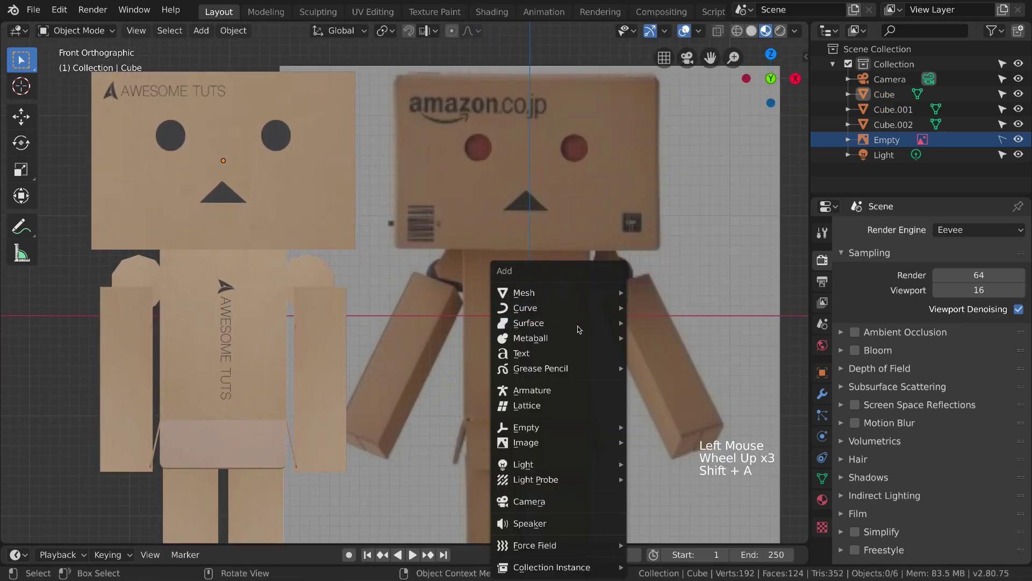
pyautogui.moveTo(570, 292)
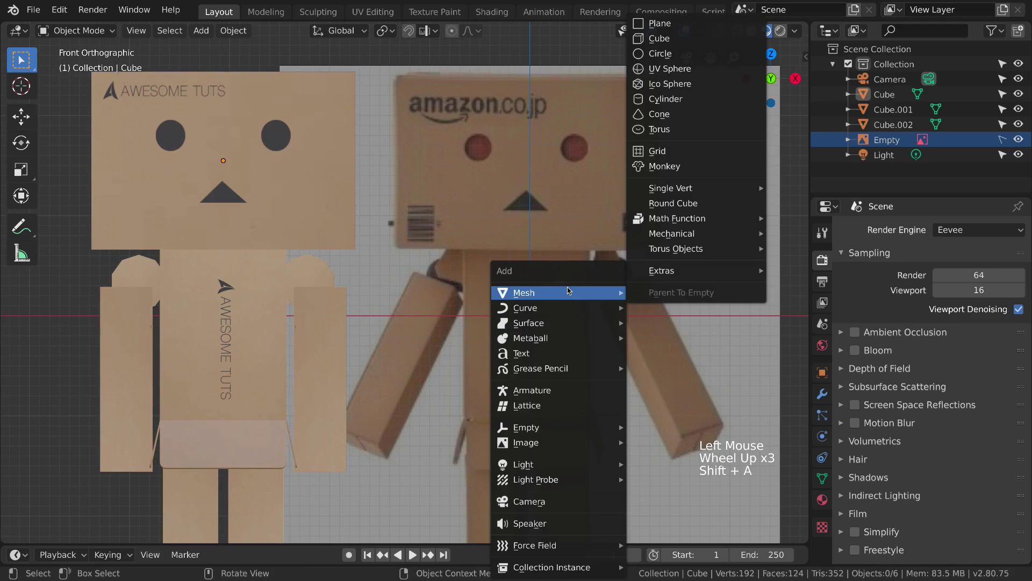
pyautogui.click(663, 99)
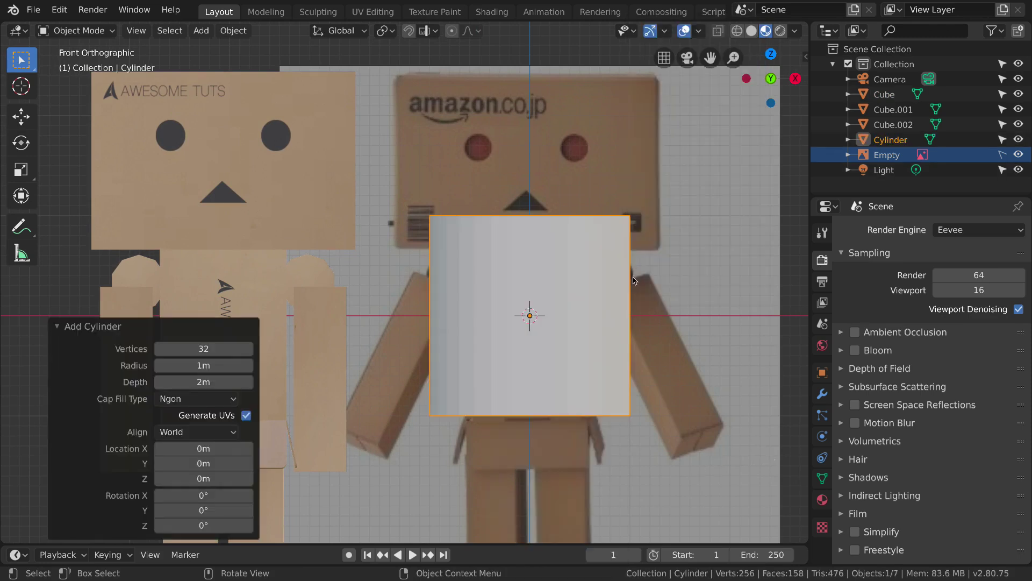
pyautogui.write('rx90')
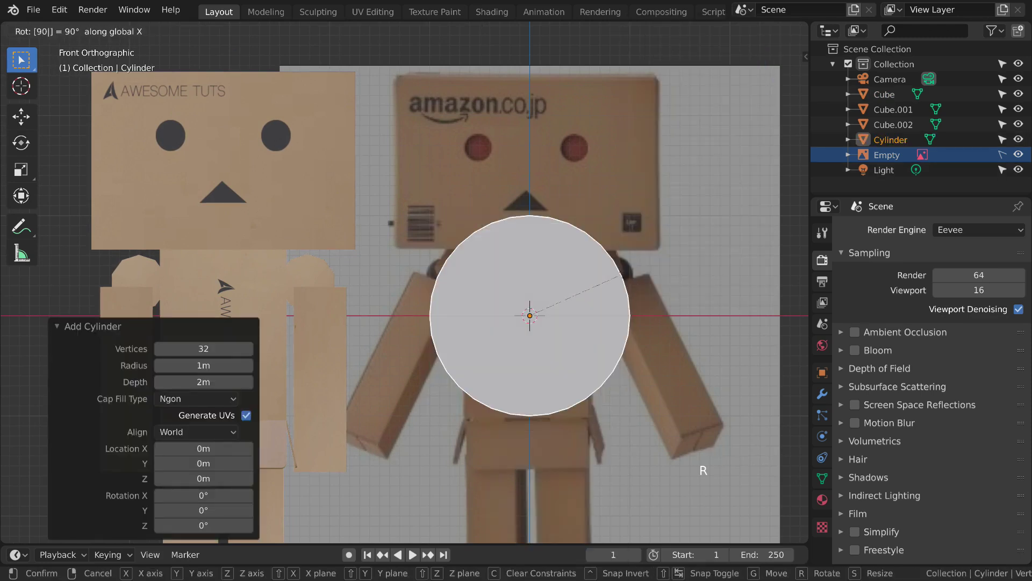
pyautogui.click(618, 279)
# - Scale the cylinder uniformly to about 0.185 and move it over the reference image's torso button
pyautogui.press('s')
pyautogui.click(582, 311)
pyautogui.press('g')
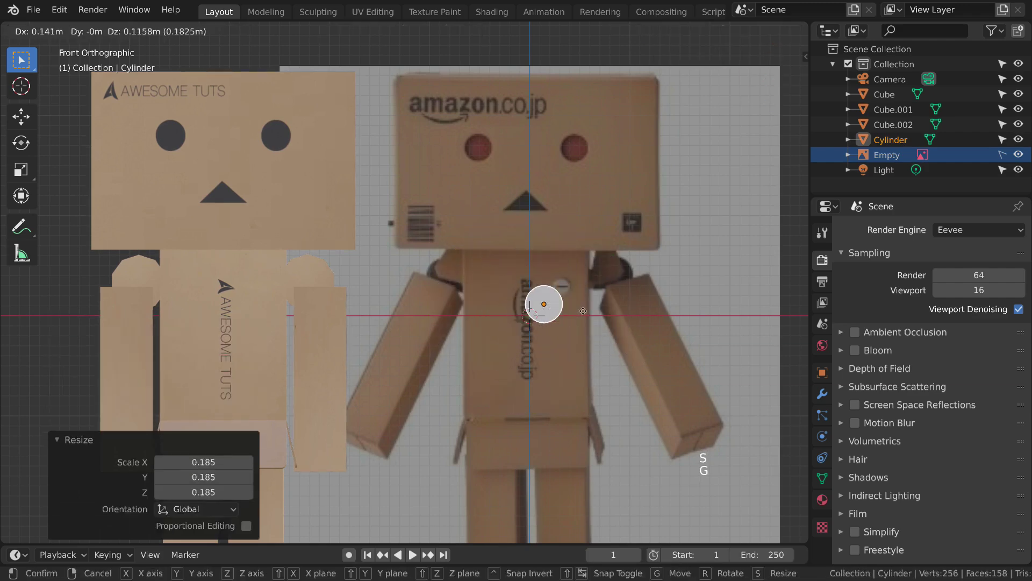
pyautogui.click(608, 285)
# - Inset the cylinder's front face with a thickness of about 0.64 m
pyautogui.scroll(3, 585, 297)
pyautogui.keyDown('shift'); pyautogui.moveTo(585, 297); pyautogui.dragTo(440, 323, button='middle'); pyautogui.keyUp('shift')
pyautogui.scroll(2, 519, 334)
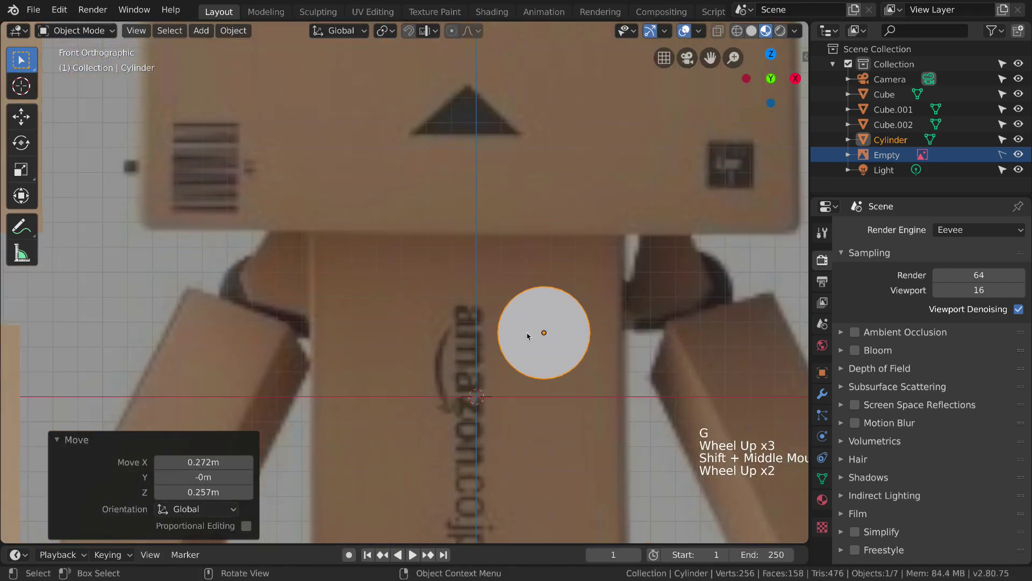
pyautogui.keyDown('shift'); pyautogui.moveTo(561, 334); pyautogui.dragTo(480, 335, button='middle'); pyautogui.keyUp('shift')
pyautogui.press('Tab')
pyautogui.click(466, 335)
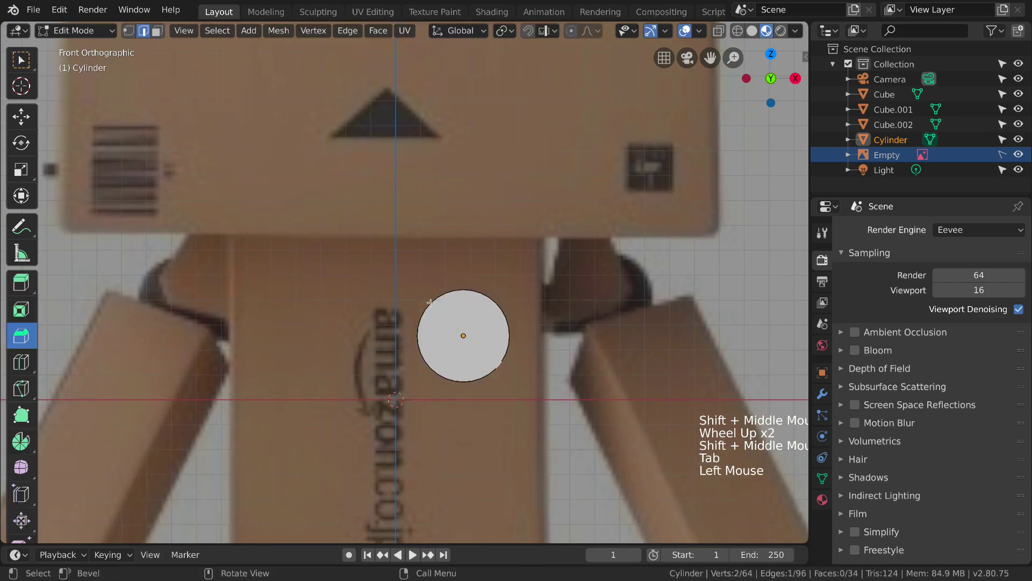
pyautogui.click(474, 338)
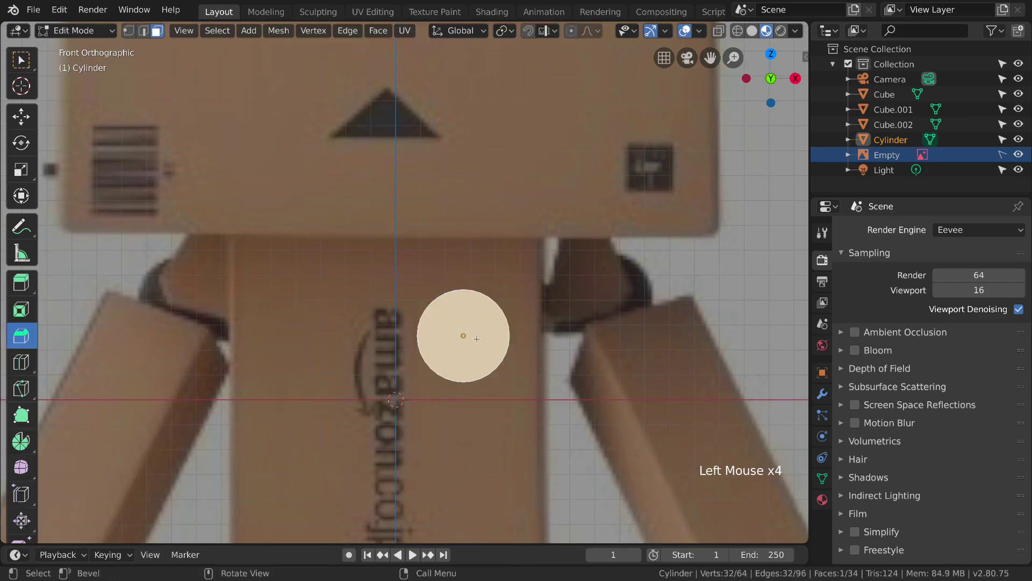
pyautogui.press('i')
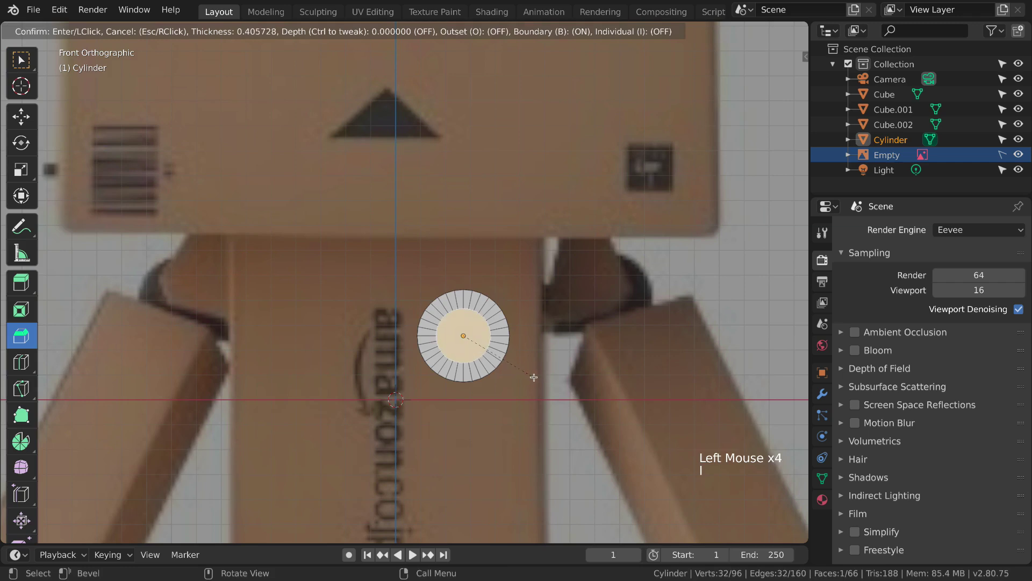
pyautogui.click(531, 375)
# - Shape the inset face into a flat oval slot: scale Z by about 0.43, enlarge it about 1.46 times, and adjust its X width
pyautogui.press('s')
pyautogui.press('z')
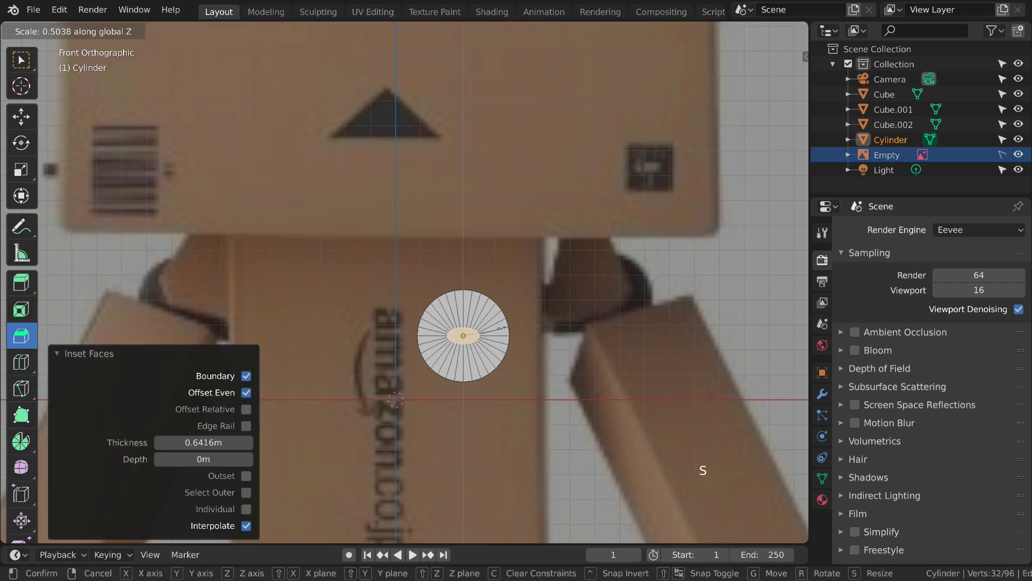
pyautogui.click(495, 324)
pyautogui.press('s')
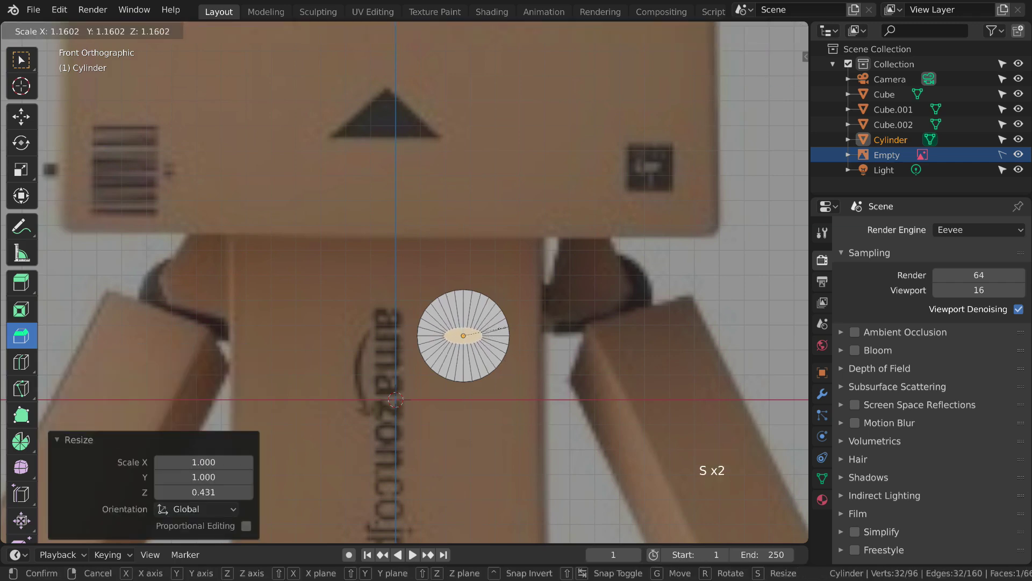
pyautogui.click(515, 330)
pyautogui.press('x')
pyautogui.rightClick(457, 337)
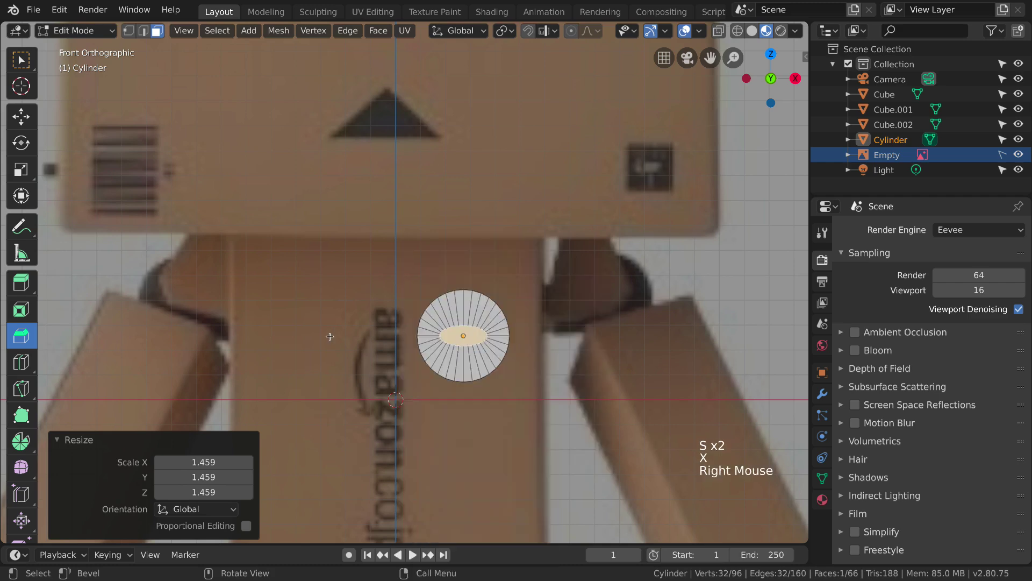
pyautogui.press('s')
pyautogui.press('x')
pyautogui.click(487, 346)
# - Thin the whole cylinder by scaling it to about 0.364 along Y in top view
pyautogui.moveTo(575, 348); pyautogui.dragTo(511, 353, button='middle')
pyautogui.press('KP_3')
pyautogui.press('KP_1')
pyautogui.press('Tab')
pyautogui.press('KP_7')
pyautogui.keyDown('shift'); pyautogui.moveTo(537, 269); pyautogui.dragTo(586, 35, button='middle'); pyautogui.keyUp('shift')
pyautogui.press('s')
pyautogui.press('y')
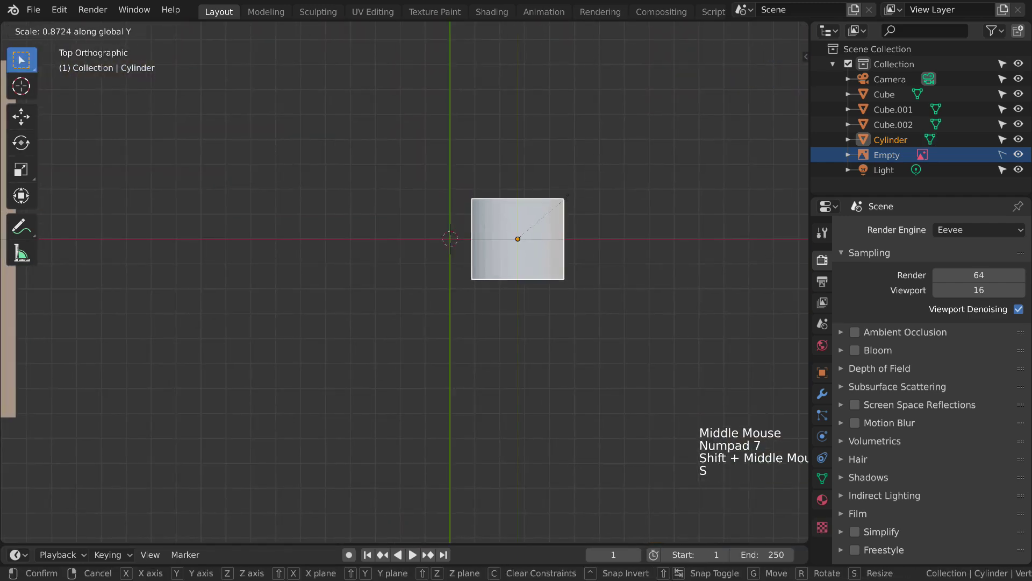
pyautogui.click(539, 235)
# - Reposition and resize the cylinder in front view to match the round button on the reference torso
pyautogui.press('KP_1')
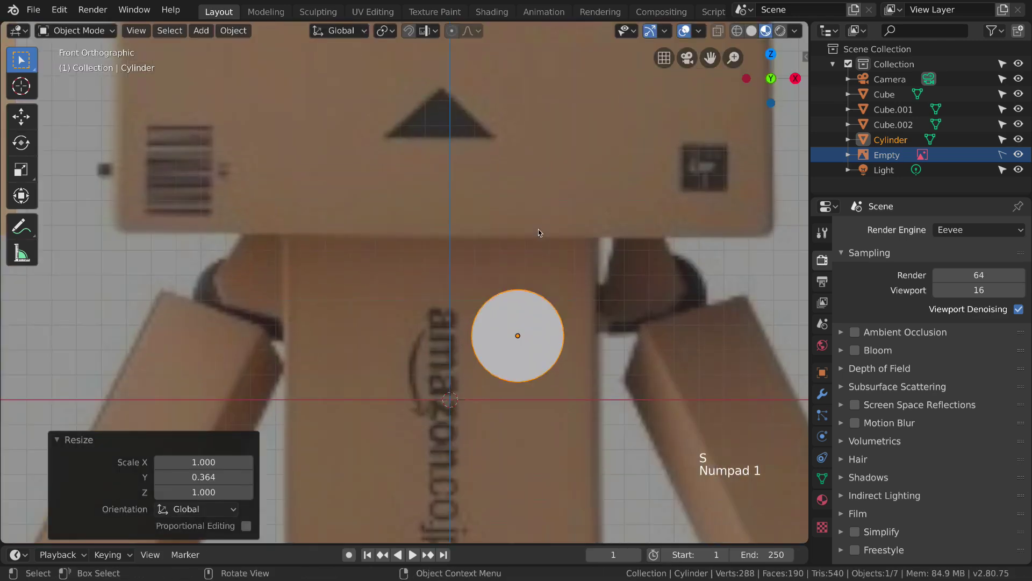
pyautogui.press('g')
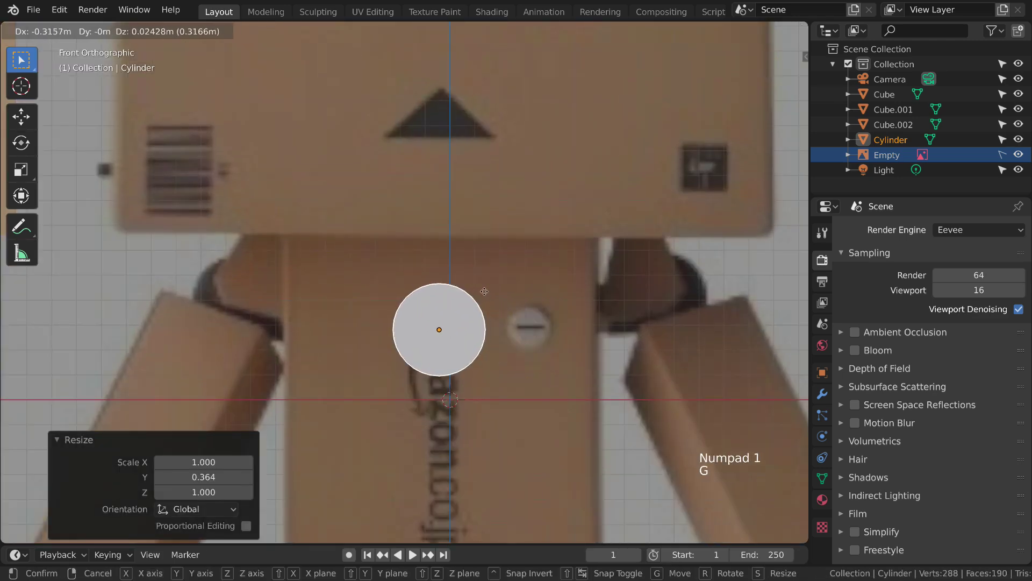
pyautogui.click(562, 298)
pyautogui.press('s')
pyautogui.click(550, 320)
pyautogui.press('g')
pyautogui.click(562, 311)
pyautogui.press('s')
pyautogui.click(575, 314)
# - Extrude the button's oval slot face inward by about 0.005 m
pyautogui.scroll(-3, 571, 314)
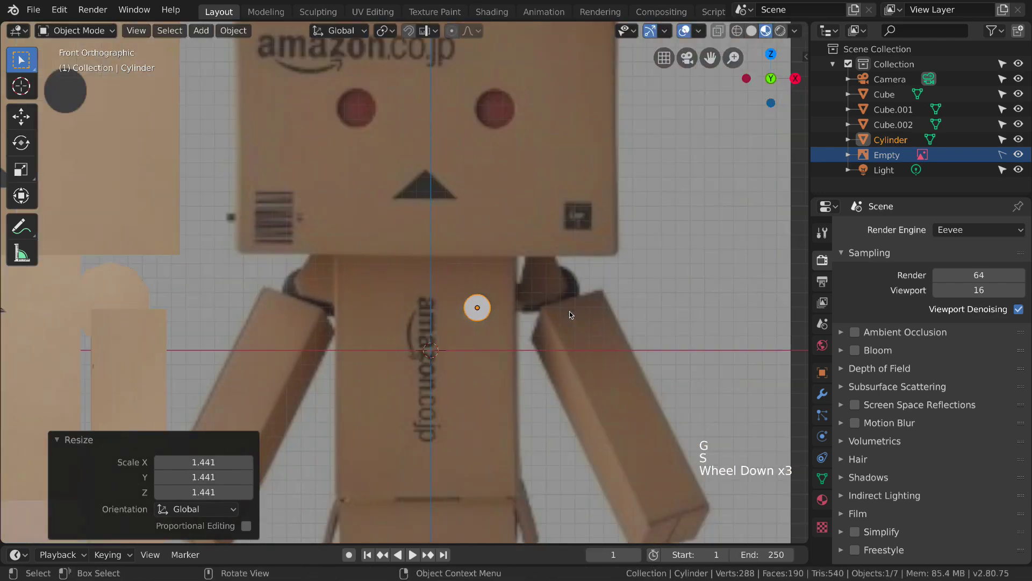
pyautogui.press('Tab')
pyautogui.scroll(4, 604, 314)
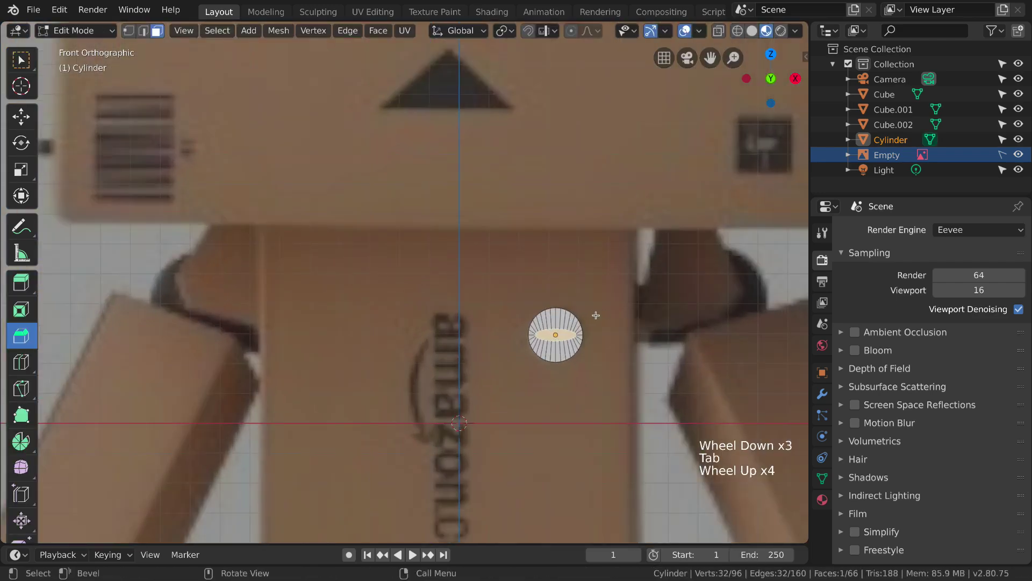
pyautogui.keyDown('shift'); pyautogui.moveTo(596, 315); pyautogui.dragTo(412, 300, button='middle'); pyautogui.keyUp('shift')
pyautogui.press('KP_3')
pyautogui.scroll(5, 468, 315)
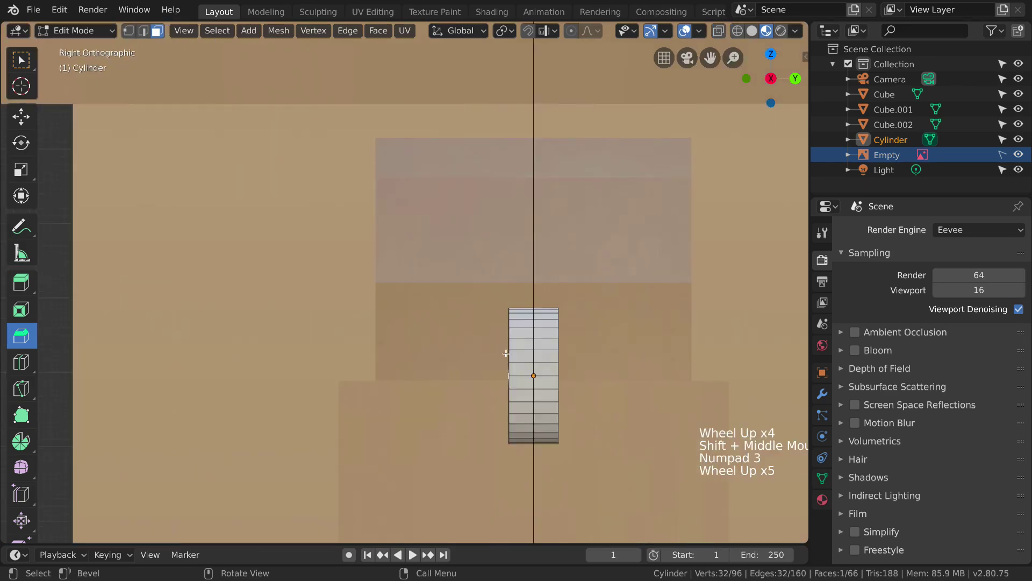
pyautogui.press('e')
pyautogui.click(514, 354)
# - Scale the recessed slot face down slightly and check the button's shape in Object Mode
pyautogui.moveTo(457, 349); pyautogui.dragTo(516, 355, button='middle')
pyautogui.scroll(-1, 490, 354)
pyautogui.press('s')
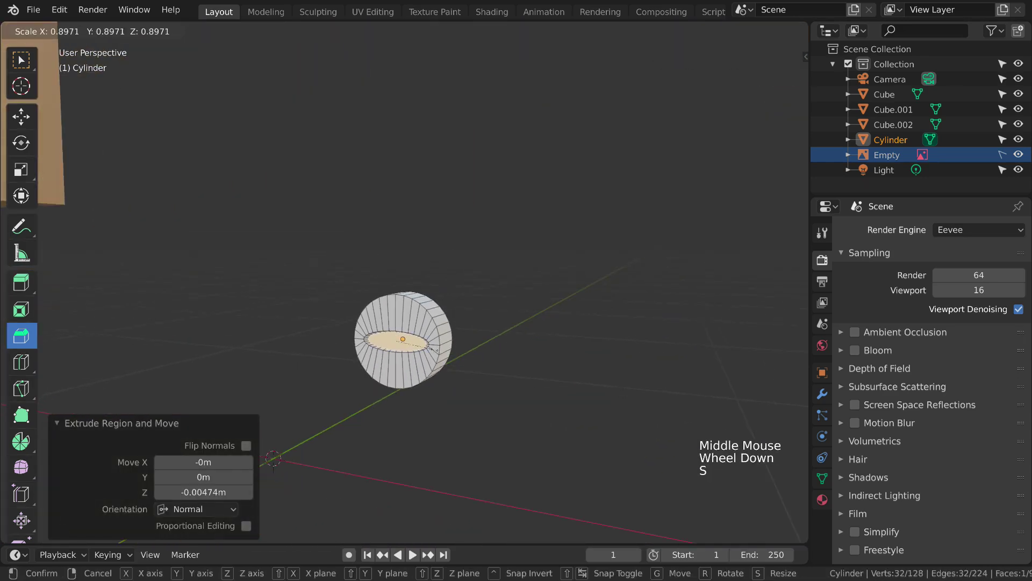
pyautogui.click(436, 350)
pyautogui.moveTo(388, 337)
pyautogui.mouseDown(button='middle')
pyautogui.moveTo(433, 335)
pyautogui.moveTo(393, 350)
pyautogui.mouseUp(button='middle')
pyautogui.press('KP_1')
pyautogui.press('Tab')
pyautogui.scroll(4, 392, 350)
pyautogui.press('Tab')
pyautogui.press('Tab')
# - Give the button a new material and darken its base color to mid grey
pyautogui.click(827, 497)
pyautogui.click(900, 294)
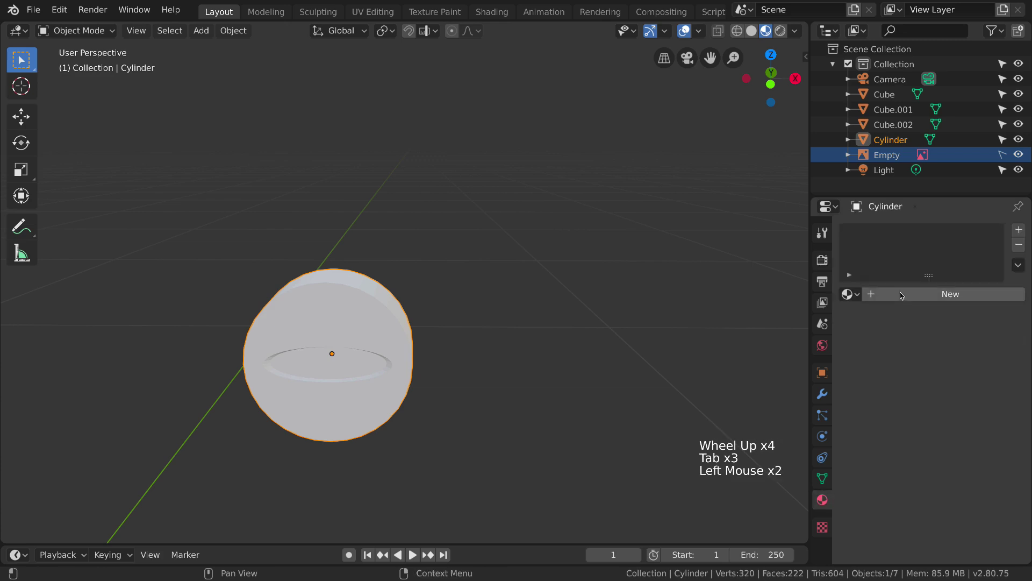
pyautogui.click(957, 447)
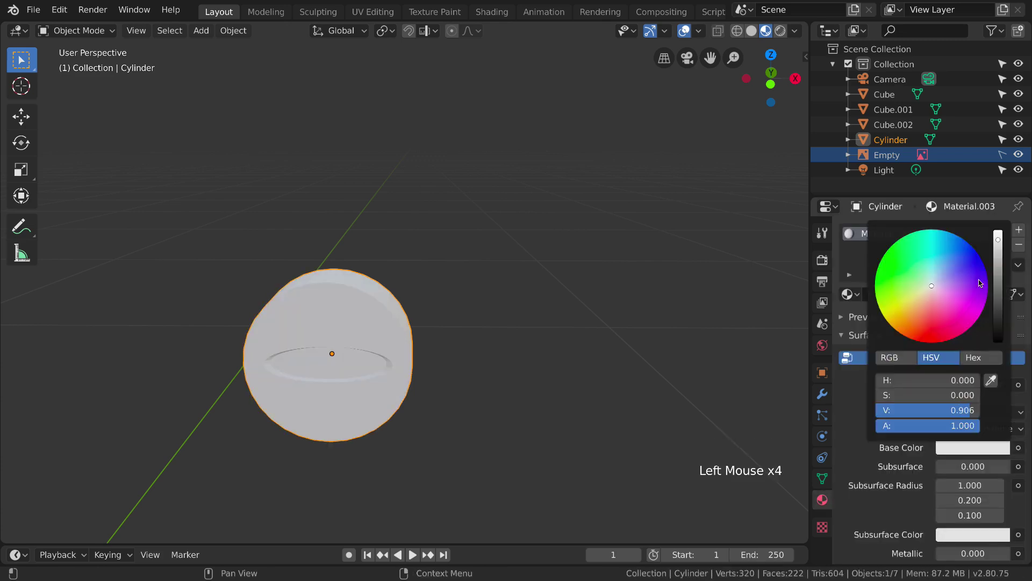
pyautogui.moveTo(999, 240); pyautogui.dragTo(998, 287)
# - Select the button's recessed slot face together with the complete ring of narrow wall faces around it
pyautogui.press('Tab')
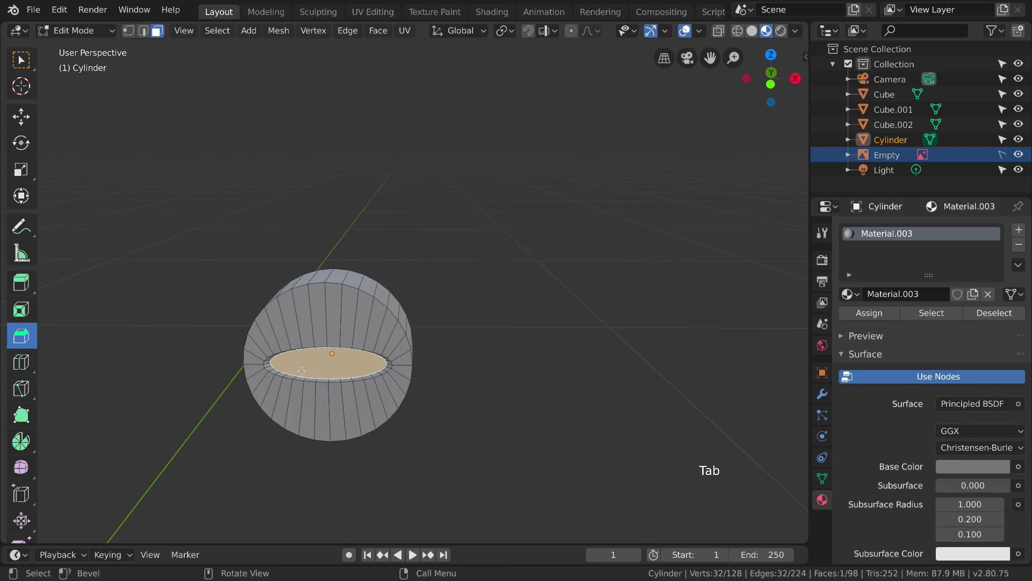
pyautogui.scroll(2, 302, 370)
pyautogui.keyDown('shift'); pyautogui.moveTo(249, 392); pyautogui.dragTo(275, 389, button='middle'); pyautogui.keyUp('shift')
pyautogui.keyDown('alt'); pyautogui.click(264, 391); pyautogui.keyUp('alt')
pyautogui.press('c')
pyautogui.moveTo(262, 391)
pyautogui.mouseDown()
pyautogui.moveTo(272, 436)
pyautogui.moveTo(408, 425)
pyautogui.moveTo(382, 317)
pyautogui.moveTo(279, 372)
pyautogui.moveTo(344, 323)
pyautogui.moveTo(376, 407)
pyautogui.moveTo(283, 398)
pyautogui.moveTo(328, 434)
pyautogui.mouseUp()
pyautogui.moveTo(429, 388)
pyautogui.keyDown('shift'); pyautogui.mouseDown()
pyautogui.moveTo(371, 304)
pyautogui.moveTo(258, 348)
pyautogui.mouseUp(); pyautogui.keyUp('shift')
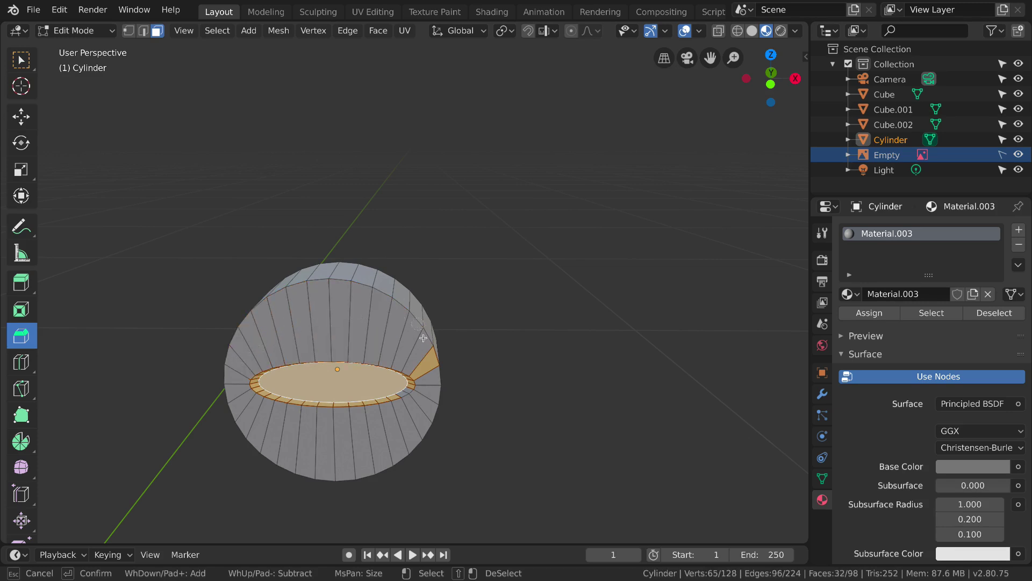
pyautogui.keyDown('shift'); pyautogui.click(427, 363); pyautogui.keyUp('shift')
pyautogui.press('Escape')
pyautogui.moveTo(377, 409); pyautogui.dragTo(482, 325, button='middle')
pyautogui.scroll(2, 382, 392)
pyautogui.press('c')
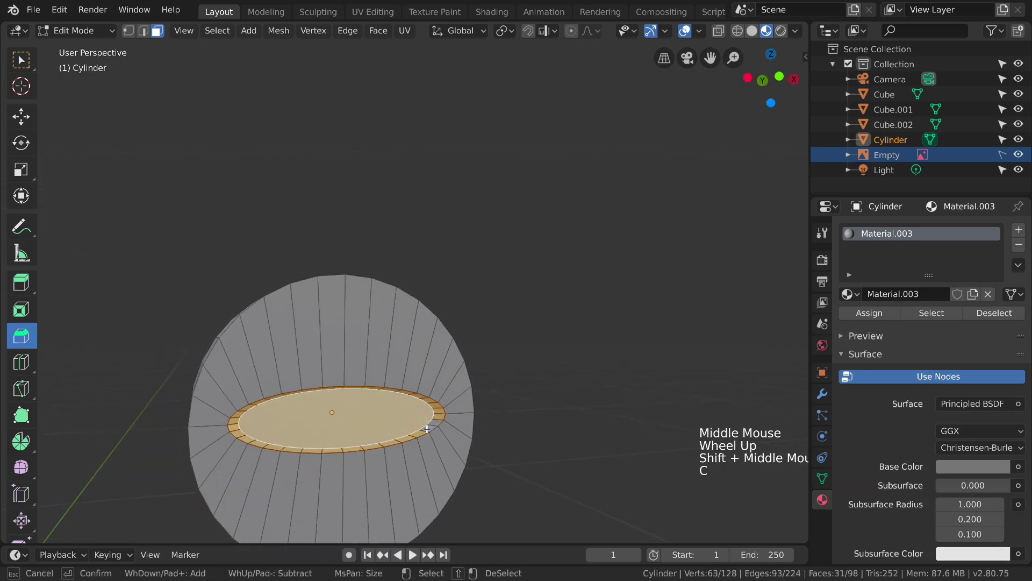
pyautogui.moveTo(431, 427)
pyautogui.mouseDown()
pyautogui.moveTo(402, 445)
pyautogui.moveTo(433, 469)
pyautogui.moveTo(400, 490)
pyautogui.mouseUp()
pyautogui.scroll(-8, 420, 474)
pyautogui.press('Escape')
pyautogui.keyDown('shift'); pyautogui.moveTo(388, 369); pyautogui.dragTo(417, 329, button='middle'); pyautogui.keyUp('shift')
# - Add a second material with a black base color and assign it to the selected slot faces
pyautogui.click(1020, 233)
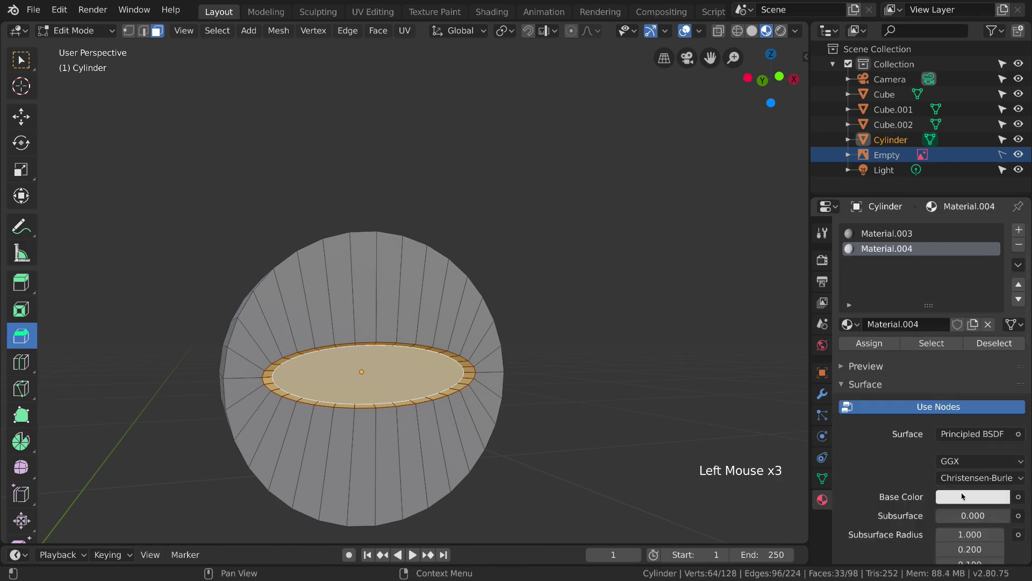
pyautogui.click(962, 496)
pyautogui.moveTo(996, 323); pyautogui.dragTo(996, 408)
pyautogui.click(858, 347)
# - Move the button about -2.83 m along X onto the character's torso, then nudge it by about -0.125 m in X and -0.01 m in Z
pyautogui.press('Tab')
pyautogui.scroll(-3, 484, 359)
pyautogui.press('KP_1')
pyautogui.scroll(-18, 420, 358)
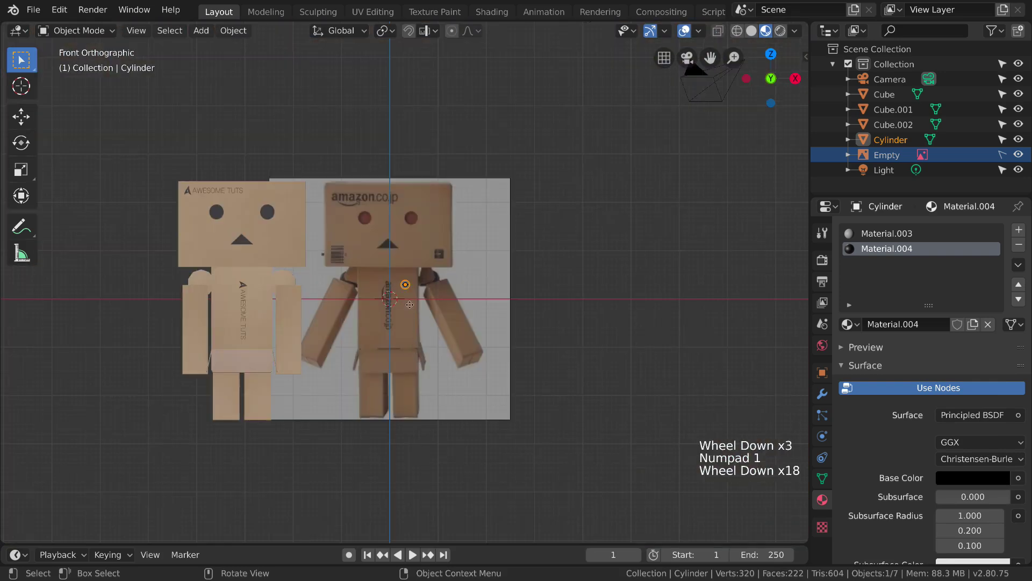
pyautogui.press('g')
pyautogui.press('x')
pyautogui.click(271, 329)
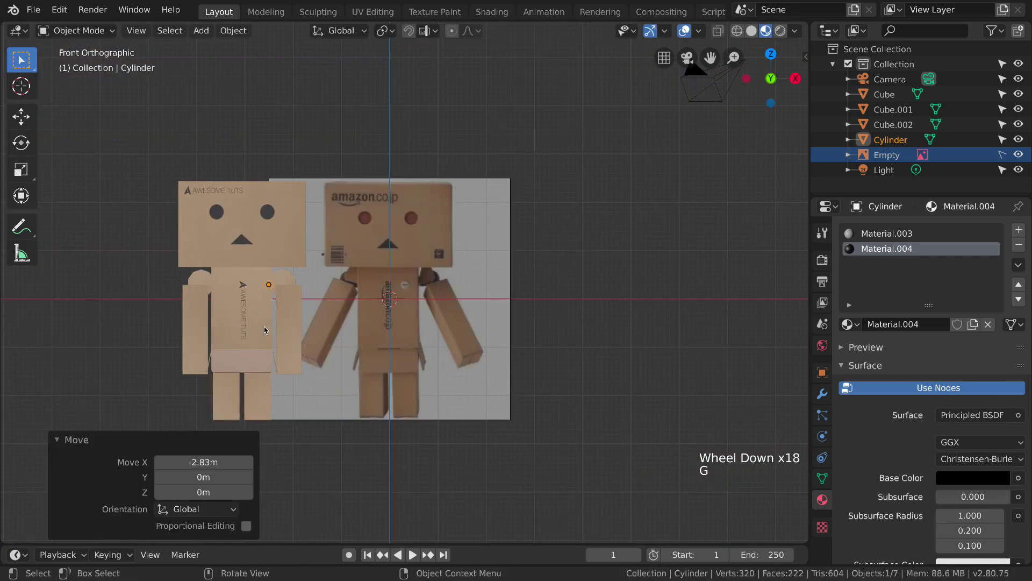
pyautogui.press('g')
pyautogui.click(271, 325)
# - Move the button about -0.624 m along Y so it sits on the torso's front surface
pyautogui.press('KP_3')
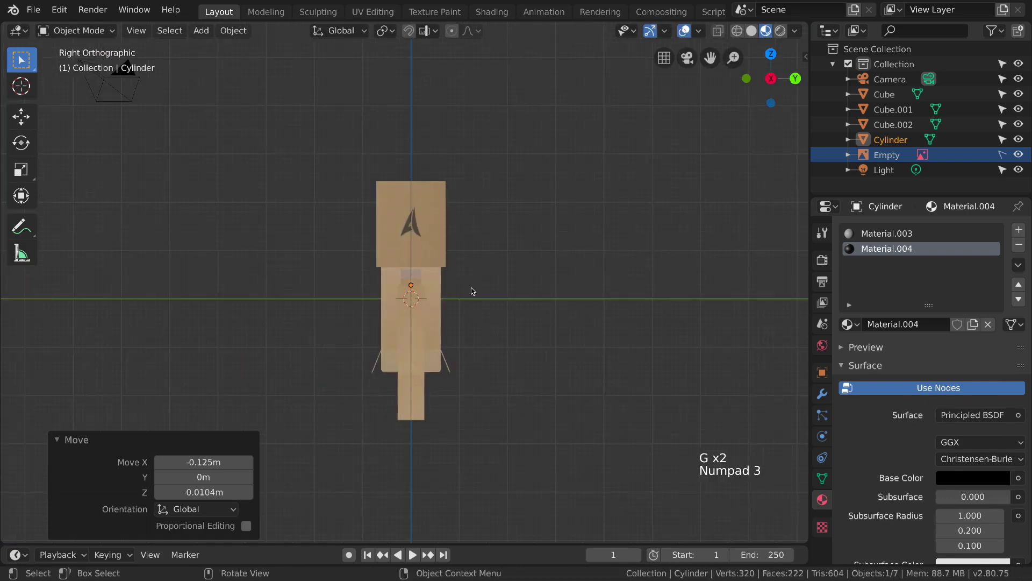
pyautogui.scroll(7, 471, 291)
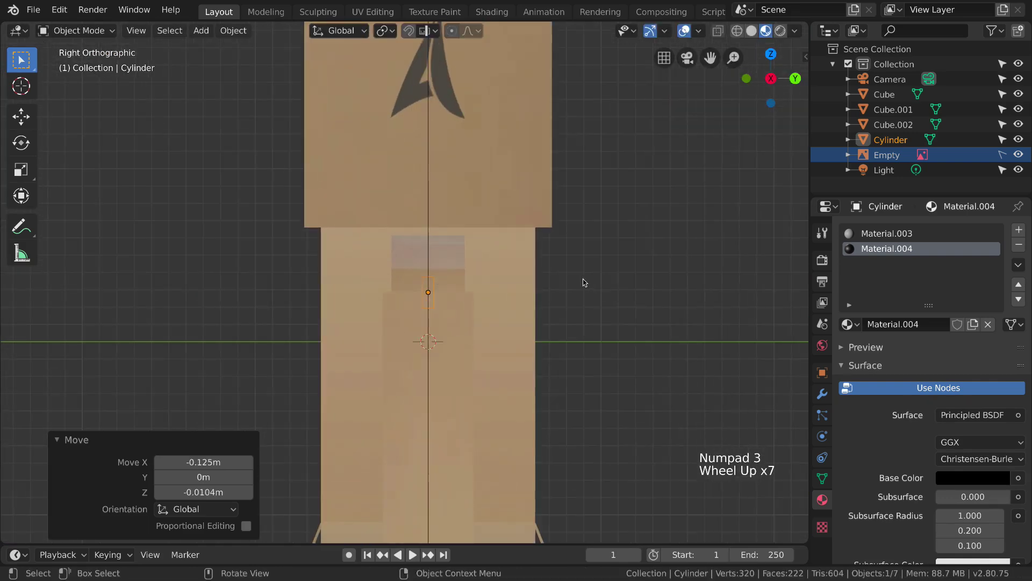
pyautogui.press('g')
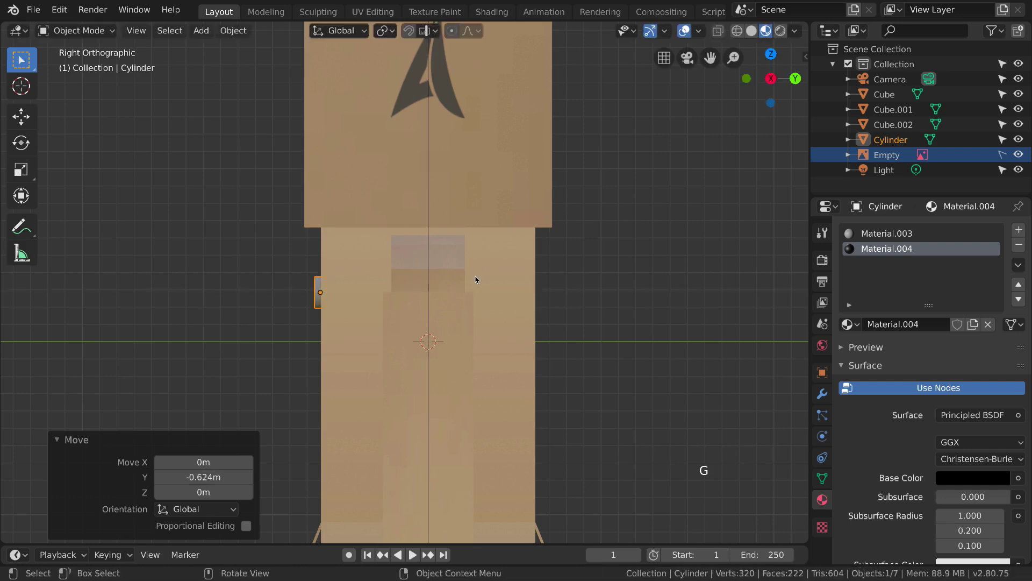
pyautogui.click(476, 279)
# - Compare the placed button with the reference image and examine the small dark block beside the reference head
pyautogui.press('KP_1')
pyautogui.scroll(-7, 439, 300)
pyautogui.keyDown('shift'); pyautogui.moveTo(439, 299); pyautogui.dragTo(505, 317, button='middle'); pyautogui.keyUp('shift')
pyautogui.scroll(4, 505, 317)
pyautogui.click(605, 334)
pyautogui.keyDown('shift'); pyautogui.moveTo(606, 334); pyautogui.dragTo(516, 320, button='middle'); pyautogui.keyUp('shift')
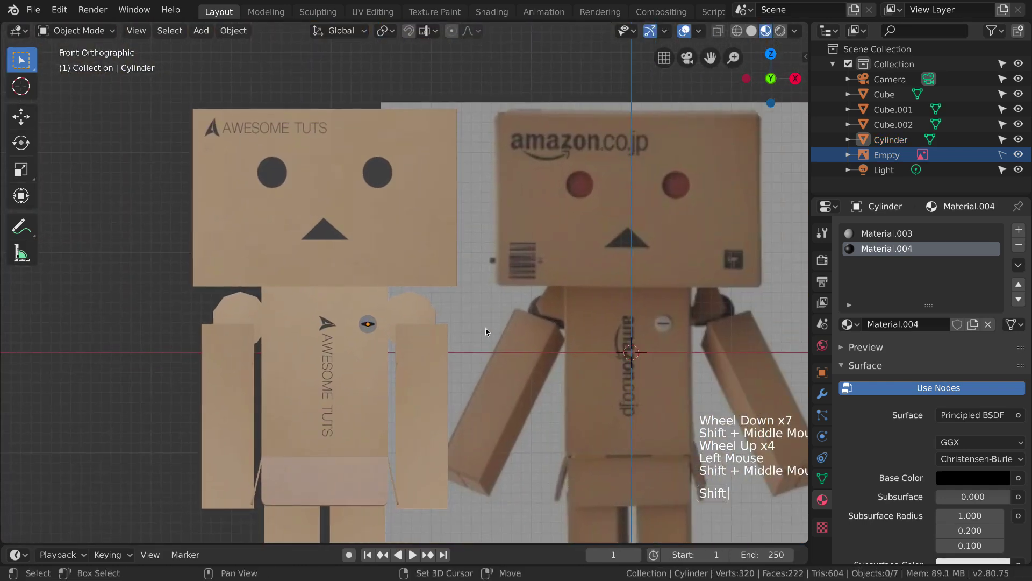
pyautogui.scroll(3, 516, 320)
pyautogui.keyDown('shift'); pyautogui.moveTo(291, 359); pyautogui.dragTo(378, 372, button='middle'); pyautogui.keyUp('shift')
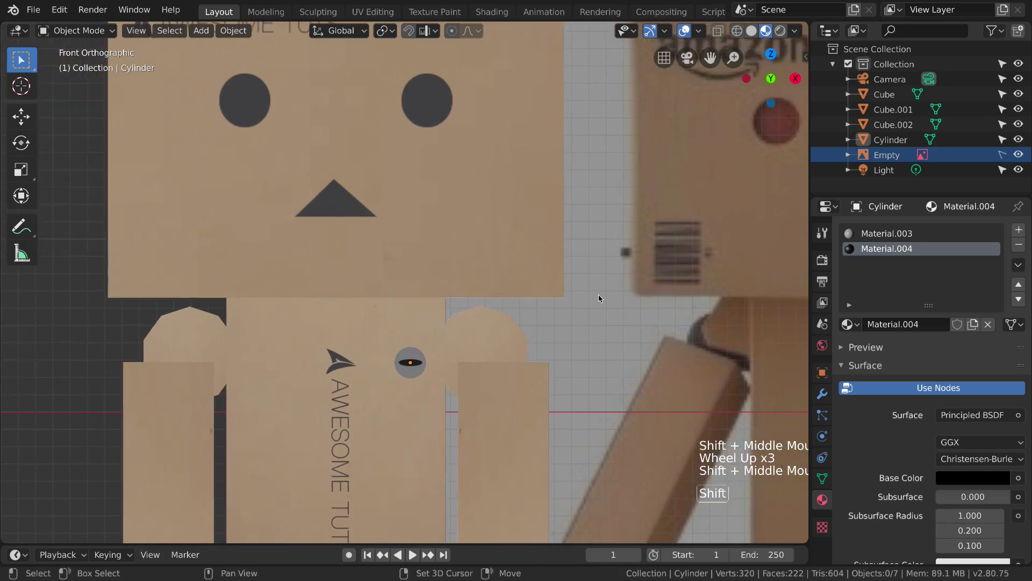
pyautogui.keyDown('shift'); pyautogui.moveTo(569, 253); pyautogui.dragTo(590, 267, button='middle'); pyautogui.keyUp('shift')
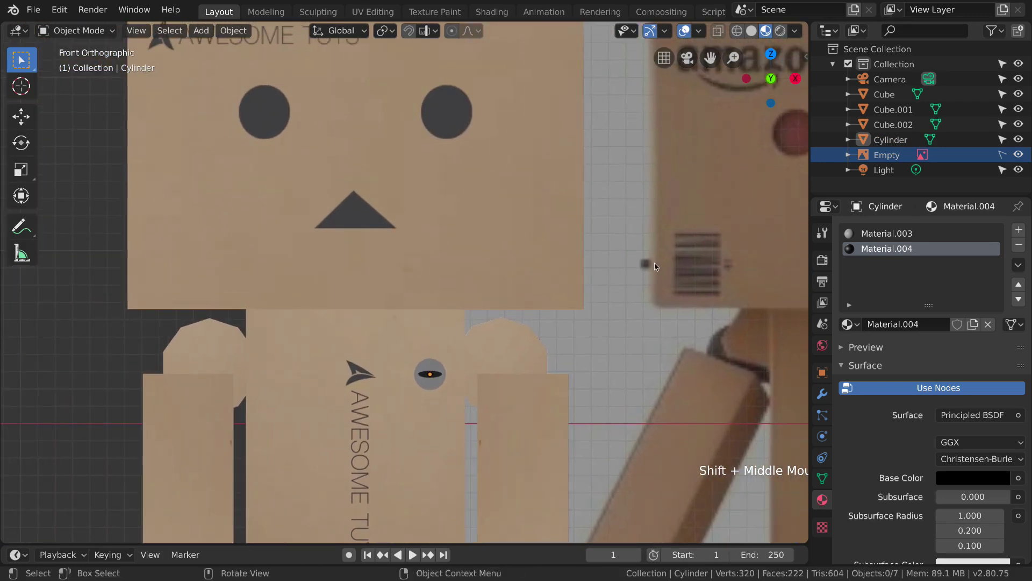
# - Add a cube at the scene origin and scale it uniformly to about 0.535
pyautogui.keyDown('shift'); pyautogui.moveTo(656, 266); pyautogui.dragTo(580, 256, button='middle'); pyautogui.keyUp('shift')
pyautogui.keyDown('shift'); pyautogui.moveTo(292, 259); pyautogui.dragTo(549, 285, button='middle'); pyautogui.keyUp('shift')
pyautogui.moveTo(282, 282); pyautogui.dragTo(265, 247, button='middle')
pyautogui.press('KP_1')
pyautogui.press('KP_3')
pyautogui.press('shift+KP_1')
pyautogui.keyDown('shift'); pyautogui.moveTo(806, 353); pyautogui.dragTo(608, 321, button='middle'); pyautogui.keyUp('shift')
pyautogui.hotkey('shift', 'a')
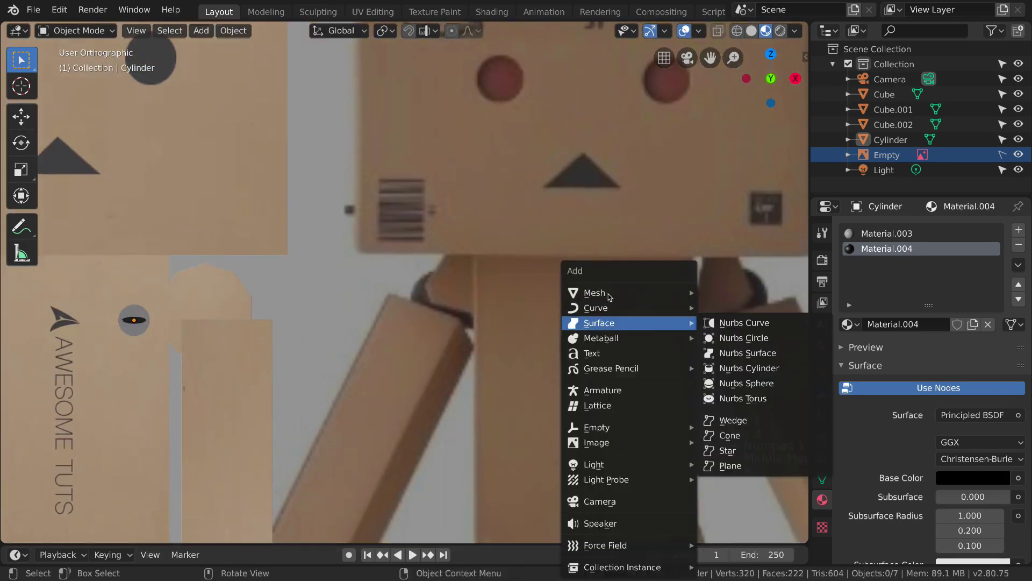
pyautogui.moveTo(575, 294)
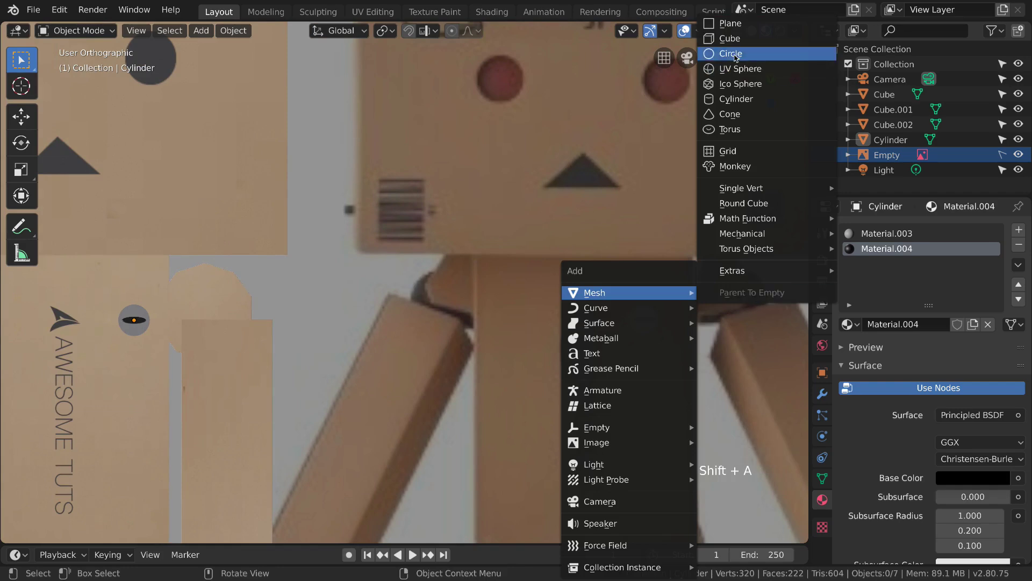
pyautogui.click(730, 39)
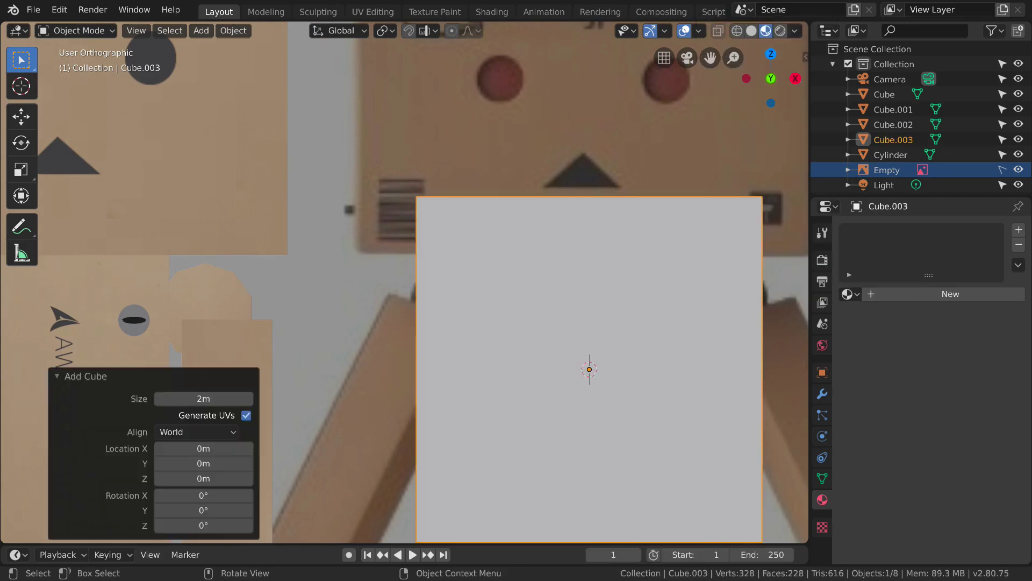
pyautogui.press('s')
pyautogui.click(647, 304)
# - Scale the cube to about 0.172 along X and 0.245 along Y to form a slim upright block
pyautogui.press('s')
pyautogui.press('x')
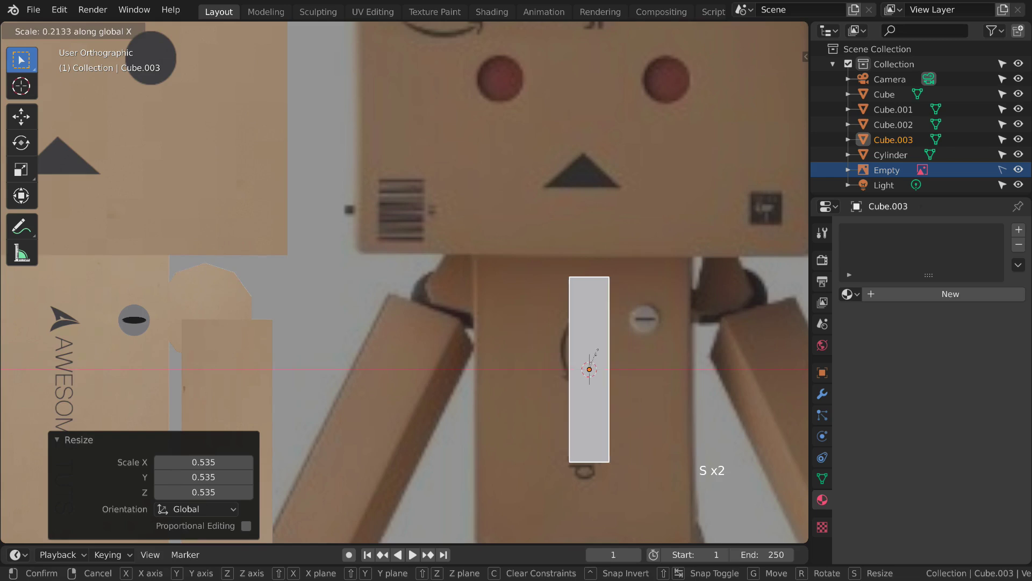
pyautogui.click(593, 357)
pyautogui.press('KP_1')
pyautogui.moveTo(599, 353); pyautogui.dragTo(610, 362, button='middle')
pyautogui.press('KP_7')
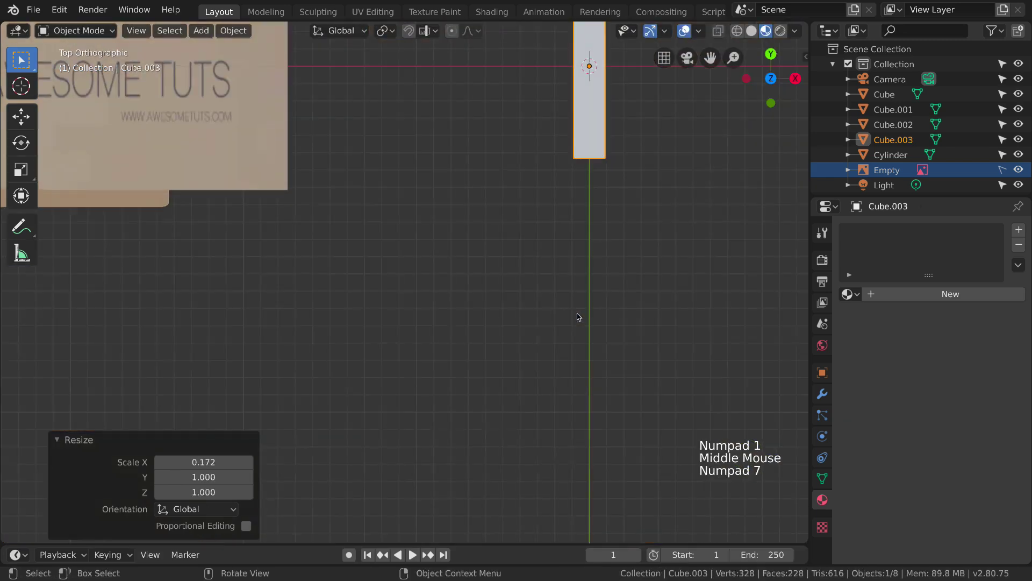
pyautogui.keyDown('shift'); pyautogui.moveTo(596, 288); pyautogui.dragTo(586, 371, button='middle'); pyautogui.keyUp('shift')
pyautogui.press('s')
pyautogui.press('y')
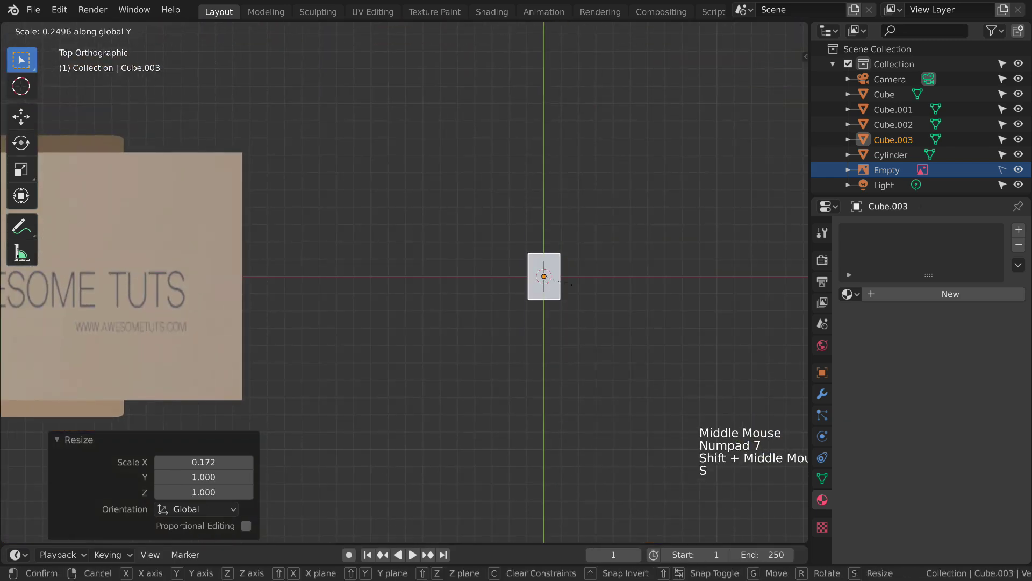
pyautogui.click(557, 293)
# - Scale the slim block uniformly to about 0.259
pyautogui.press('KP_1')
pyautogui.moveTo(557, 325); pyautogui.dragTo(554, 323, button='middle')
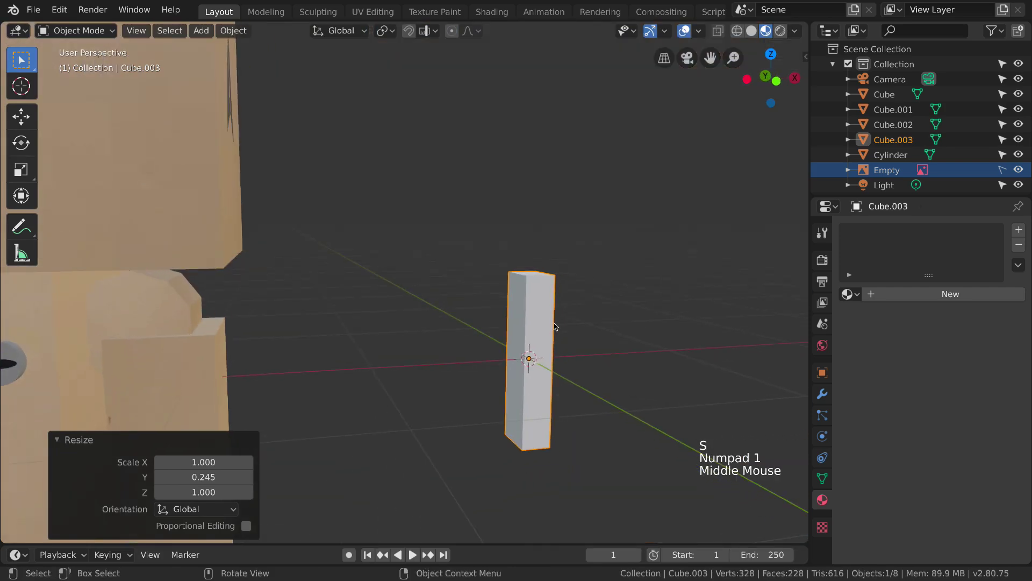
pyautogui.press('KP_1')
pyautogui.press('s')
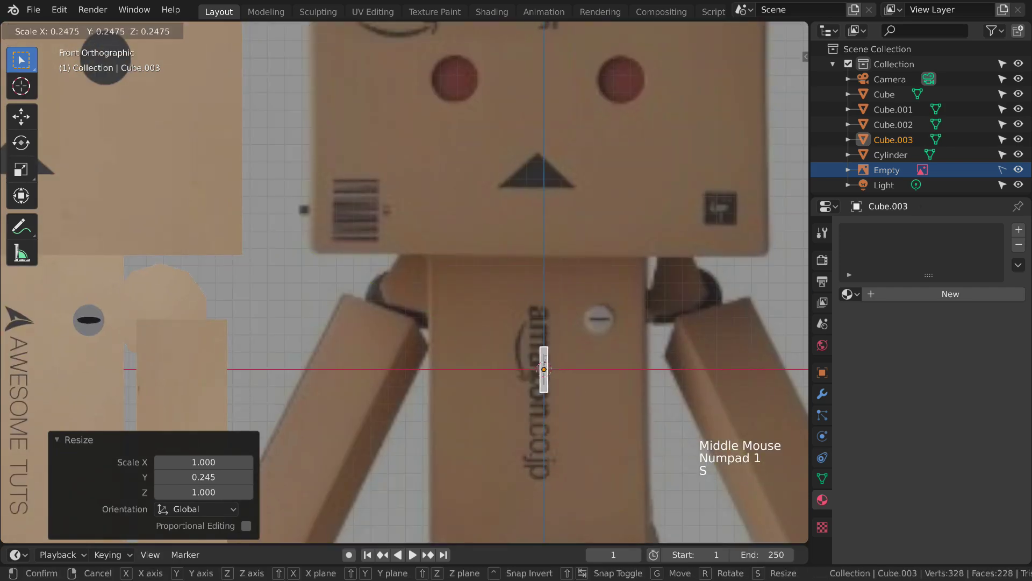
pyautogui.click(553, 366)
pyautogui.scroll(4, 563, 383)
pyautogui.keyDown('shift'); pyautogui.moveTo(693, 462); pyautogui.dragTo(505, 311, button='middle'); pyautogui.keyUp('shift')
pyautogui.scroll(4, 608, 338)
pyautogui.keyDown('shift'); pyautogui.moveTo(608, 338); pyautogui.dragTo(476, 299, button='middle'); pyautogui.keyUp('shift')
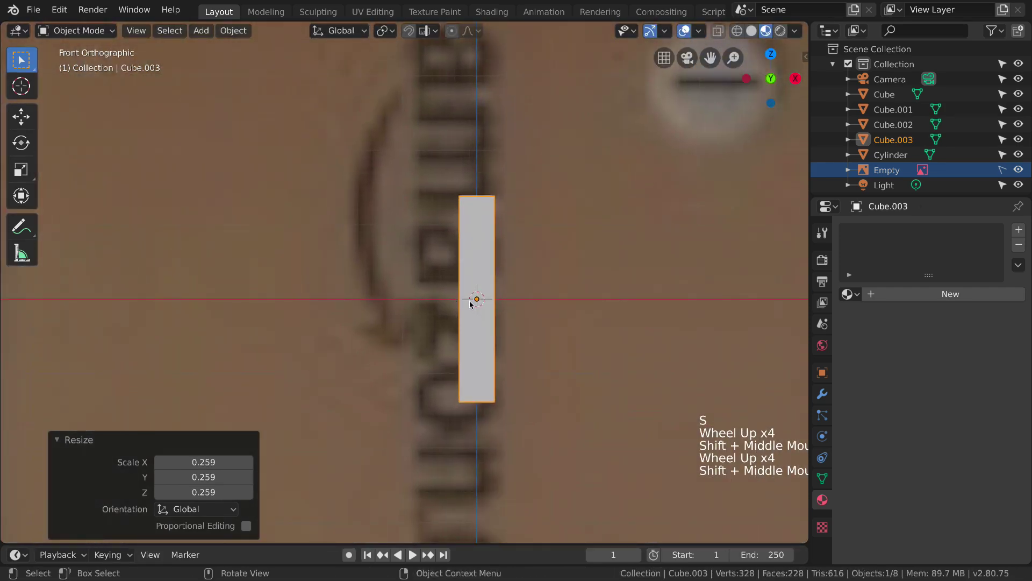
# - Divide the block into three equal parts with two horizontal loop cuts, and select the middle part's outer side face in face mode
pyautogui.press('Tab')
pyautogui.hotkey('ctrl', 'r')
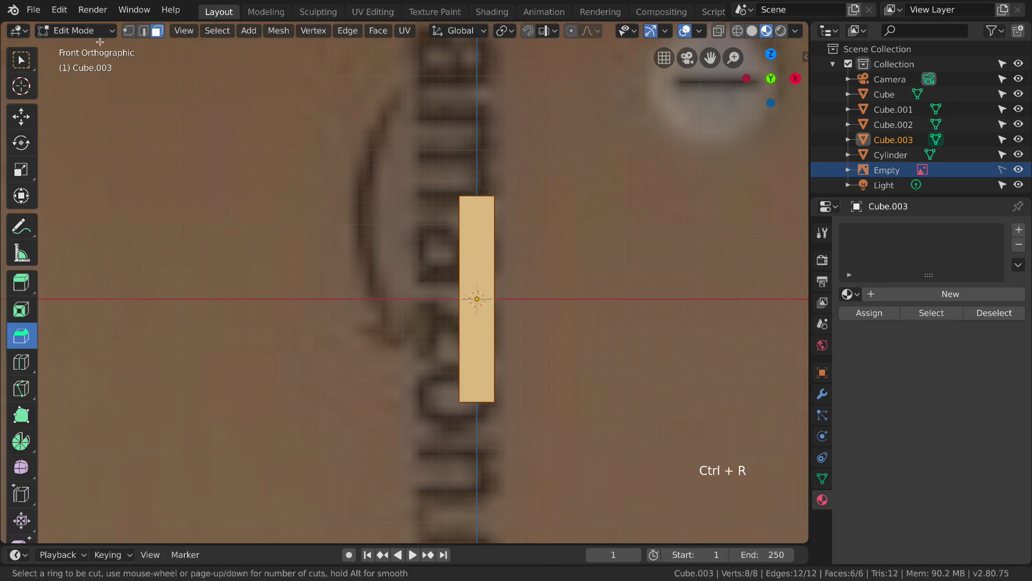
pyautogui.scroll(1, 485, 291)
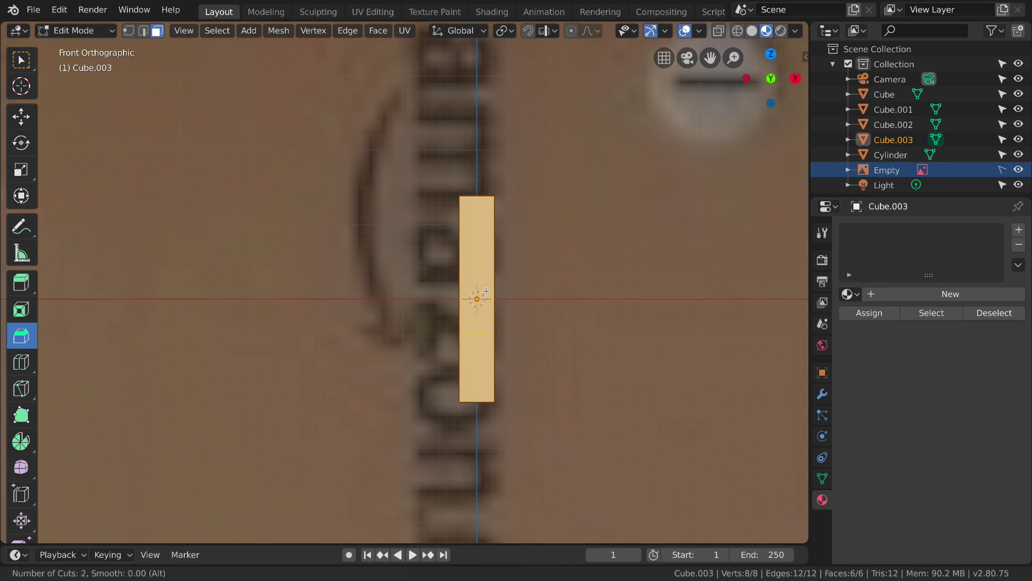
pyautogui.click(485, 291)
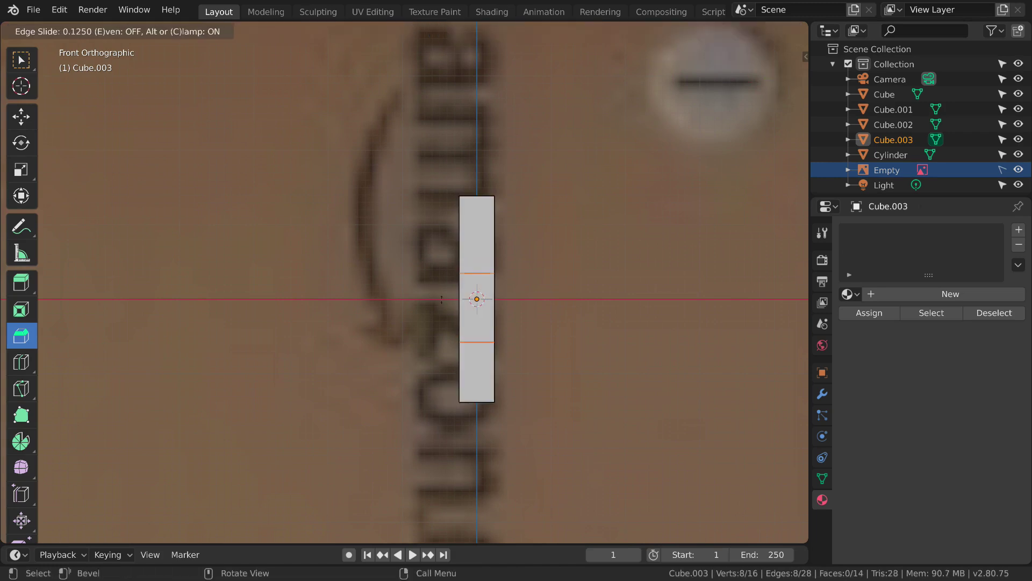
pyautogui.rightClick(446, 288)
pyautogui.click(482, 305)
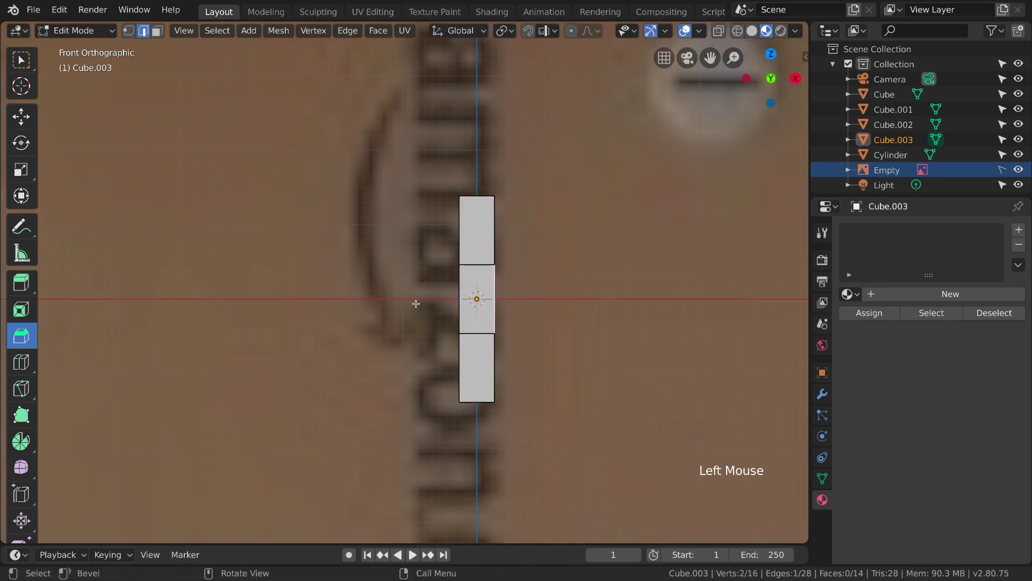
pyautogui.moveTo(420, 304); pyautogui.dragTo(424, 308, button='middle')
pyautogui.click(157, 32)
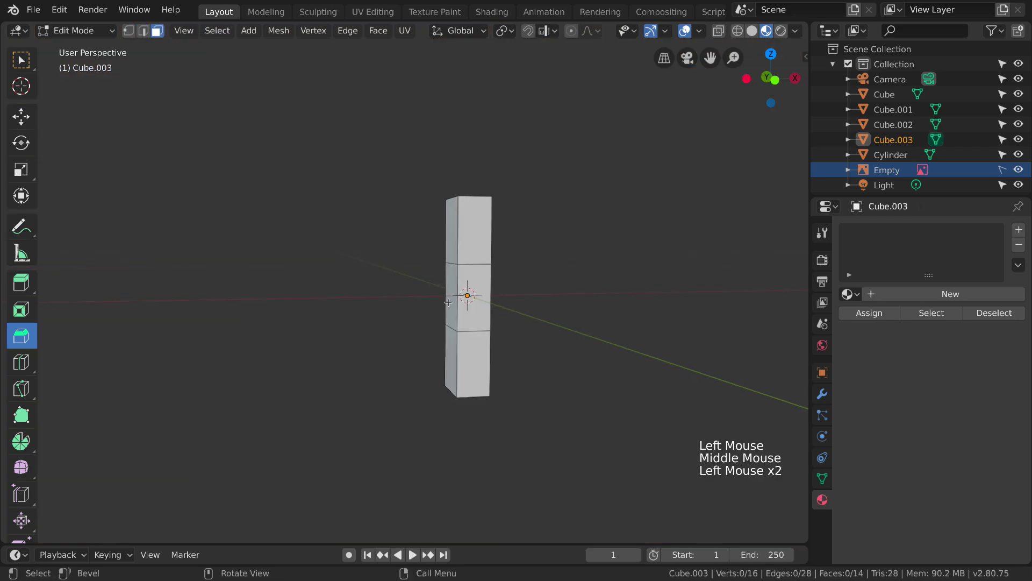
pyautogui.press('KP_3')
pyautogui.press('KP_1')
# - Try to extrude the middle side face about 0.19 m outward and angle it upward by moving, rotating and scaling its end
pyautogui.press('e')
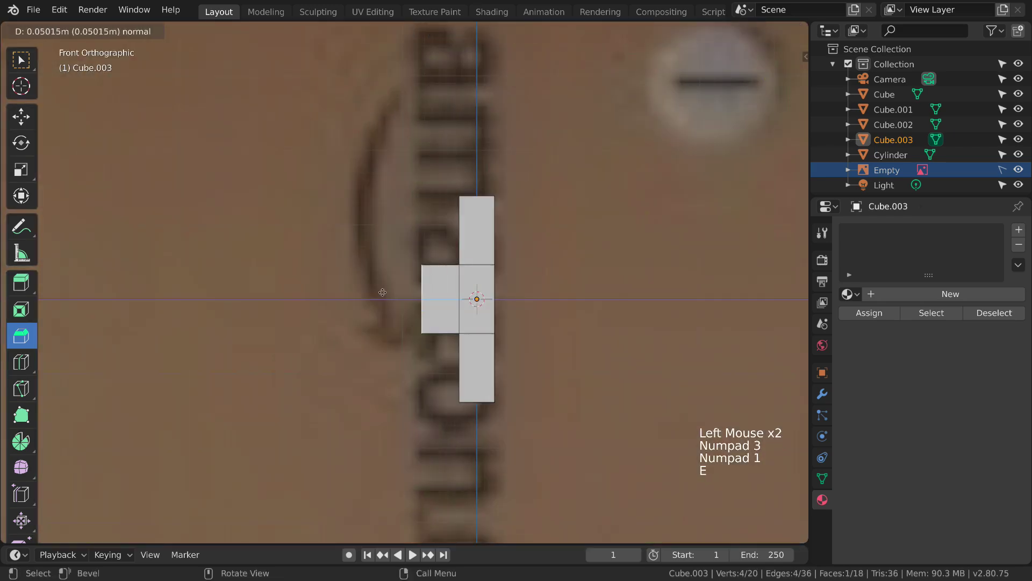
pyautogui.click(315, 297)
pyautogui.press('g')
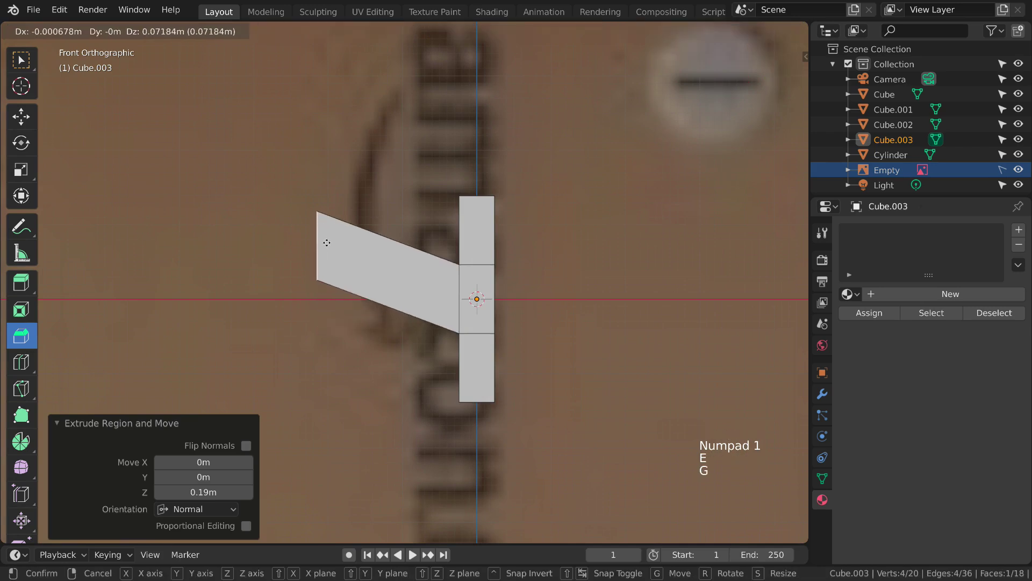
pyautogui.click(348, 233)
pyautogui.press('r')
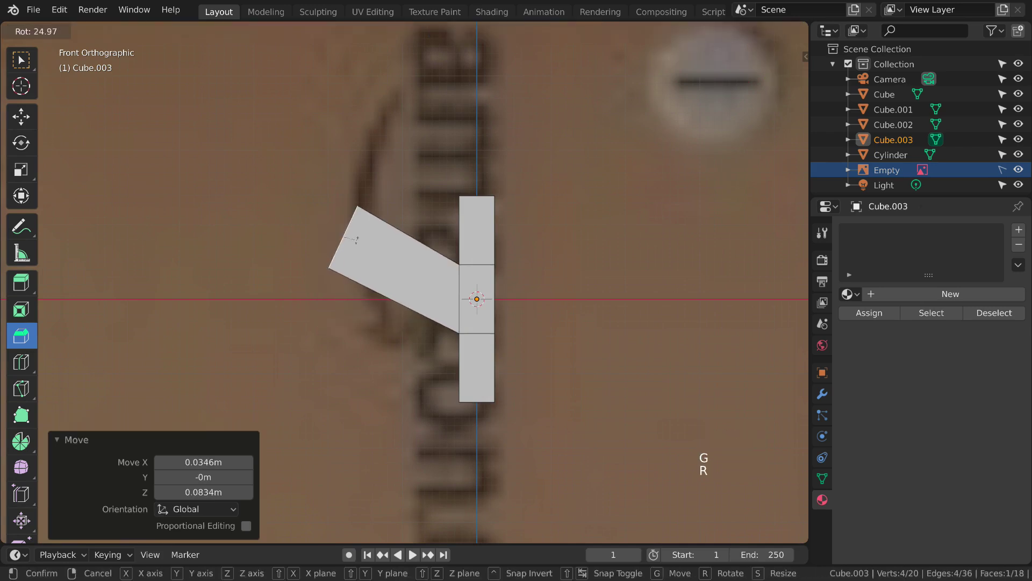
pyautogui.click(355, 239)
pyautogui.press('g')
pyautogui.click(376, 244)
pyautogui.press('s')
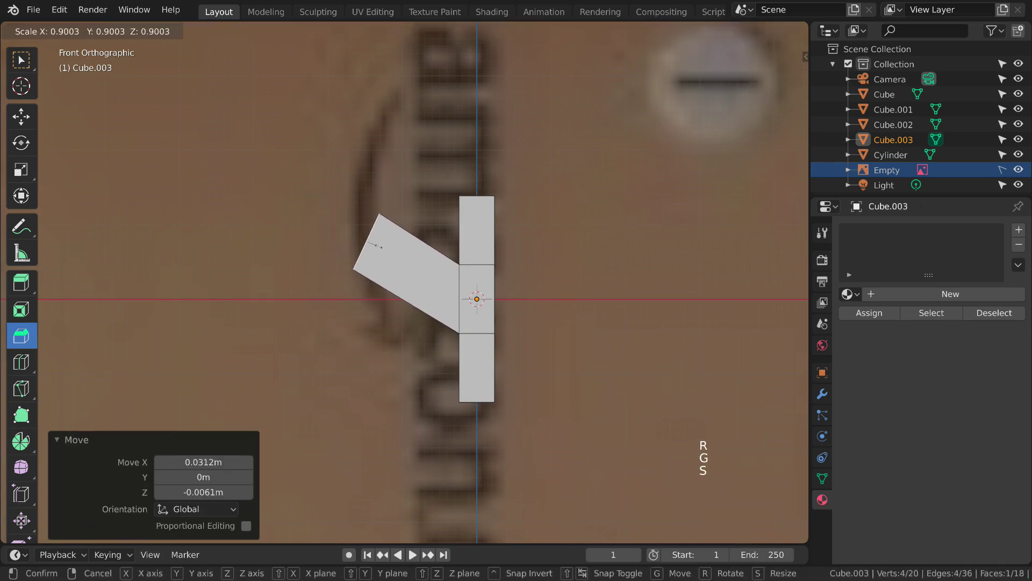
pyautogui.click(378, 247)
# - Undo the side extrusion and all adjustments made to its end face
pyautogui.press('super+z')
pyautogui.press('super+z')
pyautogui.press('super+z')
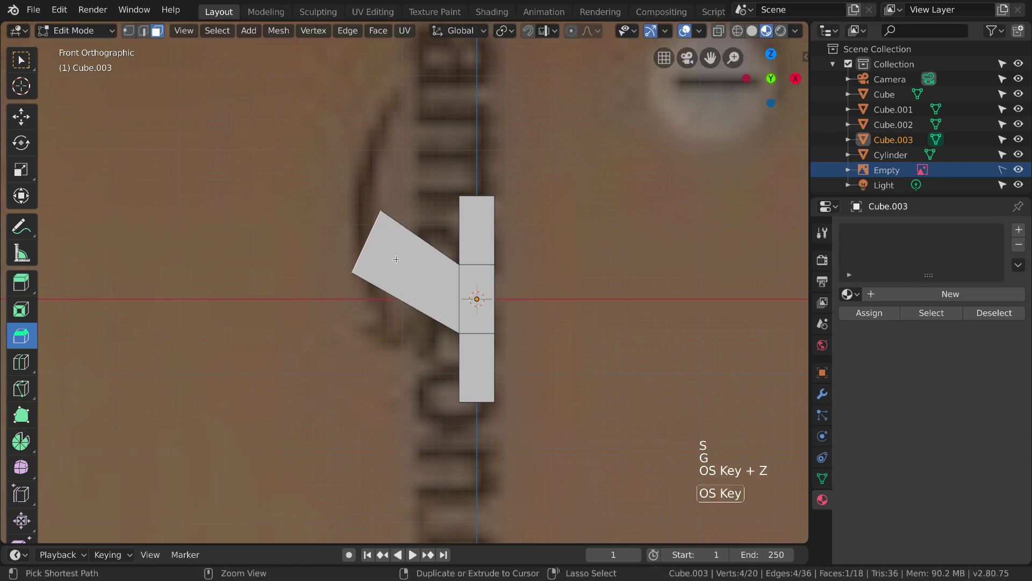
pyautogui.press('super+z')
pyautogui.press('super+z')
pyautogui.press('super+z')
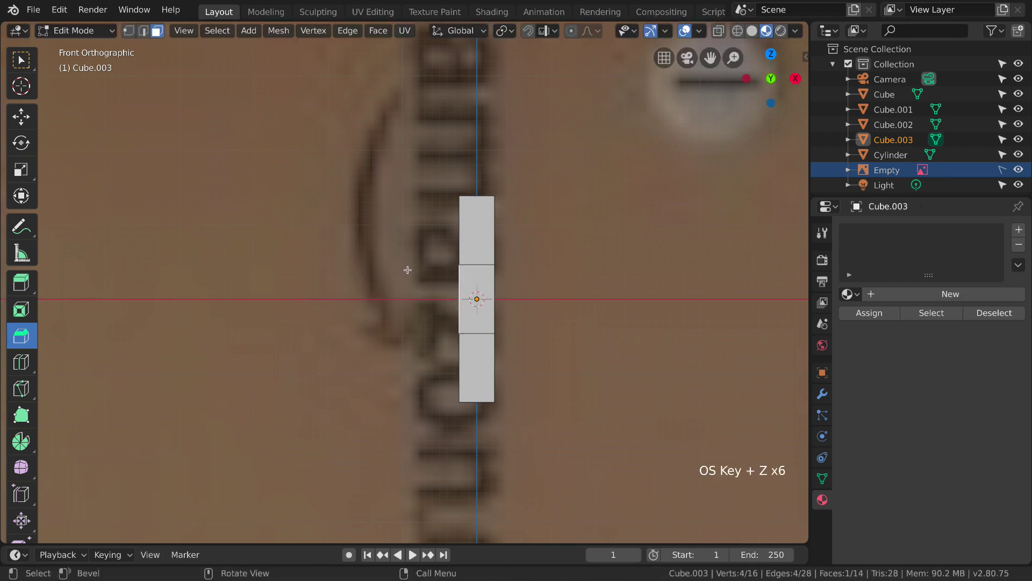
# - Inset the middle side face of the block with a thickness of about 0.0652 m
pyautogui.moveTo(404, 267); pyautogui.dragTo(433, 281, button='middle')
pyautogui.press('super+z')
pyautogui.click(435, 287)
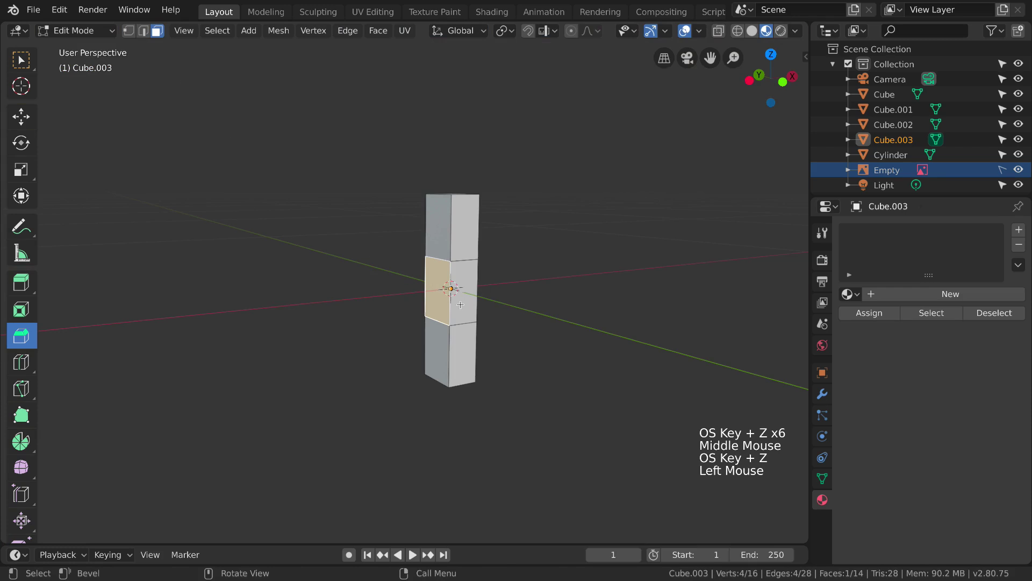
pyautogui.scroll(3, 461, 305)
pyautogui.press('i')
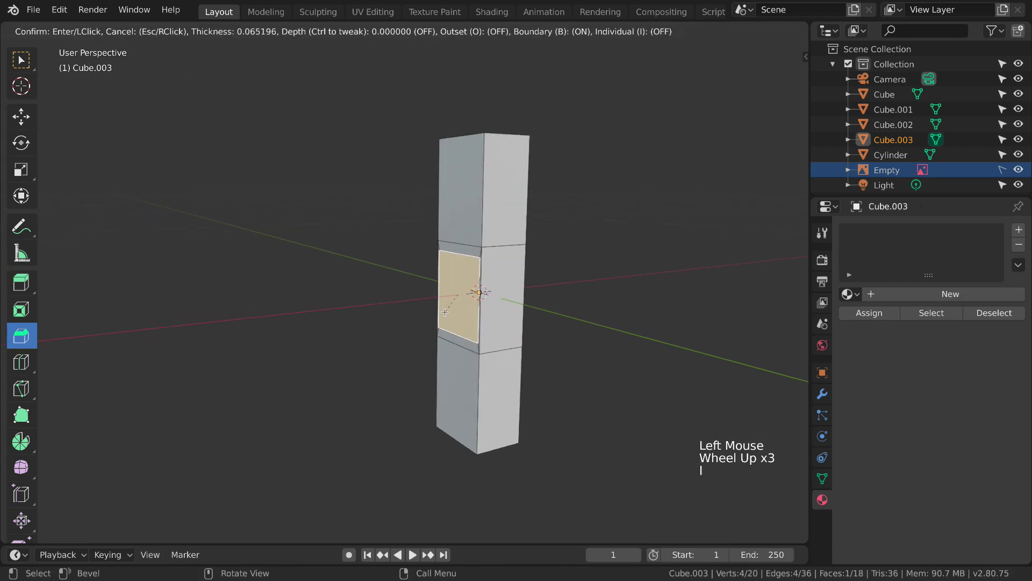
pyautogui.click(445, 312)
pyautogui.moveTo(477, 302); pyautogui.dragTo(485, 309, button='middle')
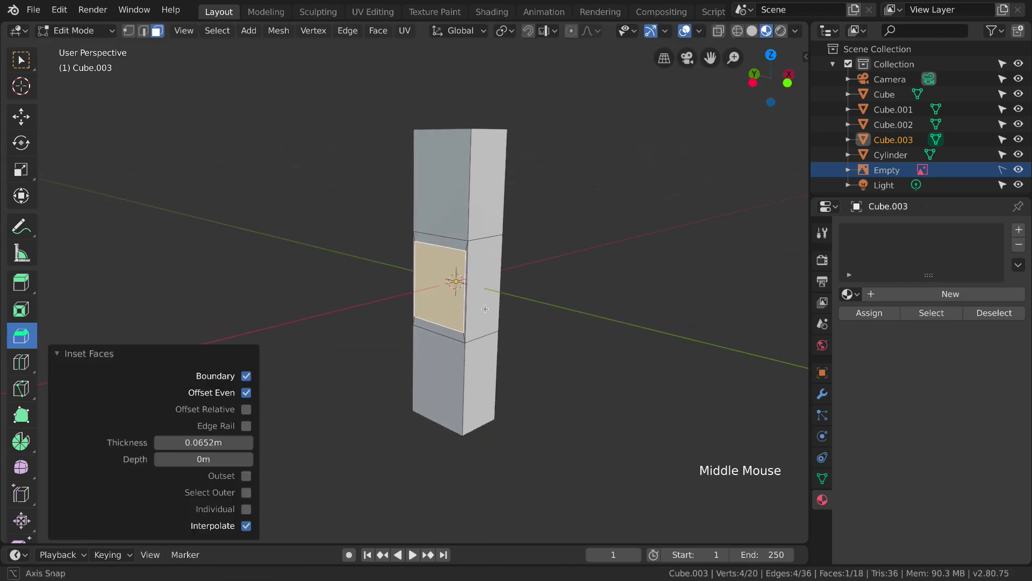
# - Scale the inset face to about 0.812 along Y and extrude it about 0.163 m outward
pyautogui.press('s')
pyautogui.press('x')
pyautogui.rightClick(444, 307)
pyautogui.press('s')
pyautogui.press('y')
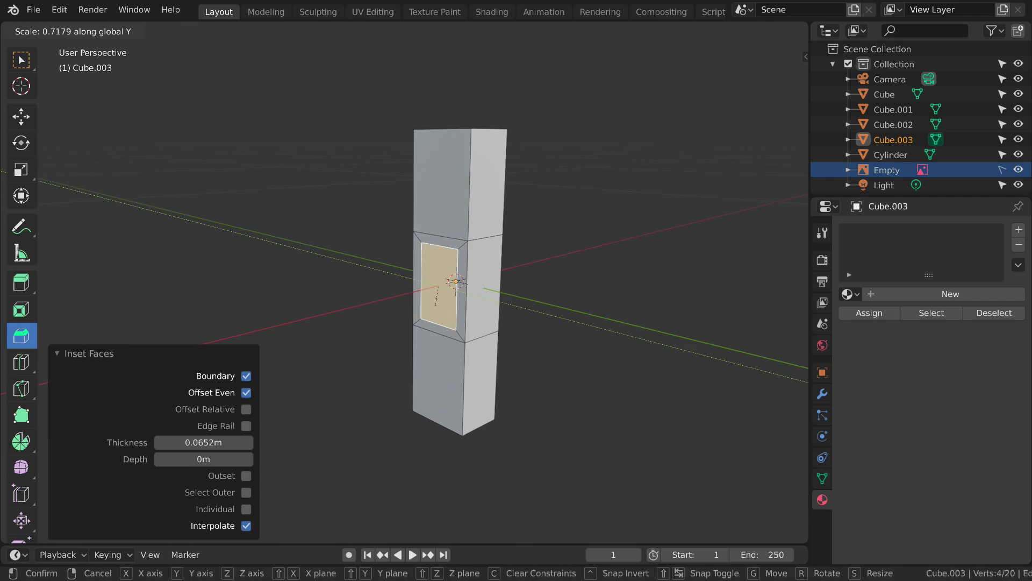
pyautogui.click(434, 307)
pyautogui.press('e')
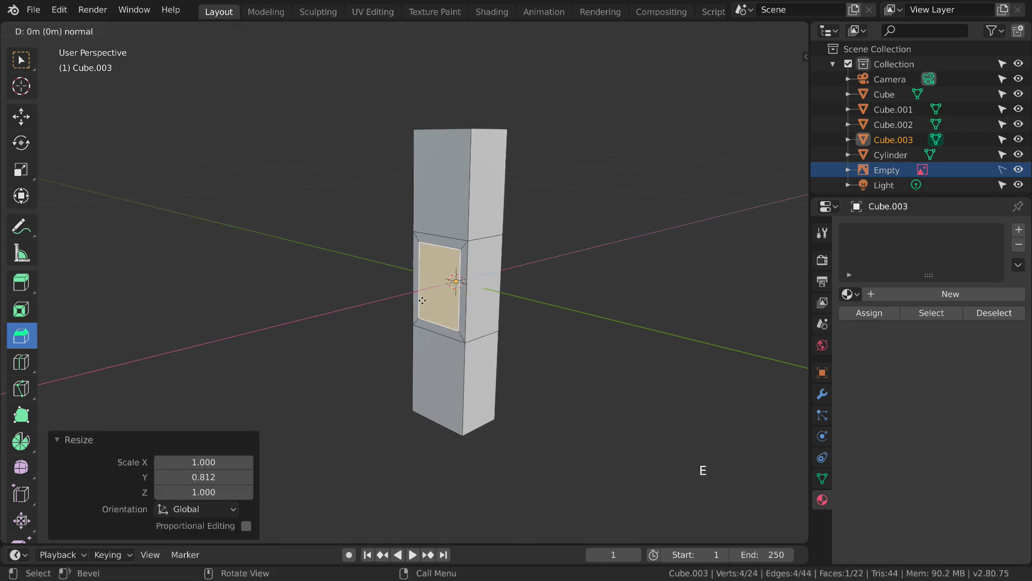
pyautogui.click(288, 354)
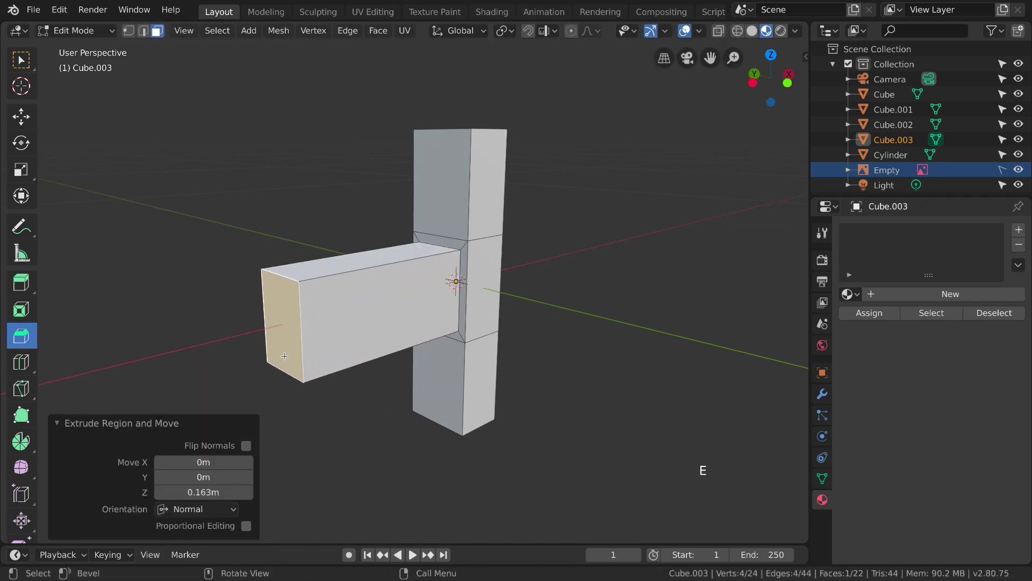
pyautogui.press('KP_3')
pyautogui.press('KP_1')
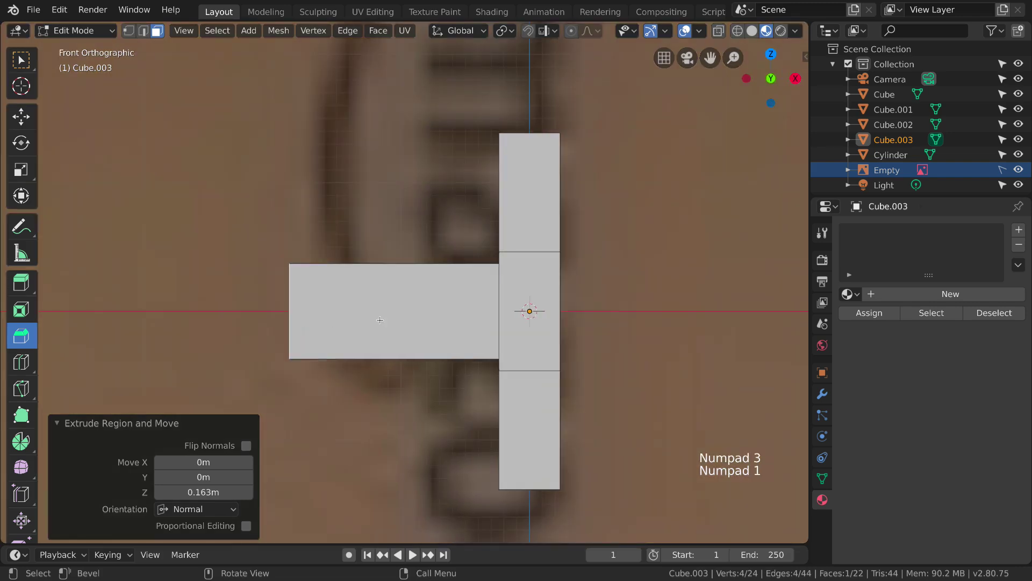
# - Give the T-shaped block a new material with a black base color
pyautogui.press('Tab')
pyautogui.scroll(-10, 502, 299)
pyautogui.moveTo(468, 315); pyautogui.dragTo(1031, 317, button='middle')
pyautogui.click(959, 296)
pyautogui.click(968, 448)
pyautogui.moveTo(1000, 285); pyautogui.dragTo(1000, 352)
# - Move the T-shaped block about -1.42 m in X and 0.347 m in Z, then about -2.97 m in X and 0.59 m in Z against the head's side
pyautogui.press('KP_1')
pyautogui.scroll(-4, 575, 261)
pyautogui.keyDown('shift'); pyautogui.moveTo(456, 311); pyautogui.dragTo(546, 387, button='middle'); pyautogui.keyUp('shift')
pyautogui.press('g')
pyautogui.click(159, 244)
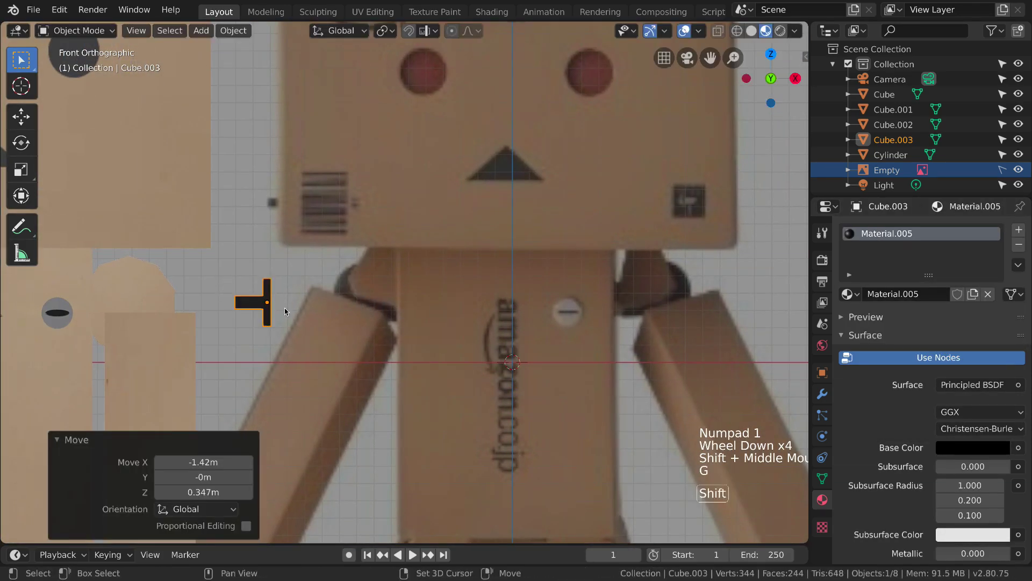
pyautogui.keyDown('shift'); pyautogui.moveTo(113, 261); pyautogui.dragTo(463, 294, button='middle'); pyautogui.keyUp('shift')
pyautogui.press('g')
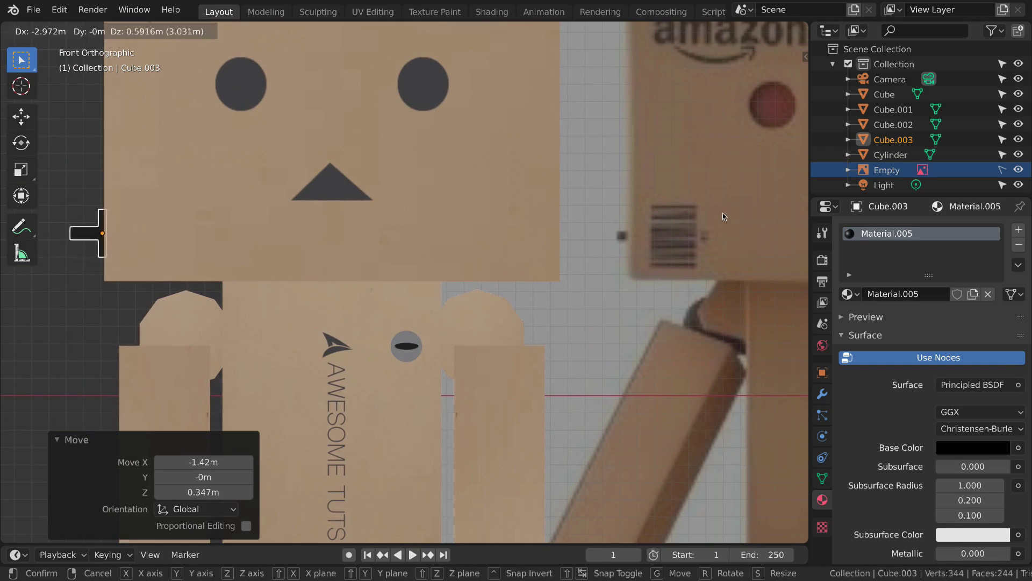
pyautogui.click(722, 213)
# - Shorten the T-shaped block's protruding stub by moving its end face about 0.0992 m along X
pyautogui.keyDown('shift'); pyautogui.moveTo(113, 225); pyautogui.dragTo(419, 291, button='middle'); pyautogui.keyUp('shift')
pyautogui.scroll(1, 135, 255)
pyautogui.keyDown('shift'); pyautogui.scroll(1, 420, 290); pyautogui.keyUp('shift')
pyautogui.scroll(1, 398, 287)
pyautogui.press('Tab')
pyautogui.keyDown('shift'); pyautogui.moveTo(277, 293); pyautogui.dragTo(394, 320, button='middle'); pyautogui.keyUp('shift')
pyautogui.press('g')
pyautogui.press('x')
pyautogui.click(387, 307)
pyautogui.scroll(-4, 387, 307)
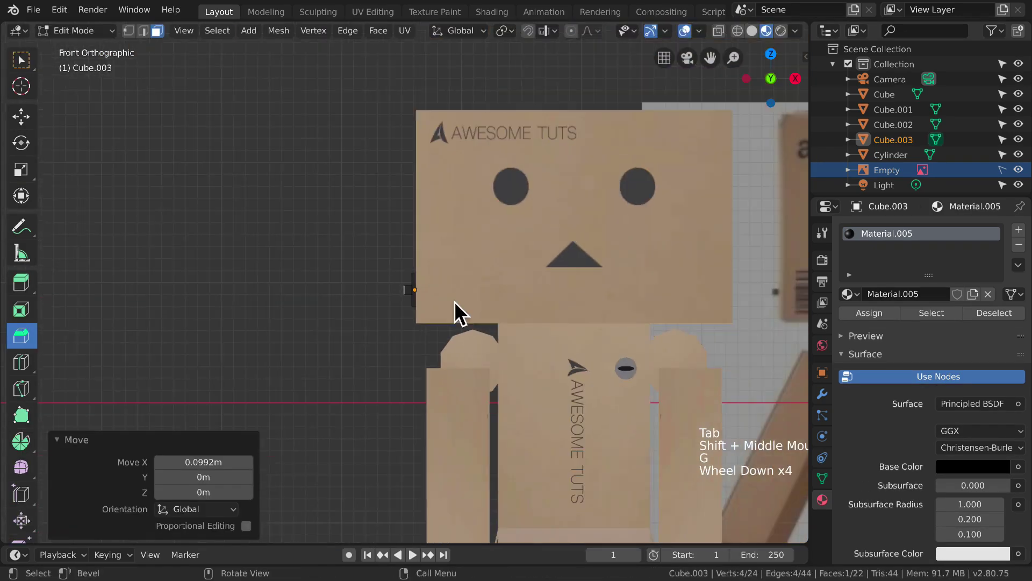
pyautogui.scroll(2, 387, 293)
pyautogui.press('Tab')
# - Examine the black block's fit against the head's side from above, the front and an angled view
pyautogui.press('KP_7')
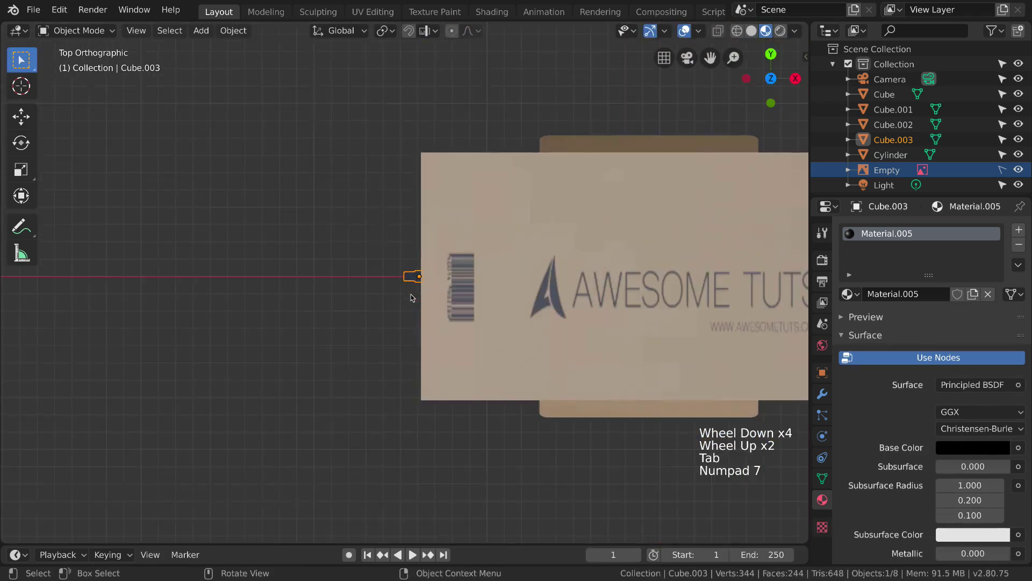
pyautogui.press('KP_1')
pyautogui.moveTo(391, 293); pyautogui.dragTo(446, 303, button='middle')
pyautogui.scroll(-2, 434, 300)
pyautogui.press('Tab')
pyautogui.press('KP_1')
pyautogui.scroll(-3, 586, 328)
pyautogui.press('a')
pyautogui.press('a')
pyautogui.scroll(-4, 586, 328)
pyautogui.moveTo(413, 327); pyautogui.dragTo(411, 324)
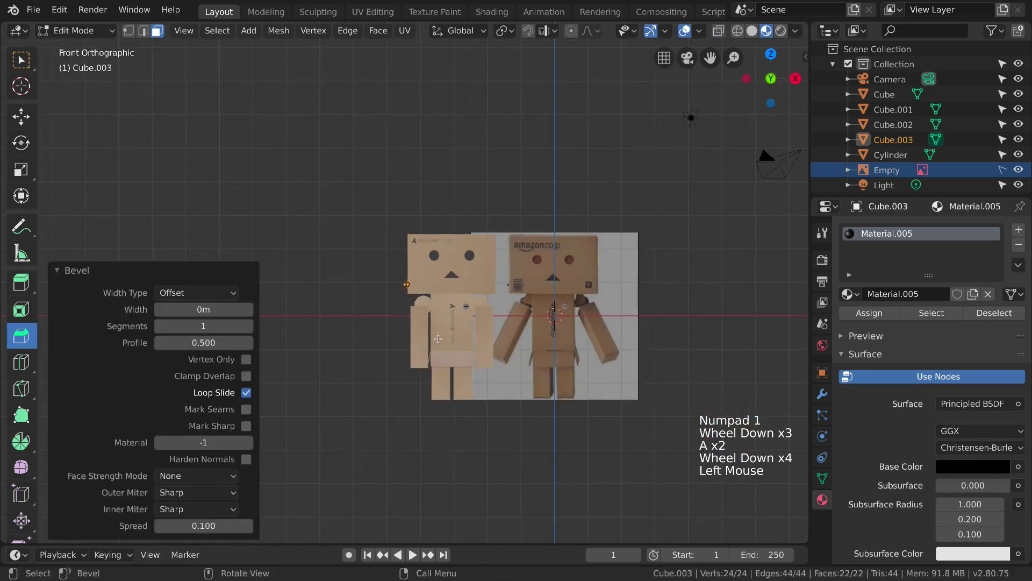
pyautogui.scroll(1, 411, 324)
pyautogui.scroll(11, 411, 324)
pyautogui.moveTo(410, 324); pyautogui.dragTo(431, 316, button='middle')
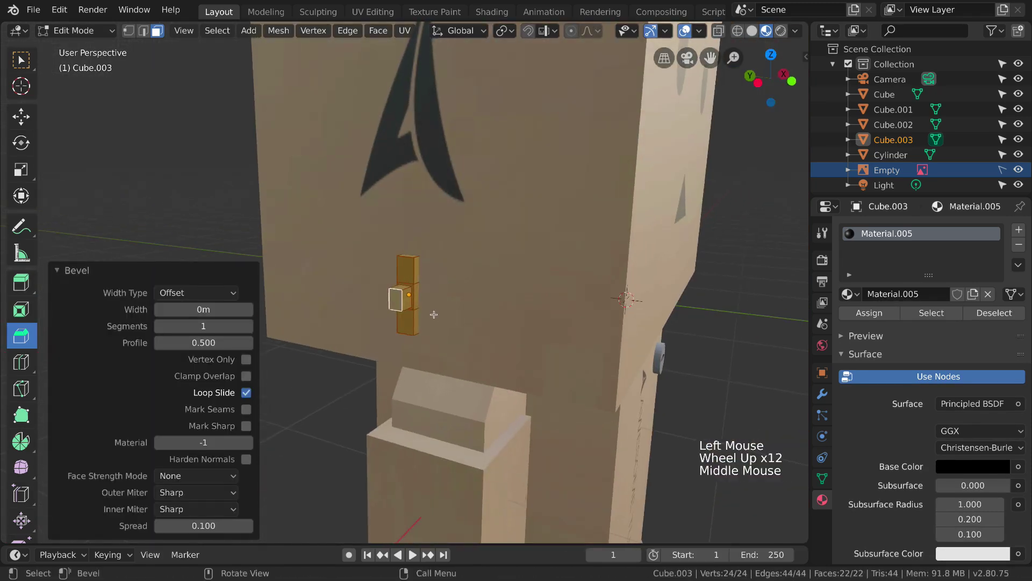
# - Select the figure's five mesh objects and move them about 3.1 m, then -0.0725 m in X to centre them on the reference image
pyautogui.press('Tab')
pyautogui.scroll(-4, 449, 222)
pyautogui.keyDown('shift'); pyautogui.click(474, 212); pyautogui.keyUp('shift')
pyautogui.scroll(-1, 498, 260)
pyautogui.moveTo(498, 260); pyautogui.dragTo(482, 262, button='middle')
pyautogui.press('KP_1')
pyautogui.keyDown('shift'); pyautogui.moveTo(533, 337); pyautogui.dragTo(413, 202, button='middle'); pyautogui.keyUp('shift')
pyautogui.keyDown('shift'); pyautogui.click(569, 214); pyautogui.keyUp('shift')
pyautogui.keyDown('shift'); pyautogui.click(449, 281); pyautogui.keyUp('shift')
pyautogui.keyDown('shift'); pyautogui.click(463, 271); pyautogui.keyUp('shift')
pyautogui.keyDown('shift'); pyautogui.click(504, 234); pyautogui.keyUp('shift')
pyautogui.keyDown('shift'); pyautogui.click(547, 282); pyautogui.keyUp('shift')
pyautogui.scroll(-2, 504, 431)
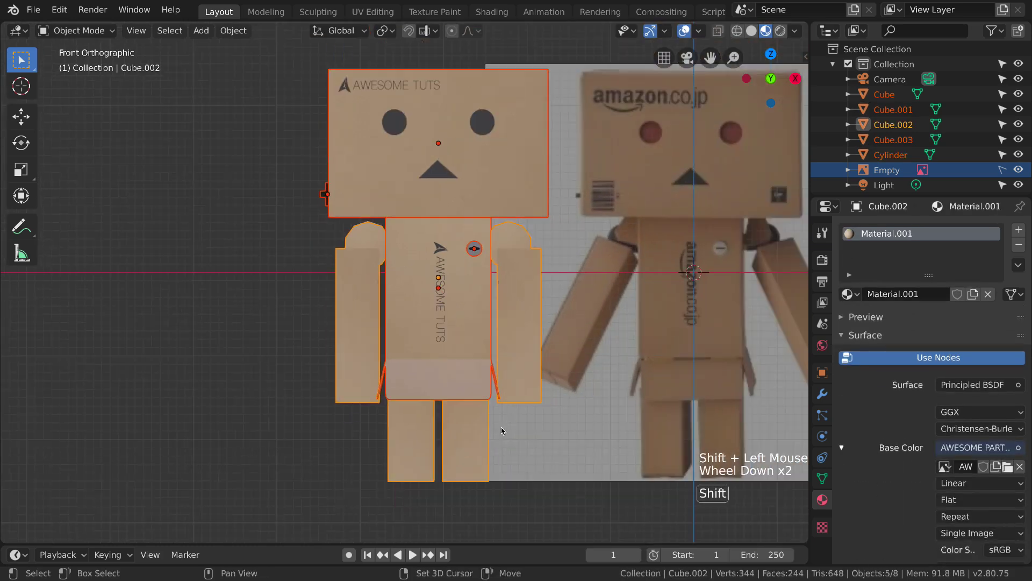
pyautogui.press('g')
pyautogui.press('x')
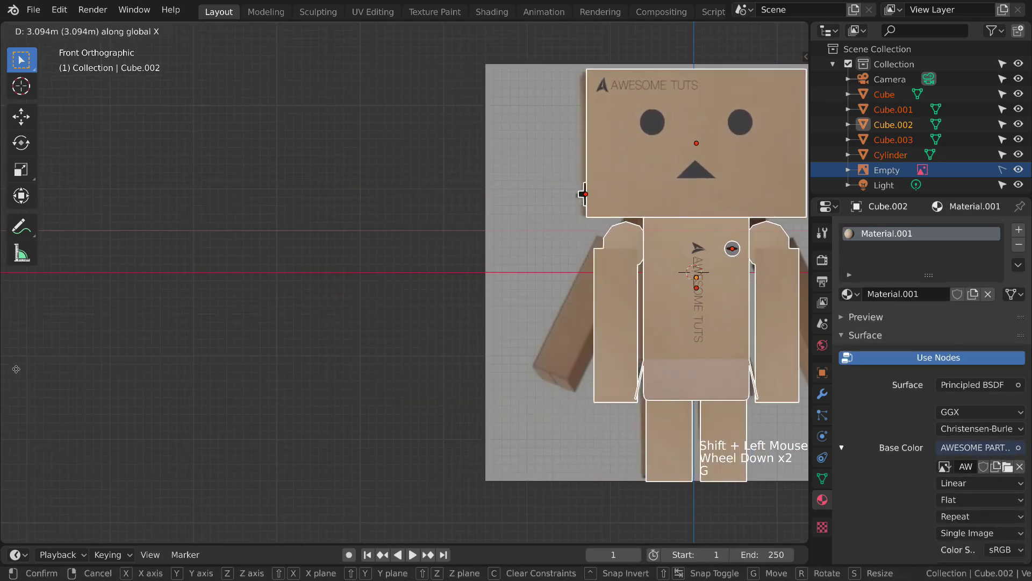
pyautogui.click(18, 367)
pyautogui.keyDown('shift'); pyautogui.moveTo(511, 354); pyautogui.dragTo(356, 352, button='middle'); pyautogui.keyUp('shift')
pyautogui.press('g')
pyautogui.press('x')
pyautogui.click(751, 300)
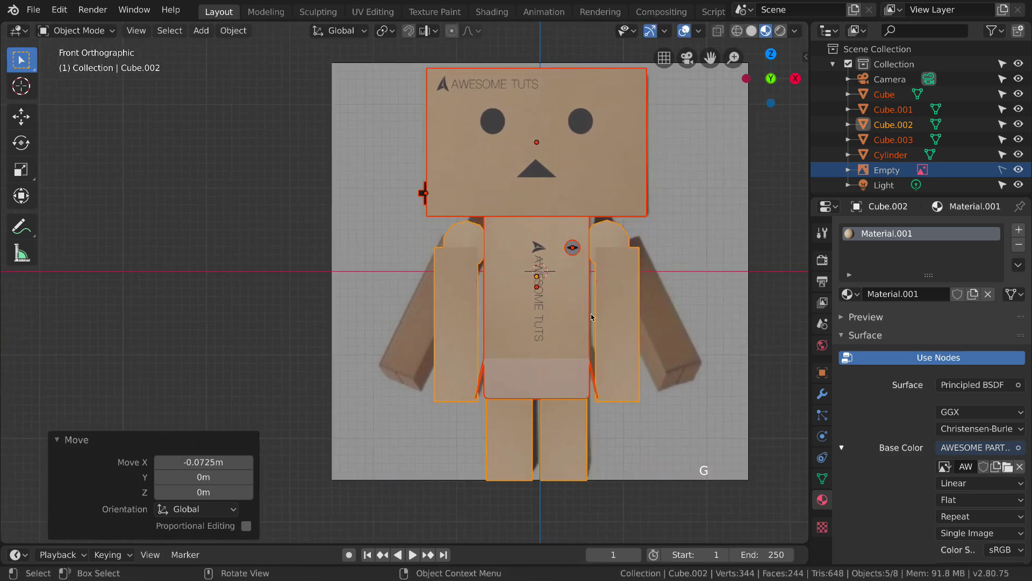
# - Hide the reference image and raise the whole figure 0.61 m, then 1.9 m in Z so the feet rest on the ground line
pyautogui.click(1015, 170)
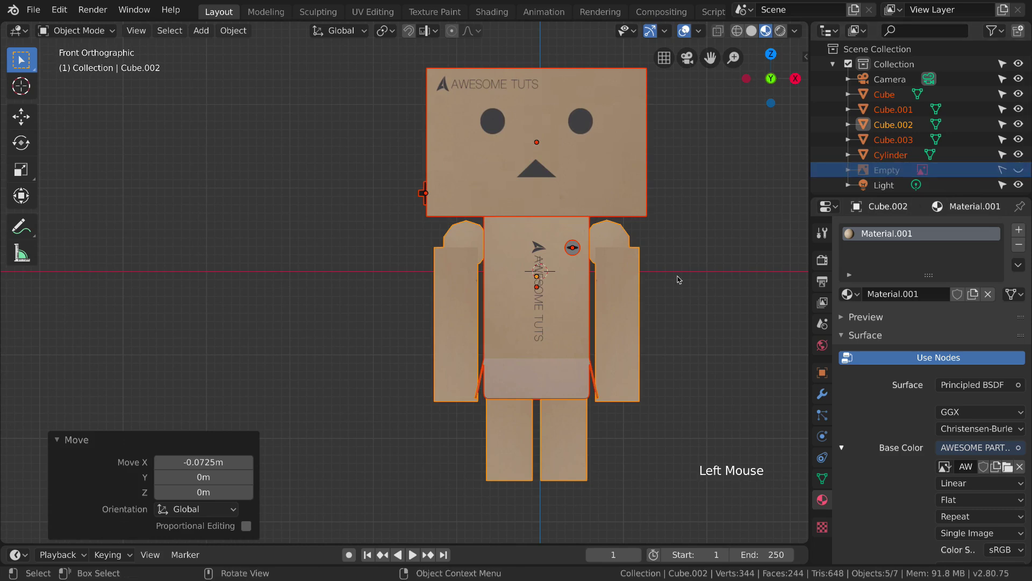
pyautogui.press('g')
pyautogui.press('z')
pyautogui.click(675, 226)
pyautogui.scroll(-3, 674, 230)
pyautogui.press('g')
pyautogui.press('z')
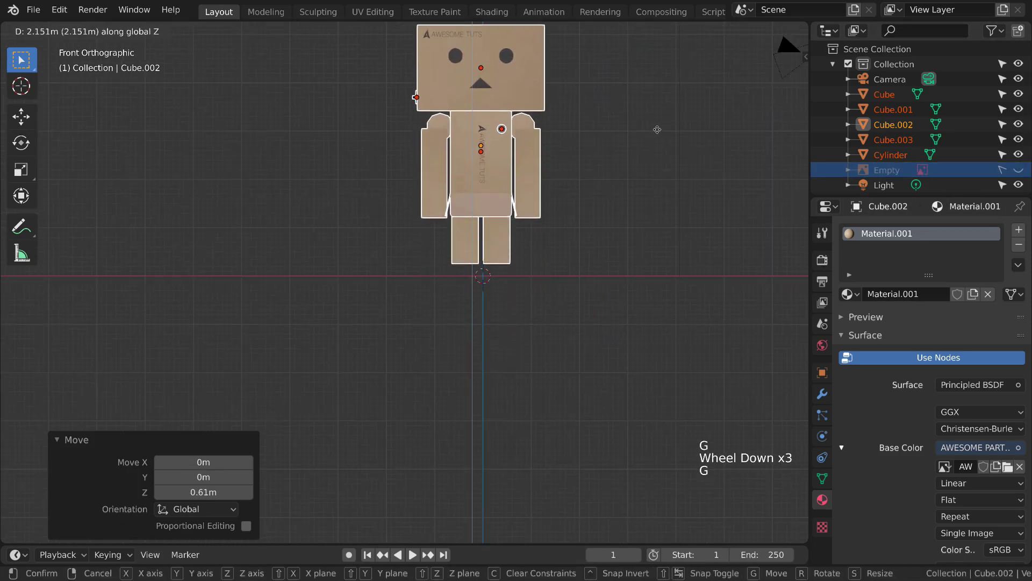
pyautogui.click(655, 138)
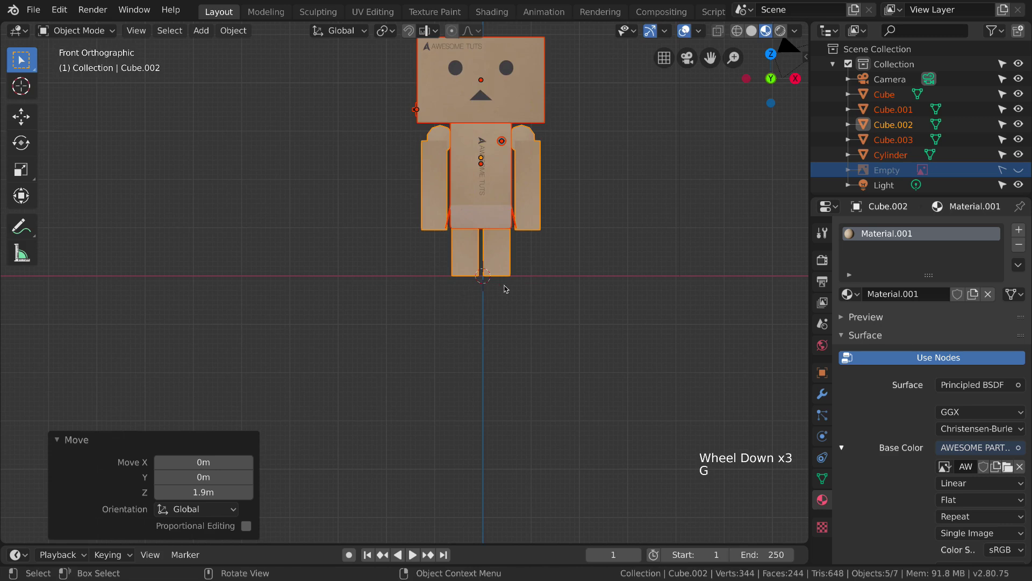
# - Add a ground plane at the world origin and scale it by about 11.9
pyautogui.hotkey('shift', 'c')
pyautogui.scroll(2, 341, 345)
pyautogui.keyDown('shift'); pyautogui.moveTo(341, 346); pyautogui.dragTo(454, 339, button='middle'); pyautogui.keyUp('shift')
pyautogui.click(373, 410)
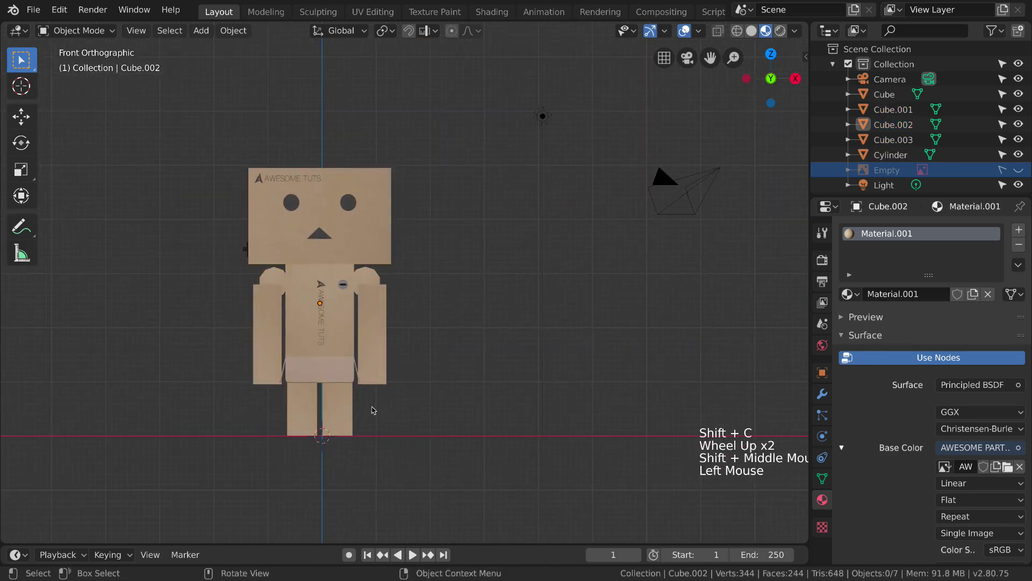
pyautogui.keyDown('shift'); pyautogui.moveTo(373, 410); pyautogui.dragTo(498, 339, button='middle'); pyautogui.keyUp('shift')
pyautogui.hotkey('shift', 'a')
pyautogui.moveTo(461, 290)
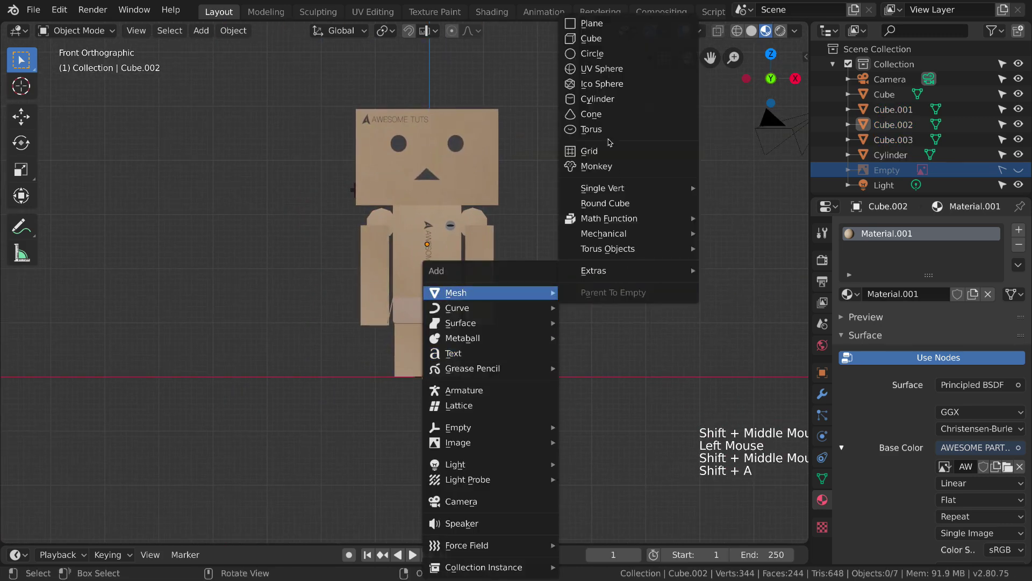
pyautogui.click(593, 23)
pyautogui.press('s')
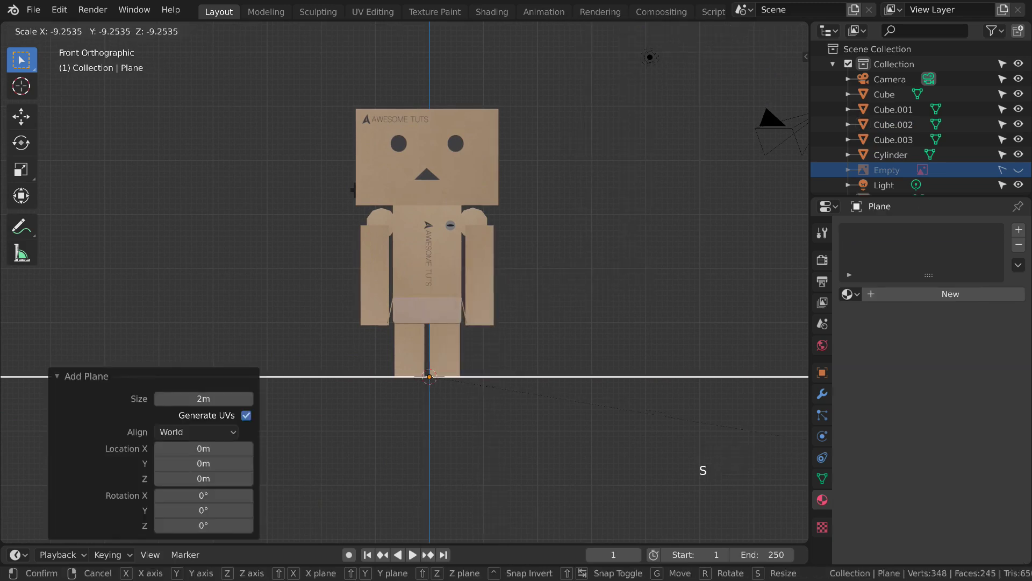
pyautogui.click(87, 421)
# - Show the viewport in rendered shading and inspect the figure and its shadow on the ground from several angles
pyautogui.scroll(-1, 397, 387)
pyautogui.moveTo(404, 371)
pyautogui.mouseDown(button='middle')
pyautogui.moveTo(332, 382)
pyautogui.moveTo(414, 366)
pyautogui.mouseUp(button='middle')
pyautogui.scroll(2, 415, 366)
pyautogui.click(780, 31)
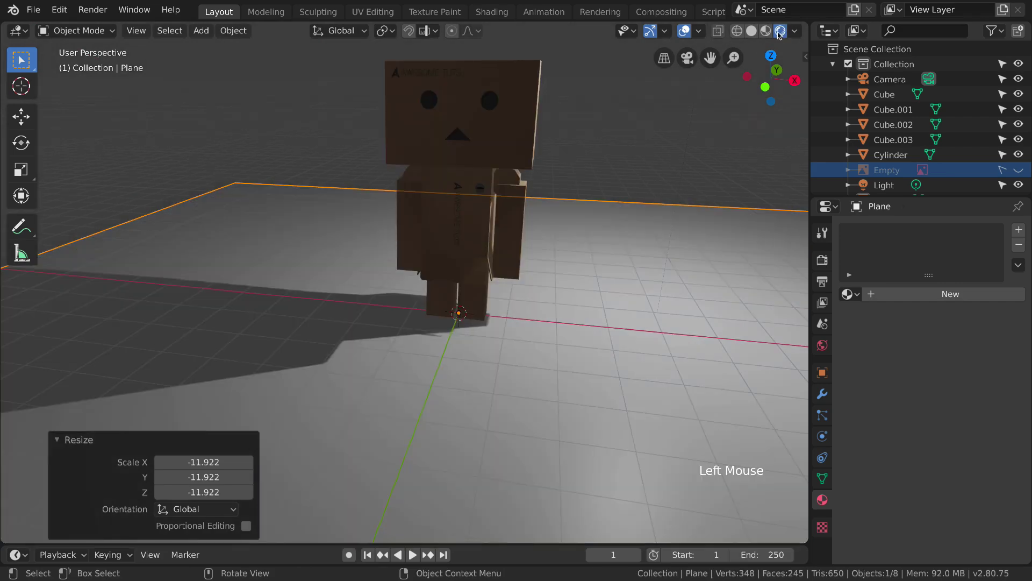
pyautogui.keyDown('shift'); pyautogui.moveTo(433, 262); pyautogui.dragTo(466, 306, button='middle'); pyautogui.keyUp('shift')
pyautogui.scroll(-4, 453, 291)
pyautogui.click(530, 122)
pyautogui.moveTo(450, 202); pyautogui.dragTo(350, 197, button='middle')
pyautogui.scroll(3, 457, 291)
pyautogui.keyDown('shift'); pyautogui.moveTo(457, 289); pyautogui.dragTo(376, 254, button='middle'); pyautogui.keyUp('shift')
pyautogui.scroll(2, 454, 301)
pyautogui.keyDown('shift'); pyautogui.moveTo(426, 286); pyautogui.dragTo(536, 232, button='middle'); pyautogui.keyUp('shift')
pyautogui.press('KP_1')
# - In the front view, rotate the button-side arm about -20.4° and move it about 0.24 m in X and 0.075 m in Z
pyautogui.click(537, 231)
pyautogui.click(572, 231)
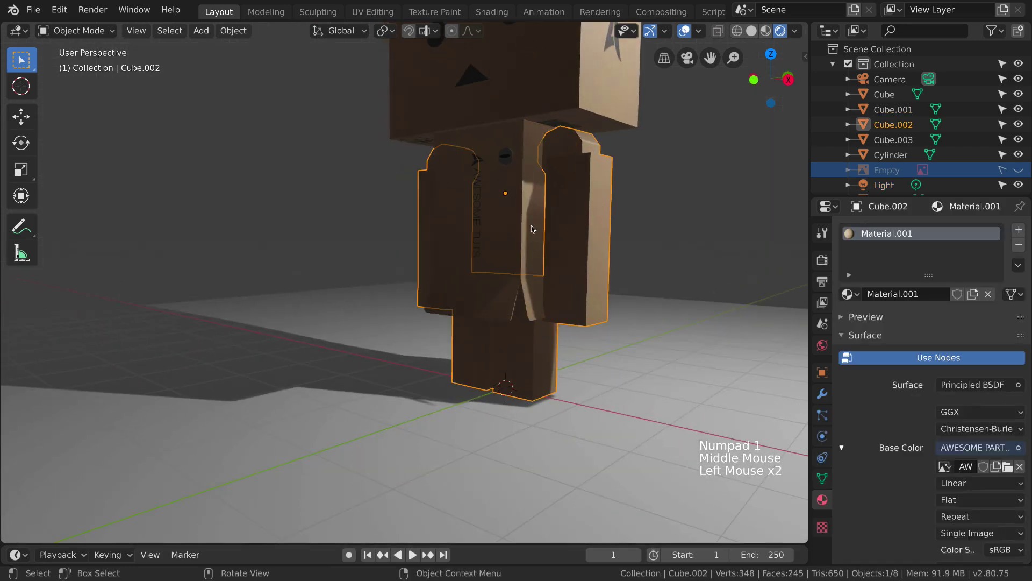
pyautogui.moveTo(600, 215); pyautogui.dragTo(564, 235, button='middle')
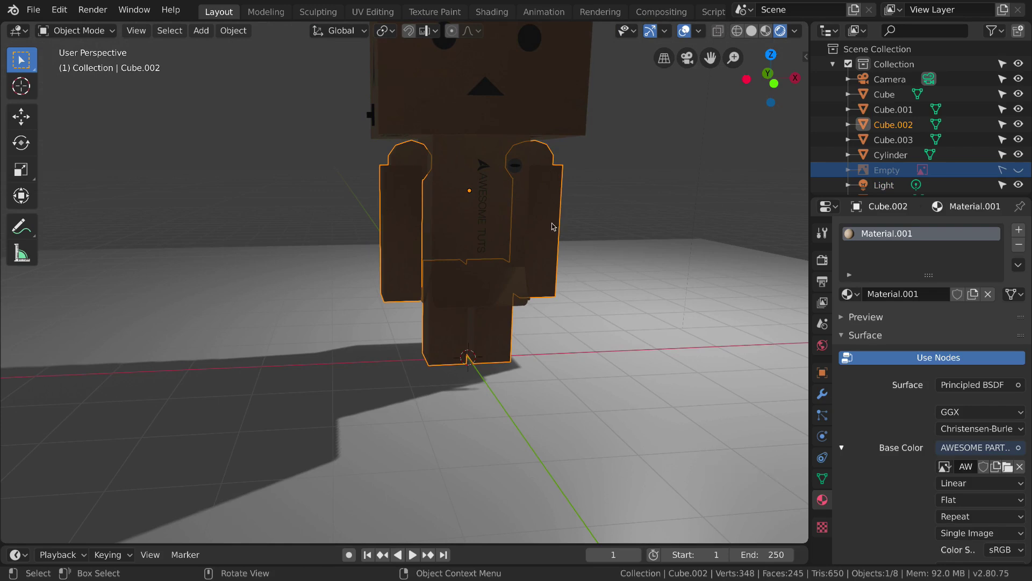
pyautogui.press('Tab')
pyautogui.keyDown('shift'); pyautogui.moveTo(556, 227); pyautogui.dragTo(502, 248, button='middle'); pyautogui.keyUp('shift')
pyautogui.scroll(3, 568, 230)
pyautogui.press('a')
pyautogui.press('a')
pyautogui.press('a')
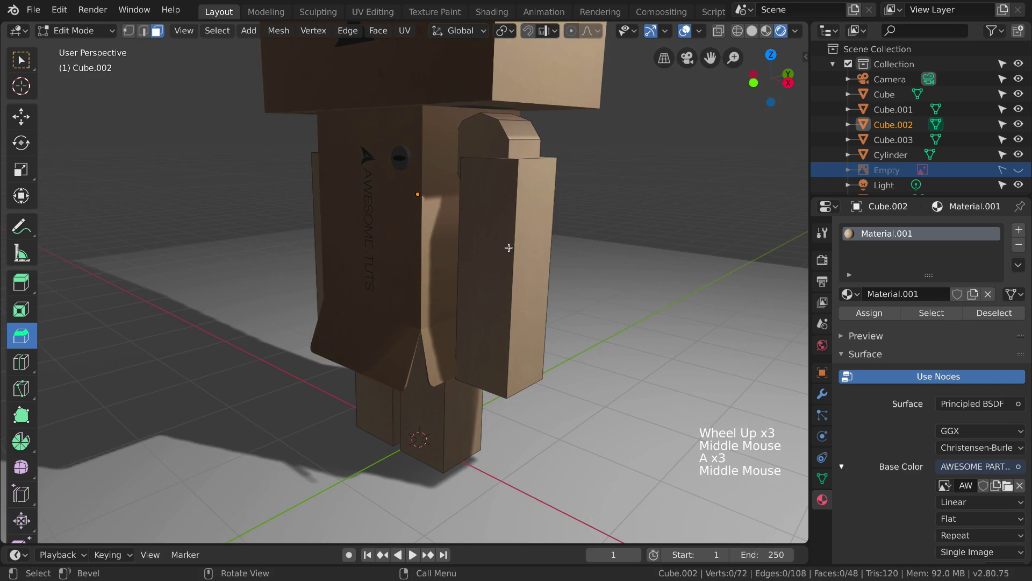
pyautogui.press('l')
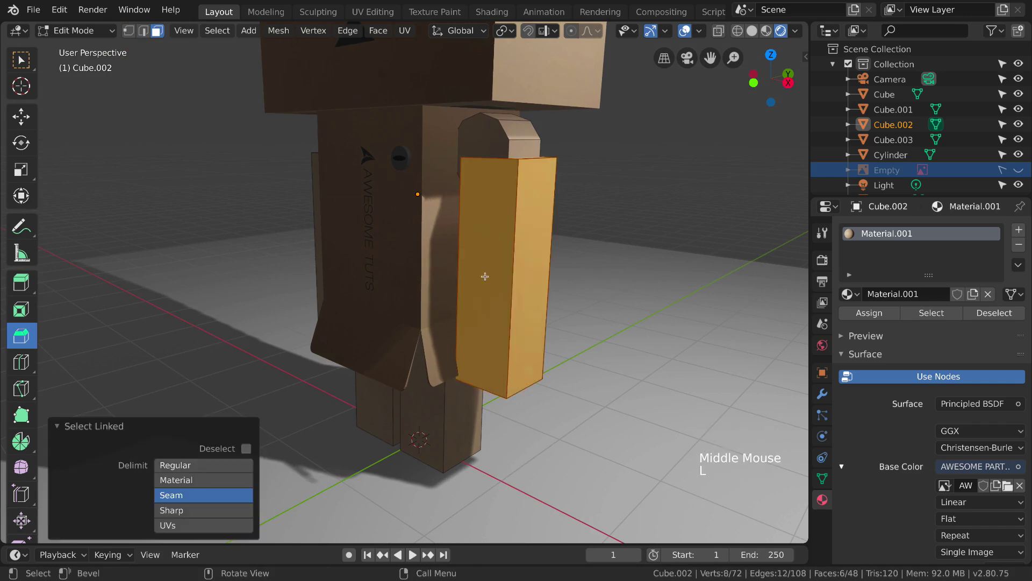
pyautogui.moveTo(490, 304); pyautogui.dragTo(524, 300, button='middle')
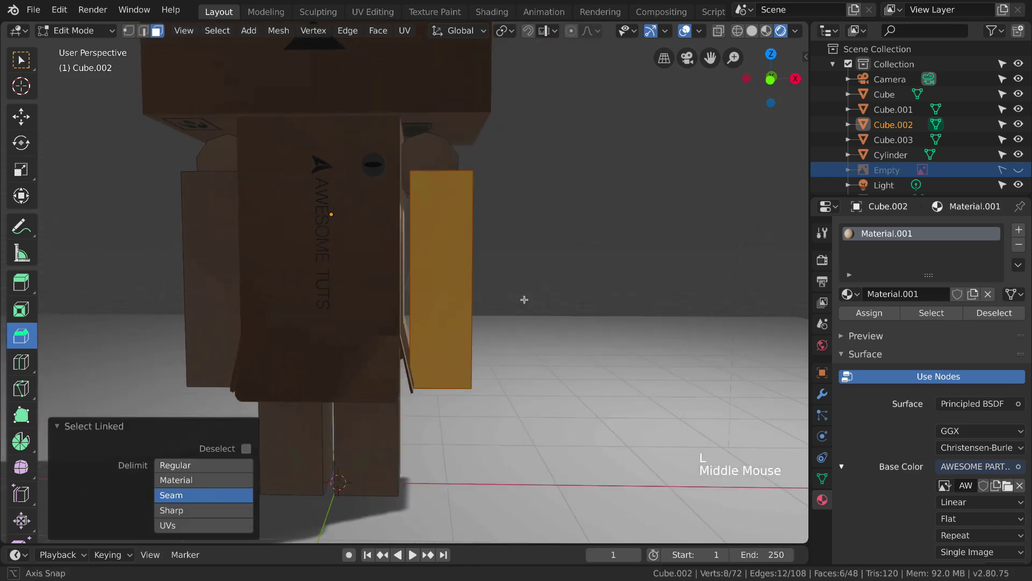
pyautogui.keyDown('shift'); pyautogui.moveTo(382, 311); pyautogui.dragTo(456, 302, button='middle'); pyautogui.keyUp('shift')
pyautogui.press('KP_1')
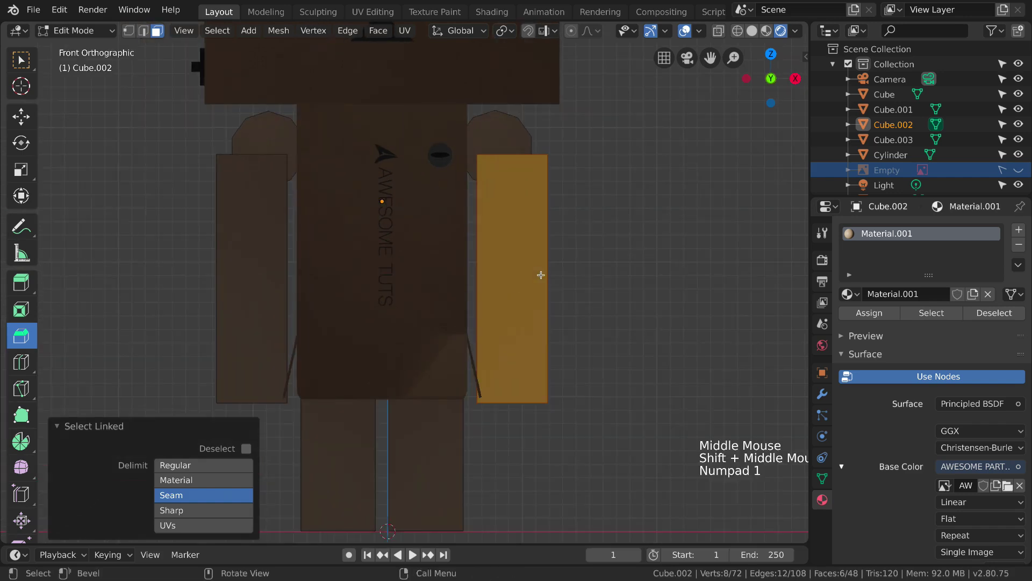
pyautogui.press('r')
pyautogui.click(548, 295)
pyautogui.press('g')
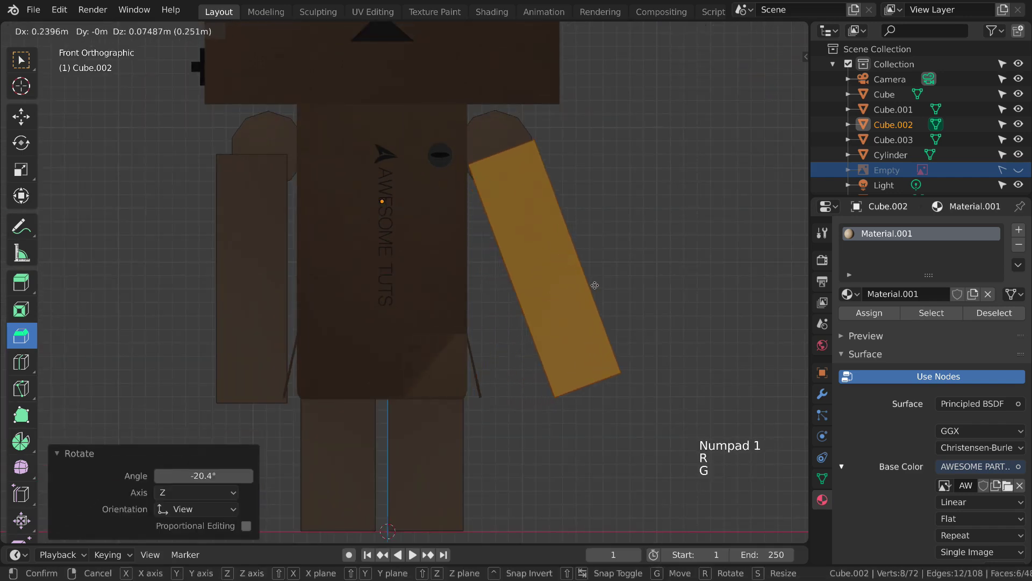
pyautogui.click(594, 285)
# - Rotate the button-side arm a further -6.52° and move it 0.0562 m in X and 0.0187 m in Z against the shoulder
pyautogui.press('g')
pyautogui.press('r')
pyautogui.click(585, 275)
pyautogui.press('g')
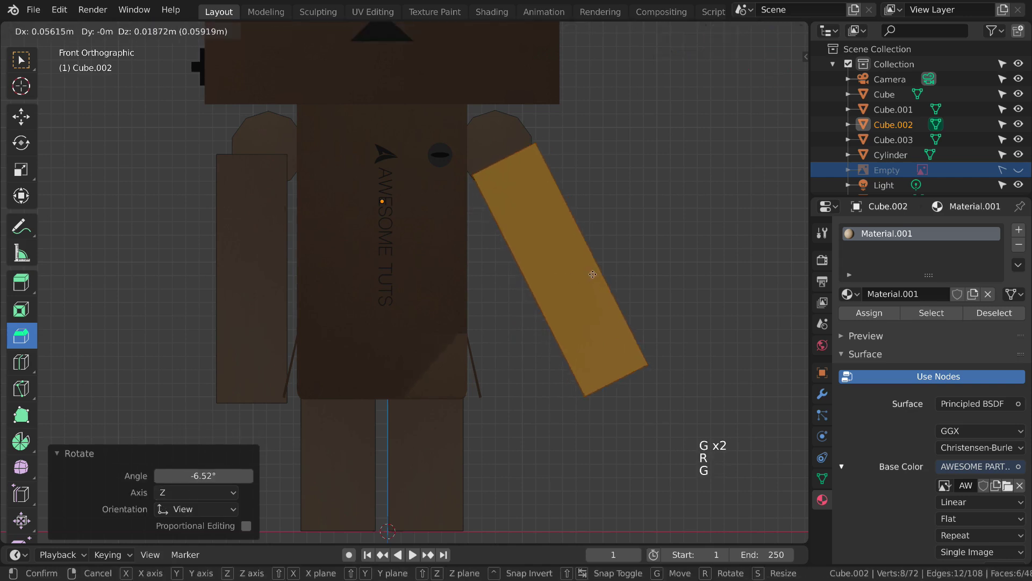
pyautogui.click(593, 274)
# - In the right side view, swing the button-side arm slightly forward and reposition it under its shoulder
pyautogui.press('KP_3')
pyautogui.press('r')
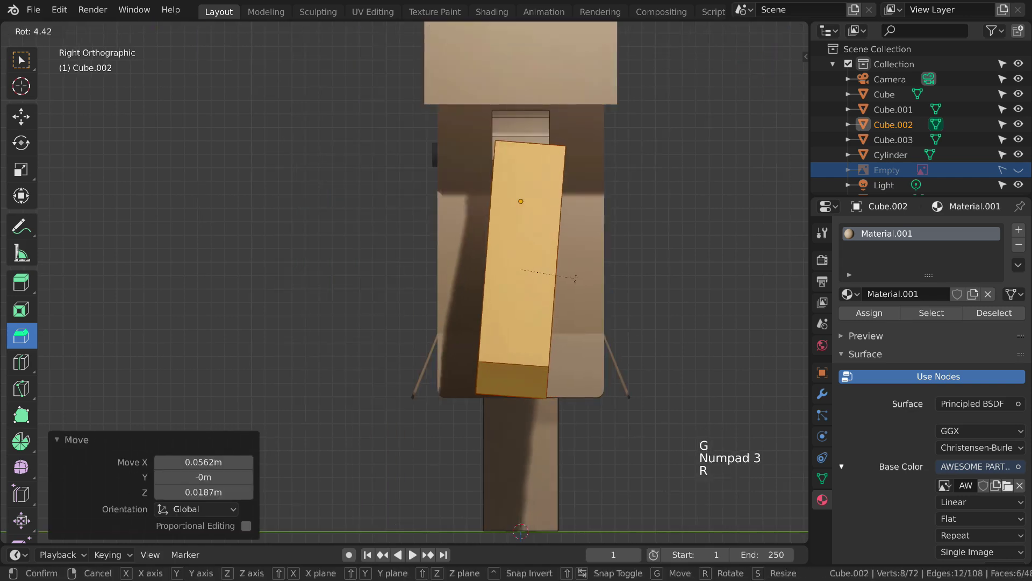
pyautogui.click(573, 288)
pyautogui.press('g')
pyautogui.click(543, 285)
pyautogui.moveTo(486, 290); pyautogui.dragTo(196, 295, button='middle')
pyautogui.press('l')
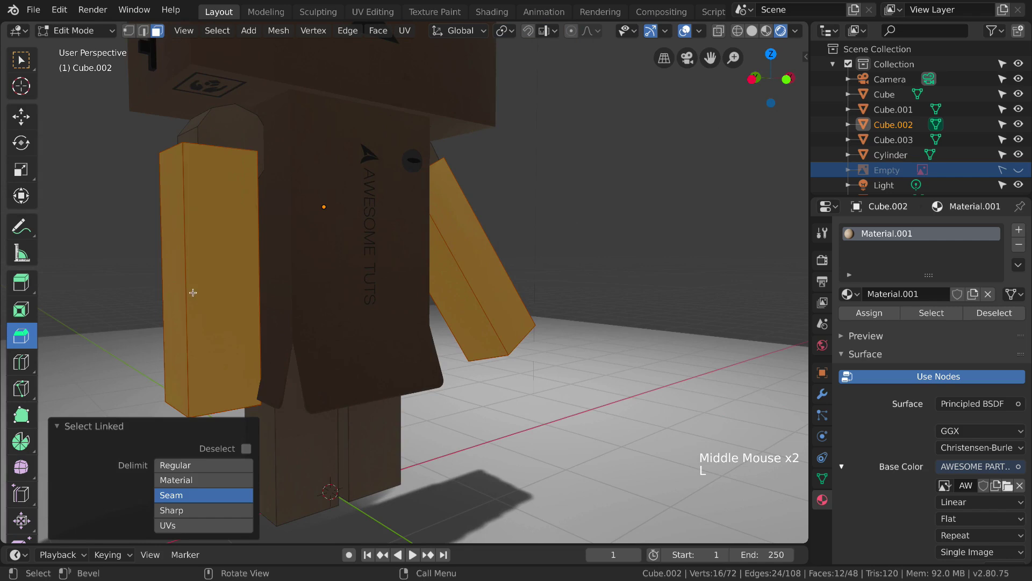
pyautogui.press('KP_3')
pyautogui.press('KP_1')
pyautogui.keyDown('shift'); pyautogui.moveTo(257, 296); pyautogui.dragTo(486, 321, button='middle'); pyautogui.keyUp('shift')
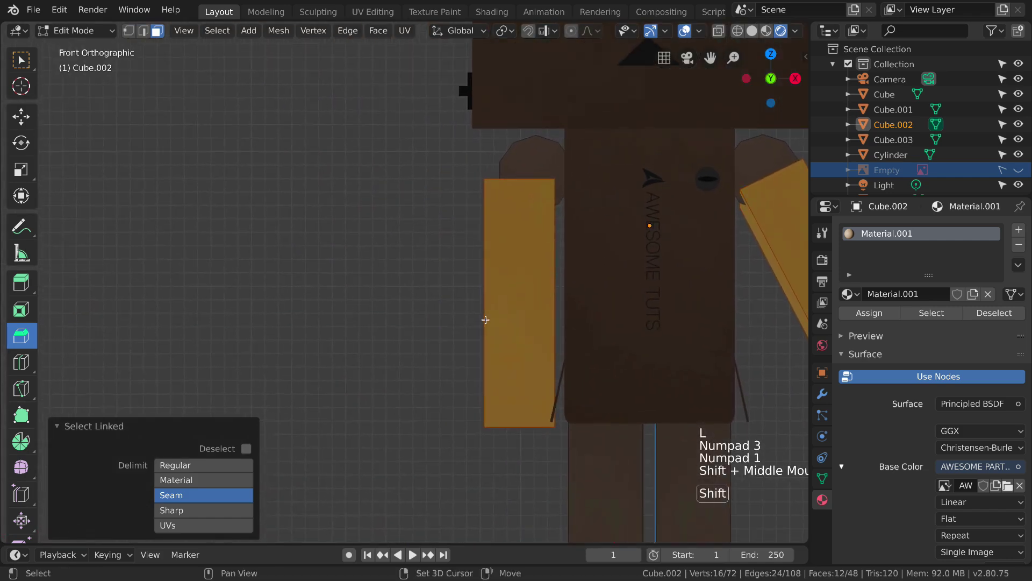
pyautogui.press('r')
pyautogui.rightClick(479, 320)
pyautogui.press('a')
pyautogui.press('a')
pyautogui.press('a')
pyautogui.press('a')
pyautogui.press('a')
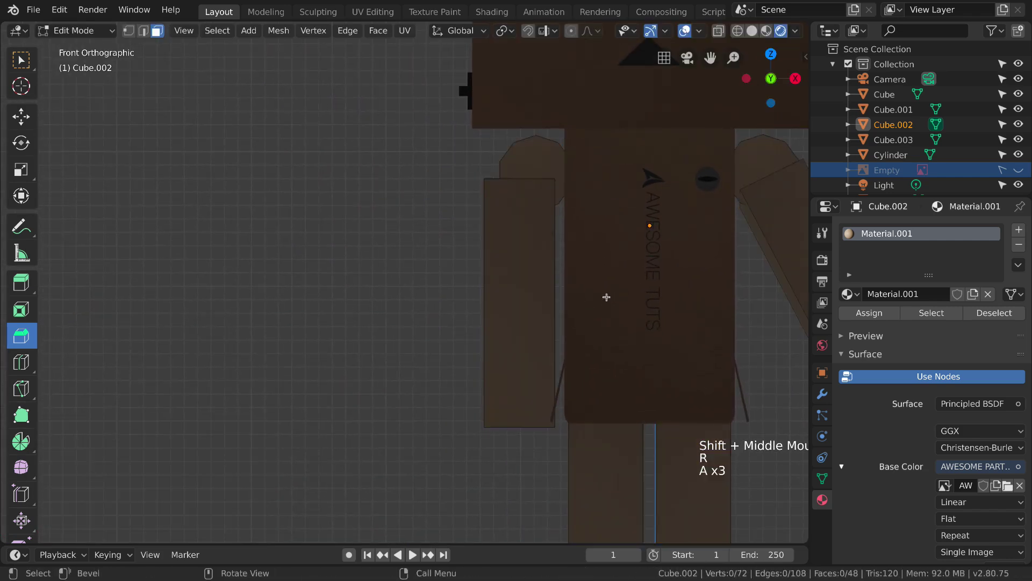
pyautogui.press('a')
pyautogui.press('a')
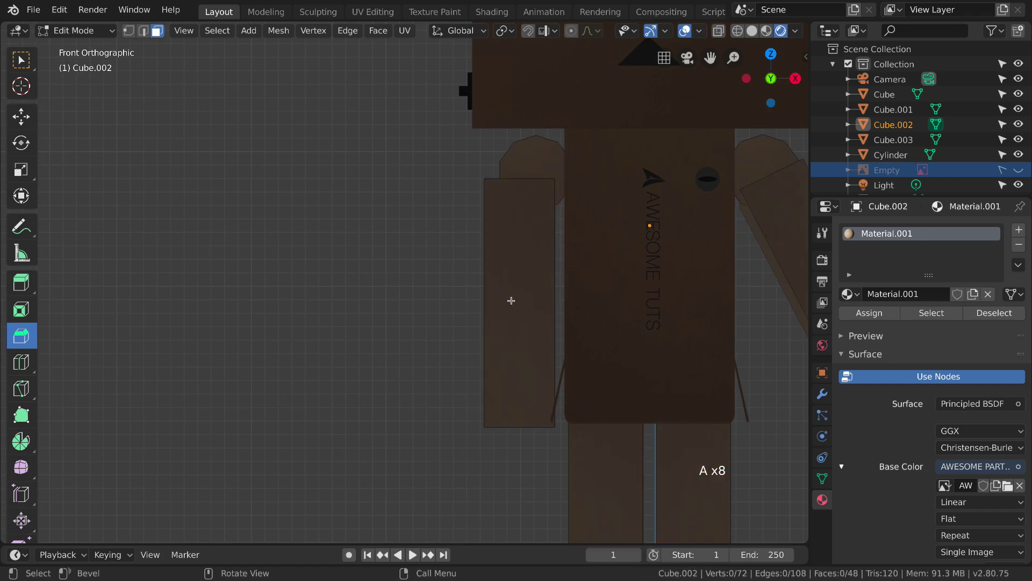
# - Move the opposite arm -0.277 m in X and 0.0262 m in Z, rotate it 19.1°, then move it 0.0187 m in X and 0.0262 m in Z
pyautogui.press('l')
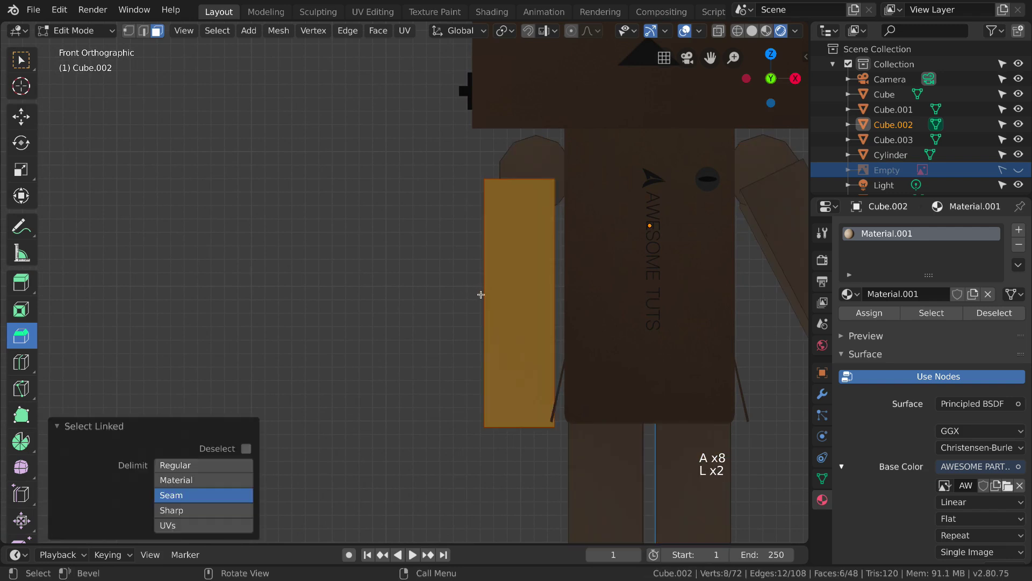
pyautogui.keyDown('shift'); pyautogui.moveTo(515, 252); pyautogui.dragTo(537, 338, button='middle'); pyautogui.keyUp('shift')
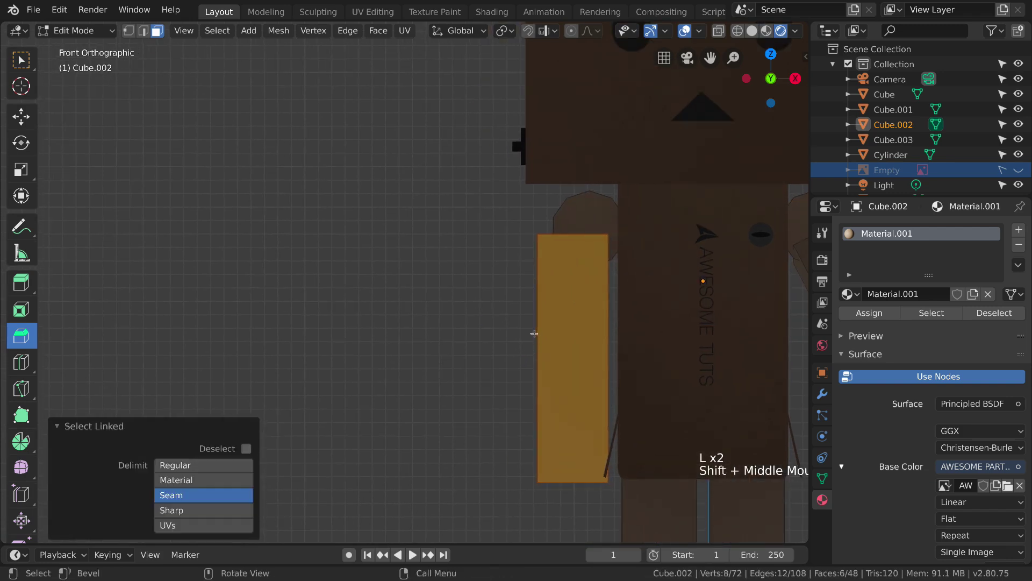
pyautogui.press('g')
pyautogui.click(515, 313)
pyautogui.press('r')
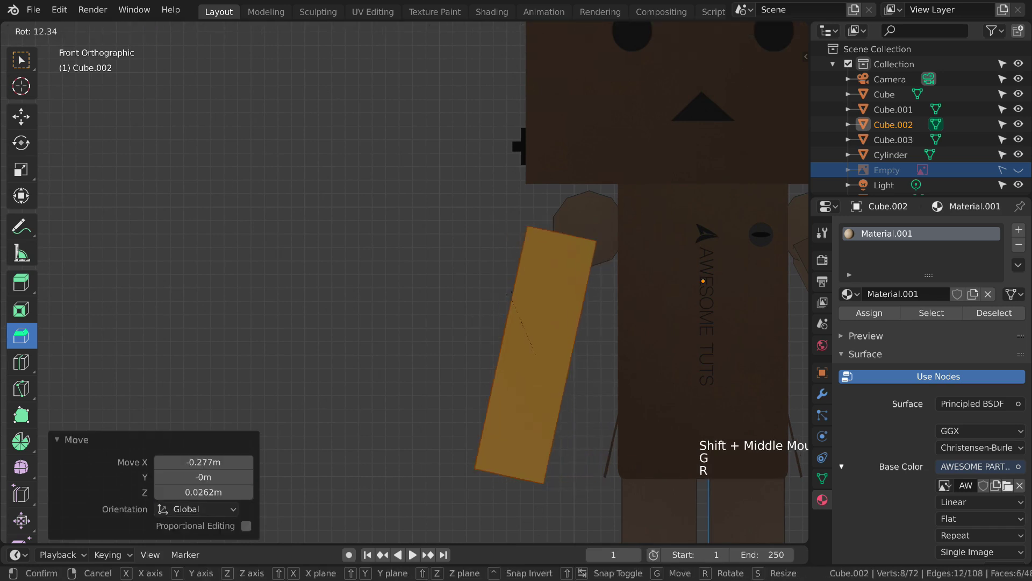
pyautogui.click(511, 297)
pyautogui.press('g')
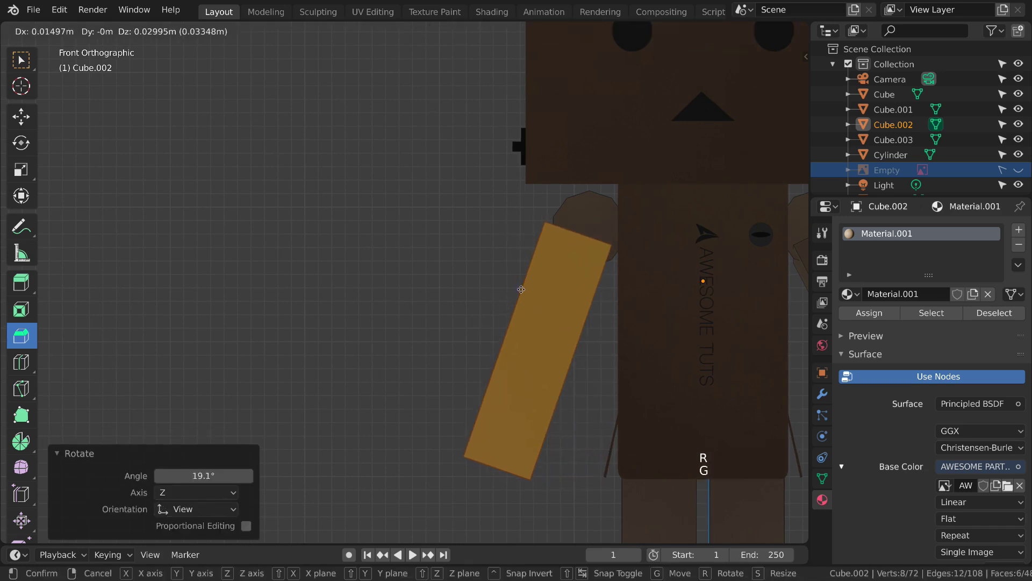
pyautogui.click(513, 312)
# - Examine the newly angled arm's fit at the shoulder from the front, back, side and top
pyautogui.keyDown('shift'); pyautogui.moveTo(670, 259); pyautogui.dragTo(467, 240, button='middle'); pyautogui.keyUp('shift')
pyautogui.keyDown('shift'); pyautogui.moveTo(385, 332); pyautogui.dragTo(362, 318, button='middle'); pyautogui.keyUp('shift')
pyautogui.press('KP_1')
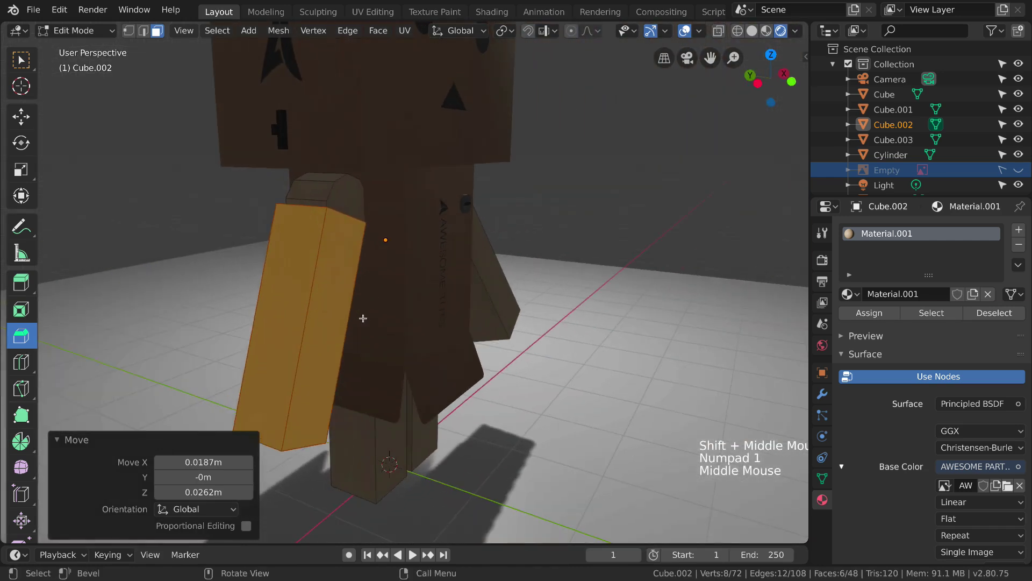
pyautogui.click(750, 76)
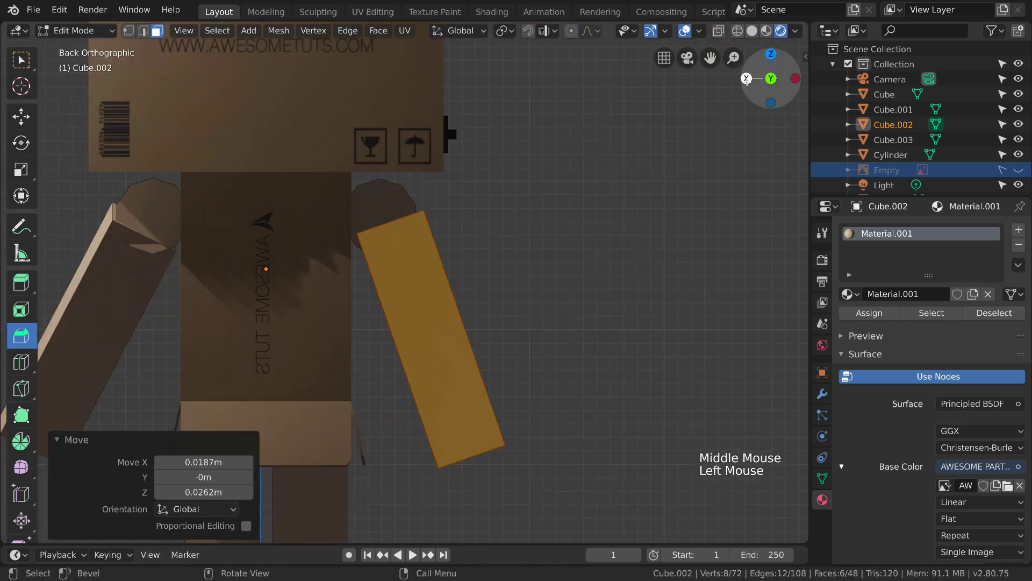
pyautogui.click(746, 80)
pyautogui.keyDown('shift'); pyautogui.moveTo(562, 242); pyautogui.dragTo(458, 239, button='middle'); pyautogui.keyUp('shift')
pyautogui.moveTo(604, 254); pyautogui.dragTo(496, 254, button='middle')
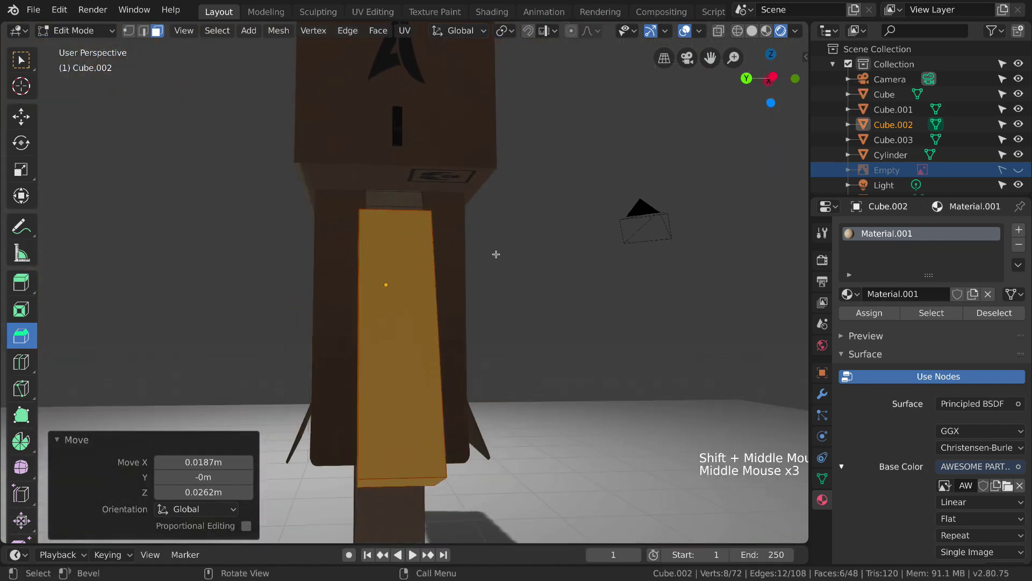
pyautogui.press('KP_7')
pyautogui.press('KP_1')
pyautogui.press('KP_7')
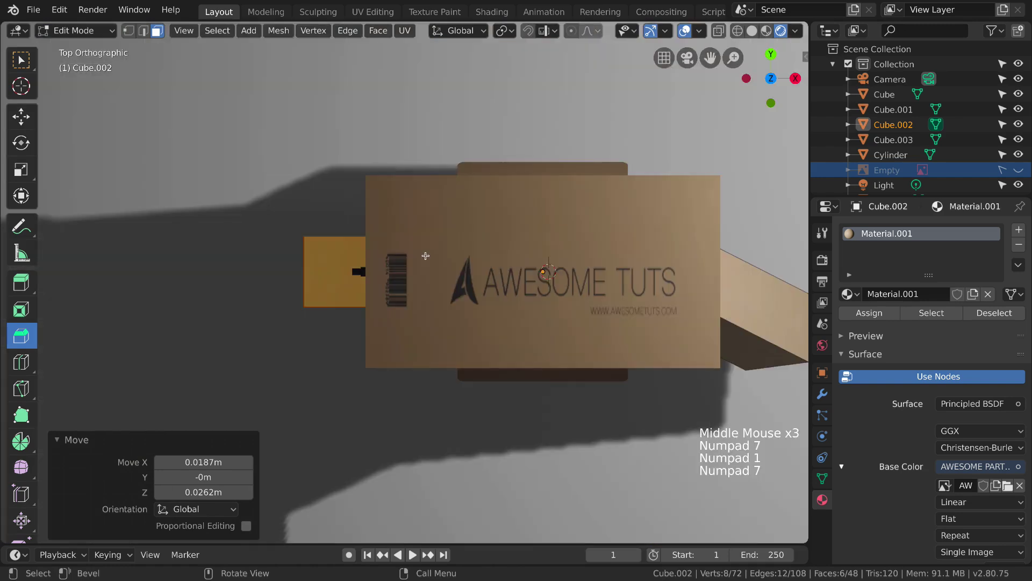
pyautogui.press('r')
pyautogui.rightClick(389, 262)
pyautogui.moveTo(389, 262); pyautogui.dragTo(473, 205, button='middle')
pyautogui.moveTo(456, 259); pyautogui.dragTo(598, 132, button='middle')
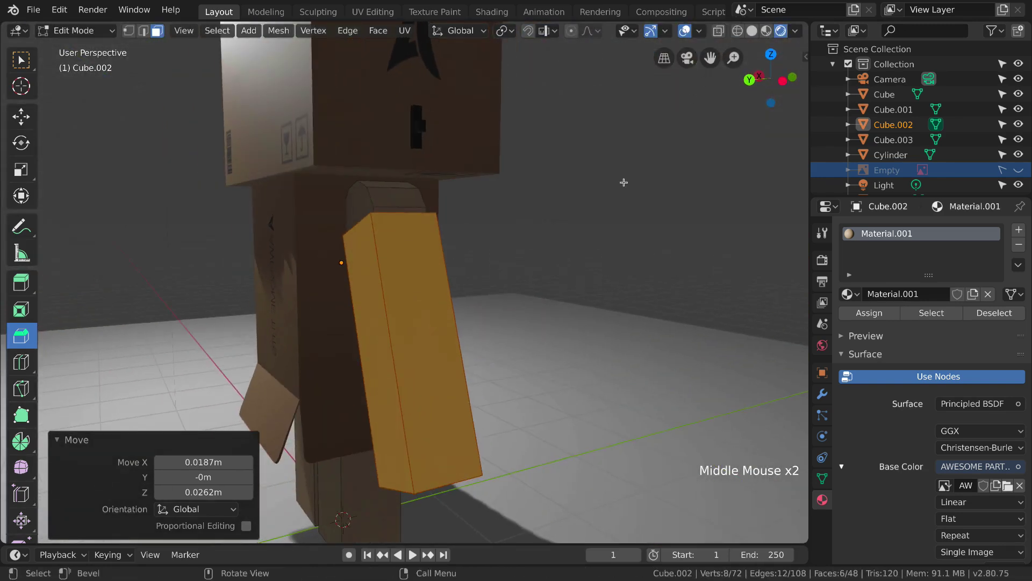
pyautogui.moveTo(627, 179); pyautogui.dragTo(774, 55, button='middle')
# - In the left side view, swing the selected arm forward and move it -0.202 m in Y and 0.00374 m in Z
pyautogui.click(772, 79)
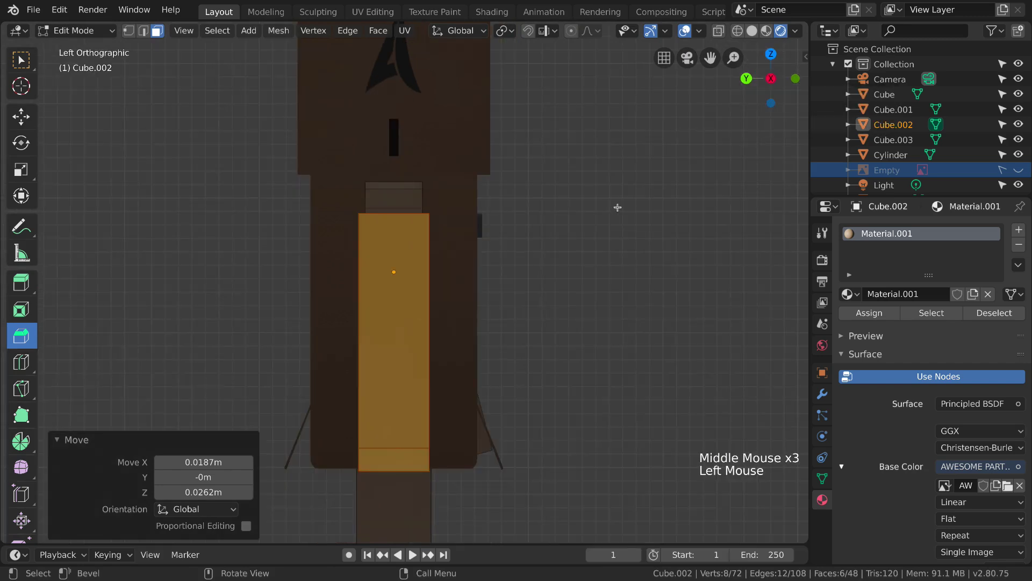
pyautogui.press('r')
pyautogui.click(584, 181)
pyautogui.press('g')
pyautogui.click(584, 181)
pyautogui.moveTo(583, 181); pyautogui.dragTo(558, 232, button='middle')
pyautogui.press('KP_1')
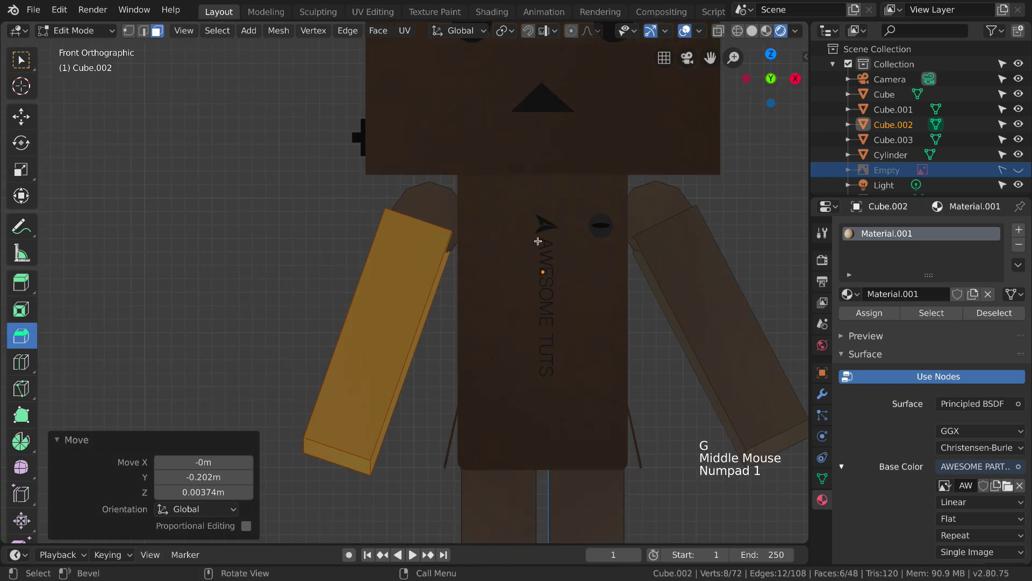
# - In the left side view, swing the selected arm backward 30.7° and move it back under its shoulder
pyautogui.click(746, 78)
pyautogui.press('r')
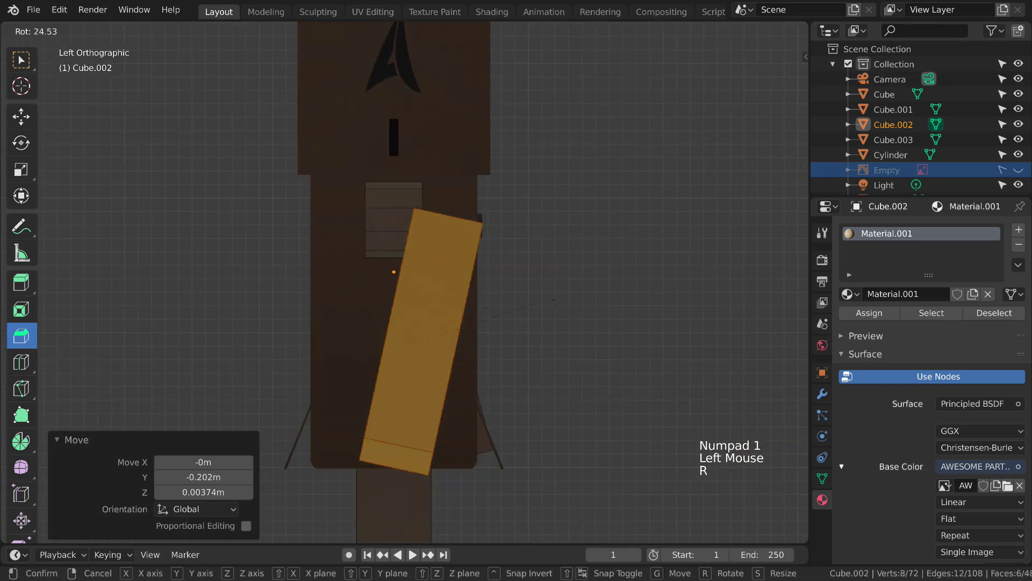
pyautogui.click(538, 310)
pyautogui.press('g')
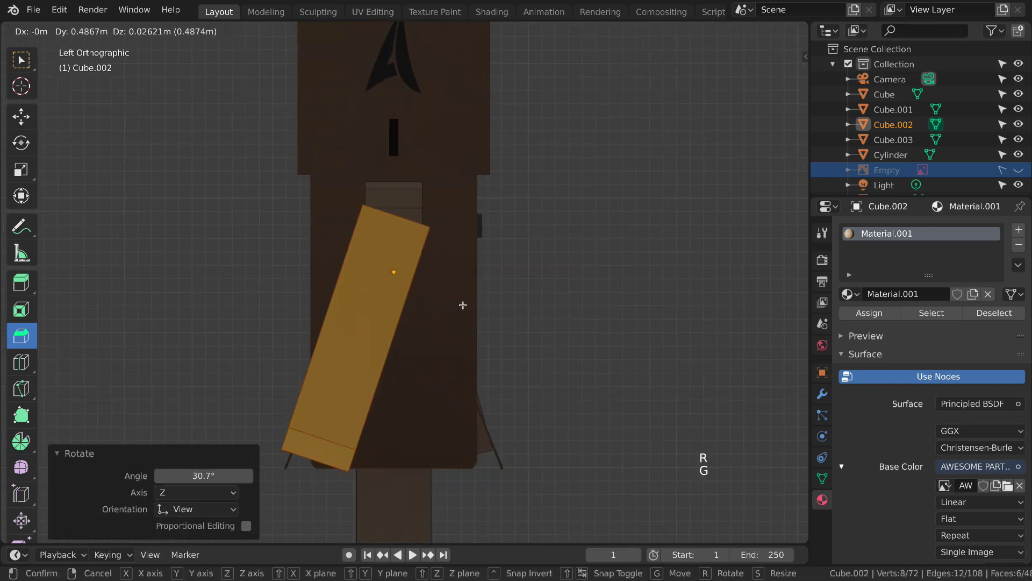
pyautogui.click(464, 304)
pyautogui.press('g')
pyautogui.click(474, 281)
# - Lower the swung arm 0.103 m along Z, then about 0.015 m more in the front view
pyautogui.moveTo(502, 290); pyautogui.dragTo(467, 295, button='middle')
pyautogui.press('g')
pyautogui.press('z')
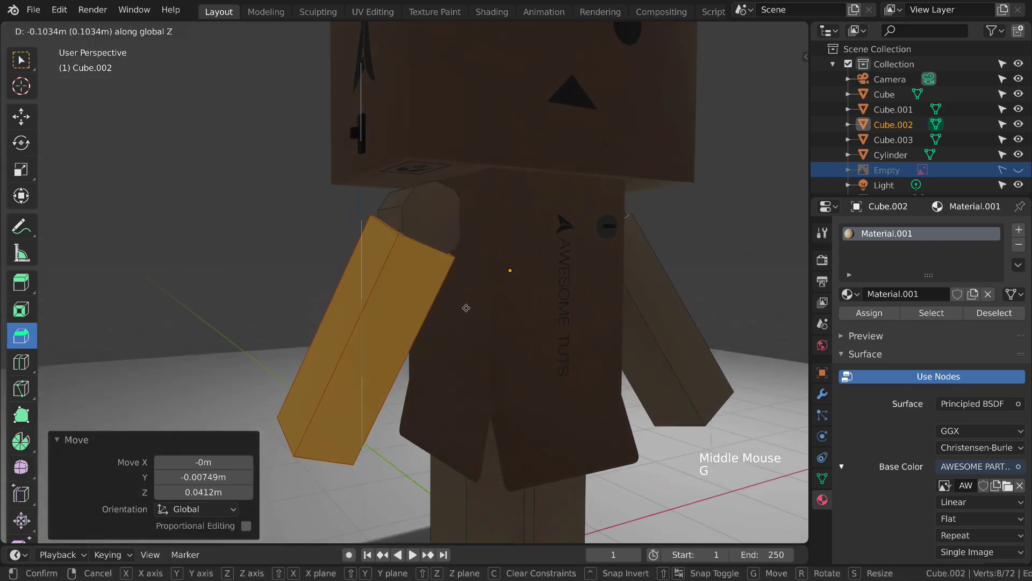
pyautogui.click(465, 305)
pyautogui.press('KP_1')
pyautogui.press('g')
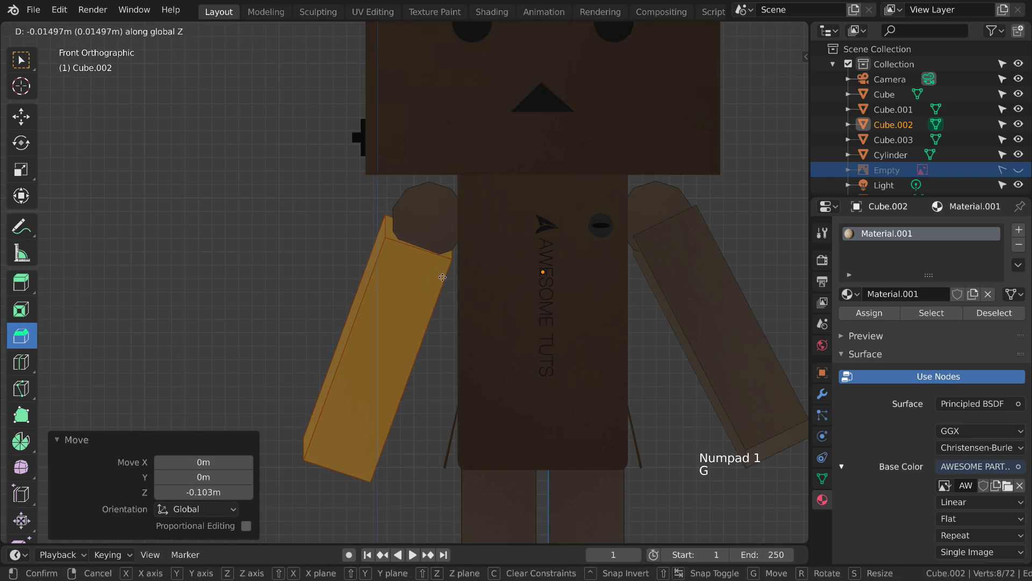
pyautogui.click(442, 277)
# - Examine both posed arms on the whole character from the front and at an angle
pyautogui.press('Tab')
pyautogui.scroll(-3, 714, 246)
pyautogui.press('Tab')
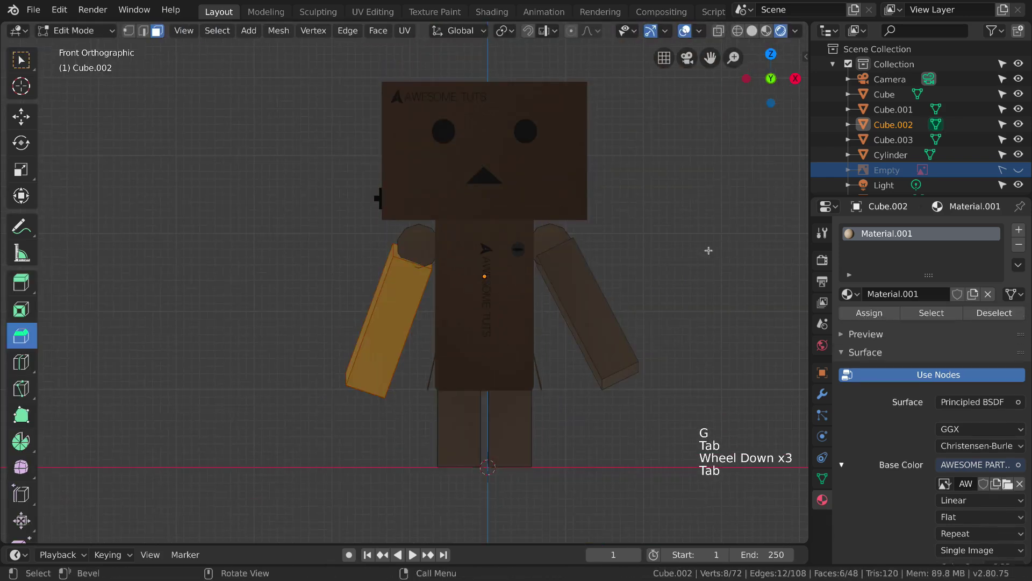
pyautogui.moveTo(715, 247); pyautogui.dragTo(659, 270, button='middle')
pyautogui.scroll(-3, 653, 269)
pyautogui.press('Tab')
pyautogui.moveTo(598, 292); pyautogui.dragTo(596, 292, button='middle')
pyautogui.scroll(3, 596, 292)
pyautogui.scroll(2, 519, 370)
# - In the right side view, rotate only the chest-button-side leg -13.3° and shift it back and up under the body
pyautogui.click(463, 359)
pyautogui.keyDown('shift'); pyautogui.moveTo(463, 357); pyautogui.dragTo(254, 190, button='middle'); pyautogui.keyUp('shift')
pyautogui.click(375, 338)
pyautogui.moveTo(395, 339); pyautogui.dragTo(370, 333, button='middle')
pyautogui.press('Tab')
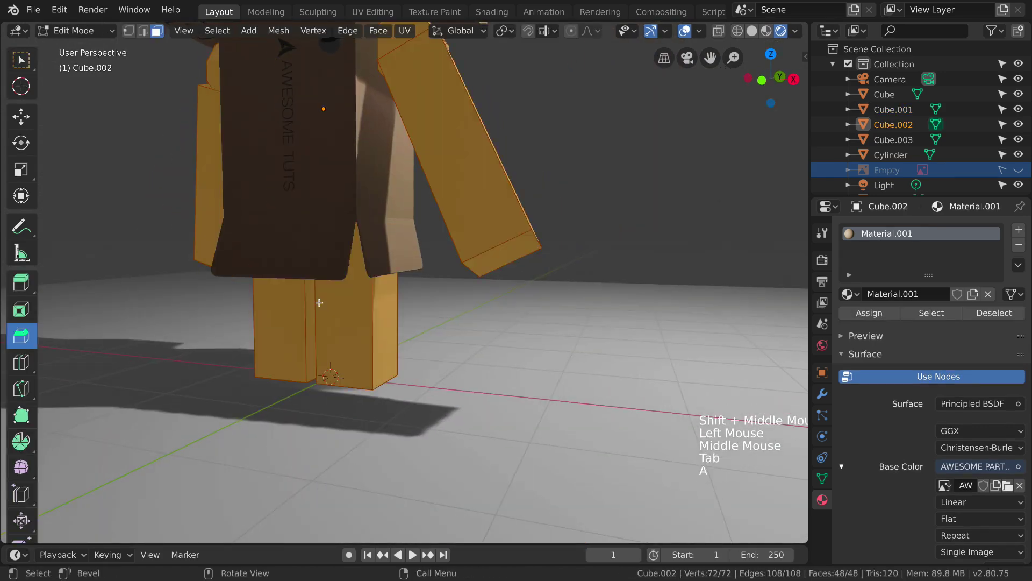
pyautogui.press('a')
pyautogui.press('a')
pyautogui.press('a')
pyautogui.press('l')
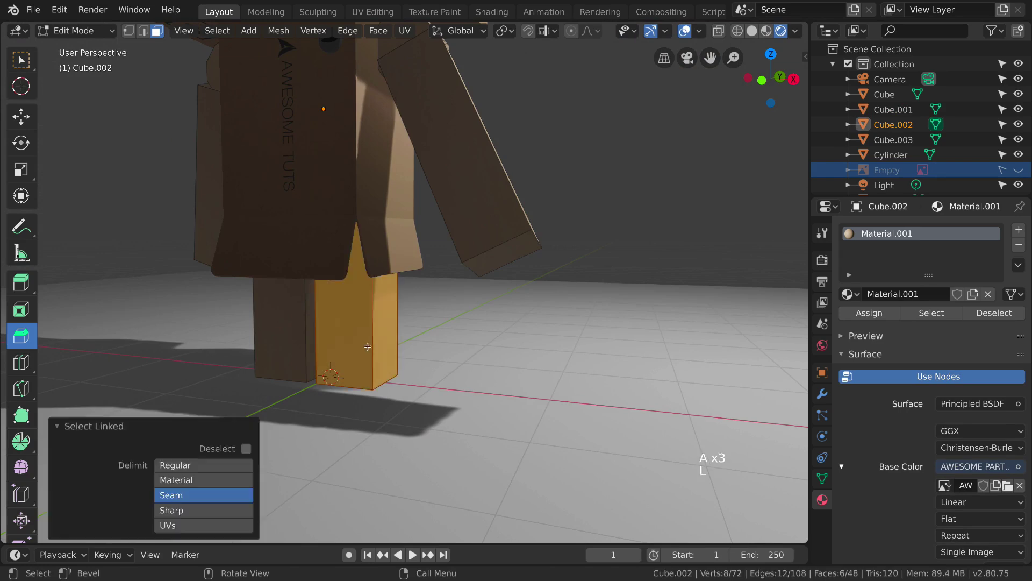
pyautogui.scroll(2, 377, 344)
pyautogui.moveTo(377, 344); pyautogui.dragTo(365, 346, button='middle')
pyautogui.press('KP_3')
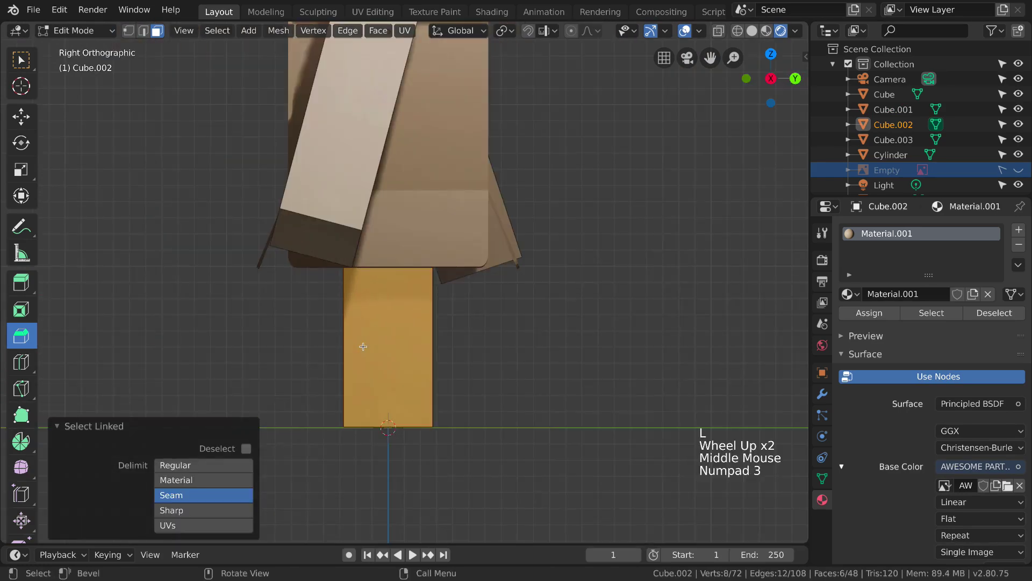
pyautogui.press('r')
pyautogui.click(395, 355)
pyautogui.press('g')
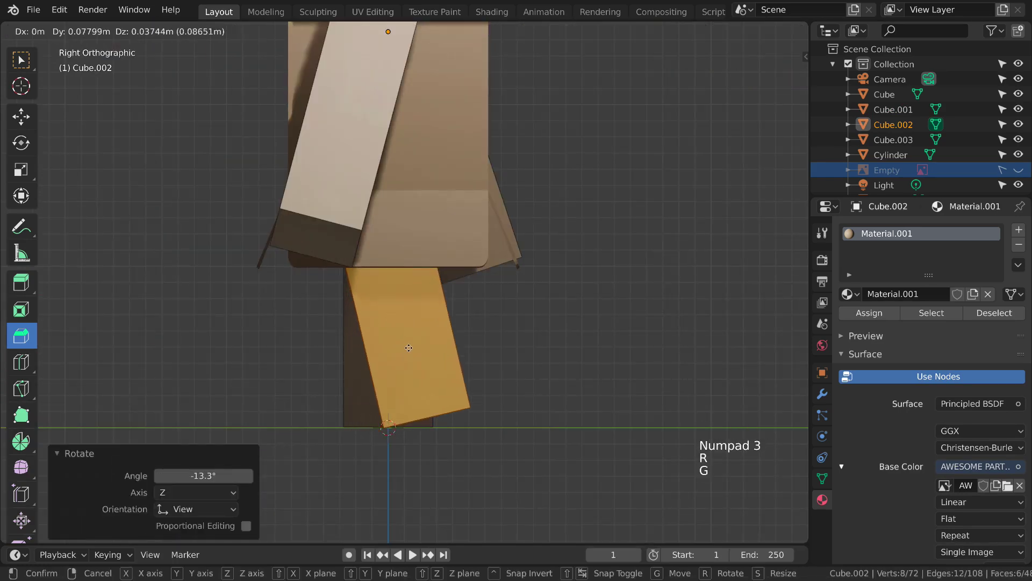
pyautogui.click(410, 349)
# - Swing the opposite leg slightly forward in the right side view and move it -0.0187 m in Y and 0.0156 m in Z
pyautogui.press('a')
pyautogui.press('a')
pyautogui.press('a')
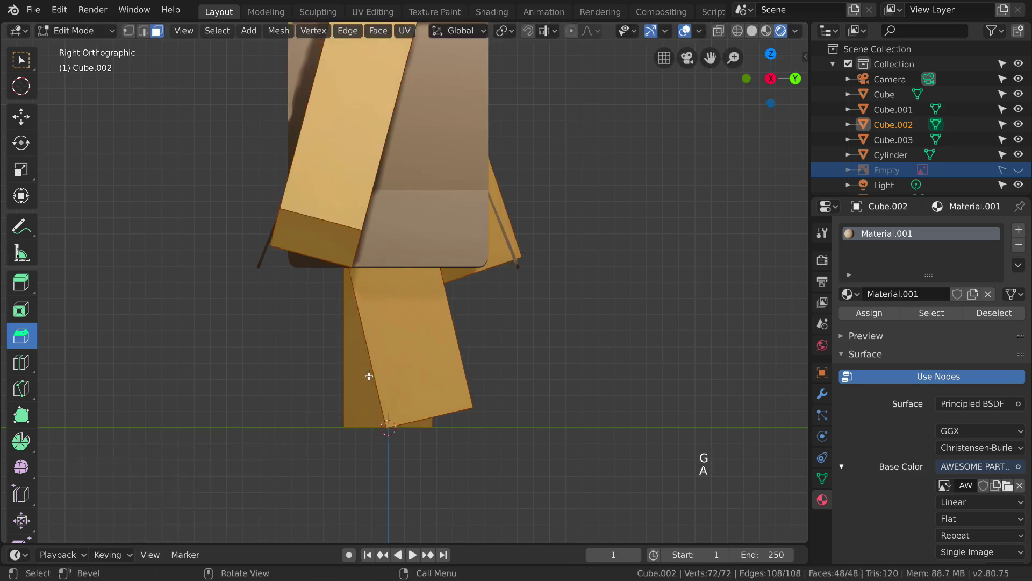
pyautogui.press('l')
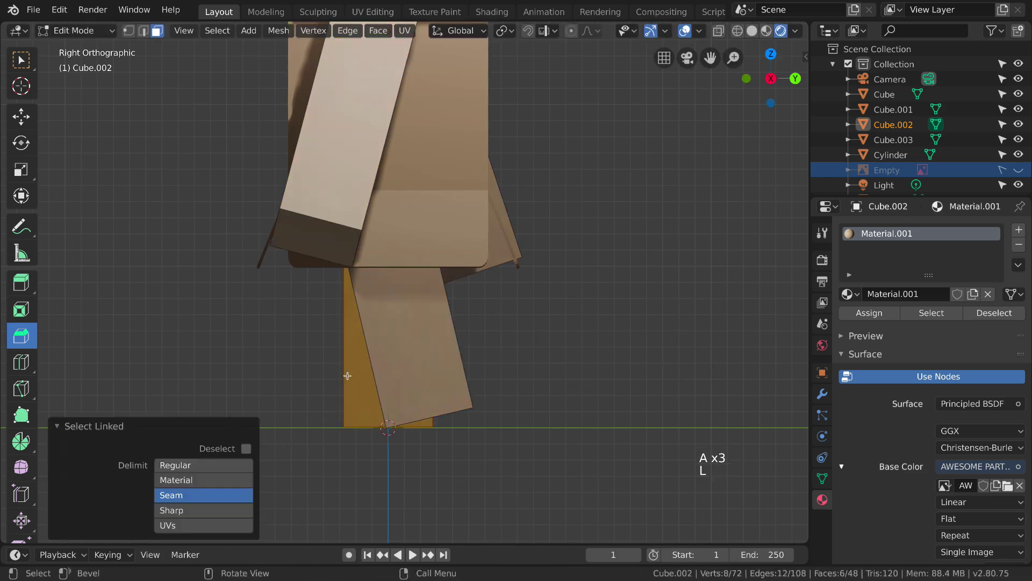
pyautogui.press('r')
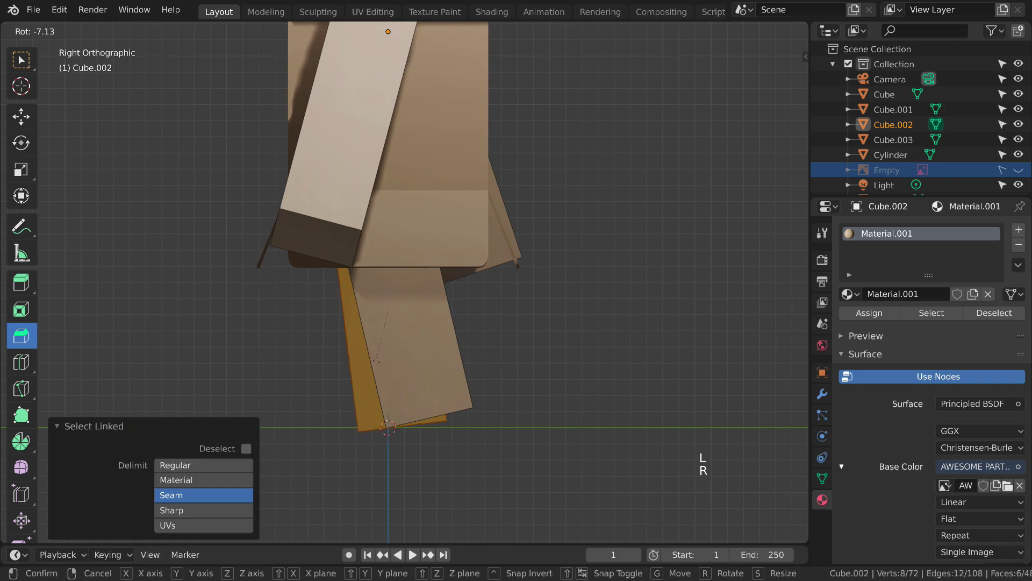
pyautogui.click(353, 378)
pyautogui.press('g')
pyautogui.click(352, 376)
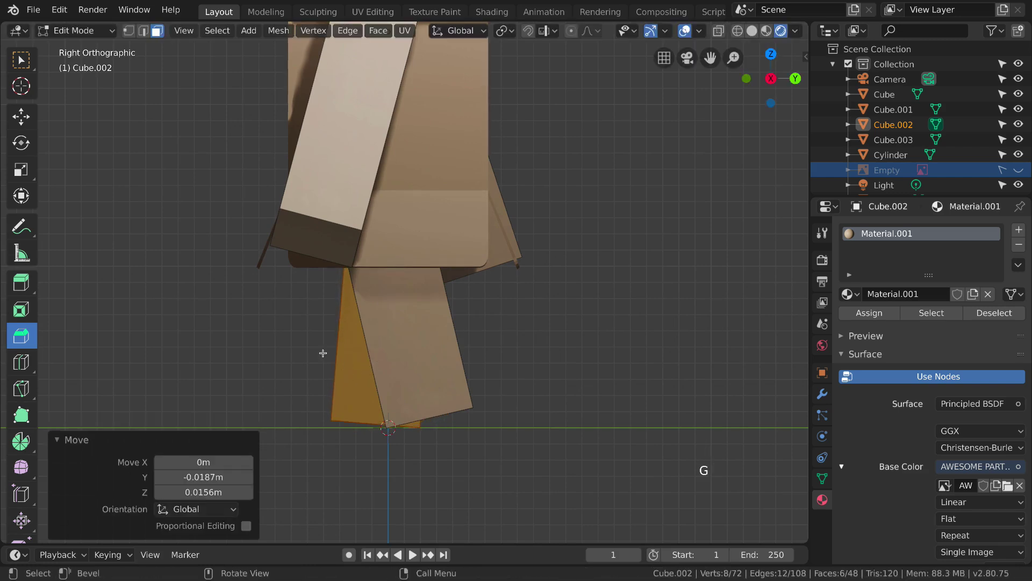
# - Examine the walking pose of the whole character in perspective and from the front
pyautogui.moveTo(279, 342); pyautogui.dragTo(315, 352, button='middle')
pyautogui.scroll(-1, 322, 349)
pyautogui.press('Tab')
pyautogui.scroll(-7, 374, 330)
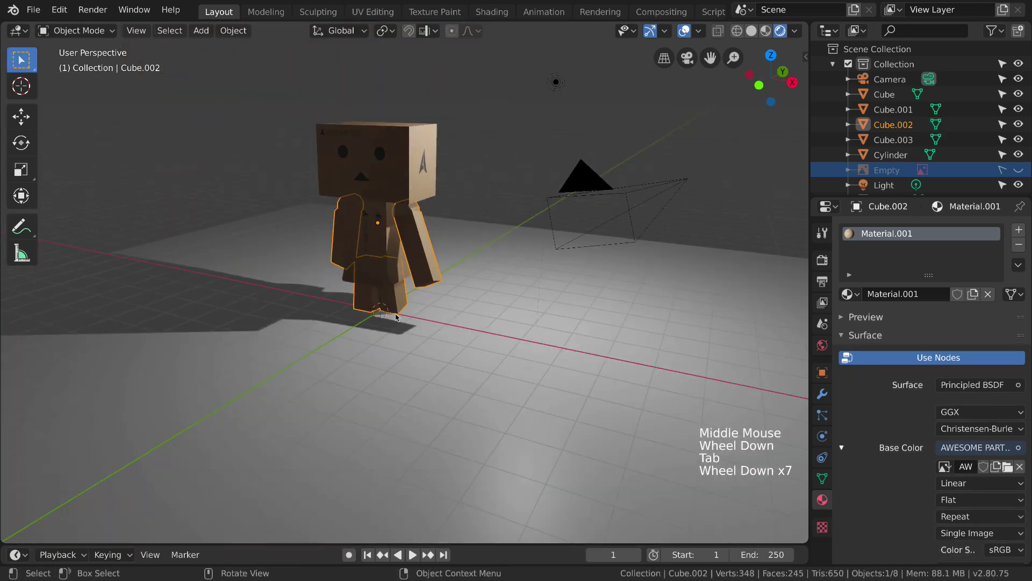
pyautogui.click(493, 163)
pyautogui.moveTo(478, 192); pyautogui.dragTo(521, 179, button='middle')
pyautogui.scroll(1, 521, 180)
pyautogui.press('KP_1')
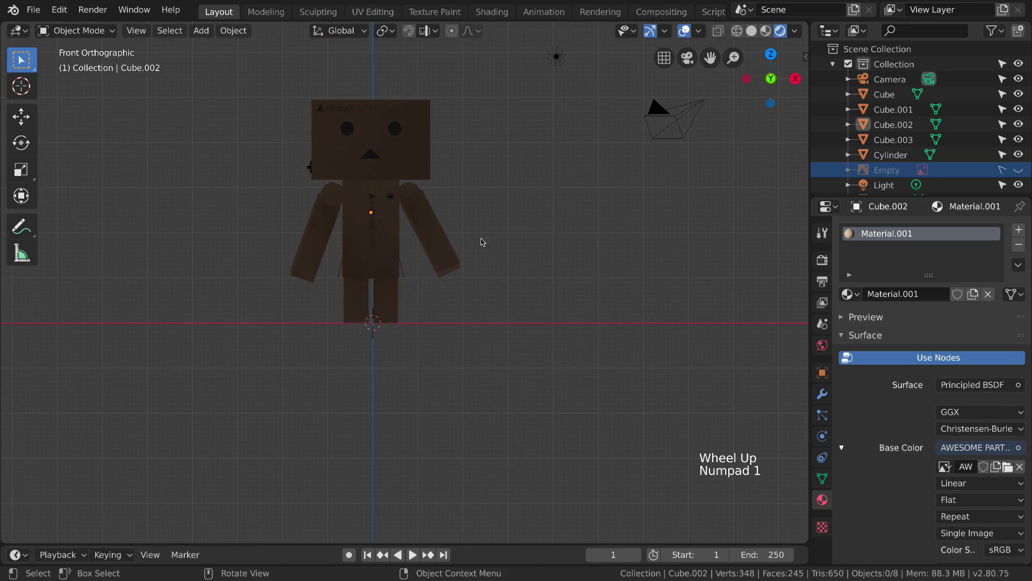
# - In the right side view, rotate the forward leg another 7.2° and raise it about 0.041 m to meet the body
pyautogui.press('KP_3')
pyautogui.scroll(6, 438, 277)
pyautogui.click(353, 352)
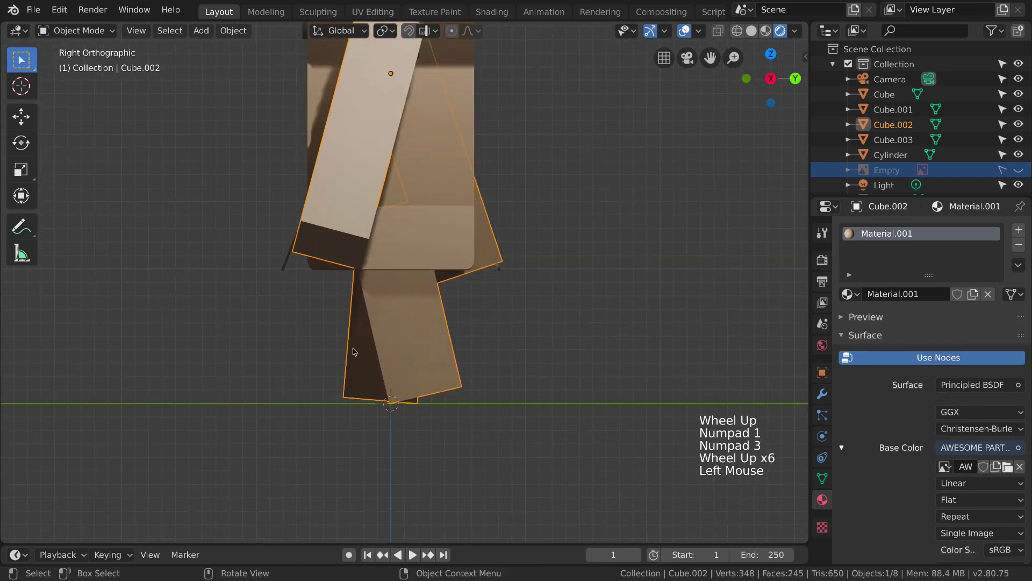
pyautogui.press('a')
pyautogui.press('Tab')
pyautogui.press('Tab')
pyautogui.click(349, 352)
pyautogui.click(359, 350)
pyautogui.press('Tab')
pyautogui.press('r')
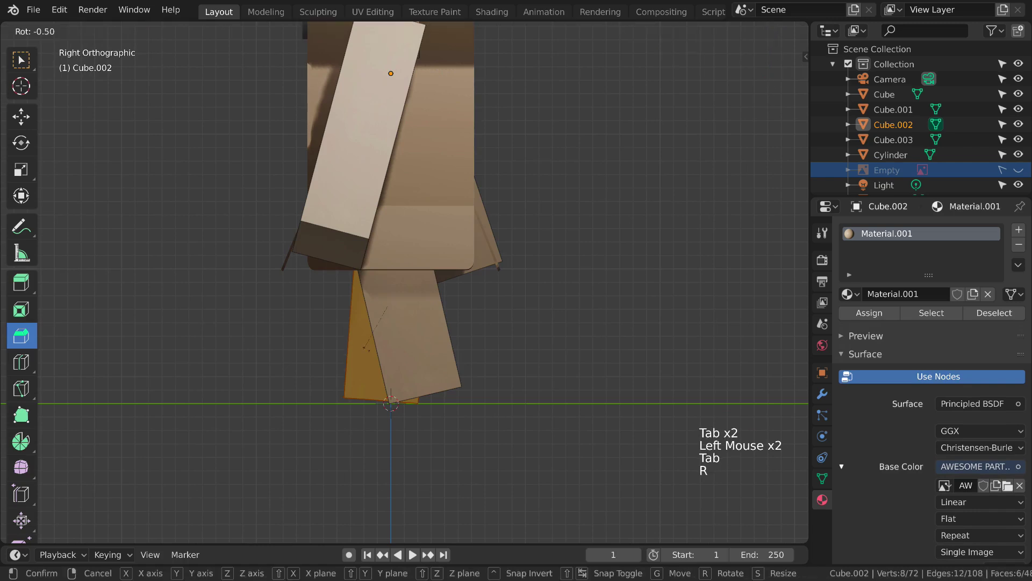
pyautogui.click(355, 344)
pyautogui.press('g')
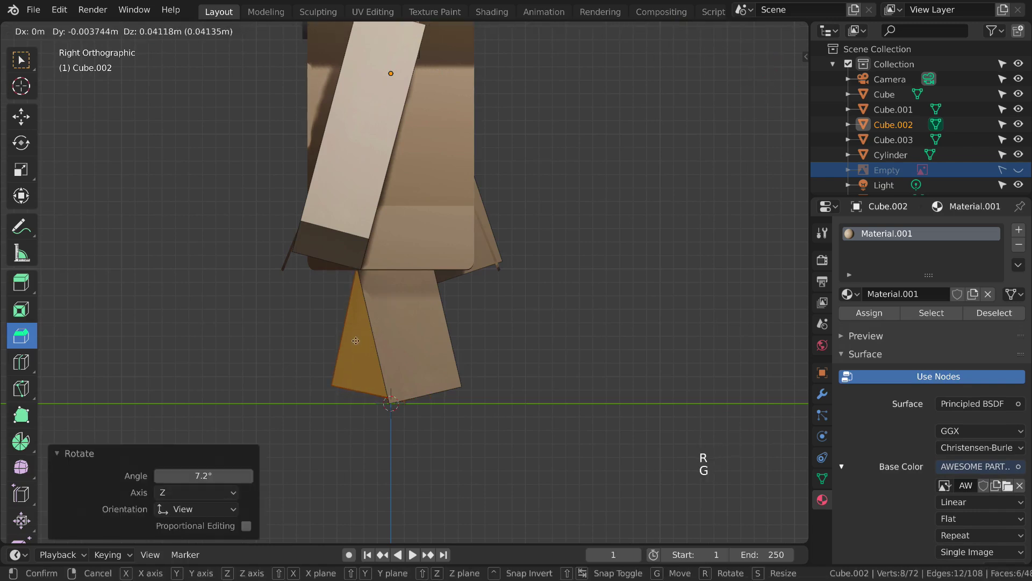
pyautogui.click(355, 342)
pyautogui.press('Tab')
# - Look through the scene camera with its whole frame in view
pyautogui.moveTo(325, 347); pyautogui.dragTo(393, 342, button='middle')
pyautogui.scroll(-2, 332, 338)
pyautogui.scroll(-1, 393, 342)
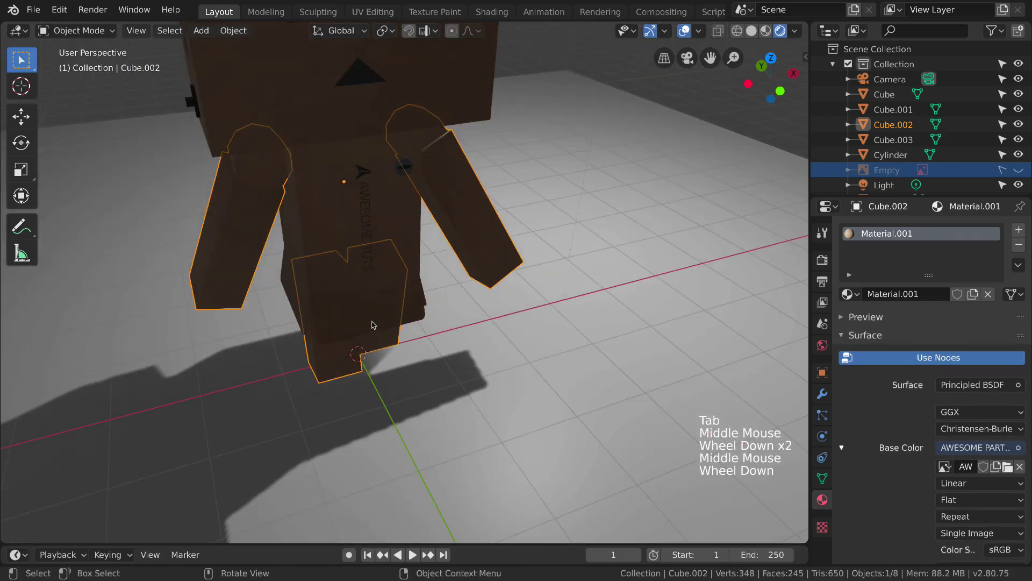
pyautogui.press('KP_0')
pyautogui.scroll(-3, 385, 319)
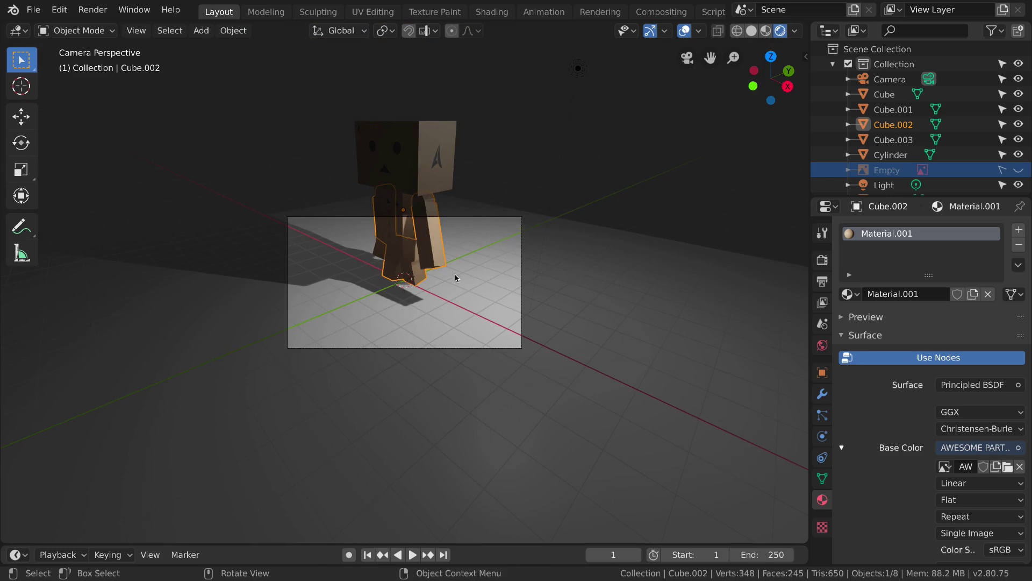
# - Fly the camera to a raised front three-quarter viewpoint that fits the whole character inside the frame
pyautogui.hotkey('shift', '`')
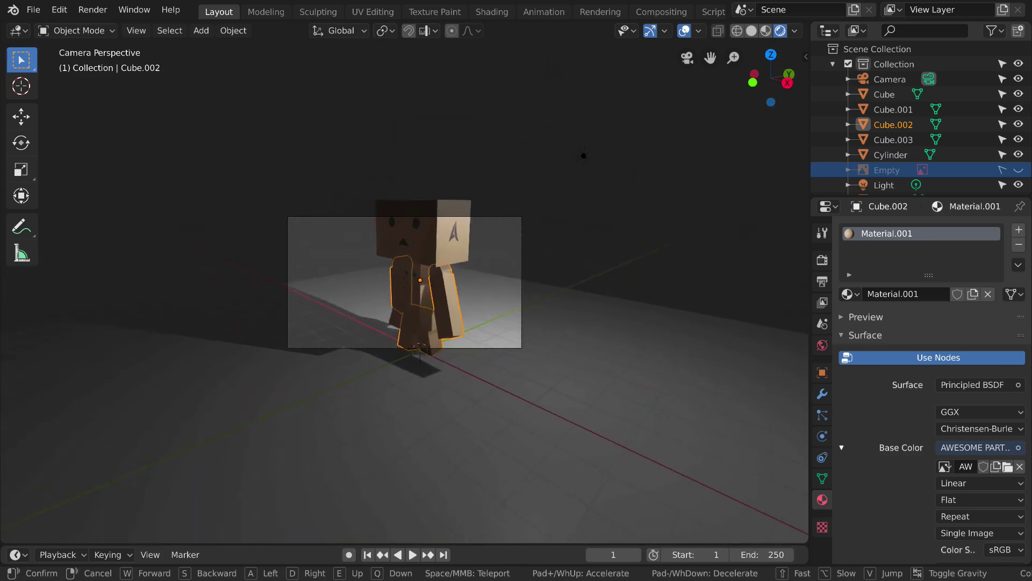
pyautogui.press('a')
pyautogui.press('a')
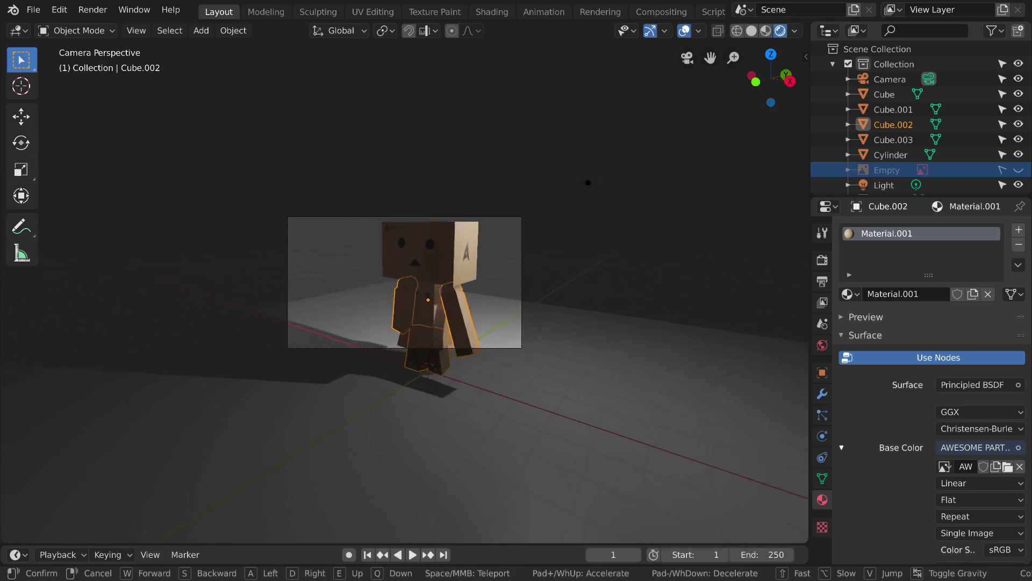
pyautogui.press('s')
pyautogui.press('a')
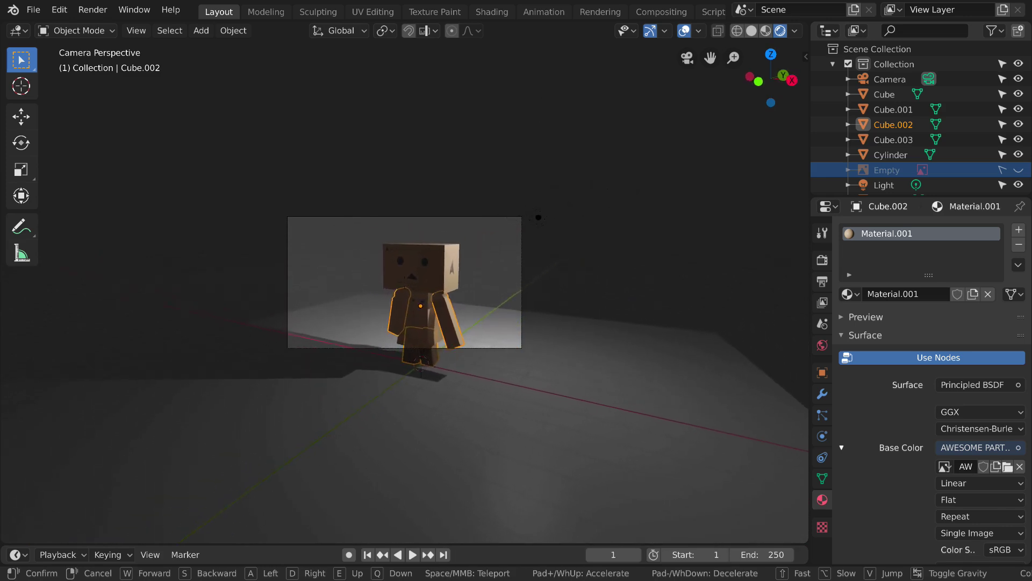
pyautogui.press('a')
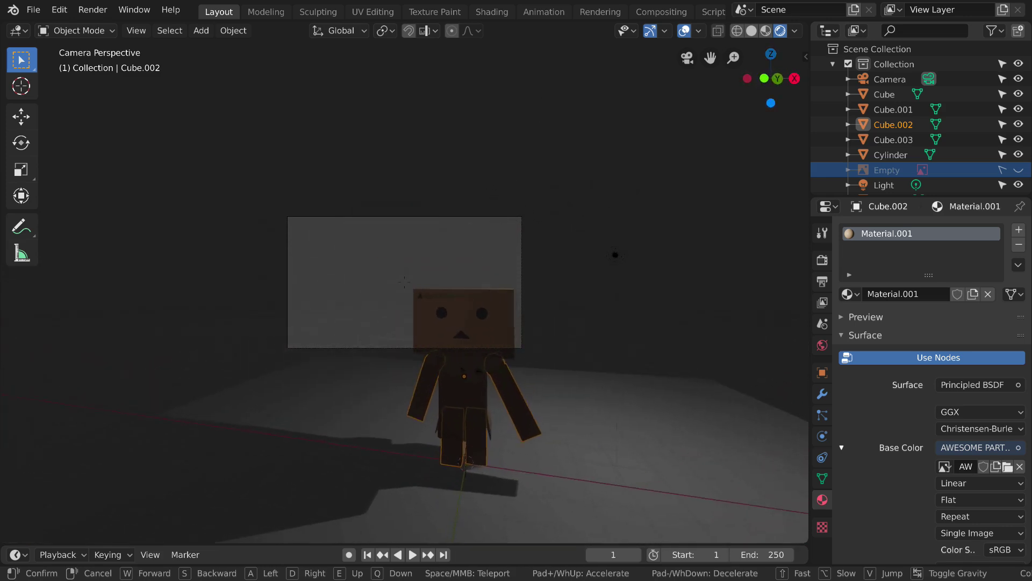
pyautogui.press('w')
pyautogui.press('a')
pyautogui.press('s')
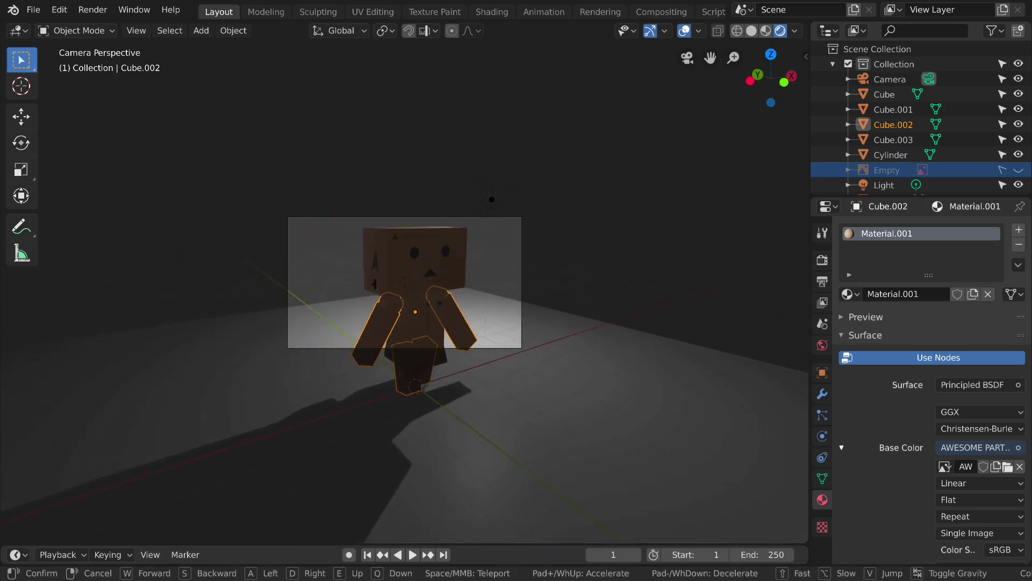
pyautogui.press('w')
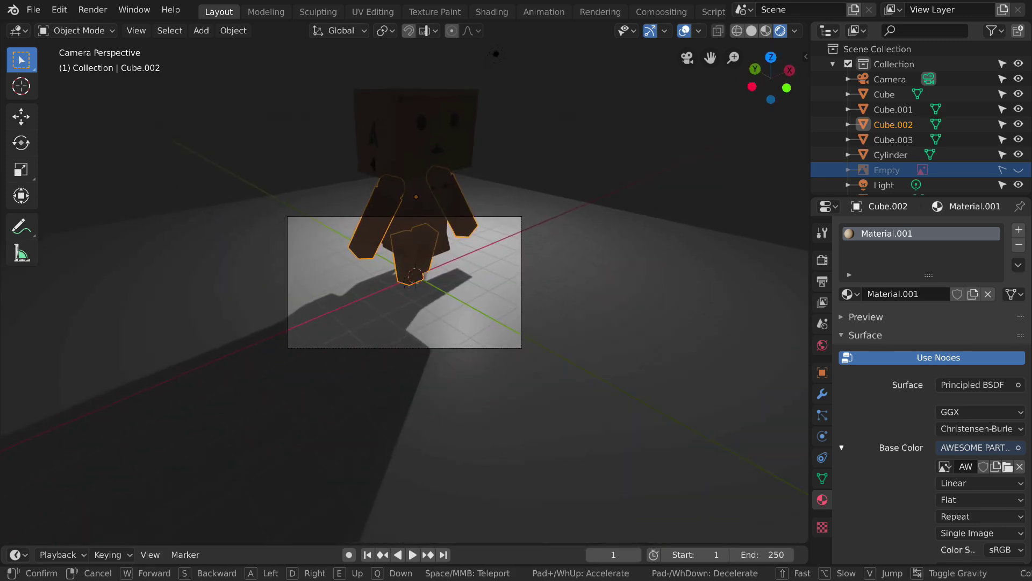
pyautogui.press('s')
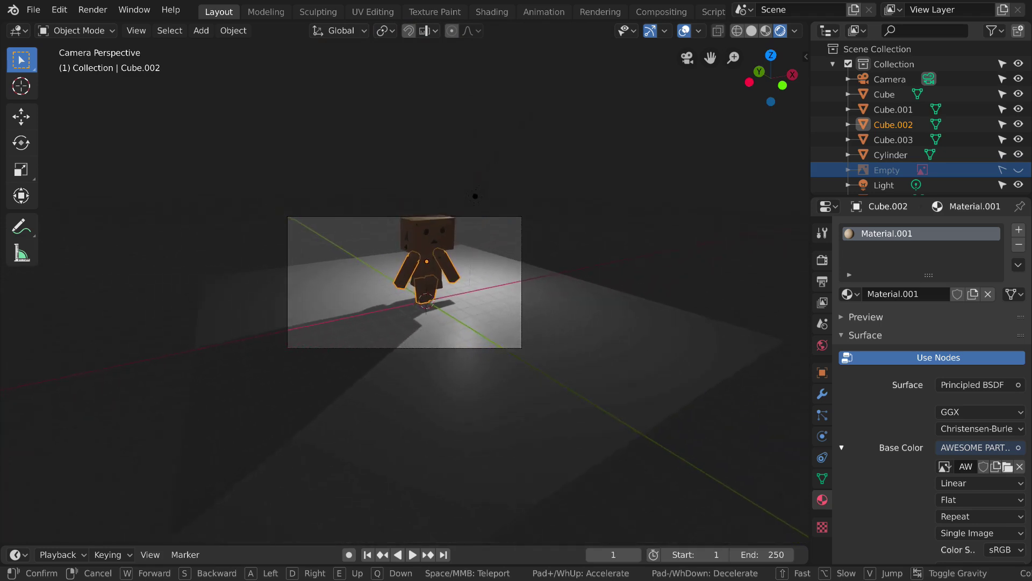
pyautogui.press('w')
pyautogui.press('s')
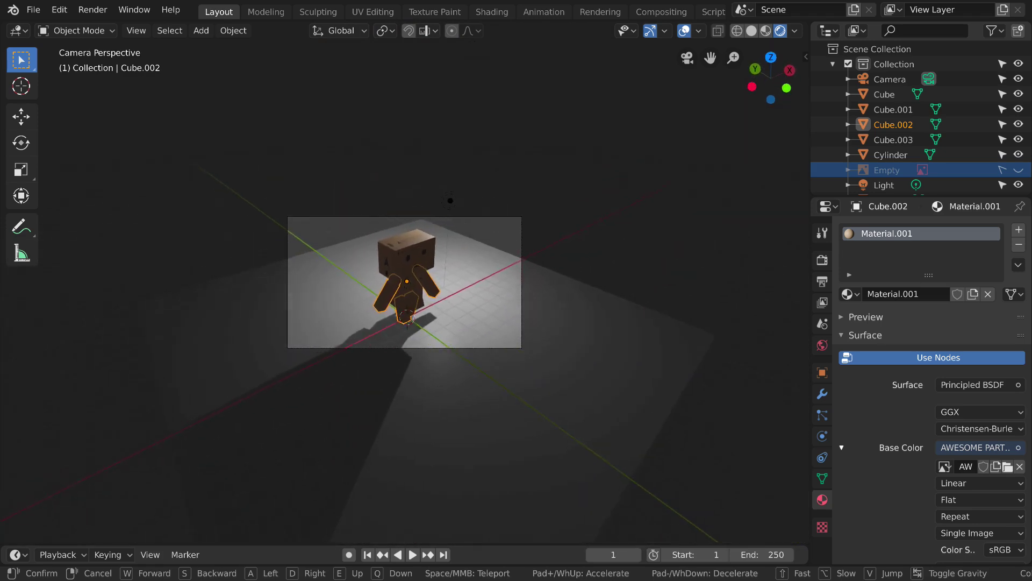
pyautogui.press('w')
pyautogui.press('s')
pyautogui.press('w')
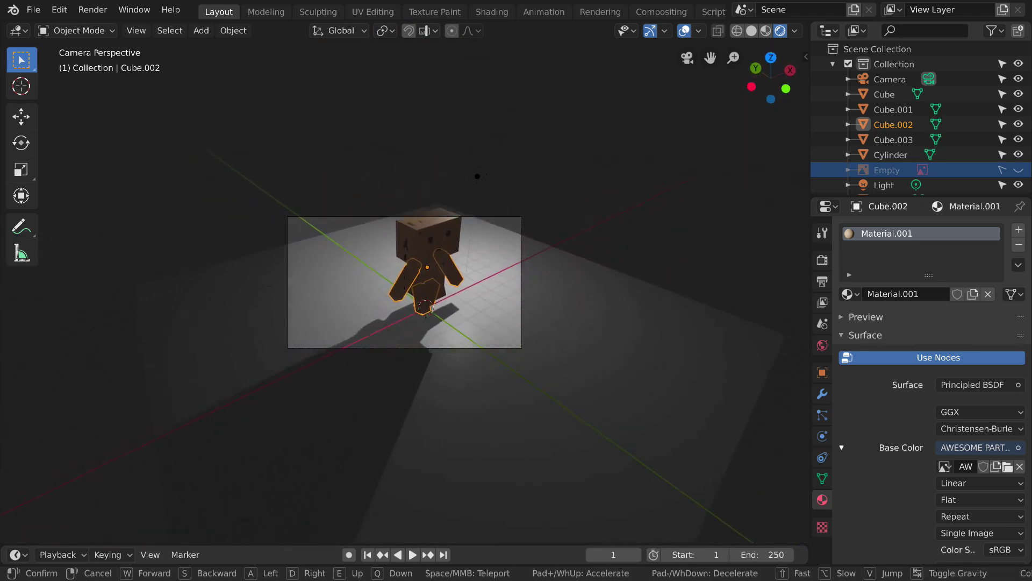
pyautogui.press('s')
pyautogui.press('w')
pyautogui.click(445, 263)
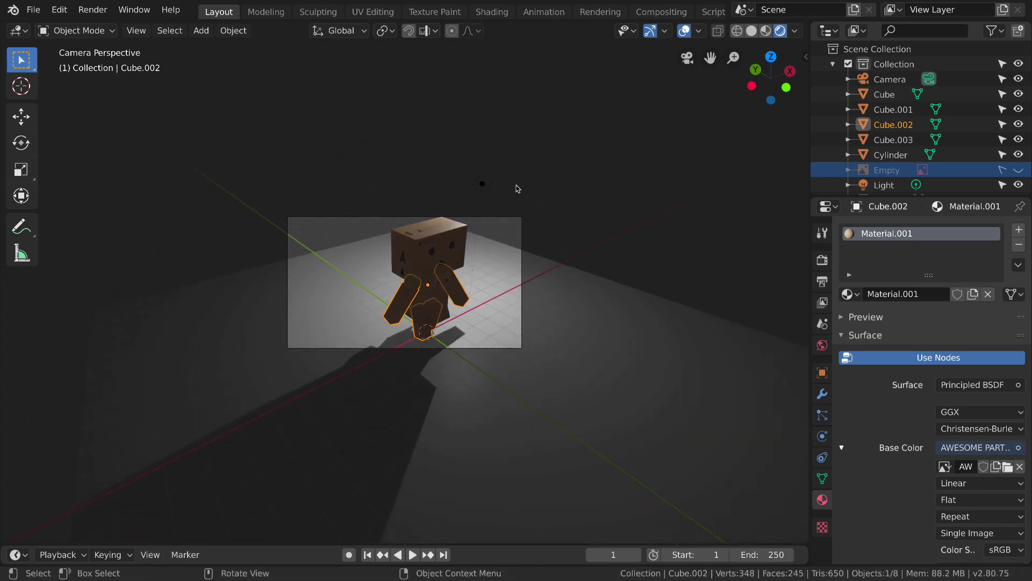
# - Fly the camera slightly farther from the character and scale the ground plane by 2.585 on all axes
pyautogui.click(541, 256)
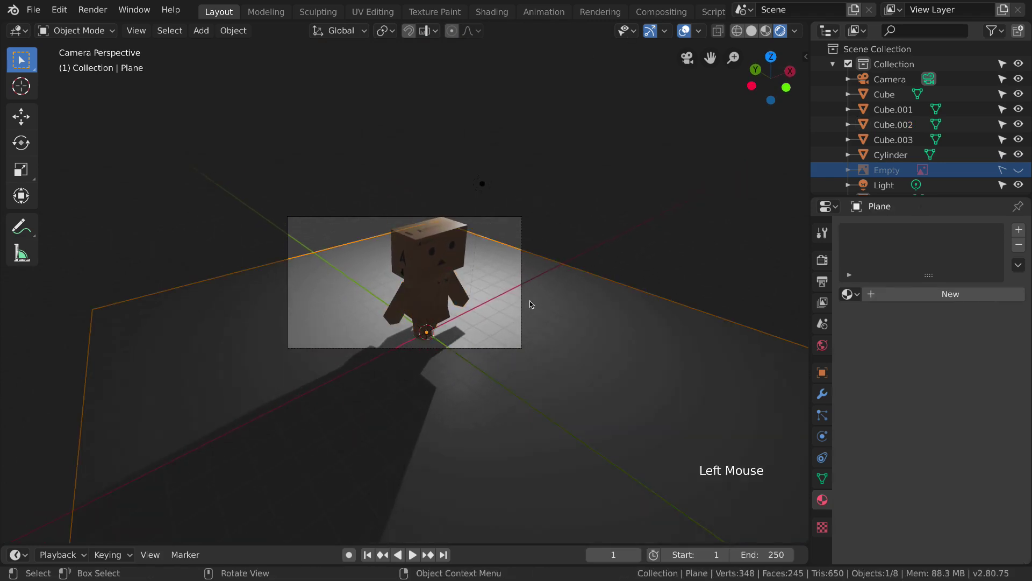
pyautogui.scroll(4, 534, 287)
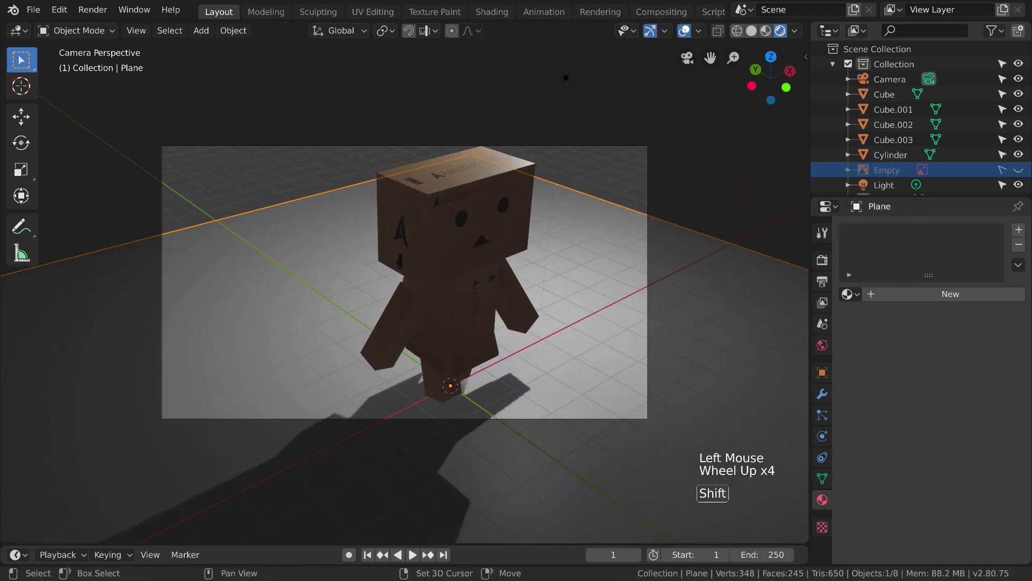
pyautogui.hotkey('shift', '`')
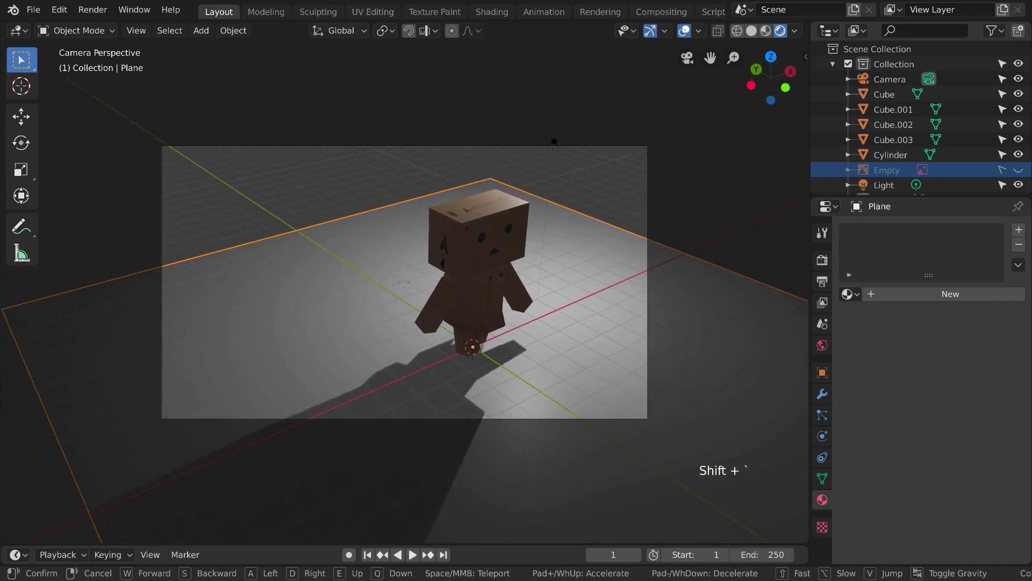
pyautogui.click(562, 312)
pyautogui.press('s')
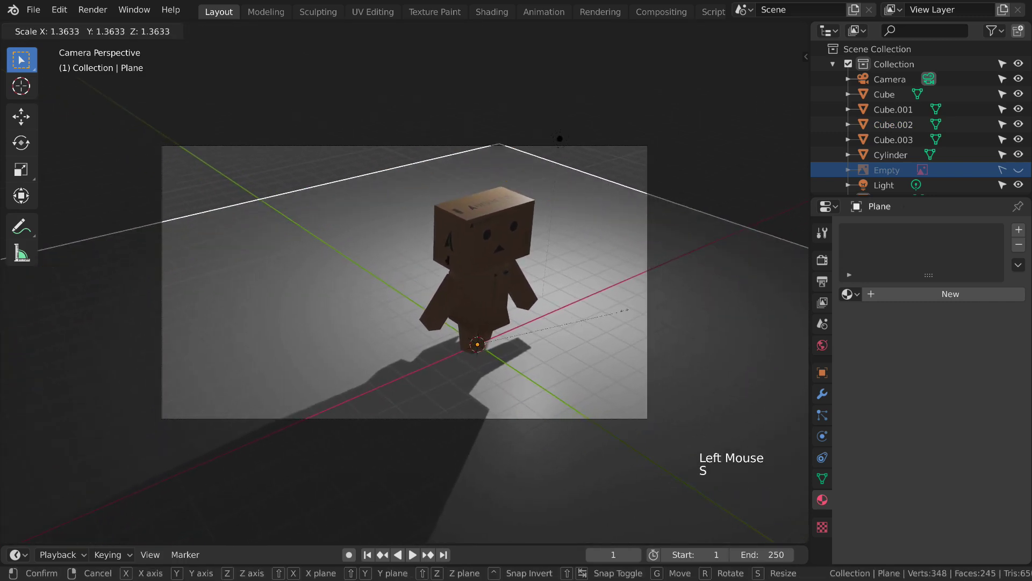
pyautogui.click(744, 257)
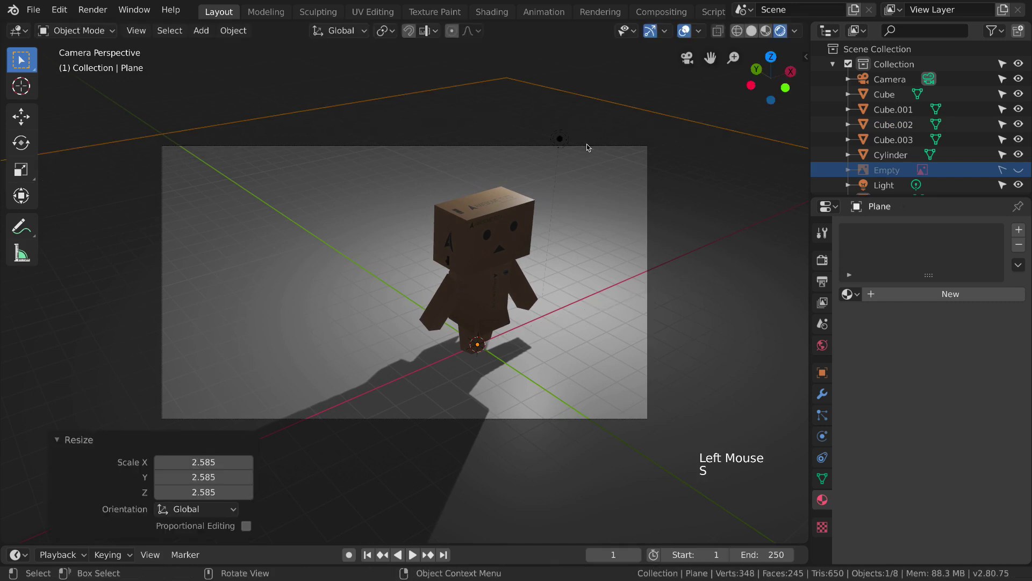
# - In the front view, duplicate the point light and place the copy about 8.37 m away in the negative X direction, on the character's other side
pyautogui.doubleClick(558, 148)
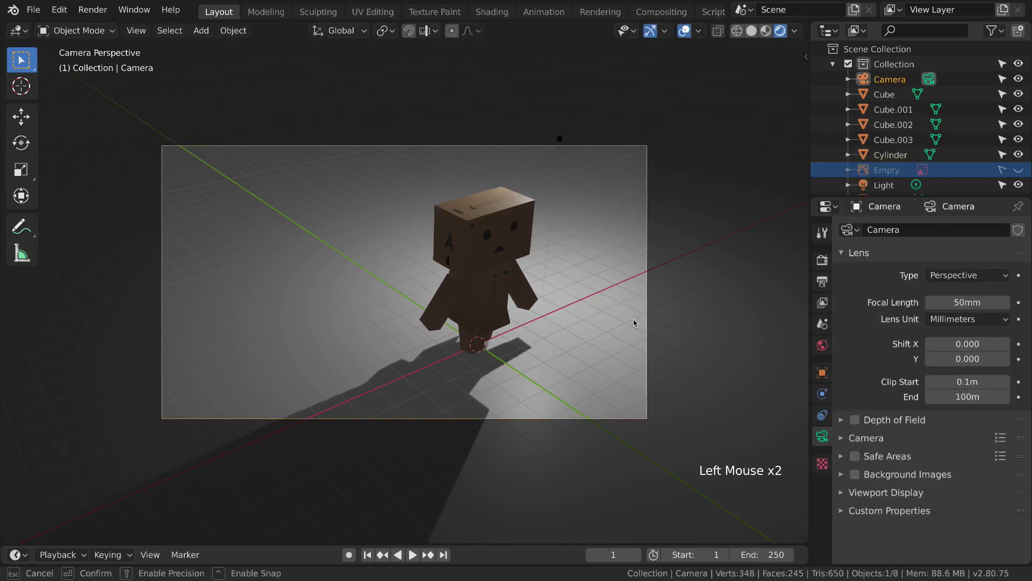
pyautogui.click(562, 144)
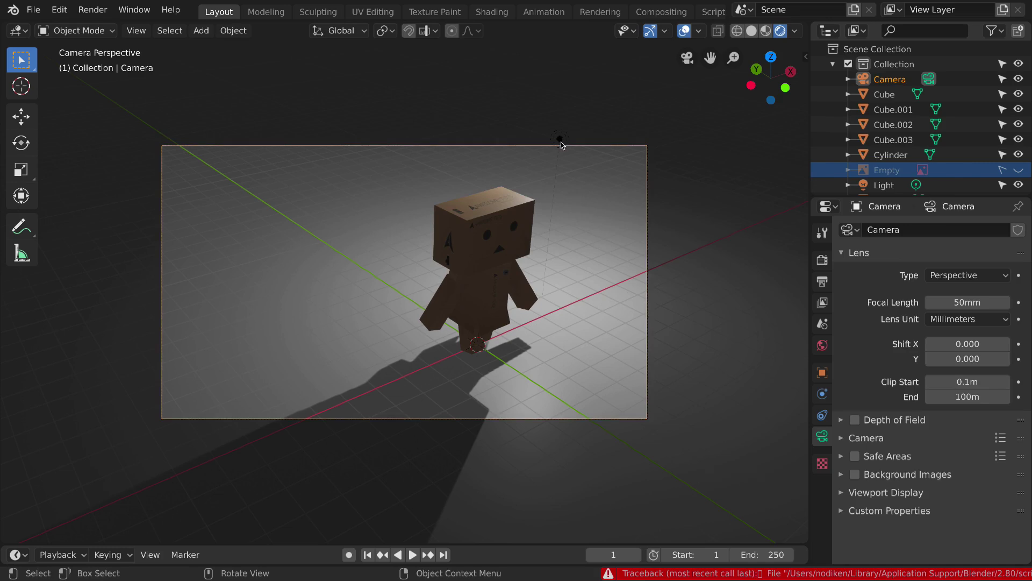
pyautogui.moveTo(355, 246); pyautogui.dragTo(530, 281, button='middle')
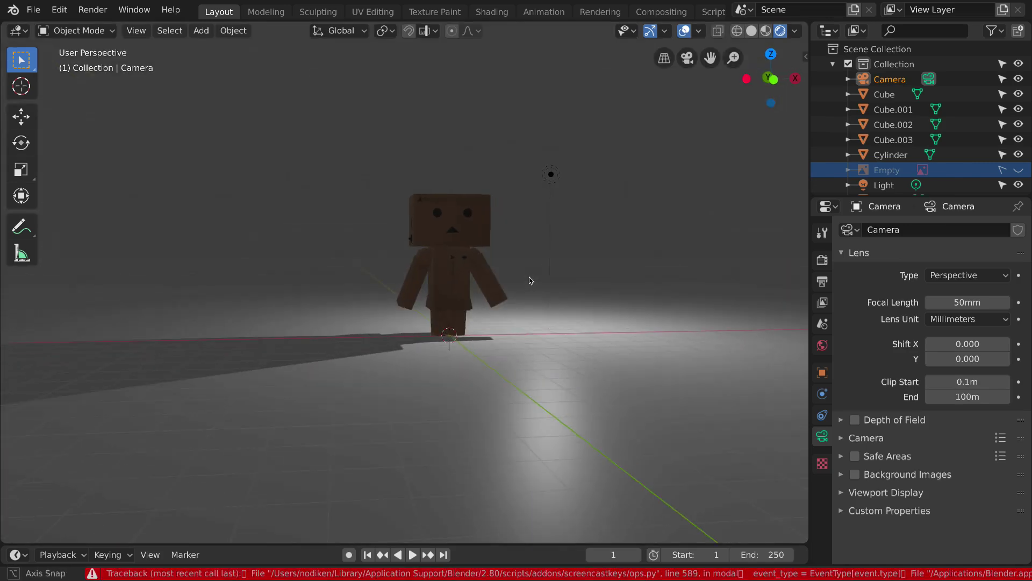
pyautogui.click(554, 175)
pyautogui.press('KP_1')
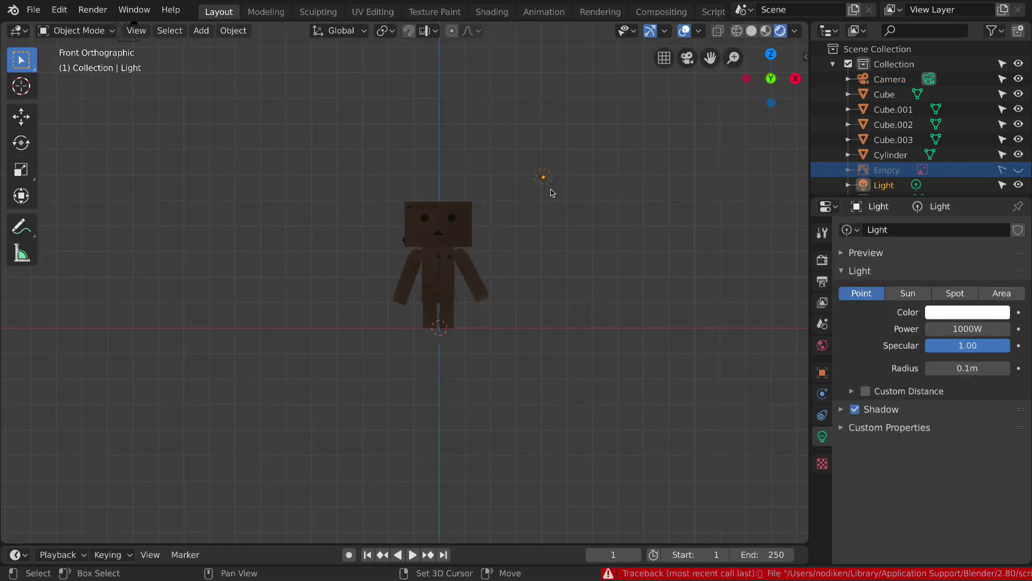
pyautogui.hotkey('shift', 'd')
pyautogui.click(350, 195)
pyautogui.press('KP_0')
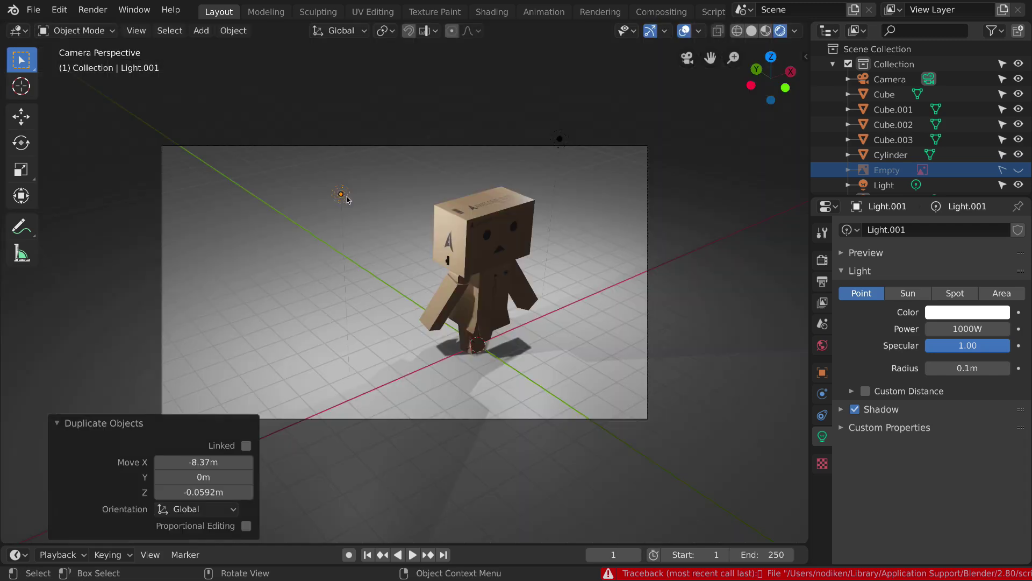
# - In the top view, duplicate the new light and place the copy in front of the character, offset about 3.83 m in X and -5.29 m in Y
pyautogui.press('KP_7')
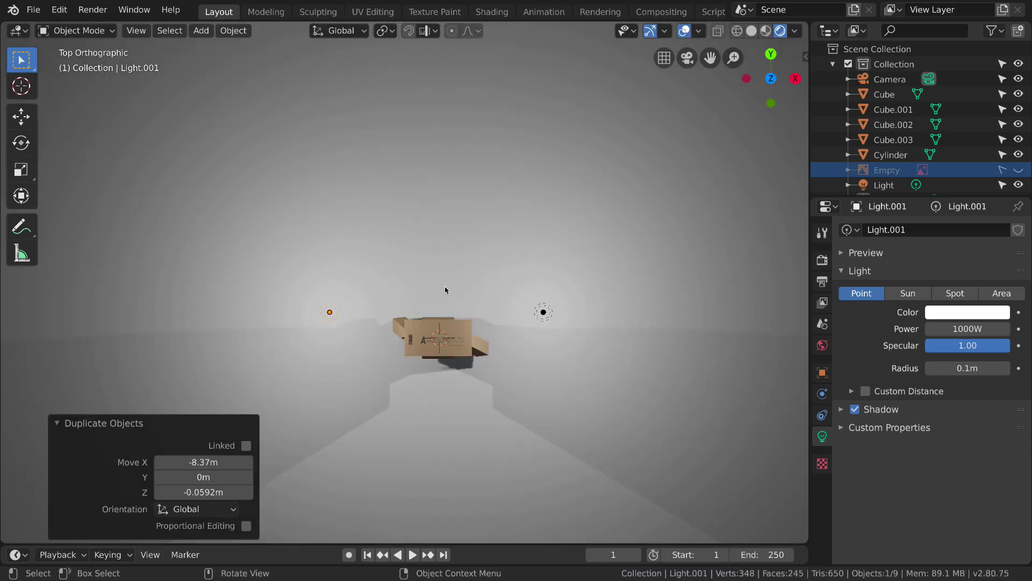
pyautogui.keyDown('shift'); pyautogui.moveTo(456, 356); pyautogui.dragTo(480, 186, button='middle'); pyautogui.keyUp('shift')
pyautogui.click(518, 281)
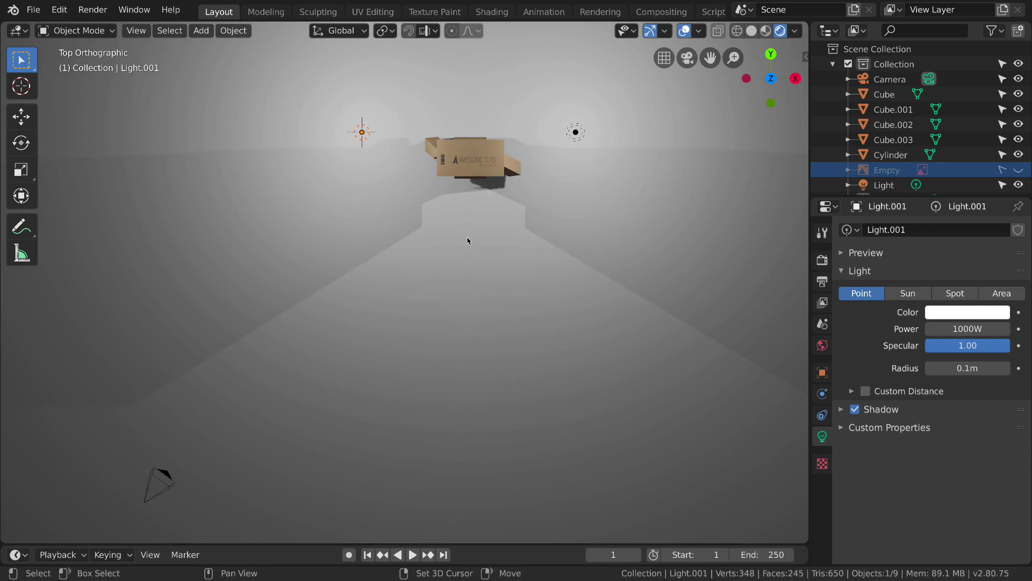
pyautogui.hotkey('shift', 'd')
pyautogui.click(546, 348)
pyautogui.press('KP_0')
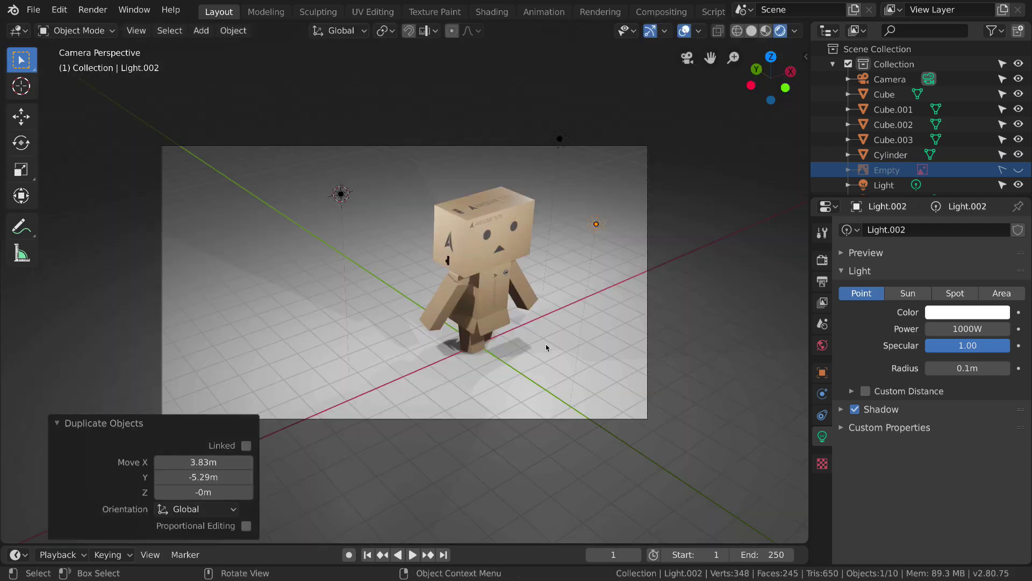
# - Lower the front light about 0.6 m along the global Z axis
pyautogui.keyDown('shift'); pyautogui.moveTo(535, 284); pyautogui.dragTo(511, 198, button='middle'); pyautogui.keyUp('shift')
pyautogui.press('g')
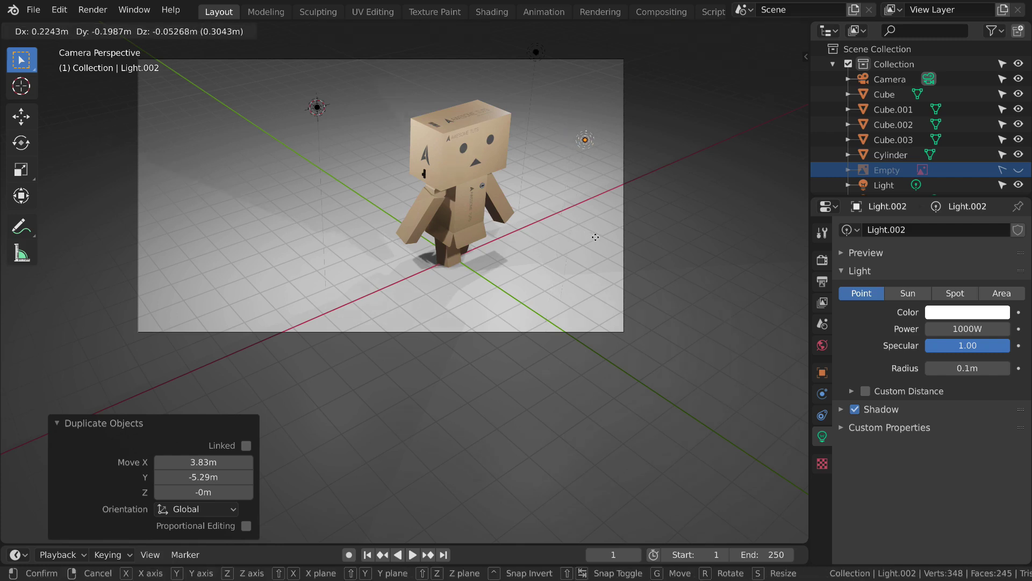
pyautogui.press('z')
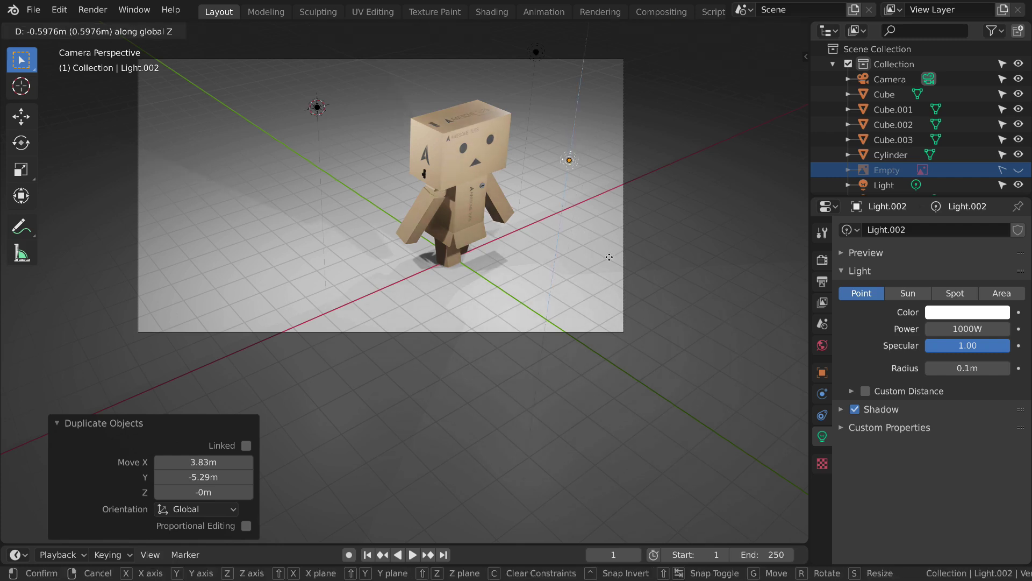
pyautogui.click(608, 256)
# - Set the power of the two side lights, Light.001 and Light, to 500 W each
pyautogui.click(323, 111)
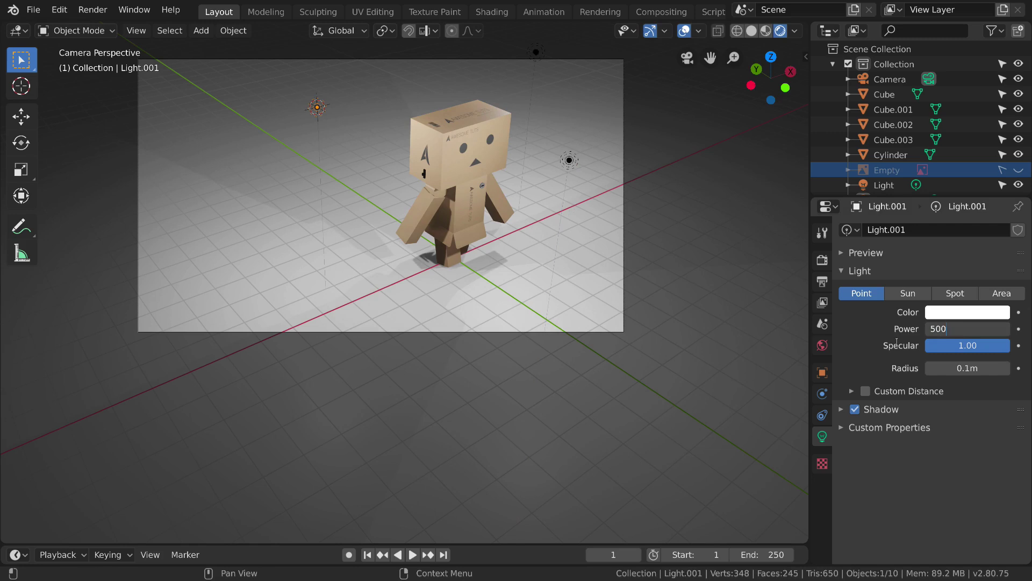
pyautogui.press('Return')
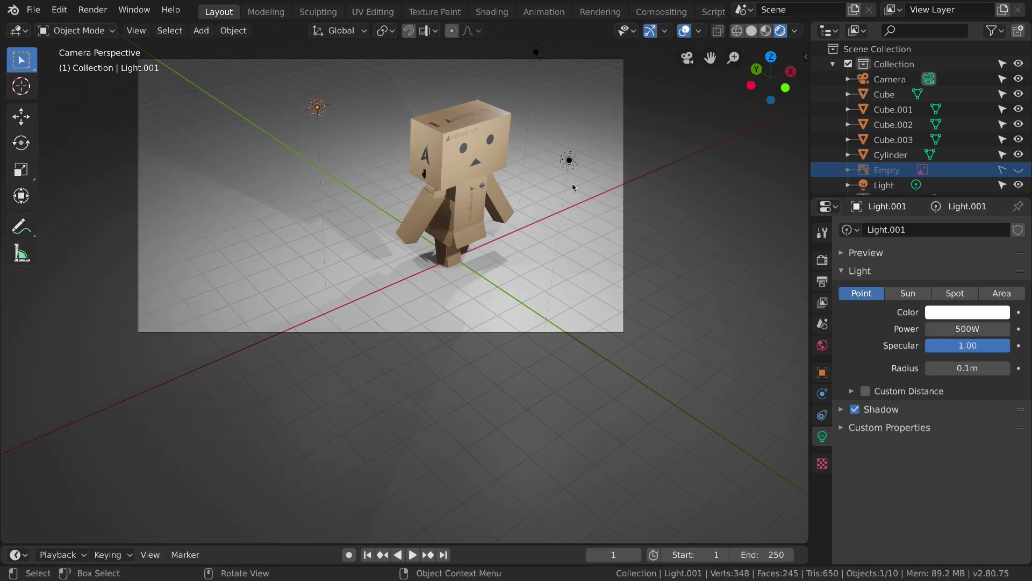
pyautogui.click(535, 56)
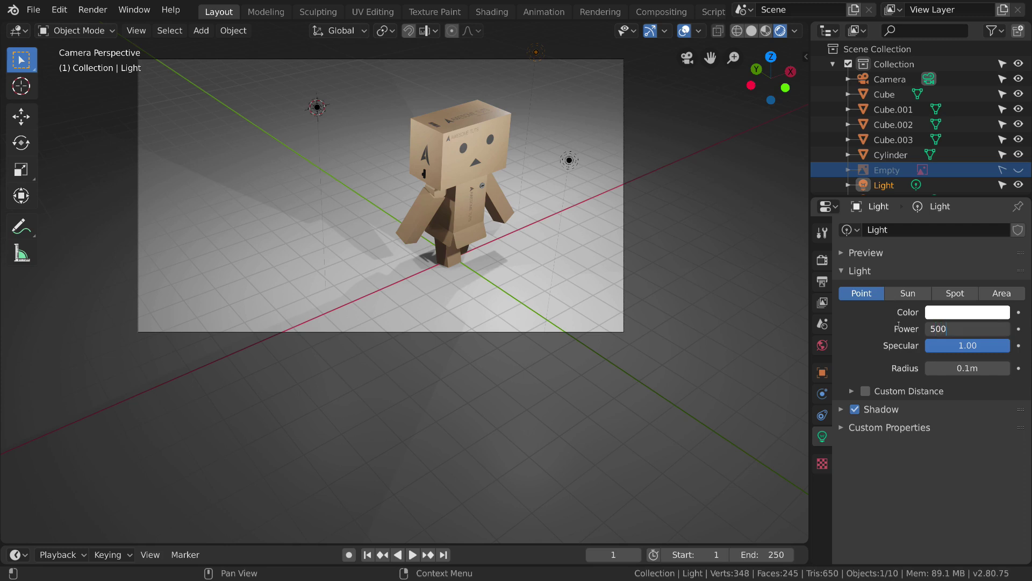
pyautogui.press('Return')
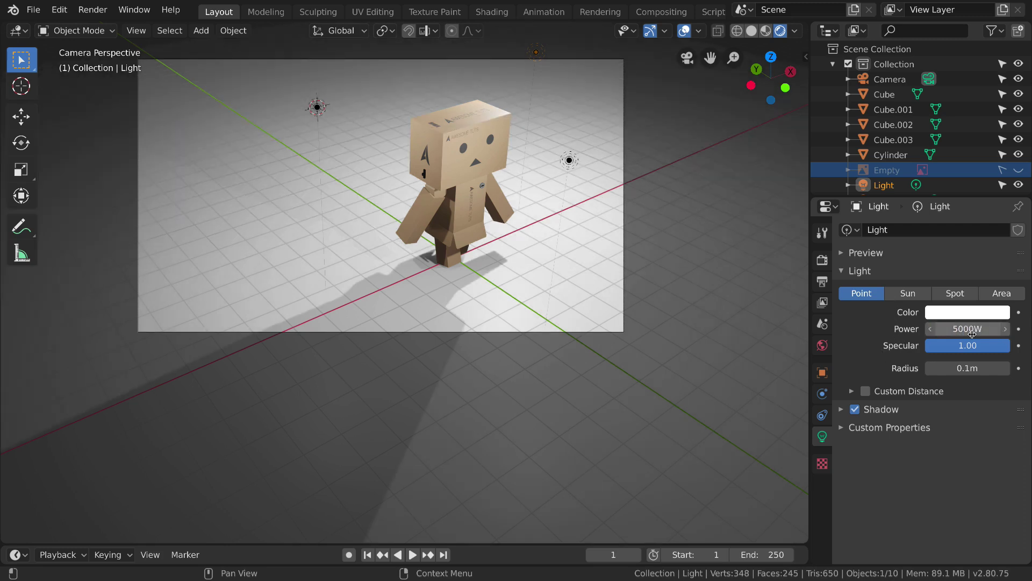
pyautogui.press('Return')
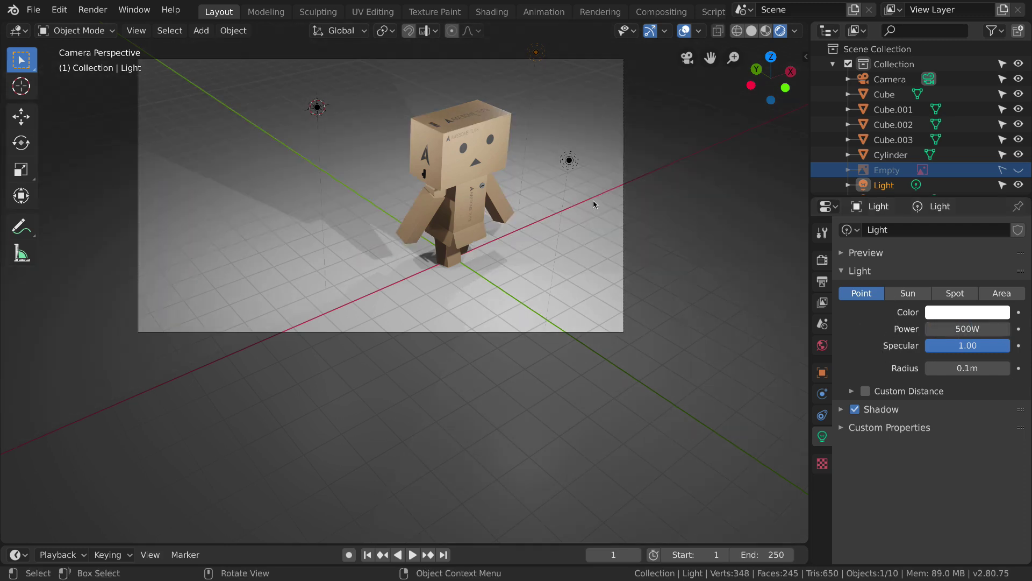
# - In the top view, move the front light about 3.7 m in the negative X direction, toward the camera's side of the character
pyautogui.click(567, 167)
pyautogui.click(568, 166)
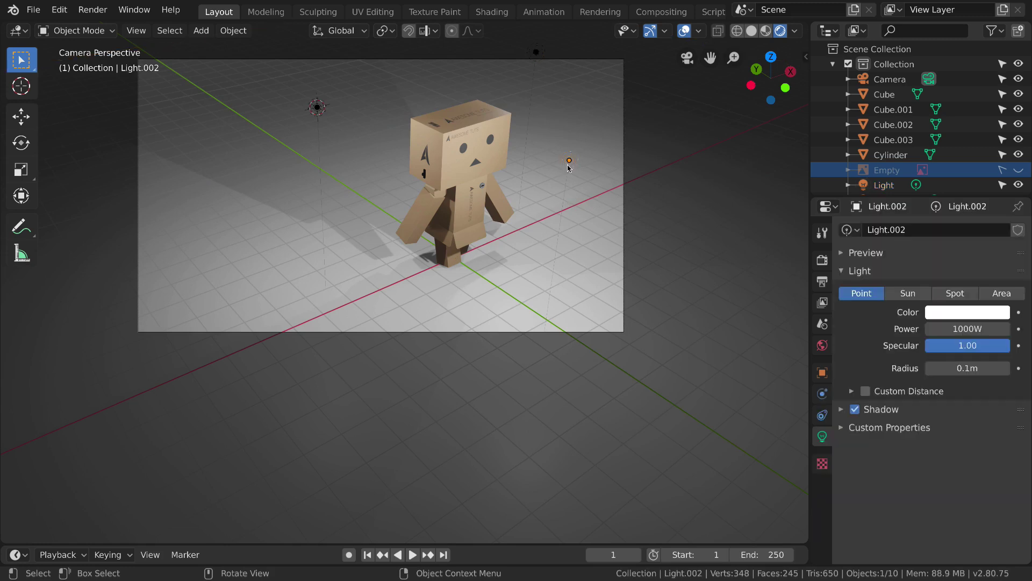
pyautogui.press('KP_7')
pyautogui.press('g')
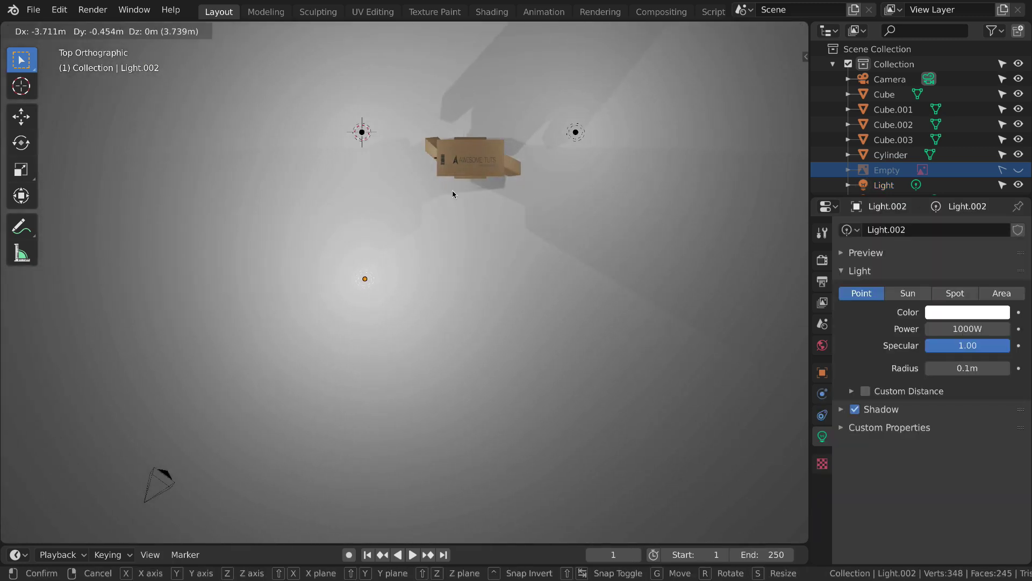
pyautogui.click(459, 195)
pyautogui.press('KP_0')
# - Give the ground plane a new material with a neutral grey base color of value 0.602
pyautogui.click(383, 209)
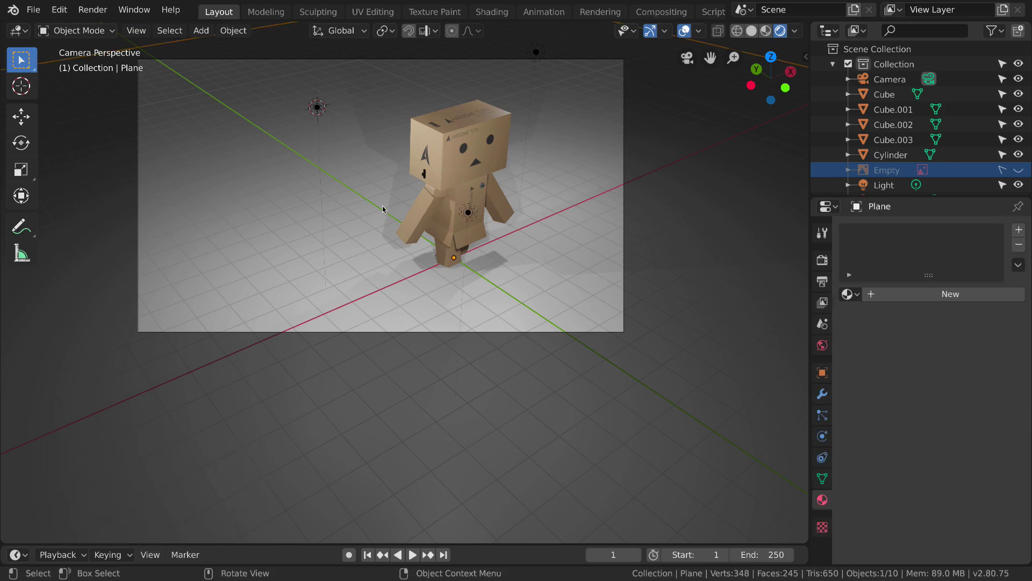
pyautogui.click(914, 294)
pyautogui.click(966, 448)
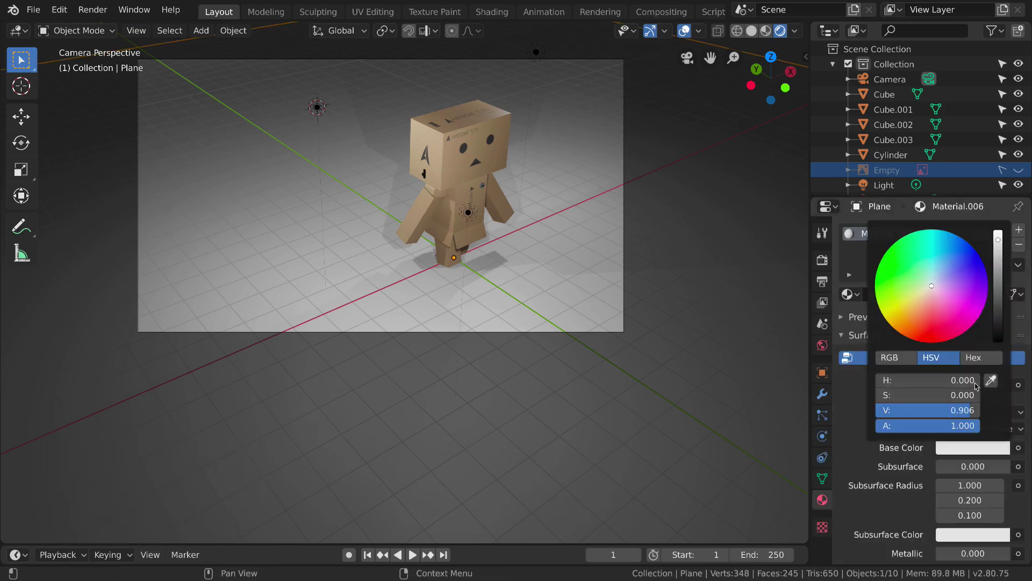
pyautogui.moveTo(938, 300); pyautogui.dragTo(946, 273)
pyautogui.rightClick(945, 273)
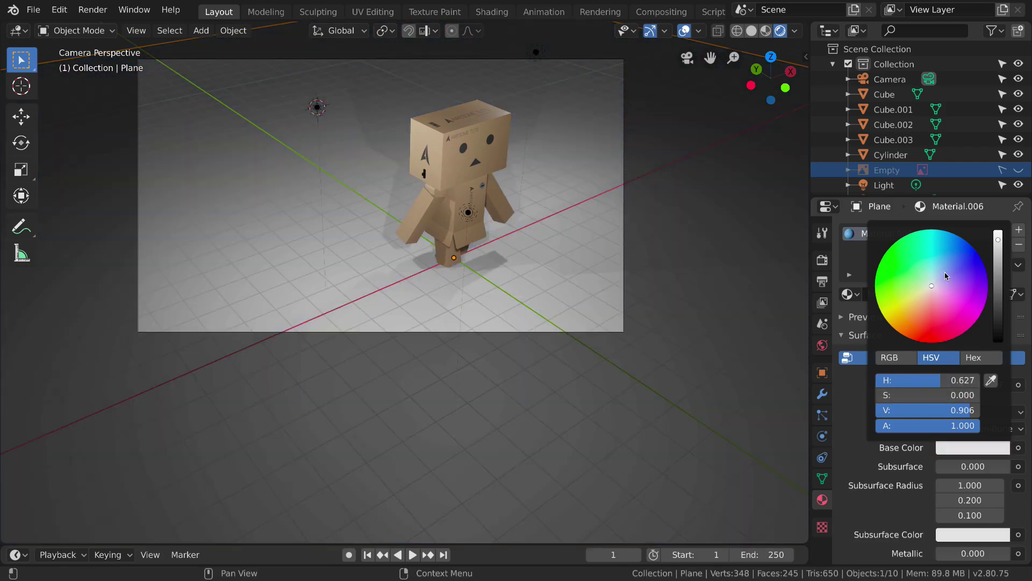
pyautogui.click(953, 450)
pyautogui.moveTo(998, 252); pyautogui.dragTo(999, 284)
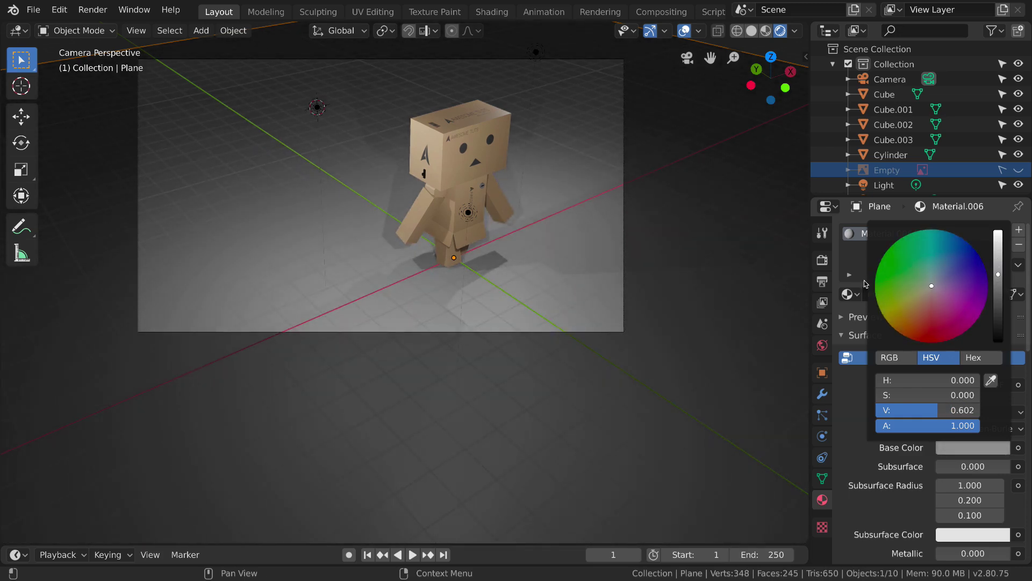
# - Hide the viewport overlays and enable Bloom in the Eevee render settings
pyautogui.click(822, 232)
pyautogui.click(822, 261)
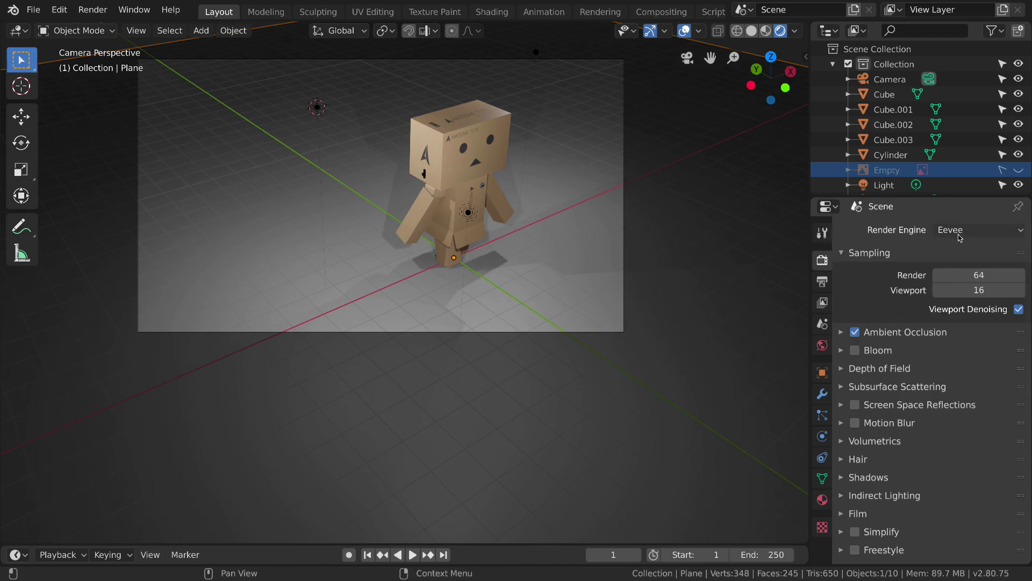
pyautogui.click(685, 31)
pyautogui.scroll(1, 560, 253)
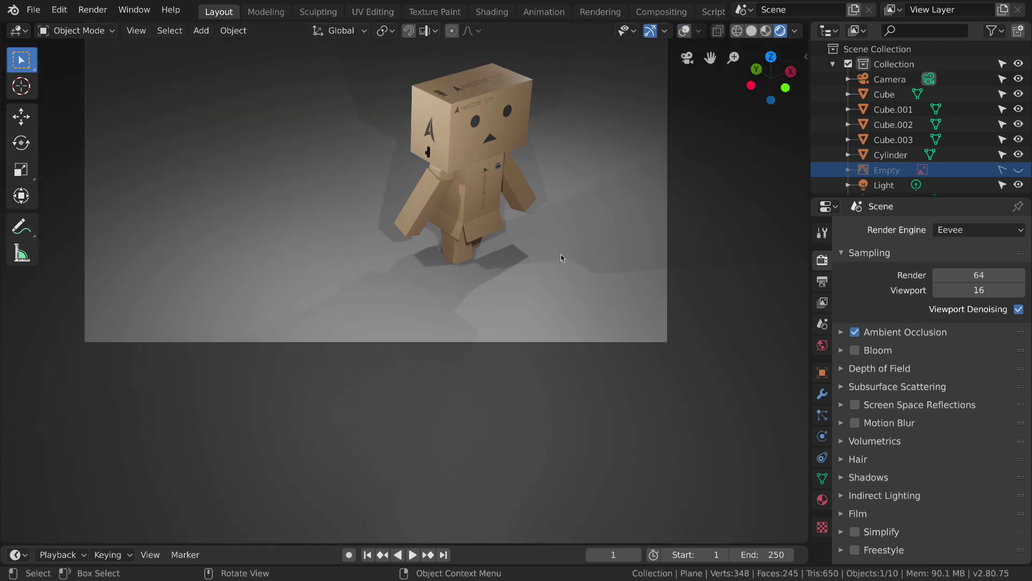
pyautogui.scroll(1, 560, 254)
pyautogui.click(856, 351)
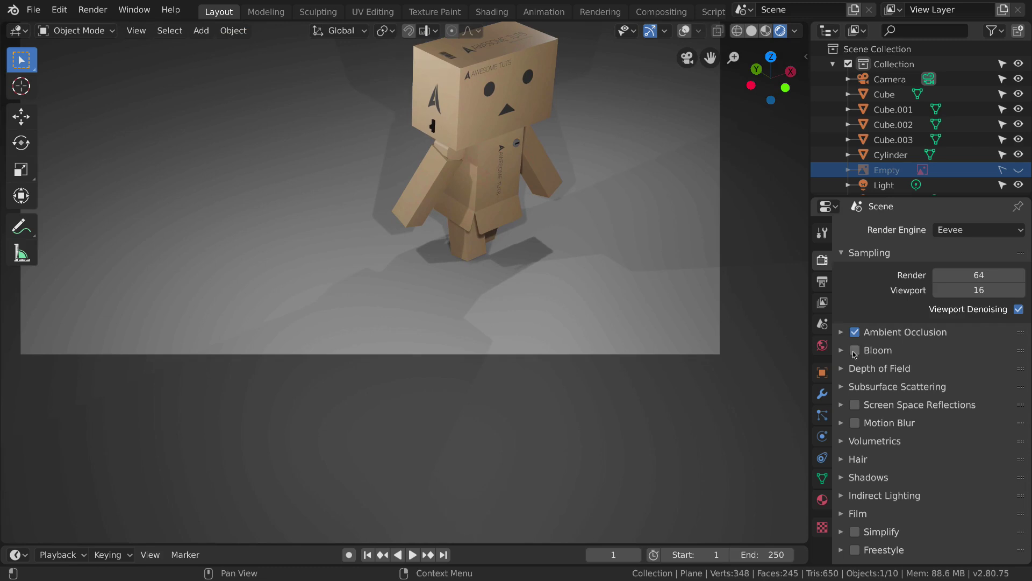
# - Adjust the ground plane's height along the global Z axis so that it meets the character's feet
pyautogui.keyDown('shift'); pyautogui.moveTo(525, 301); pyautogui.dragTo(550, 418, button='middle'); pyautogui.keyUp('shift')
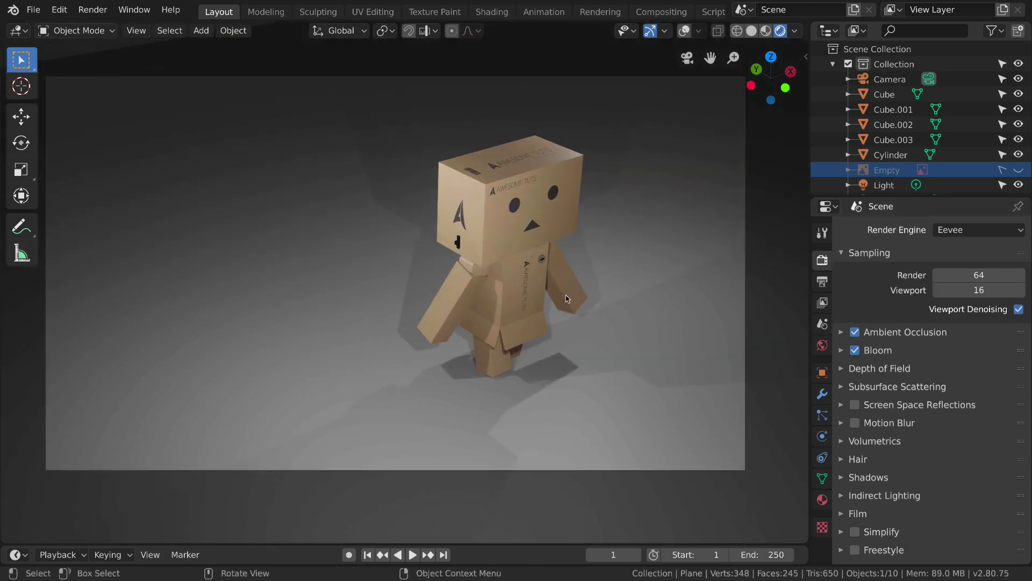
pyautogui.scroll(1, 526, 362)
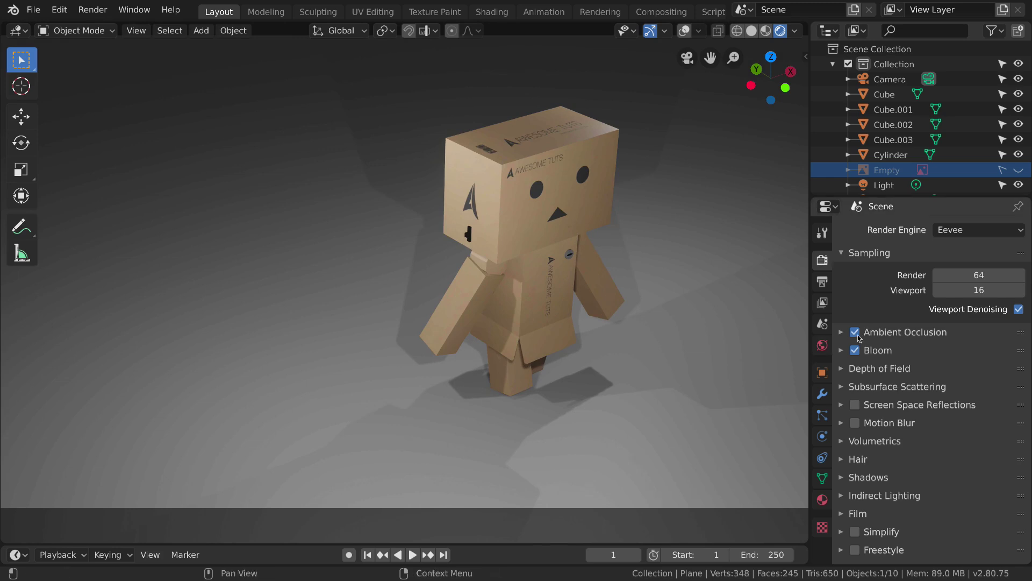
pyautogui.press('g')
pyautogui.press('z')
pyautogui.rightClick(618, 420)
pyautogui.press('g')
pyautogui.press('z')
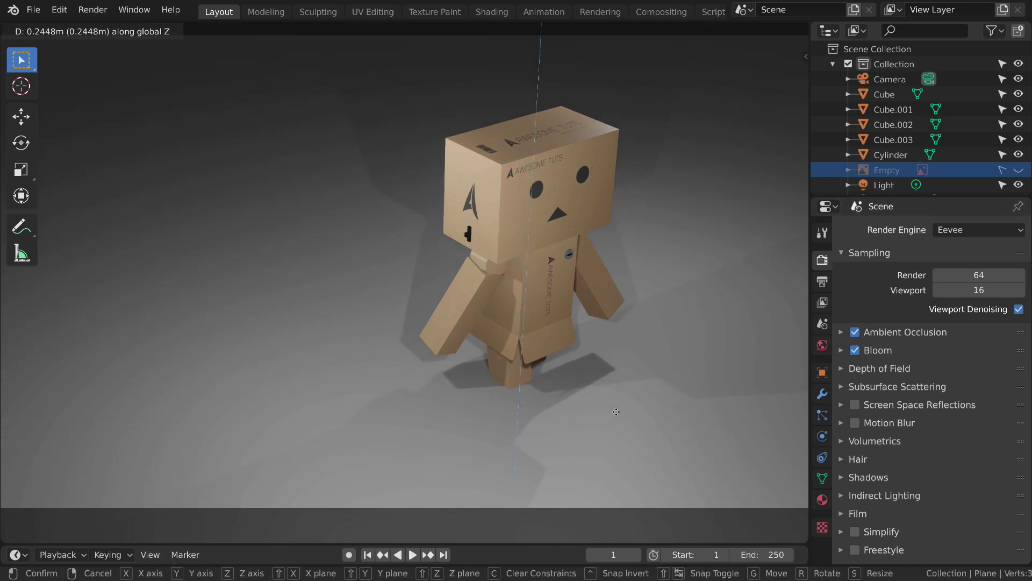
pyautogui.click(616, 425)
pyautogui.press('KP_0')
pyautogui.scroll(-2, 680, 418)
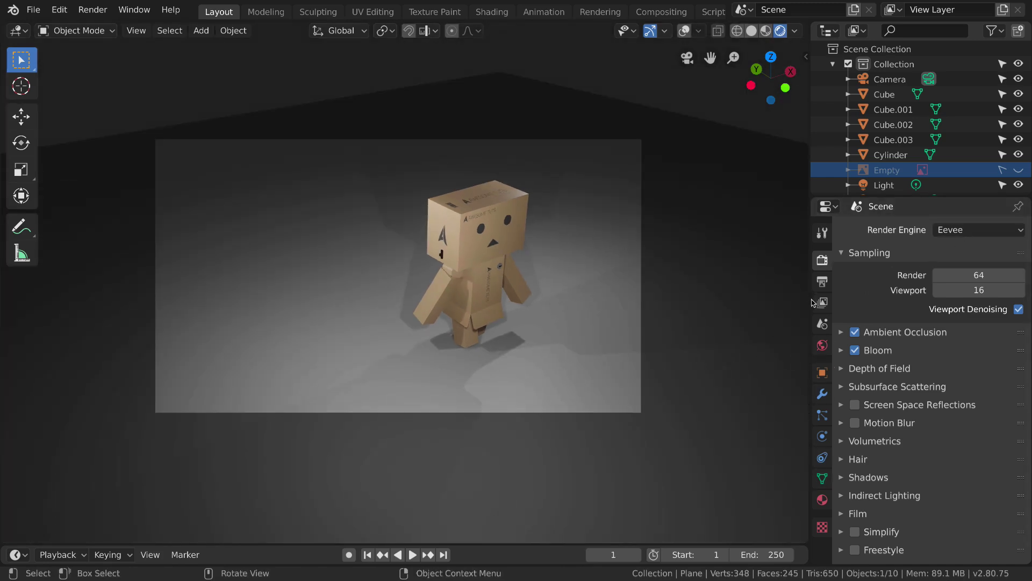
# - Set the render output to the AWESOME DANBOARD folder on the Desktop with the file name DANBOARD AWESOME TUTS
pyautogui.click(822, 281)
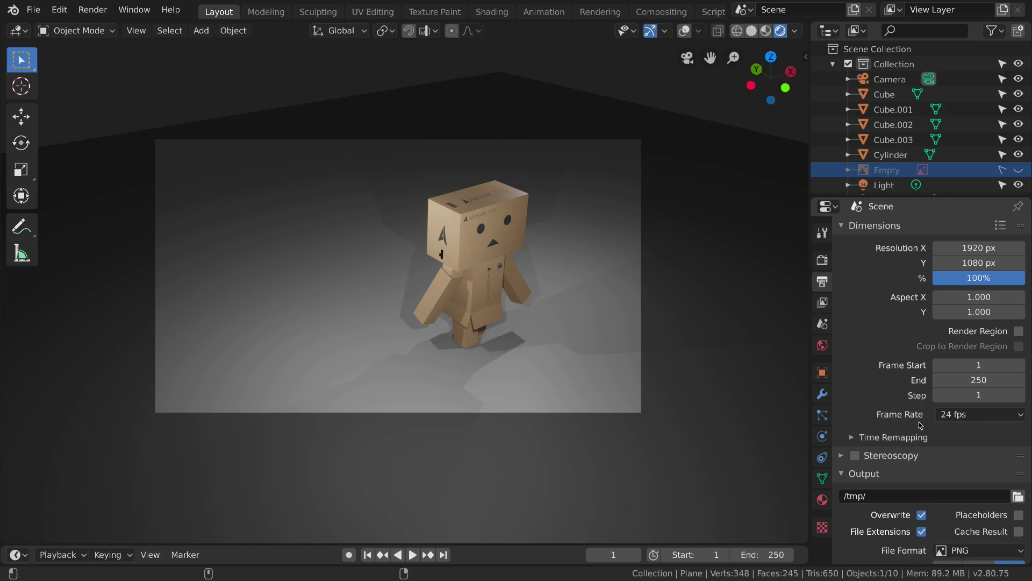
pyautogui.scroll(-4, 922, 426)
pyautogui.scroll(4, 964, 431)
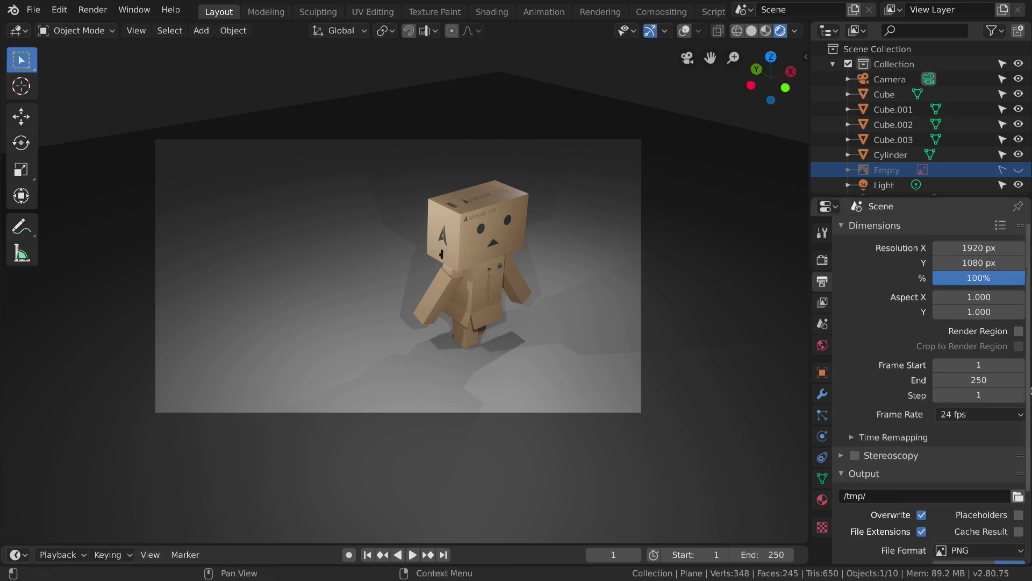
pyautogui.scroll(-4, 893, 455)
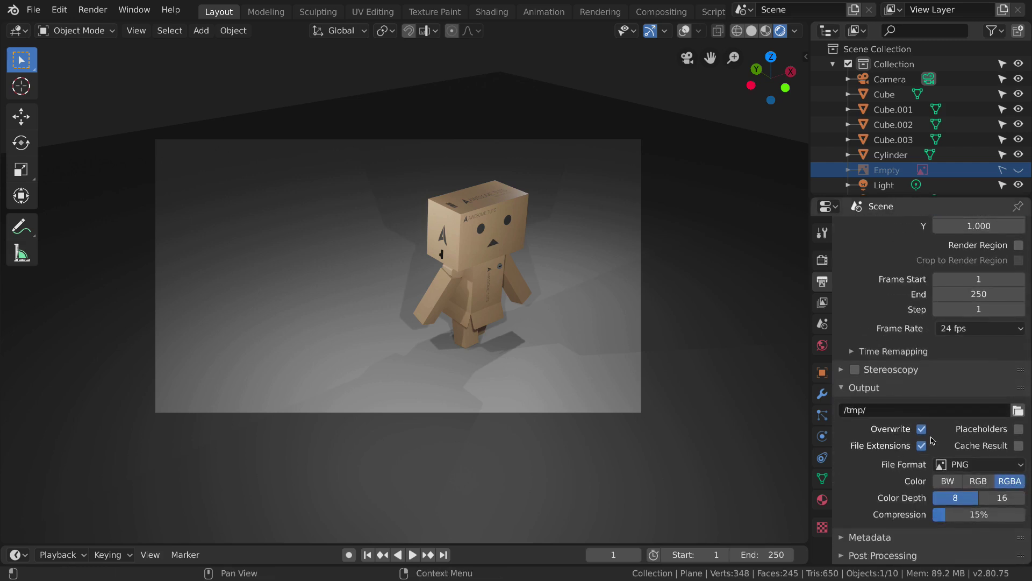
pyautogui.click(1017, 412)
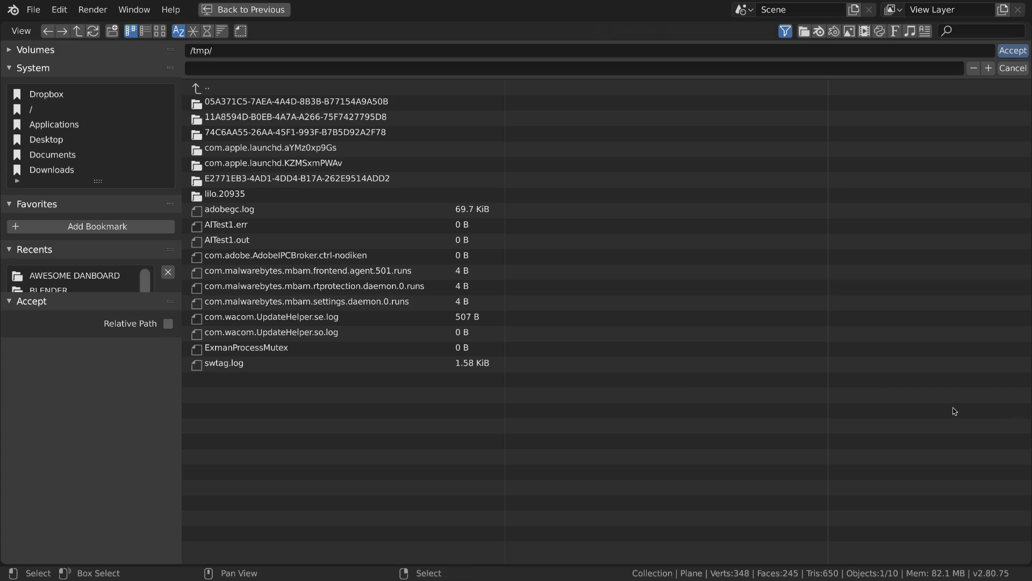
pyautogui.click(53, 141)
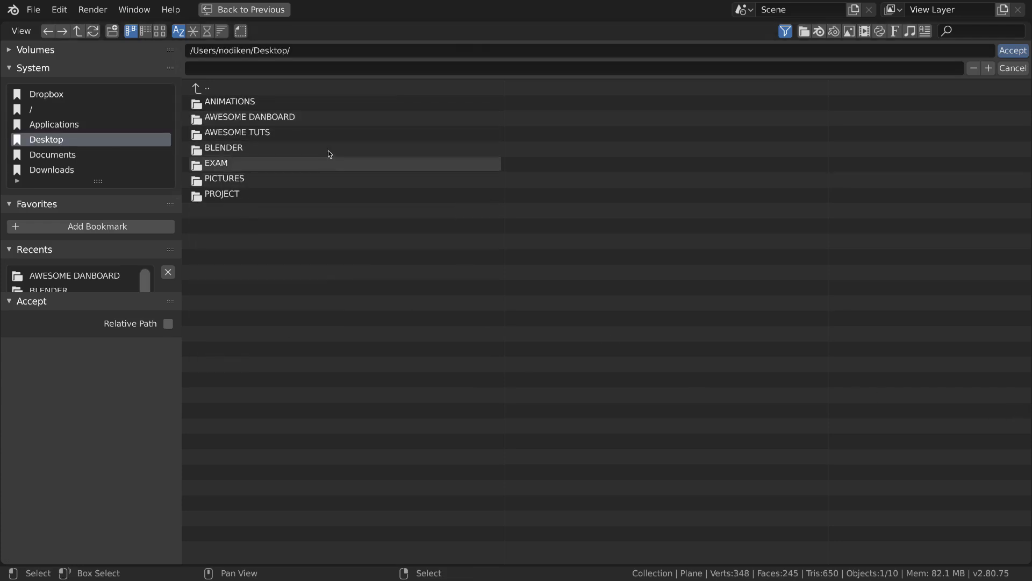
pyautogui.click(285, 118)
pyautogui.click(261, 69)
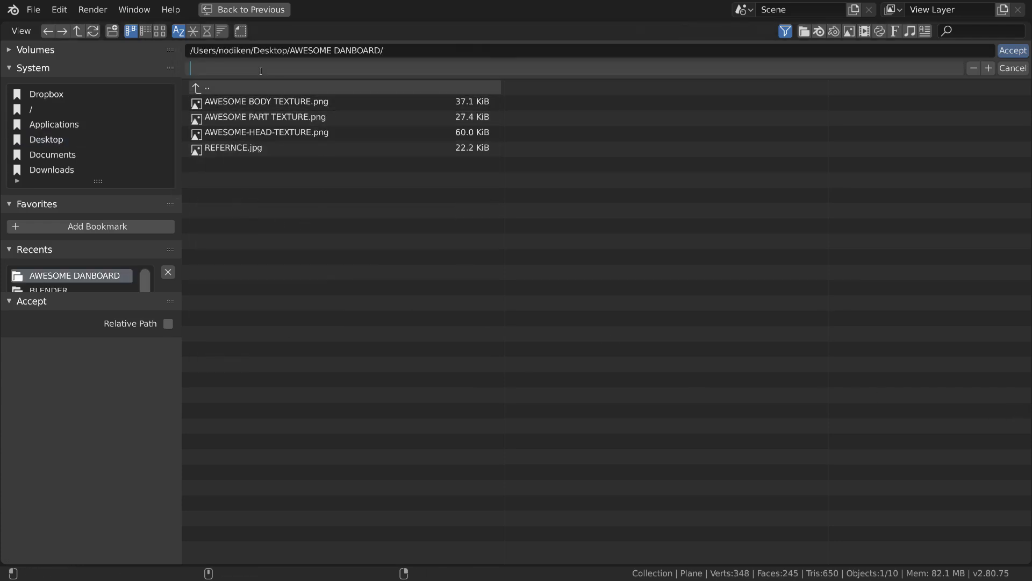
pyautogui.write('DANBOARD AWESOME TUTS')
pyautogui.click(1008, 52)
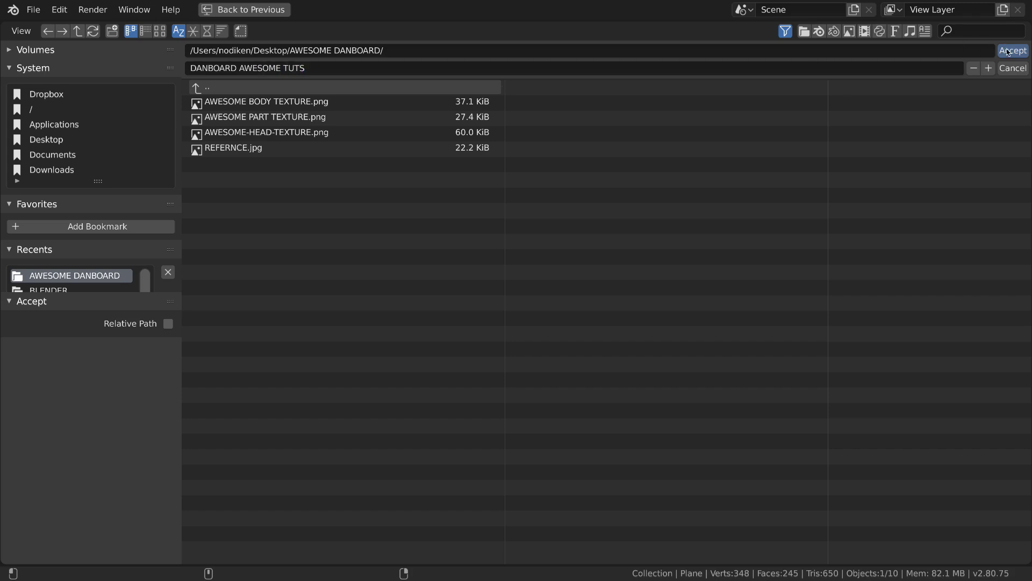
# - Accept the chosen output location and file name, and render the scene as a still image
pyautogui.click(1008, 52)
pyautogui.scroll(-4, 901, 418)
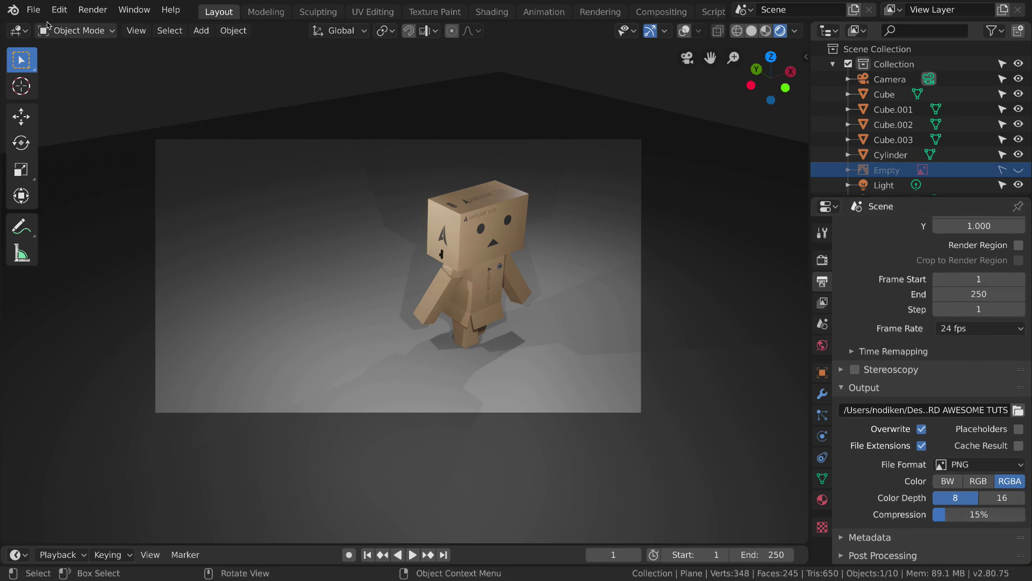
pyautogui.click(81, 13)
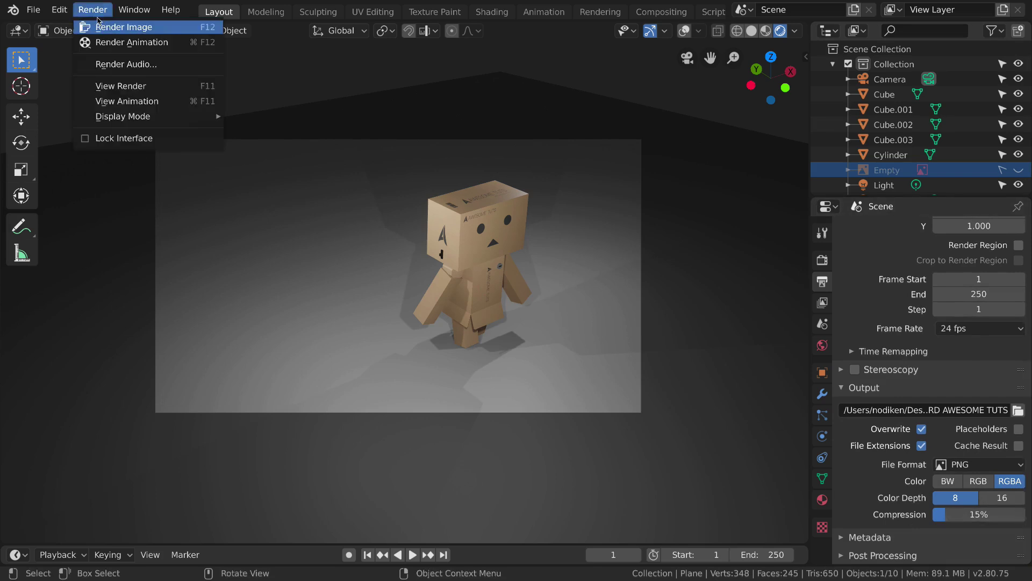
pyautogui.click(103, 30)
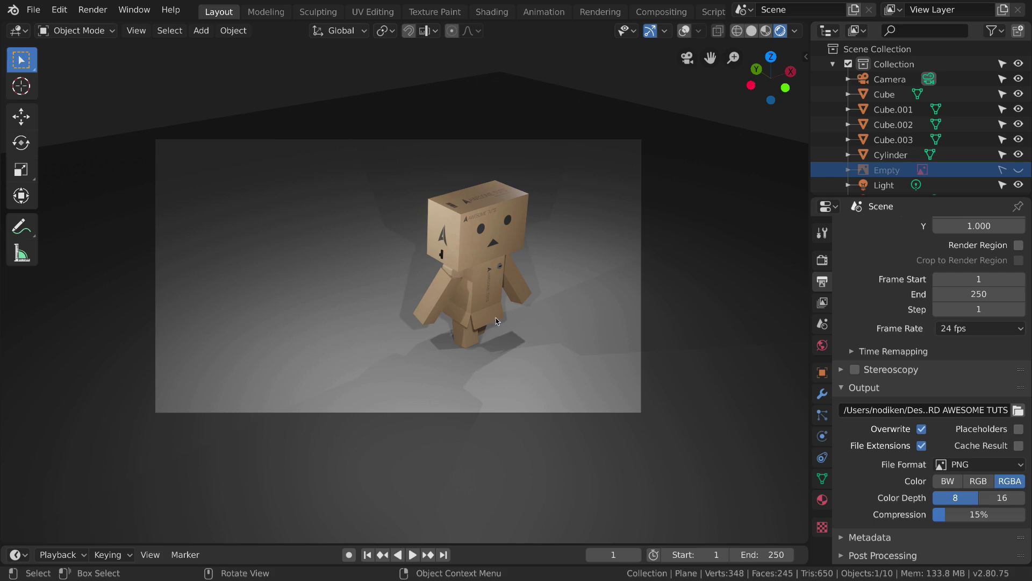
# - Toggle the visibility of the lamp named Light to compare the scene with and without it
pyautogui.scroll(-2, 895, 175)
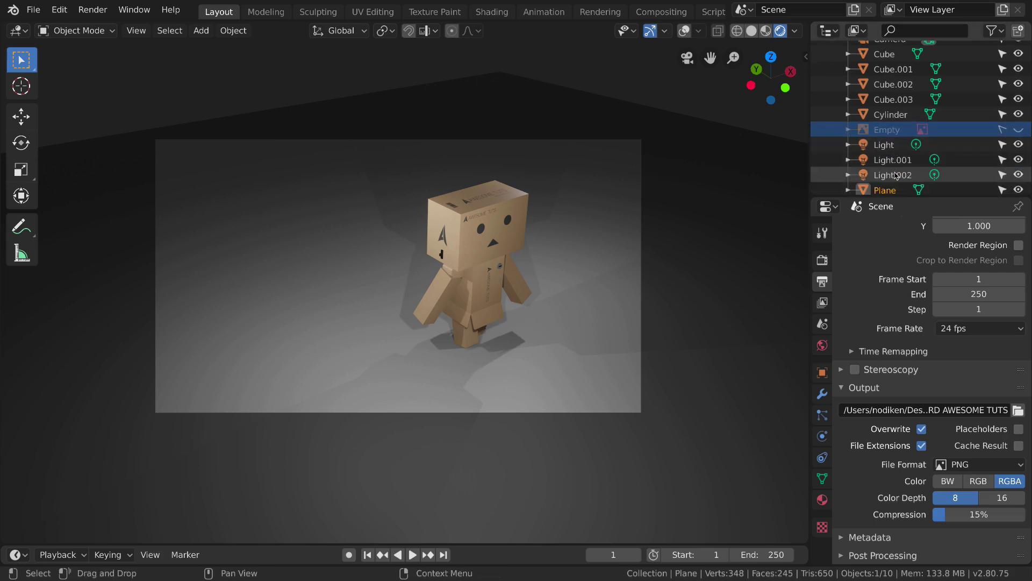
pyautogui.click(892, 145)
pyautogui.click(1018, 145)
pyautogui.click(1017, 147)
pyautogui.click(1018, 146)
pyautogui.click(1018, 146)
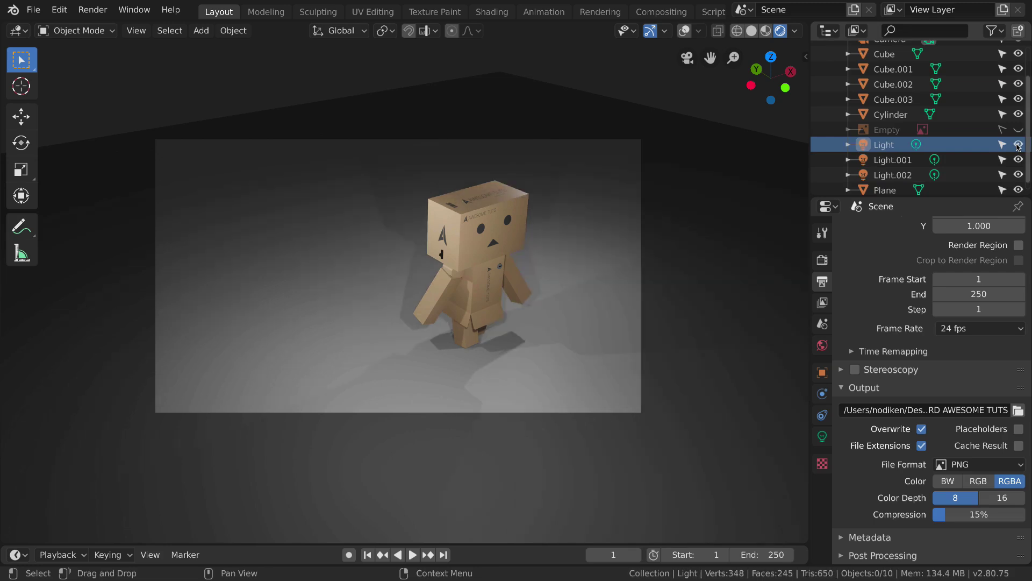
# - Turn off shadow casting for the lamp named Light
pyautogui.click(885, 148)
pyautogui.click(822, 437)
pyautogui.click(858, 410)
pyautogui.click(860, 410)
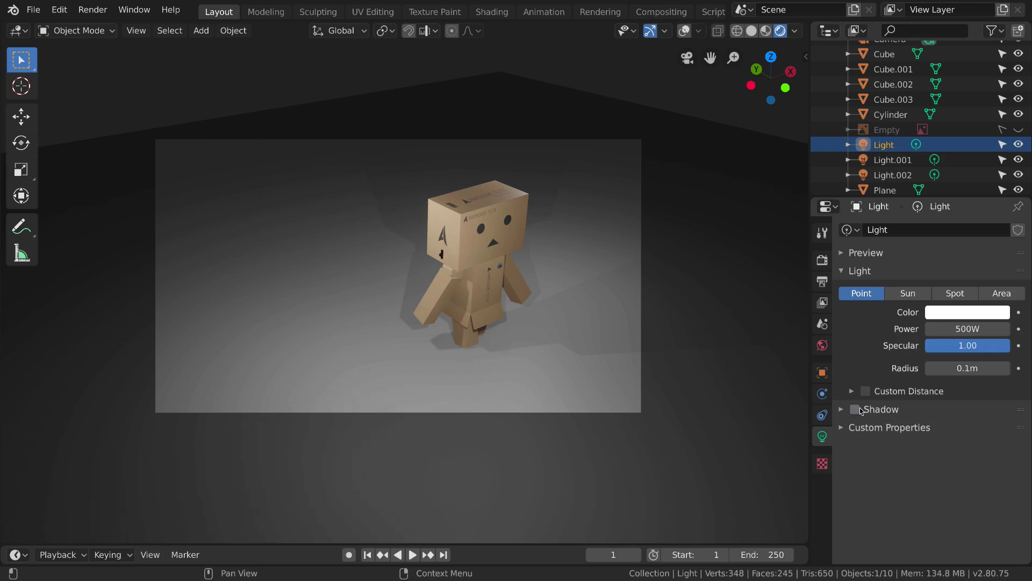
# - Switch the shadow of Light.001 off and back on to compare its effect on the scene
pyautogui.click(891, 161)
pyautogui.click(859, 409)
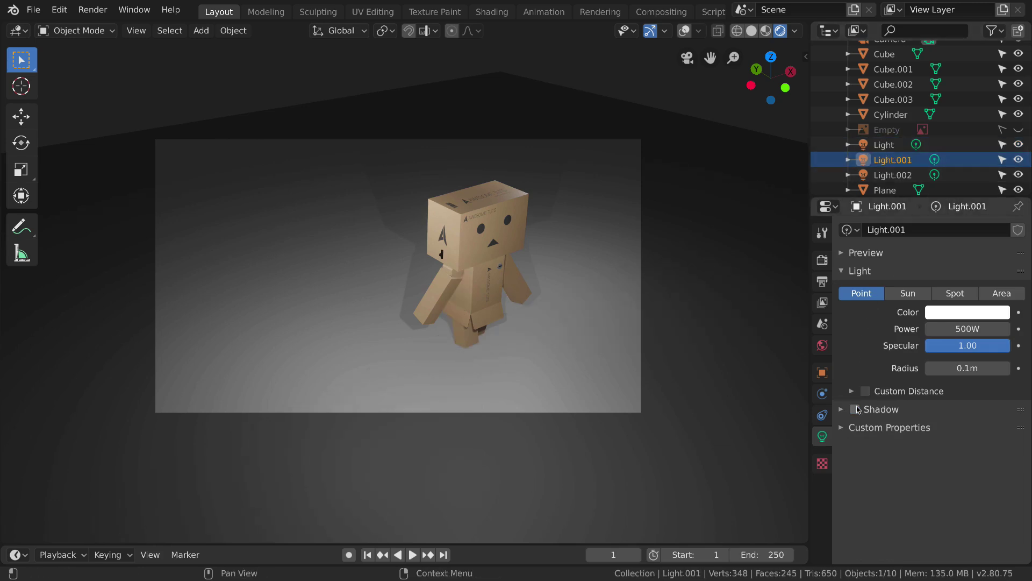
pyautogui.click(858, 409)
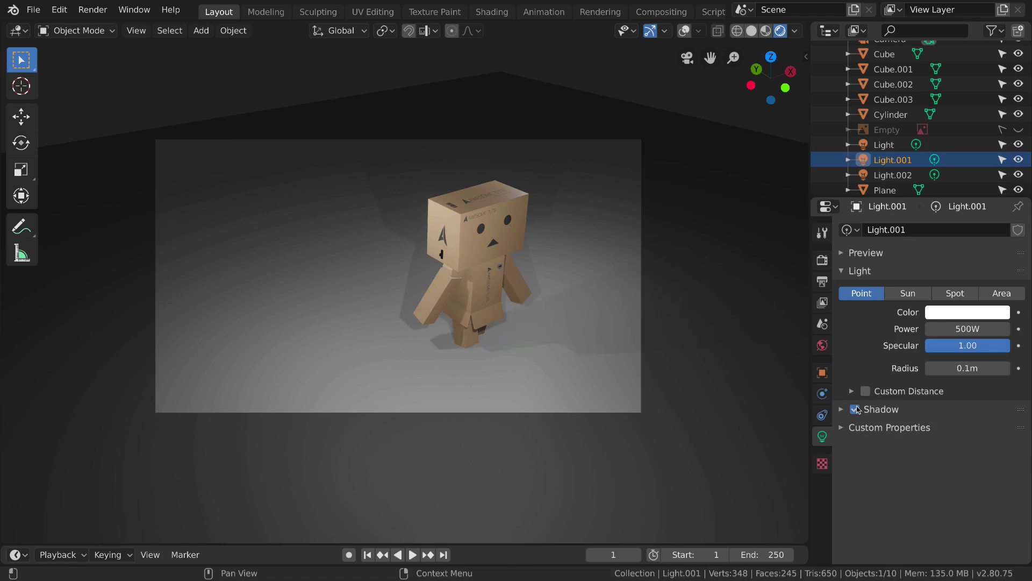
# - Turn off shadow casting for Light.002
pyautogui.click(885, 177)
pyautogui.click(854, 411)
pyautogui.click(854, 410)
pyautogui.click(856, 410)
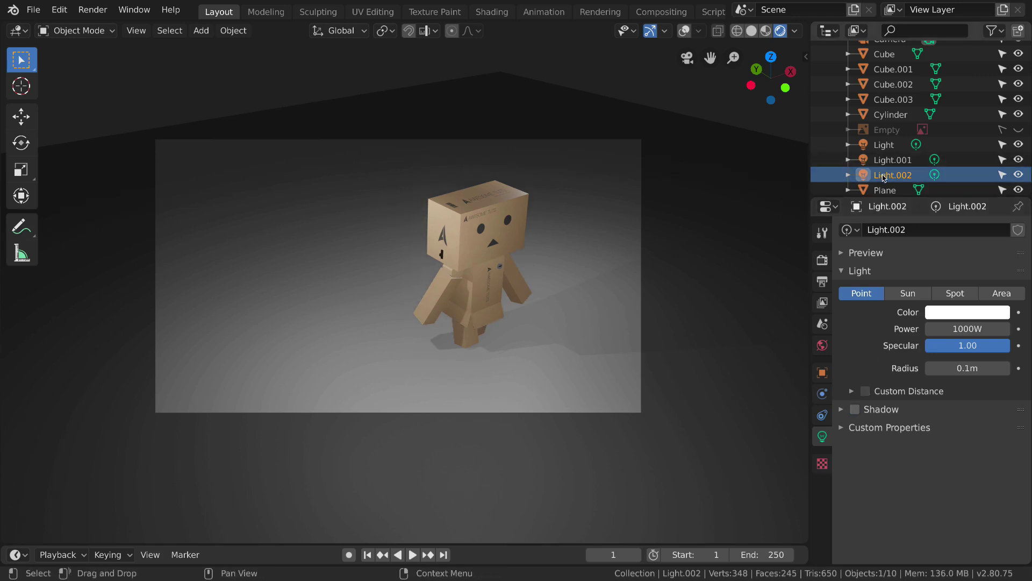
# - Set the power of Light.002 to 200 W
pyautogui.moveTo(950, 333)
pyautogui.mouseDown()
pyautogui.moveTo(987, 333)
pyautogui.moveTo(928, 332)
pyautogui.moveTo(953, 332)
pyautogui.mouseUp()
pyautogui.press('Escape')
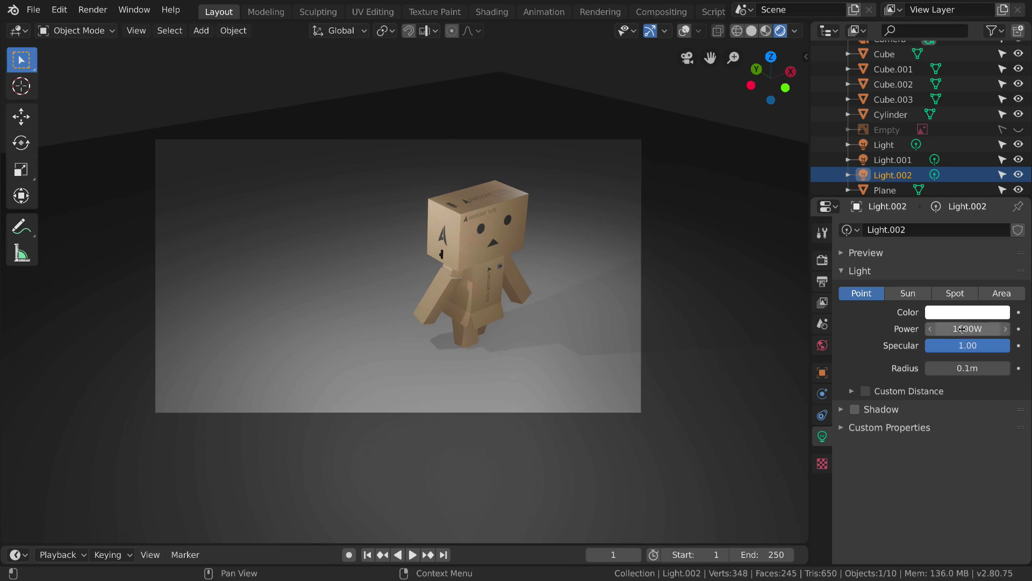
pyautogui.click(962, 329)
pyautogui.write('12')
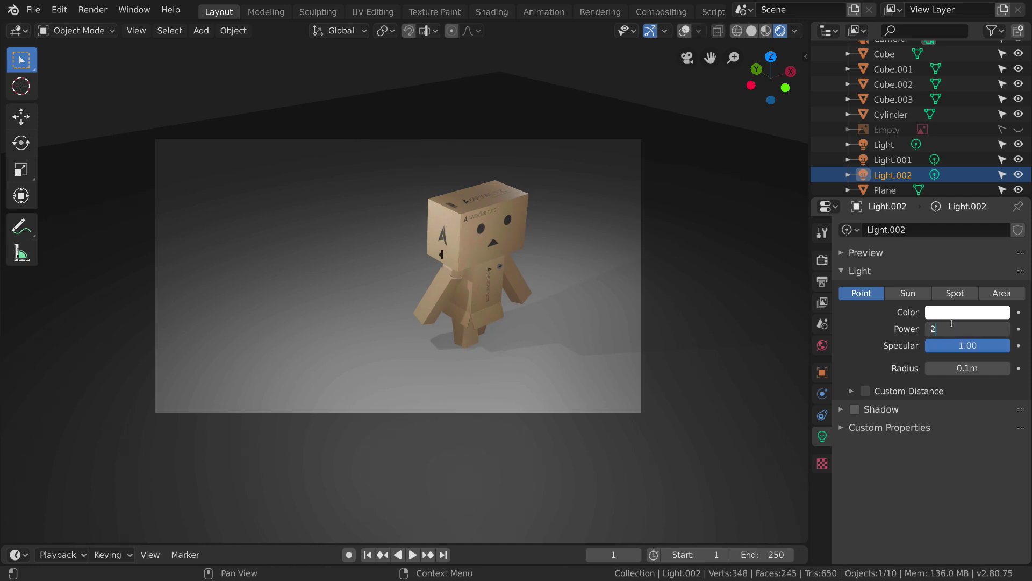
pyautogui.write('00')
pyautogui.press('Return')
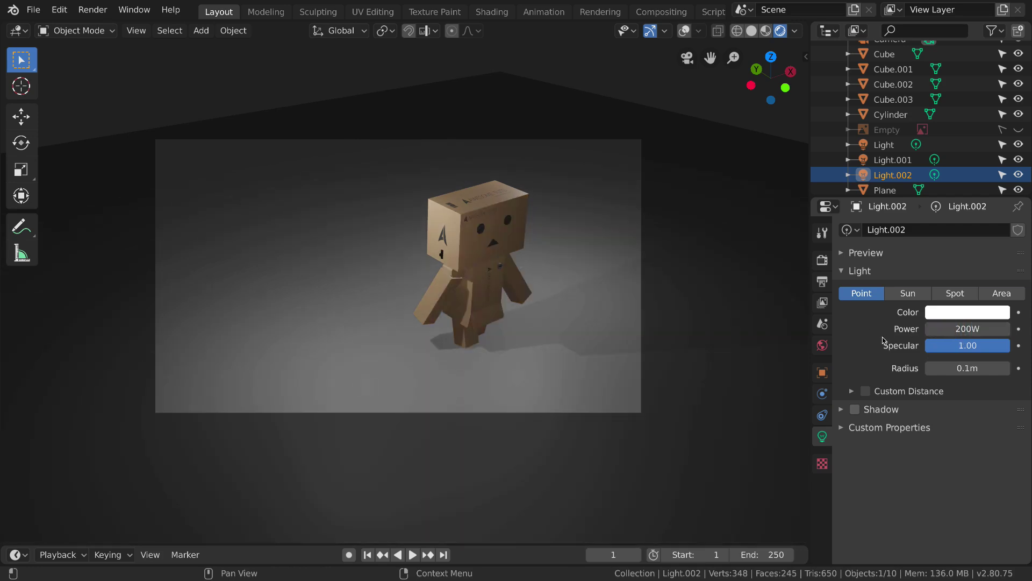
# - Set the power of Light.001 to 700 W
pyautogui.click(893, 159)
pyautogui.click(961, 329)
pyautogui.write('7')
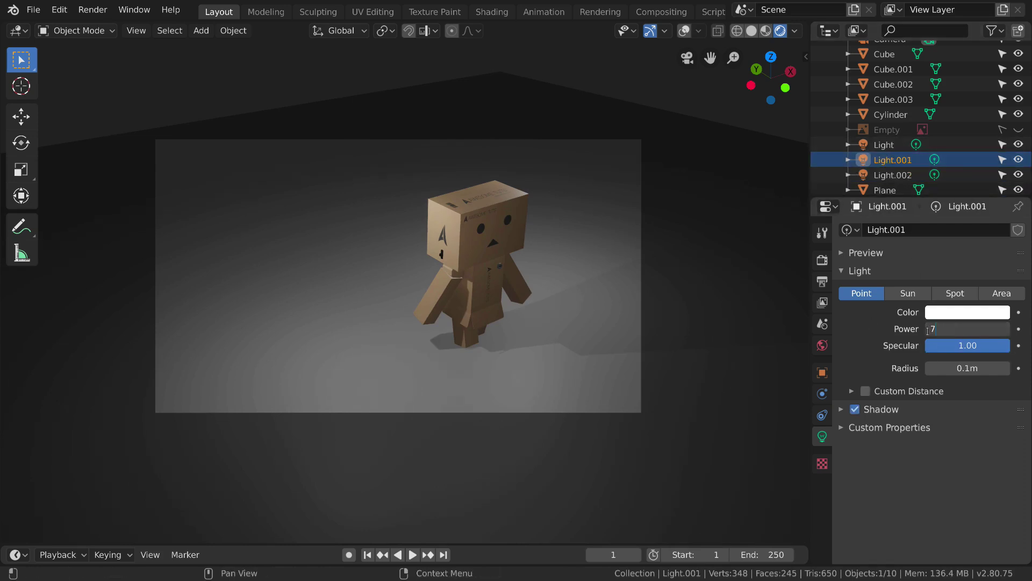
pyautogui.press('Return')
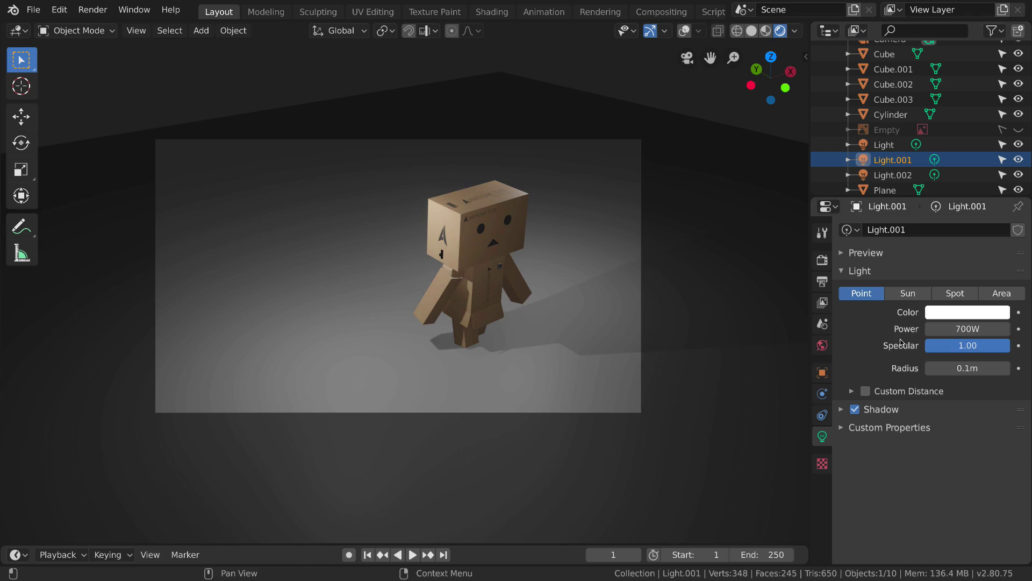
# - Show the viewport overlays and, in top view, move Light.001 away from the character by about -1.84 m in X and -0.257 m in Y
pyautogui.press('KP_7')
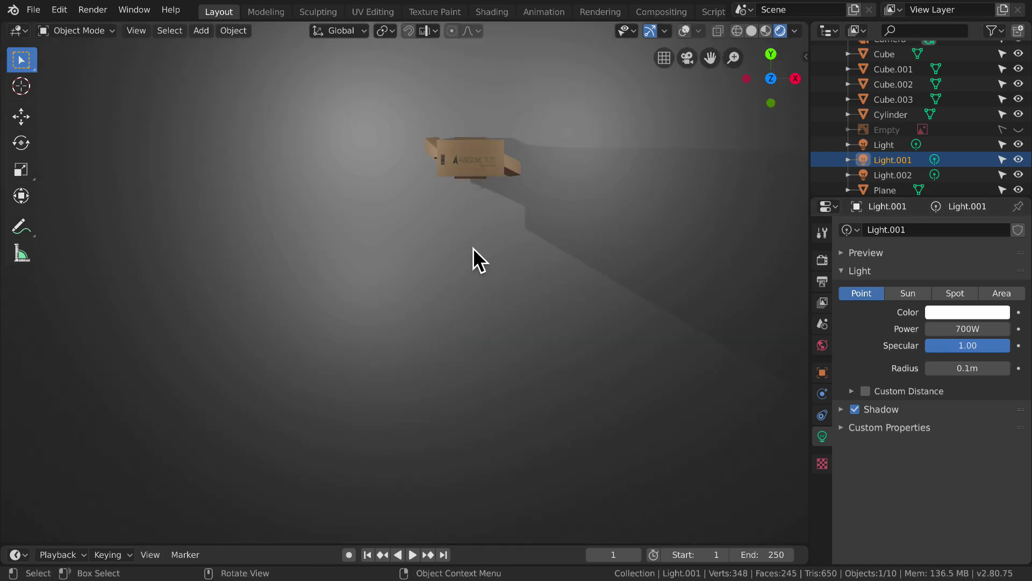
pyautogui.click(684, 30)
pyautogui.press('g')
pyautogui.rightClick(401, 194)
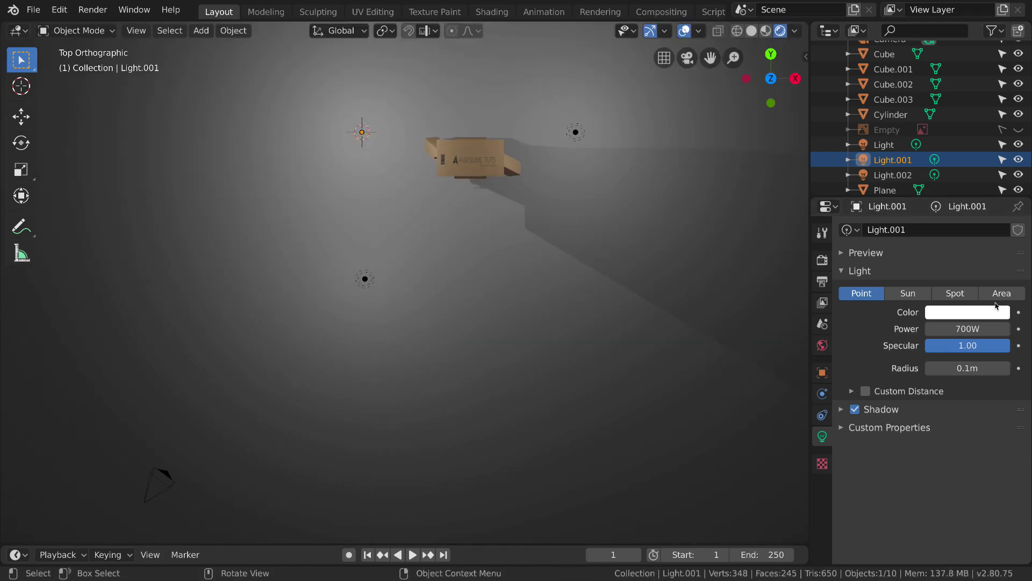
pyautogui.click(364, 279)
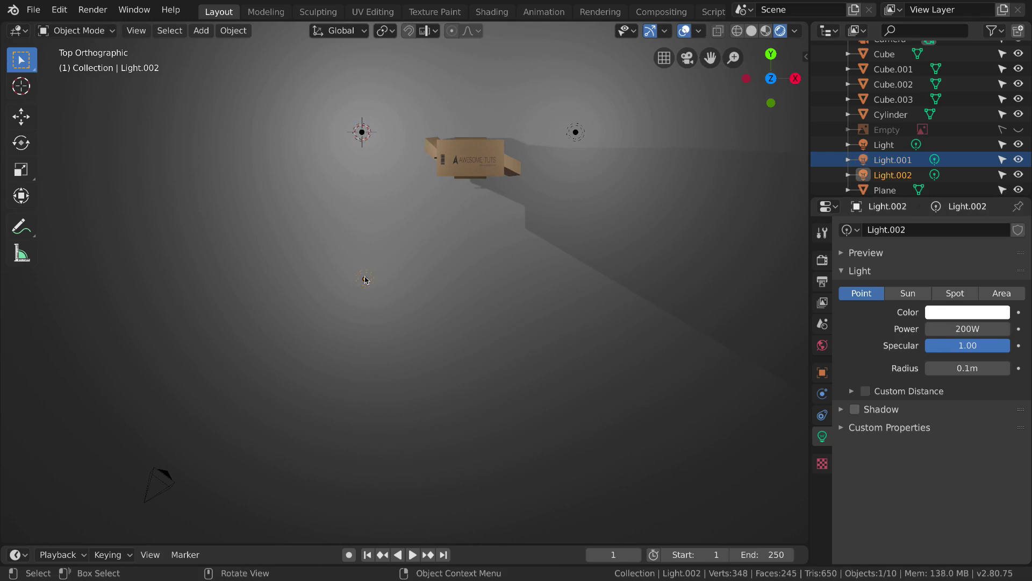
pyautogui.click(364, 132)
pyautogui.press('g')
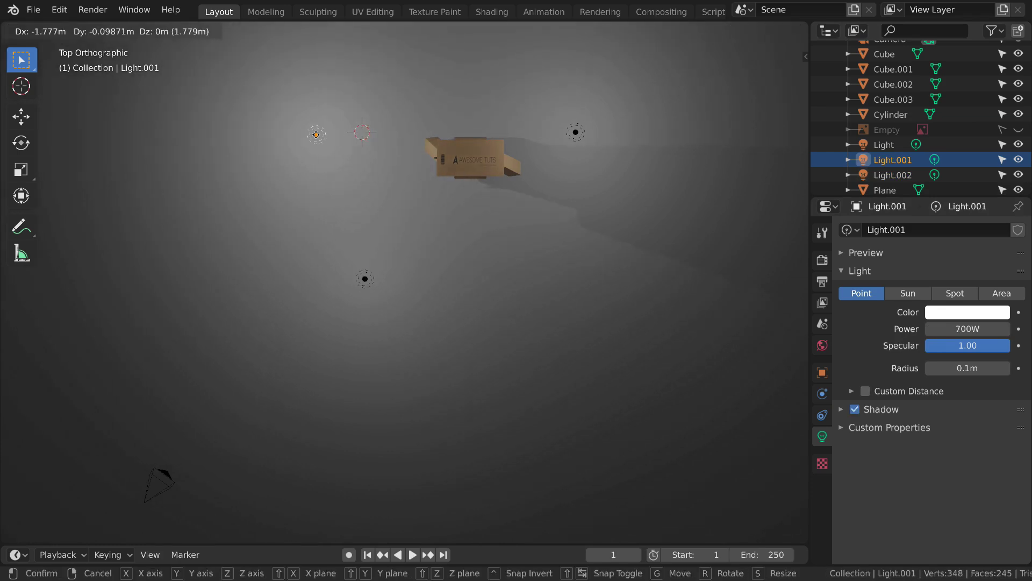
pyautogui.click(327, 132)
# - Return to the camera view with the viewport overlays hidden, and select the ground plane
pyautogui.press('KP_0')
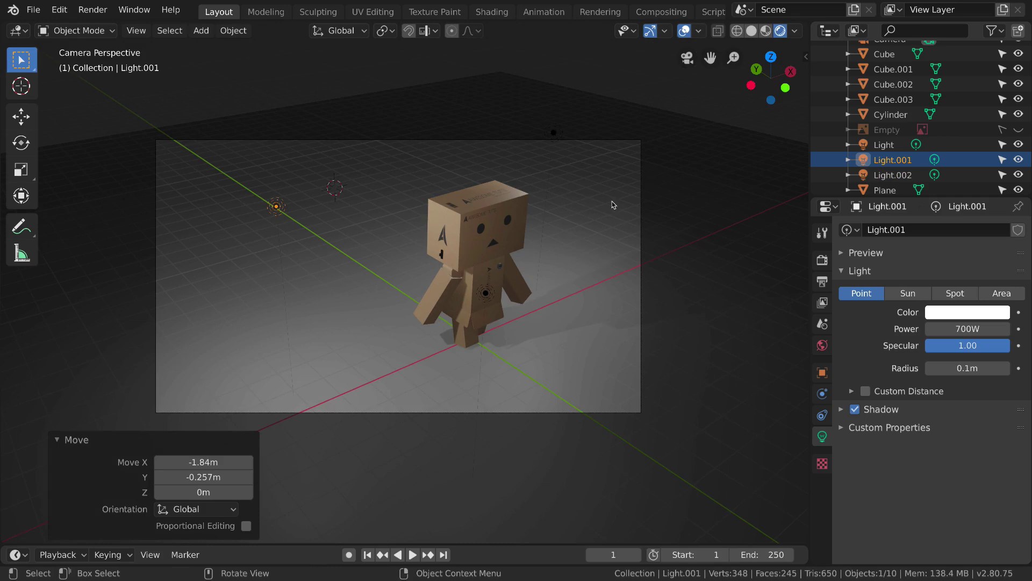
pyautogui.click(683, 32)
pyautogui.keyDown('shift'); pyautogui.moveTo(501, 324); pyautogui.dragTo(572, 295, button='middle'); pyautogui.keyUp('shift')
pyautogui.scroll(2, 579, 294)
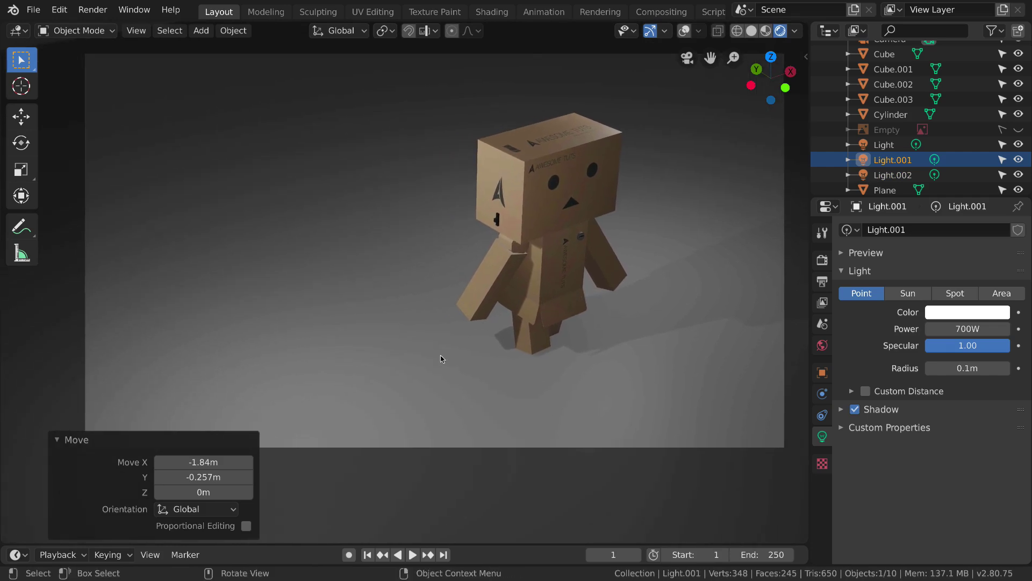
pyautogui.click(395, 500)
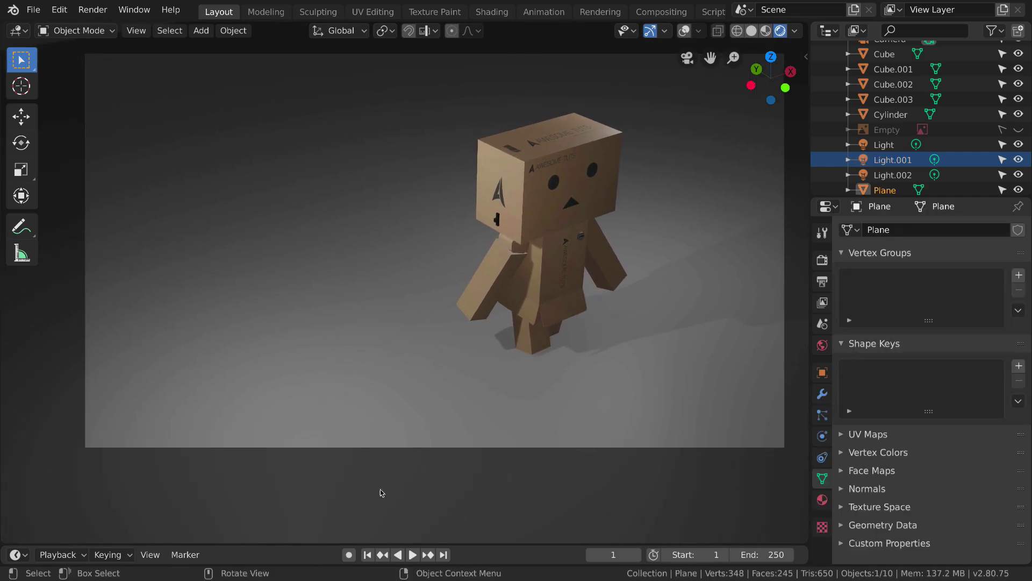